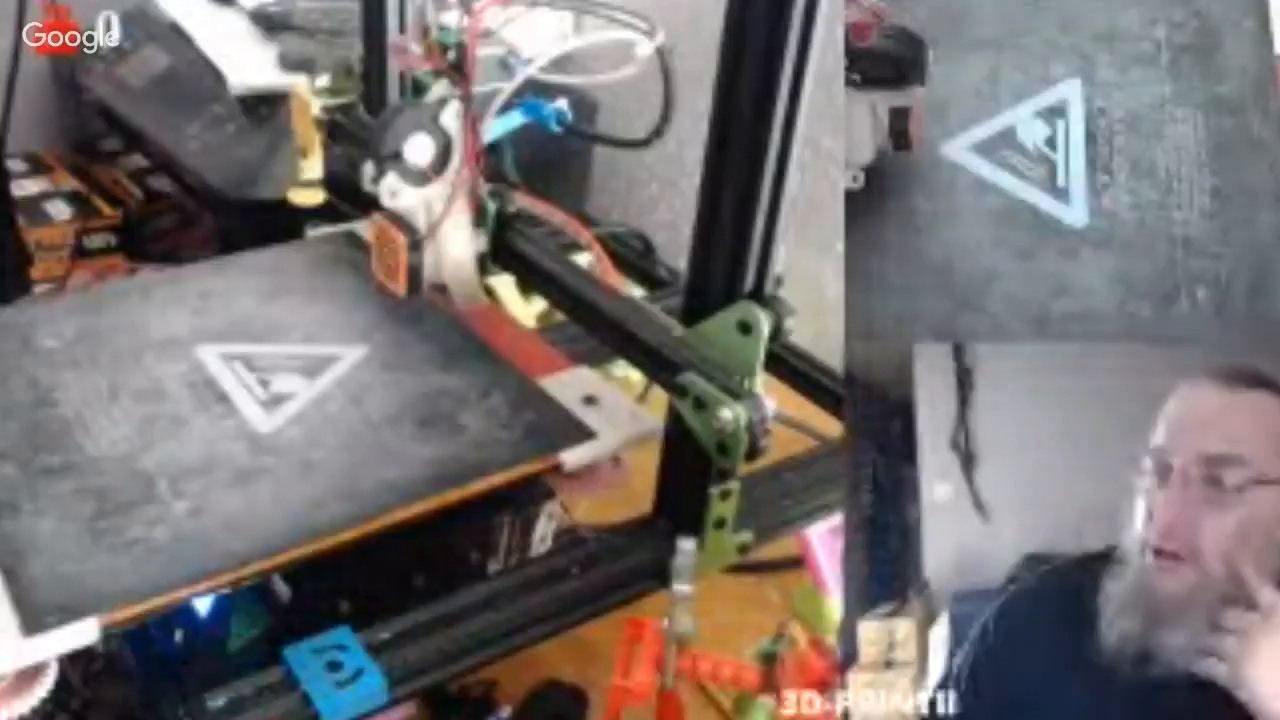
# Abandon the circle started at the origin and widen the modelling window.
pyautogui.click(571, 271)
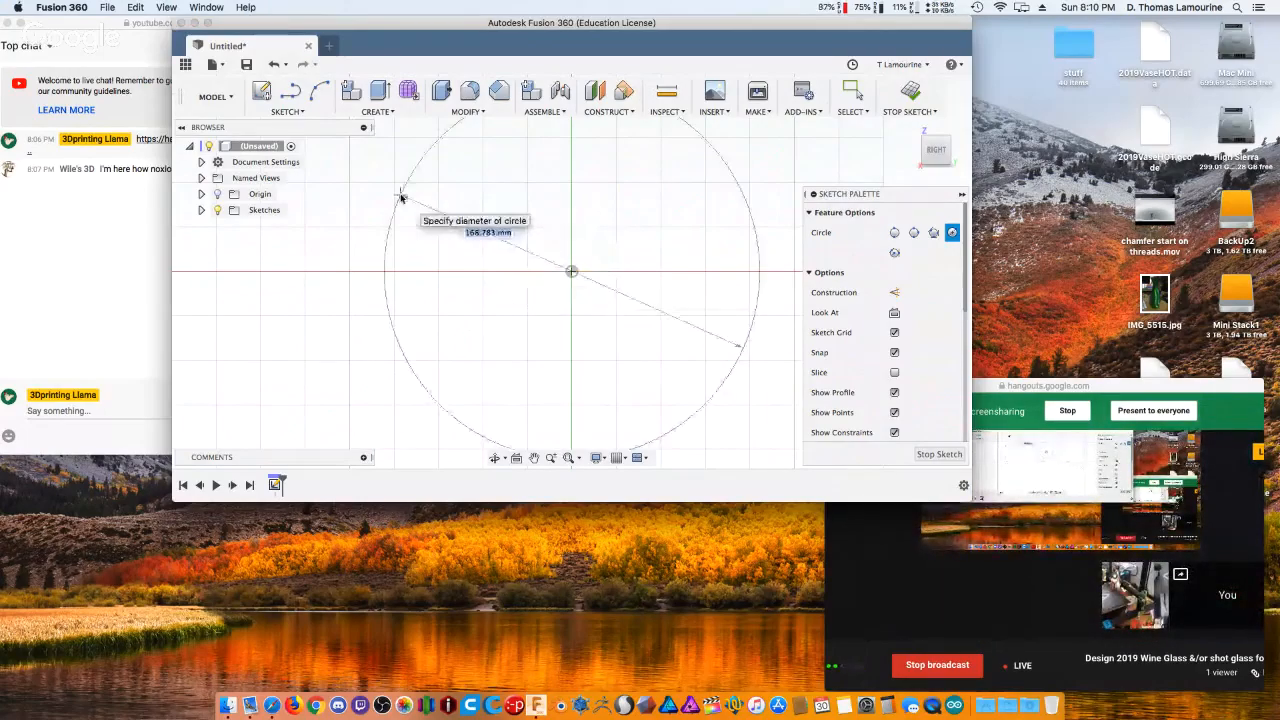
pyautogui.press('Escape')
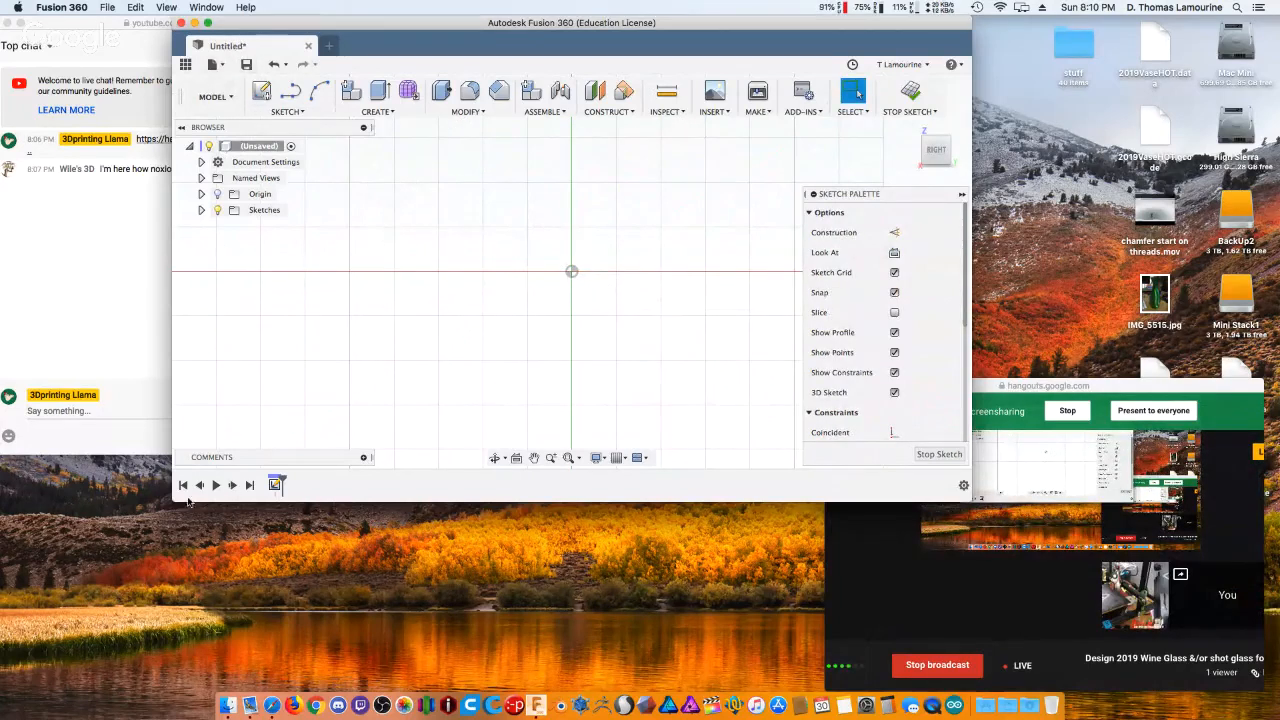
pyautogui.moveTo(174, 500); pyautogui.dragTo(75, 512)
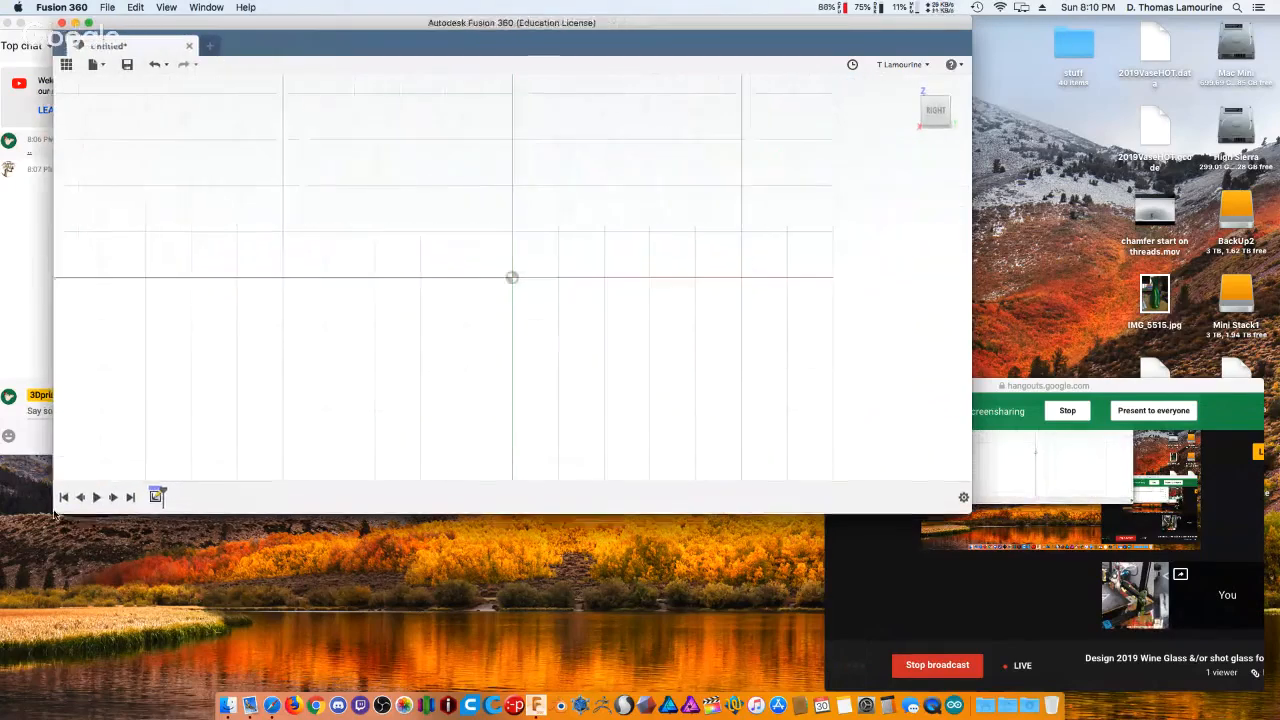
pyautogui.moveTo(75, 512); pyautogui.dragTo(26, 512)
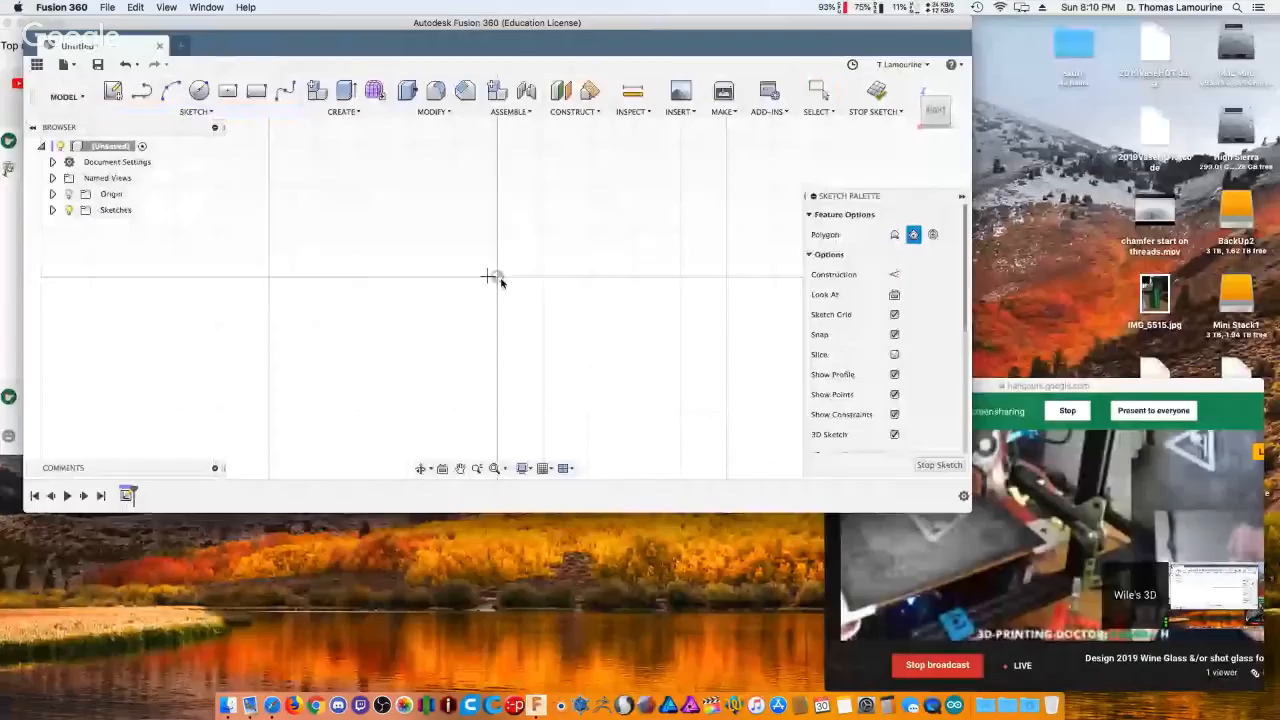
# Try to sketch a circumscribed hexagon with a 20 mm radius centred on the origin.
pyautogui.click(497, 277)
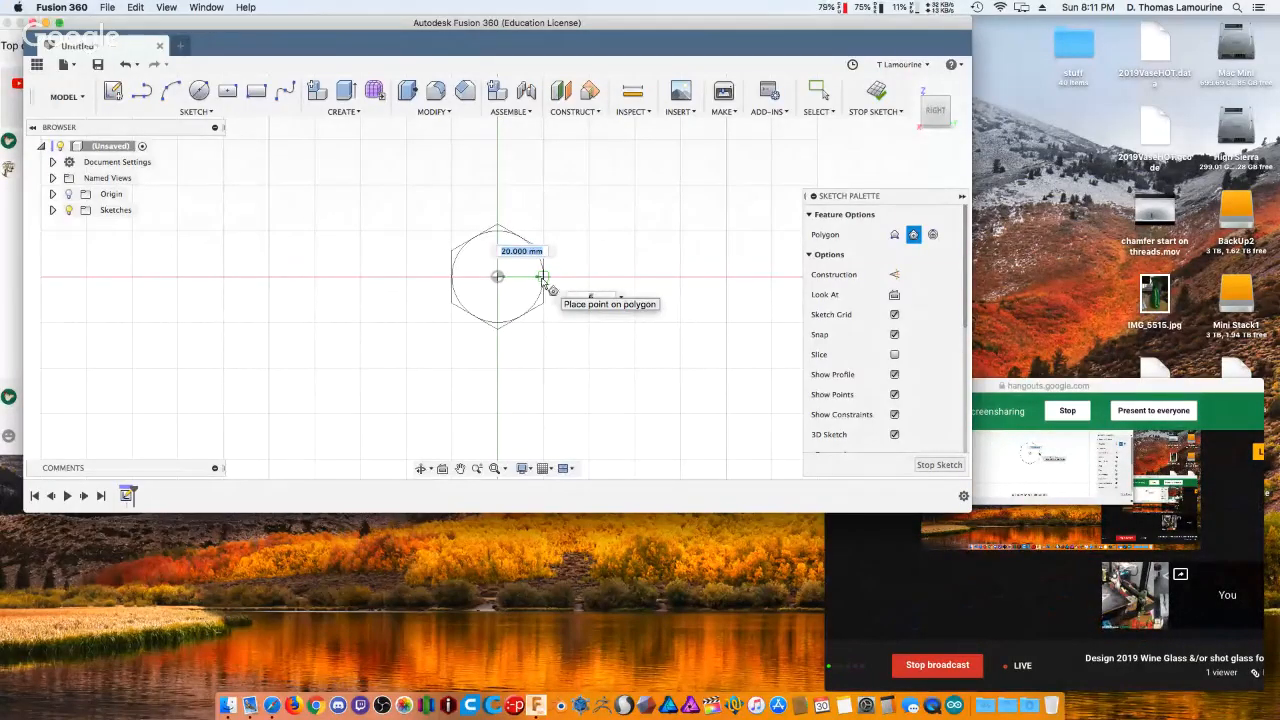
pyautogui.click(541, 278)
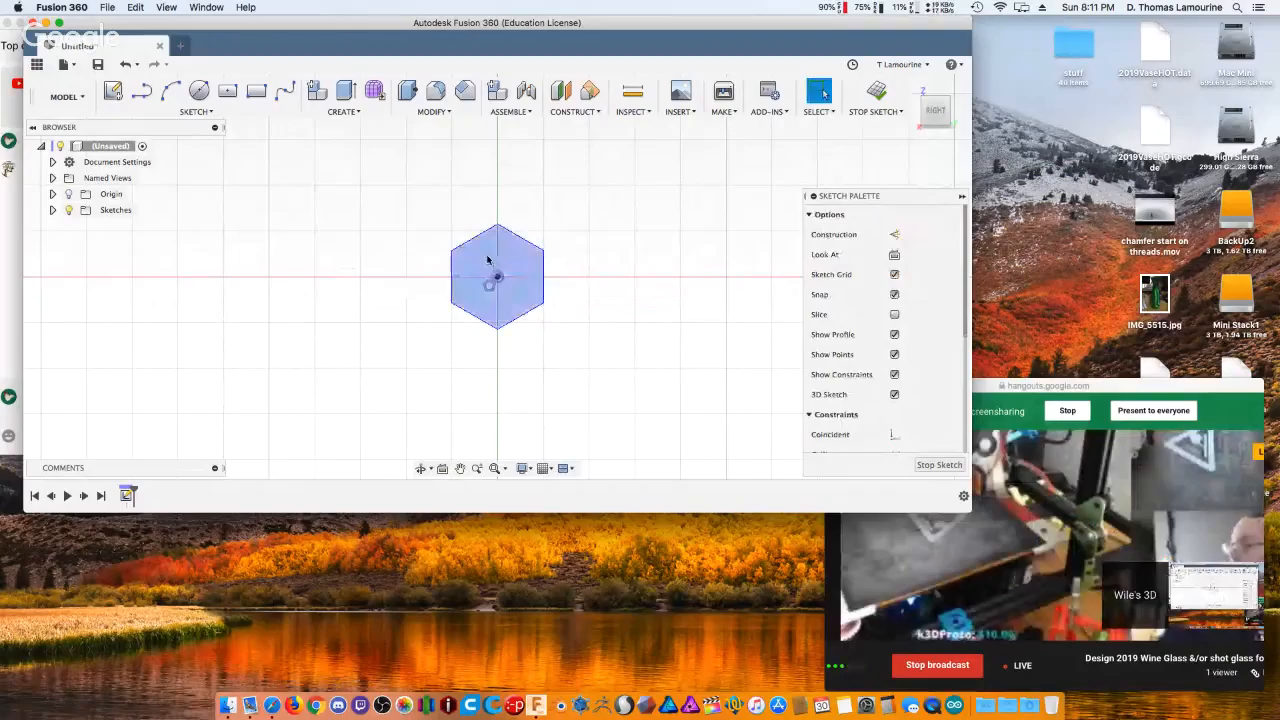
pyautogui.hotkey('ctrl', 'z')
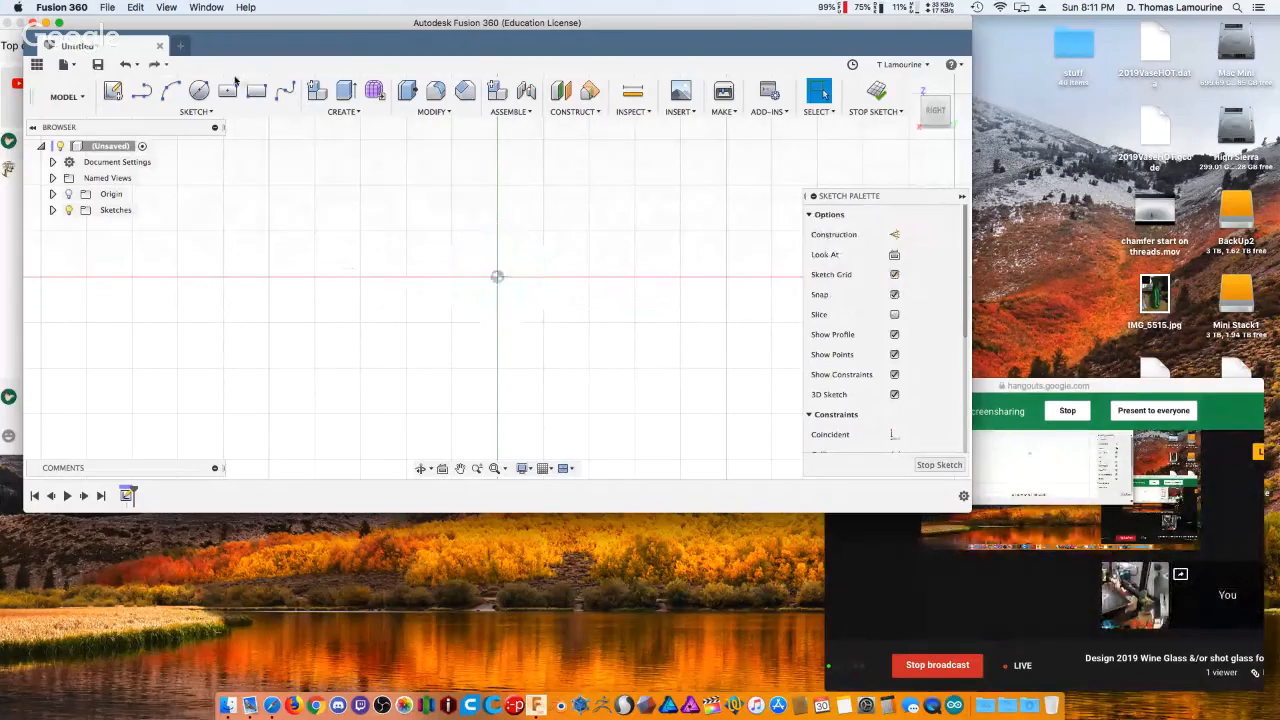
# Sketch a circumscribed polygon with 5 sides and a 20 mm radius, centred on the origin.
pyautogui.click(197, 112)
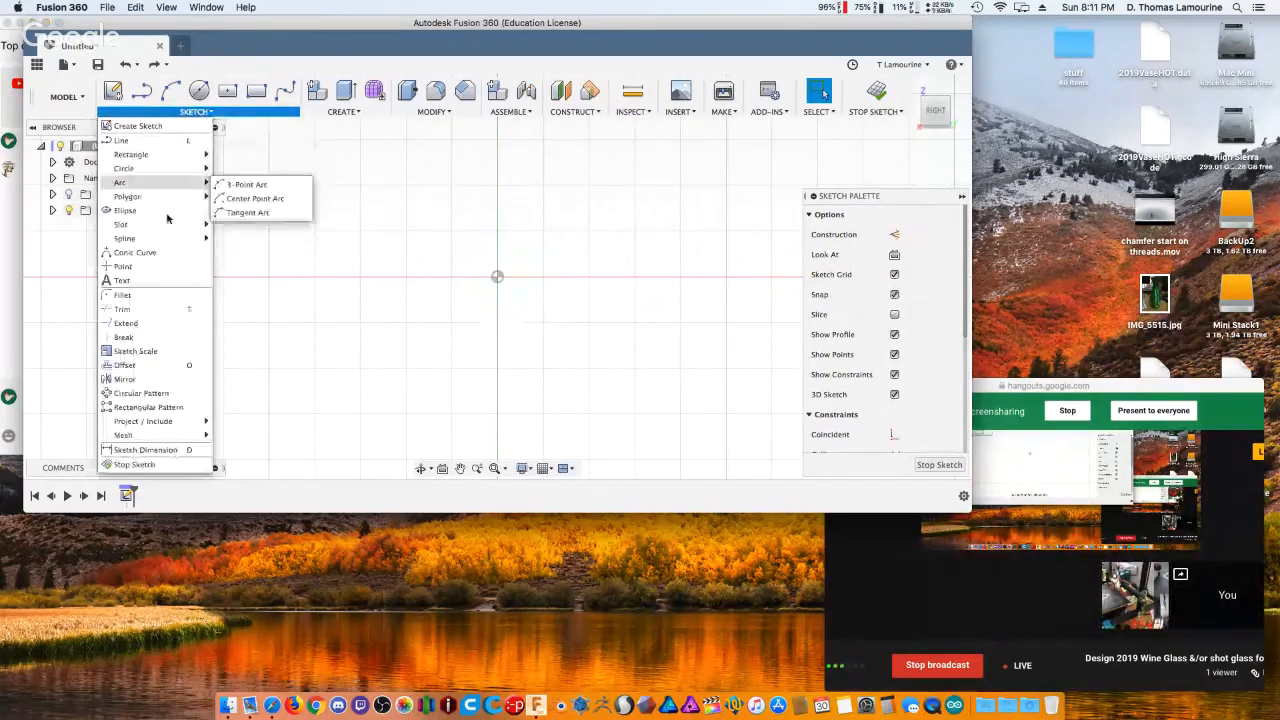
pyautogui.moveTo(188, 200)
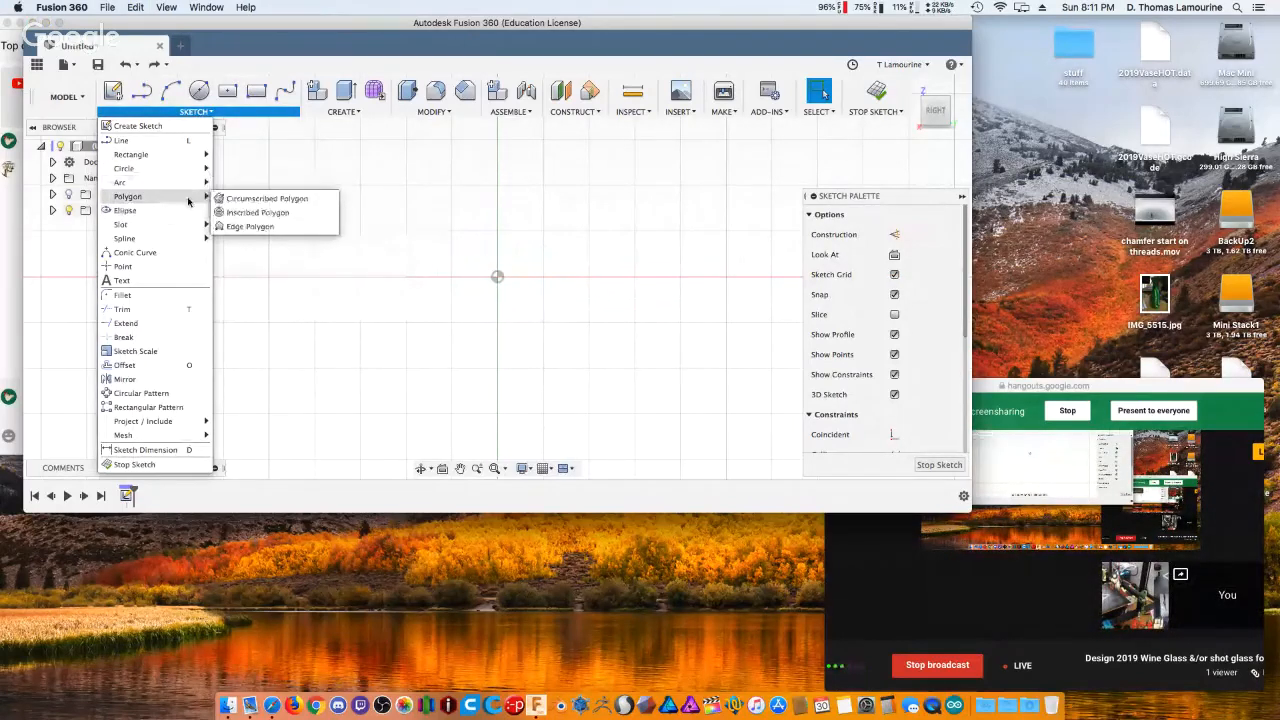
pyautogui.click(245, 198)
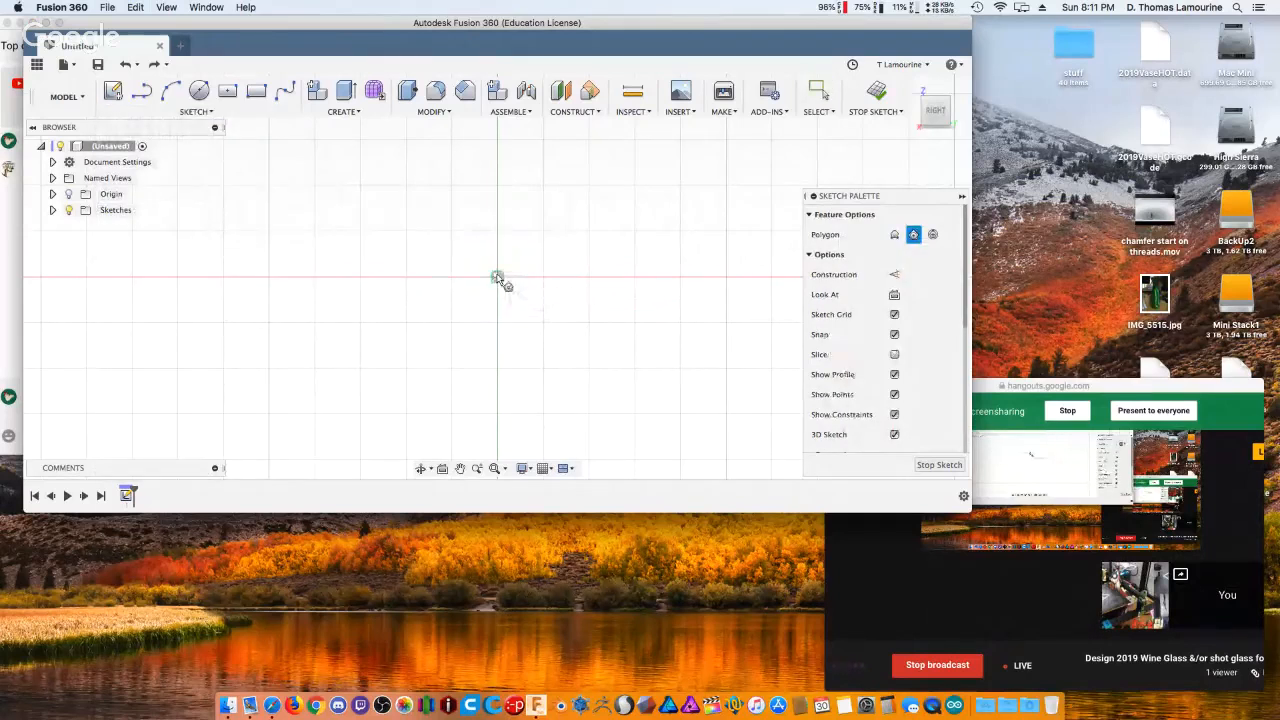
pyautogui.click(497, 277)
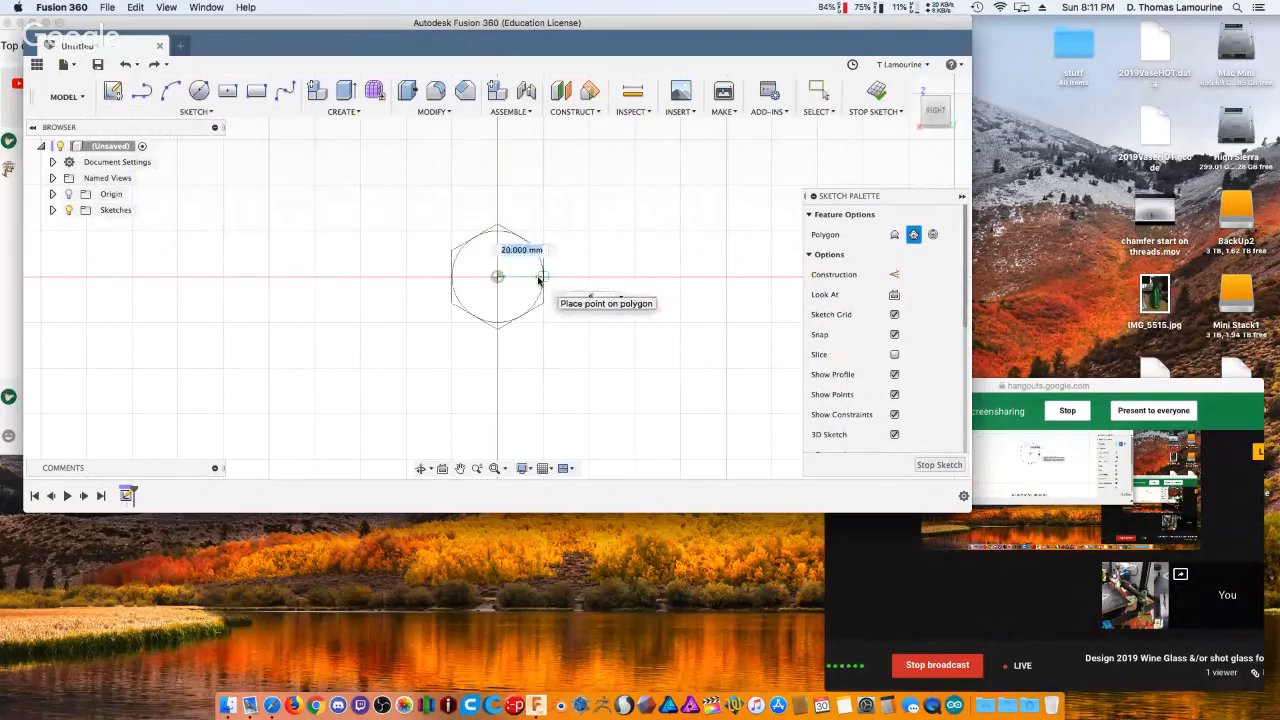
pyautogui.press('Tab')
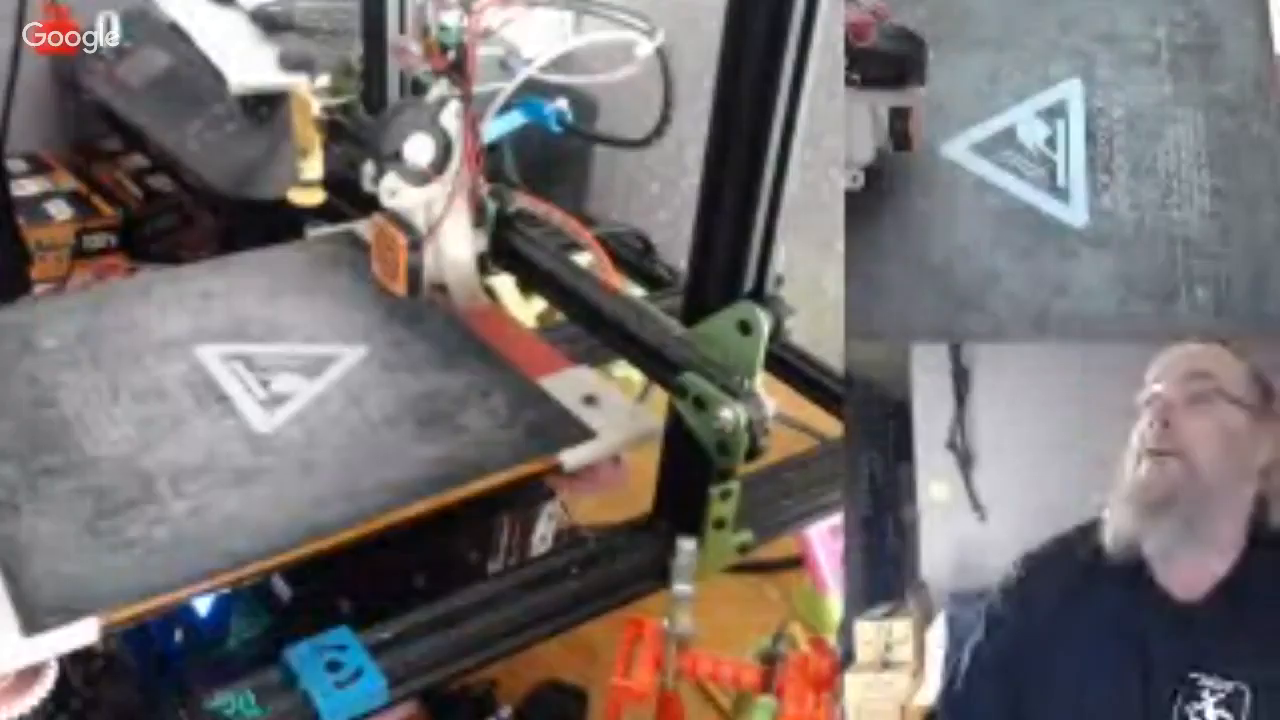
pyautogui.write('5')
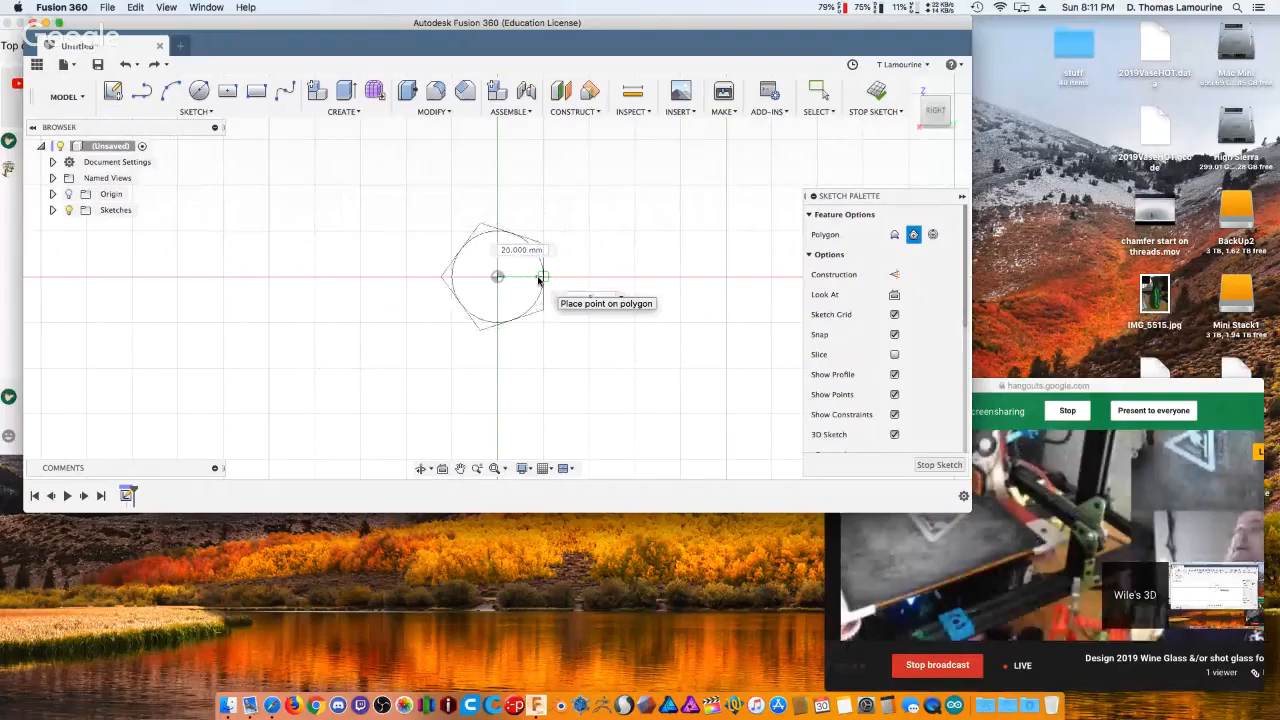
pyautogui.click(538, 280)
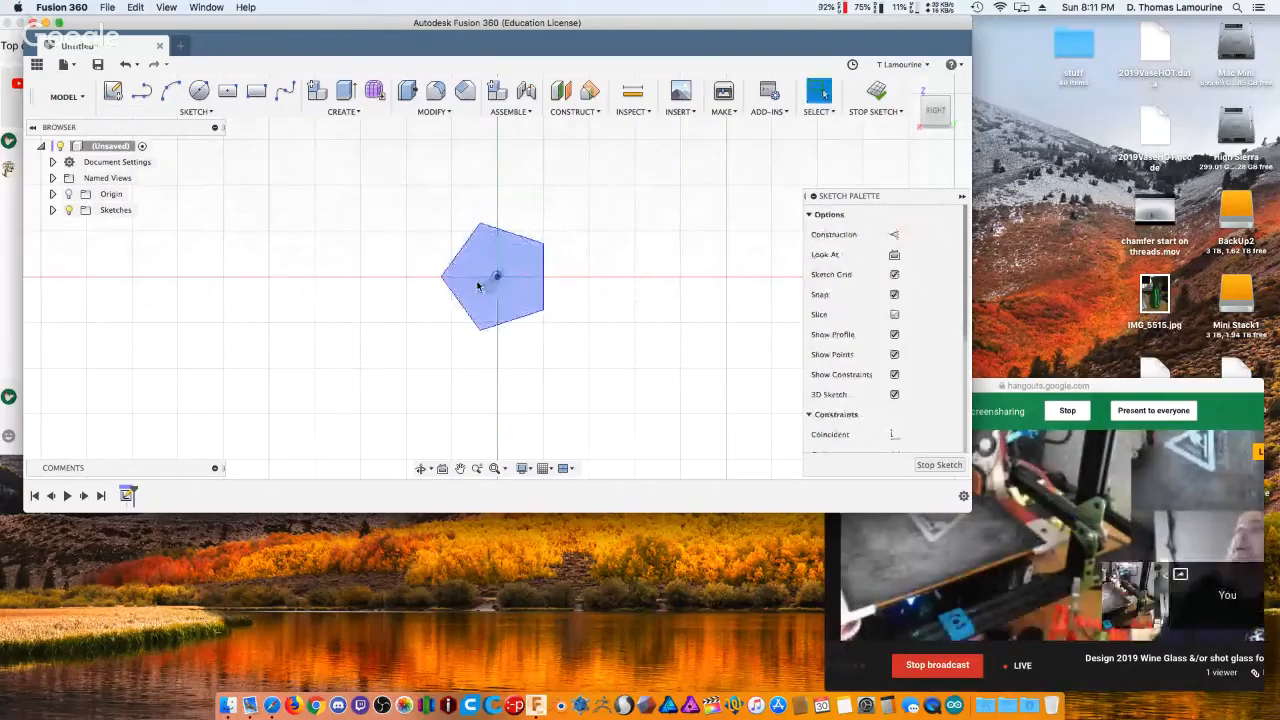
# Create a construction plane offset 50 mm from the pentagon profile.
pyautogui.moveTo(382, 262)
pyautogui.keyDown('shift'); pyautogui.mouseDown(button='middle')
pyautogui.moveTo(380, 219)
pyautogui.moveTo(382, 234)
pyautogui.mouseUp(button='middle'); pyautogui.keyUp('shift')
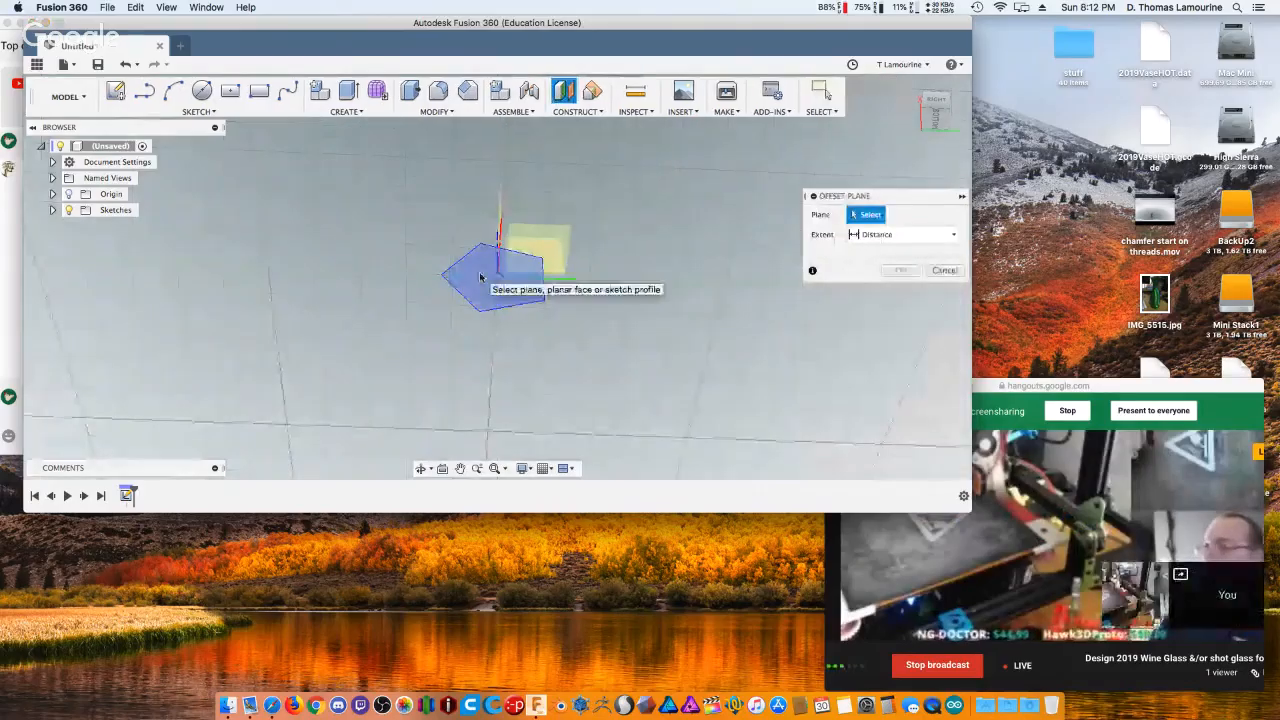
pyautogui.click(480, 277)
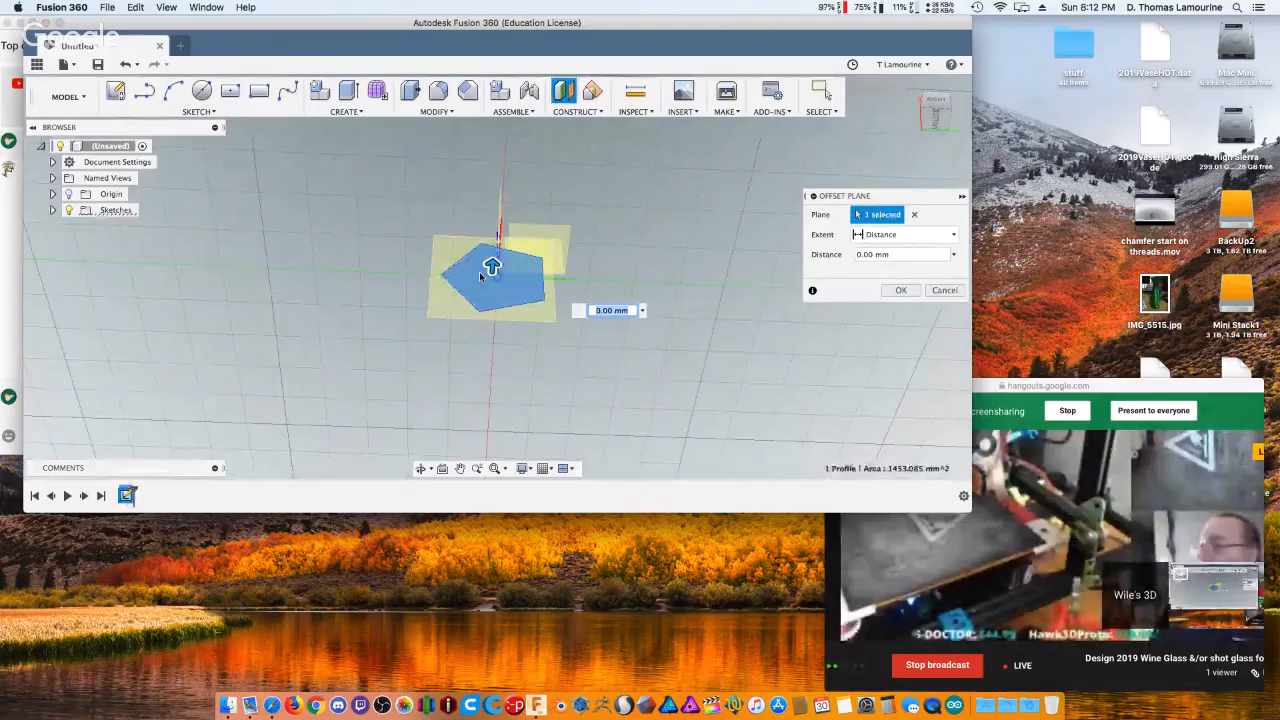
pyautogui.write('50')
pyautogui.press('Return')
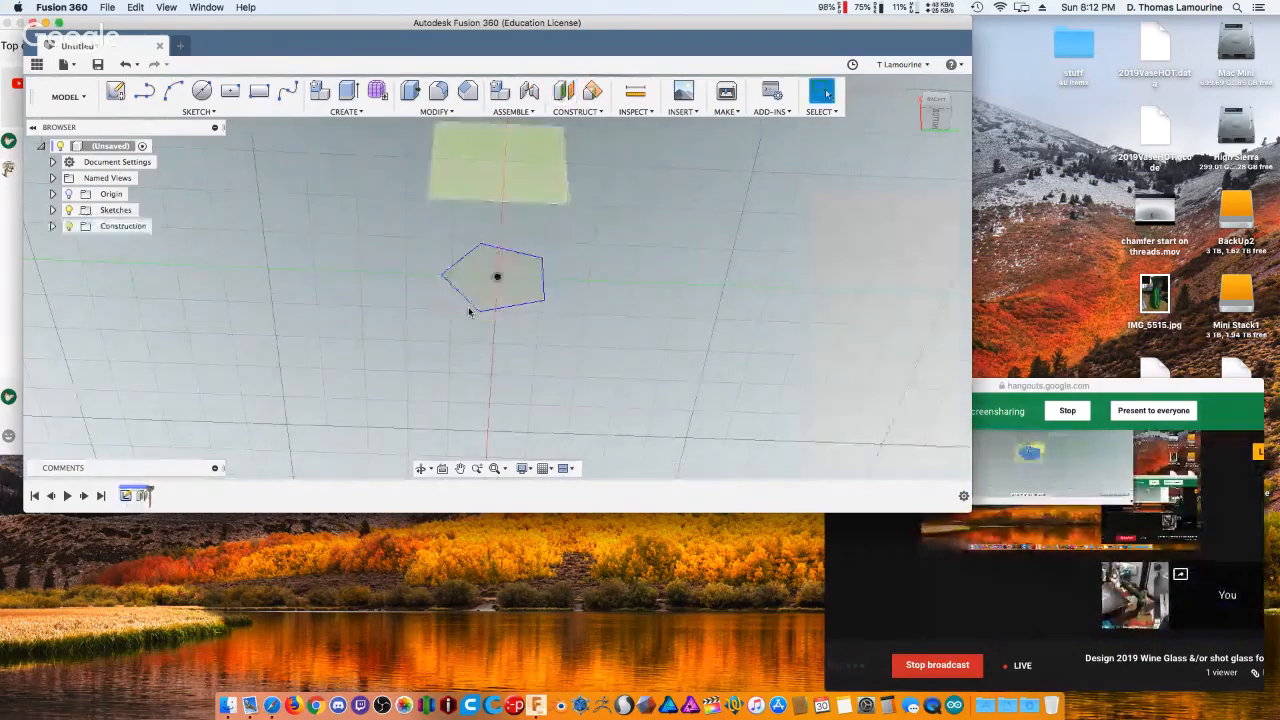
# Sketch a circle about 45 mm in diameter on the offset plane, centred above the pentagon.
pyautogui.scroll(-2, 460, 313)
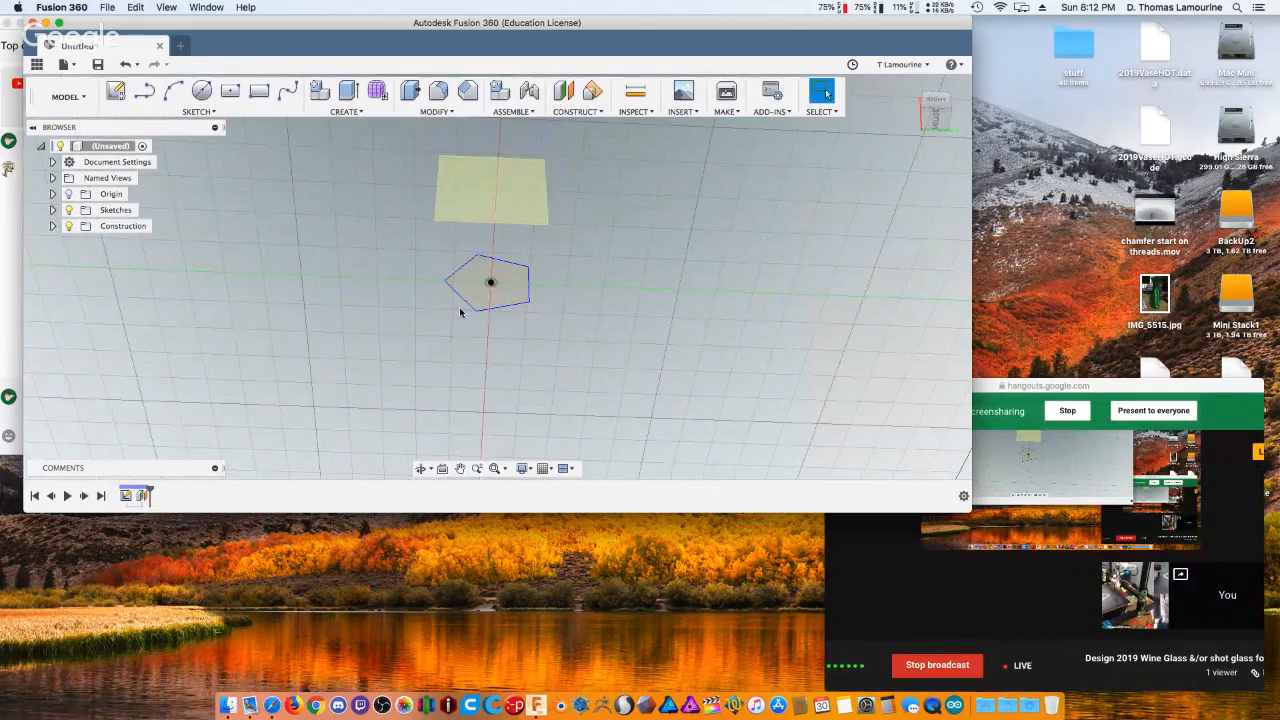
pyautogui.click(476, 187)
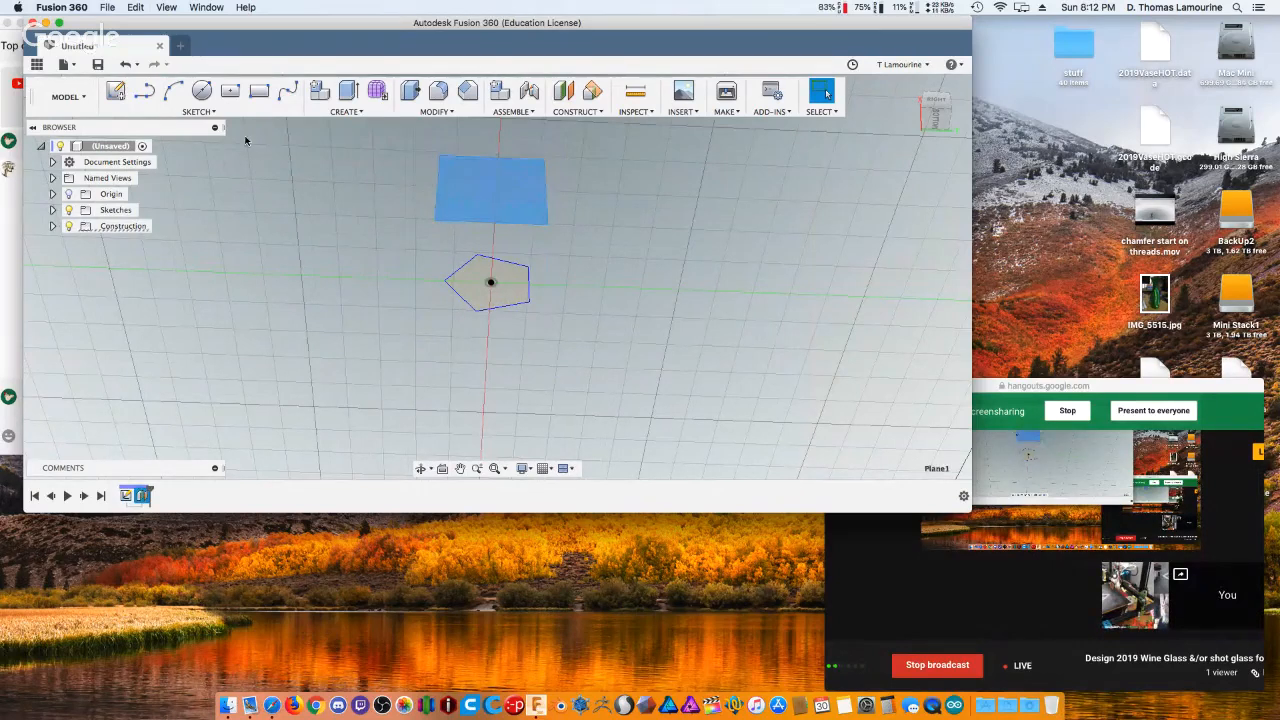
pyautogui.click(201, 90)
pyautogui.click(492, 209)
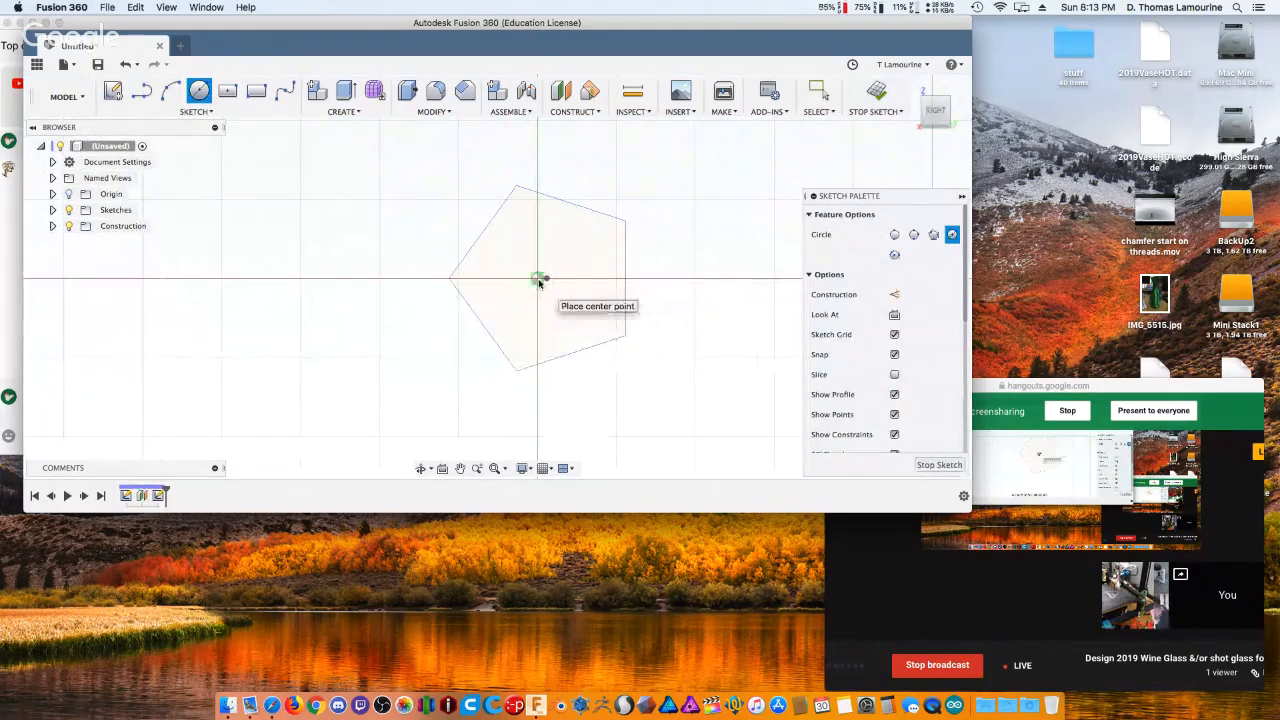
pyautogui.click(540, 279)
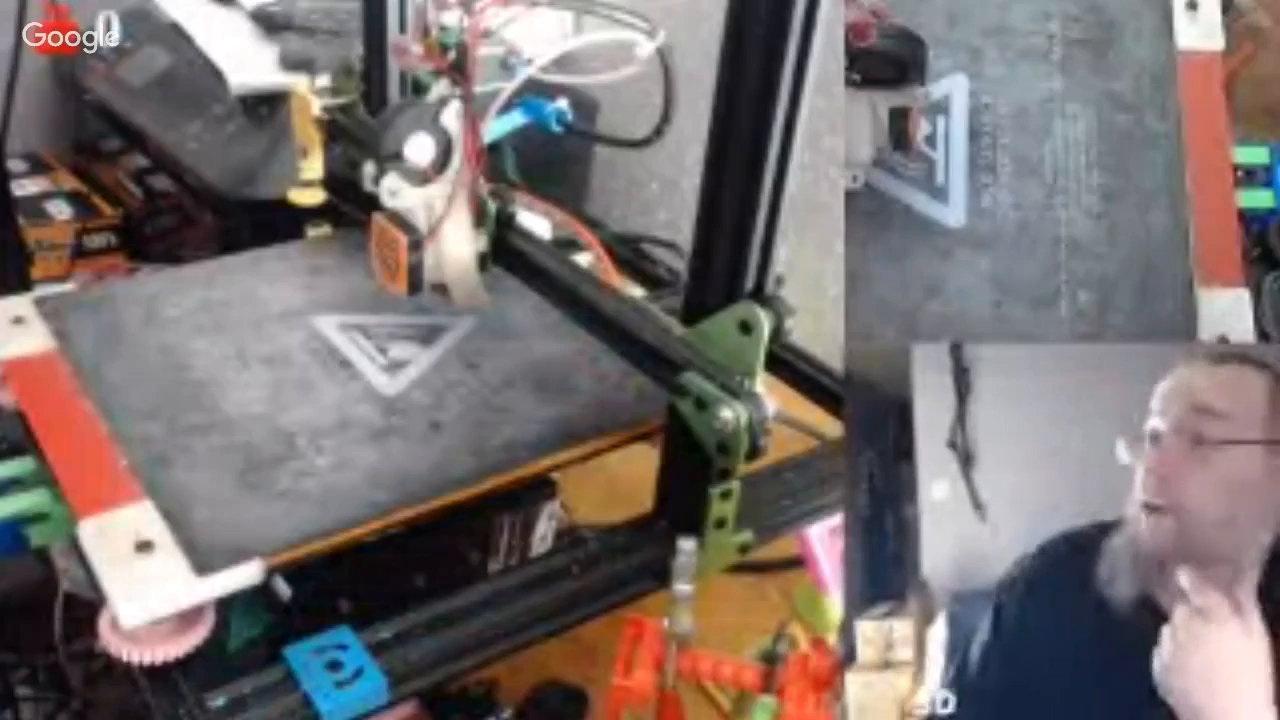
pyautogui.click(623, 286)
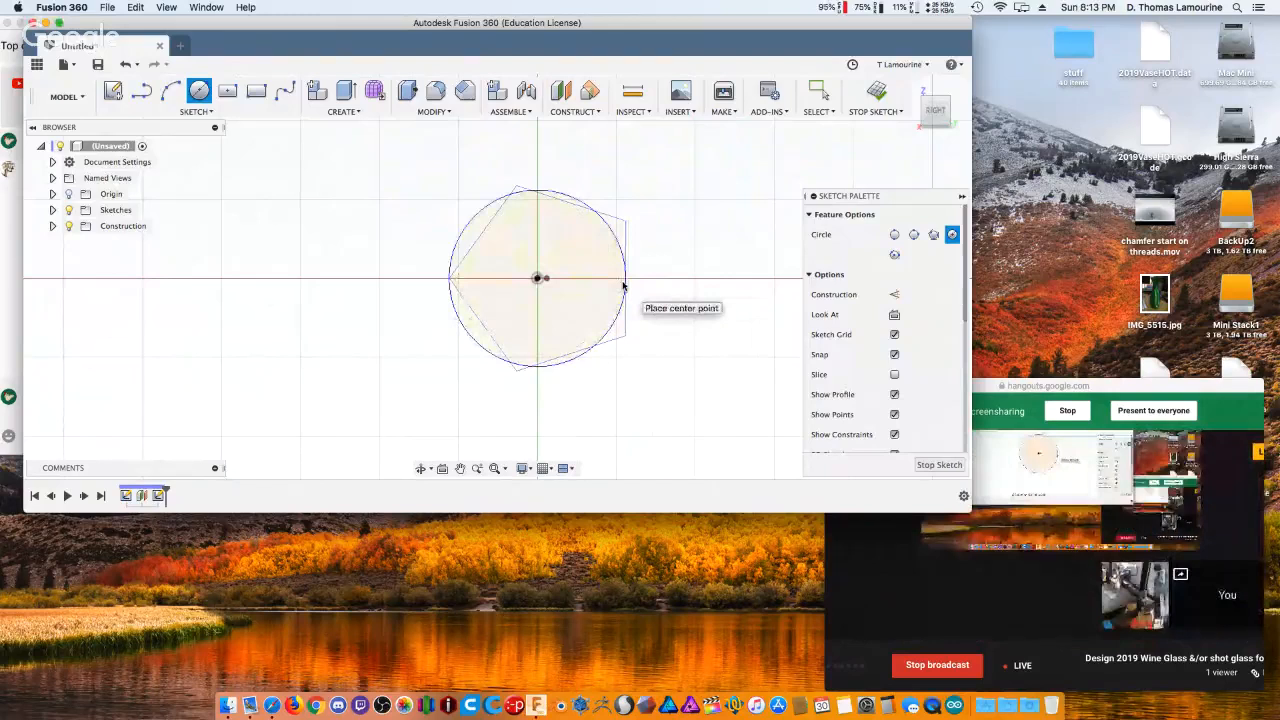
# Dimension the circle on the offset plane to a diameter of 60 mm.
pyautogui.keyDown('shift'); pyautogui.moveTo(360, 317); pyautogui.dragTo(351, 234, button='middle'); pyautogui.keyUp('shift')
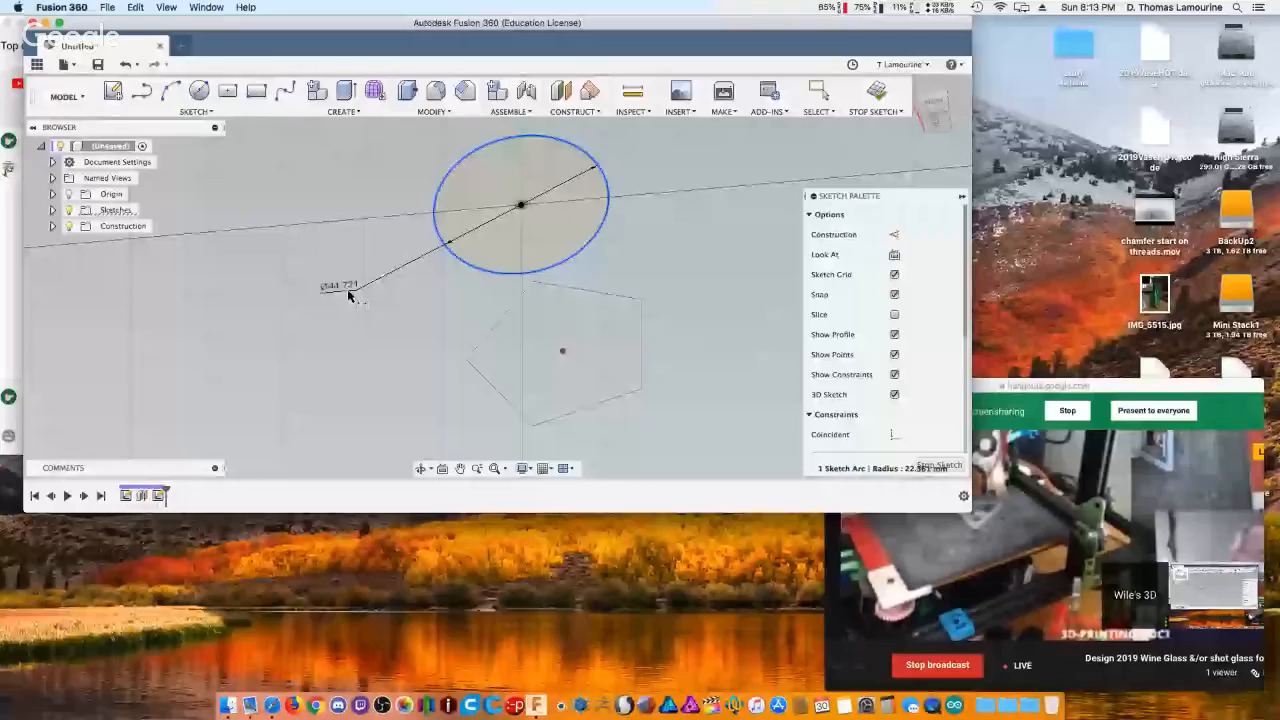
pyautogui.write('40')
pyautogui.press('Return')
pyautogui.keyDown('shift'); pyautogui.moveTo(348, 295); pyautogui.dragTo(395, 358, button='middle'); pyautogui.keyUp('shift')
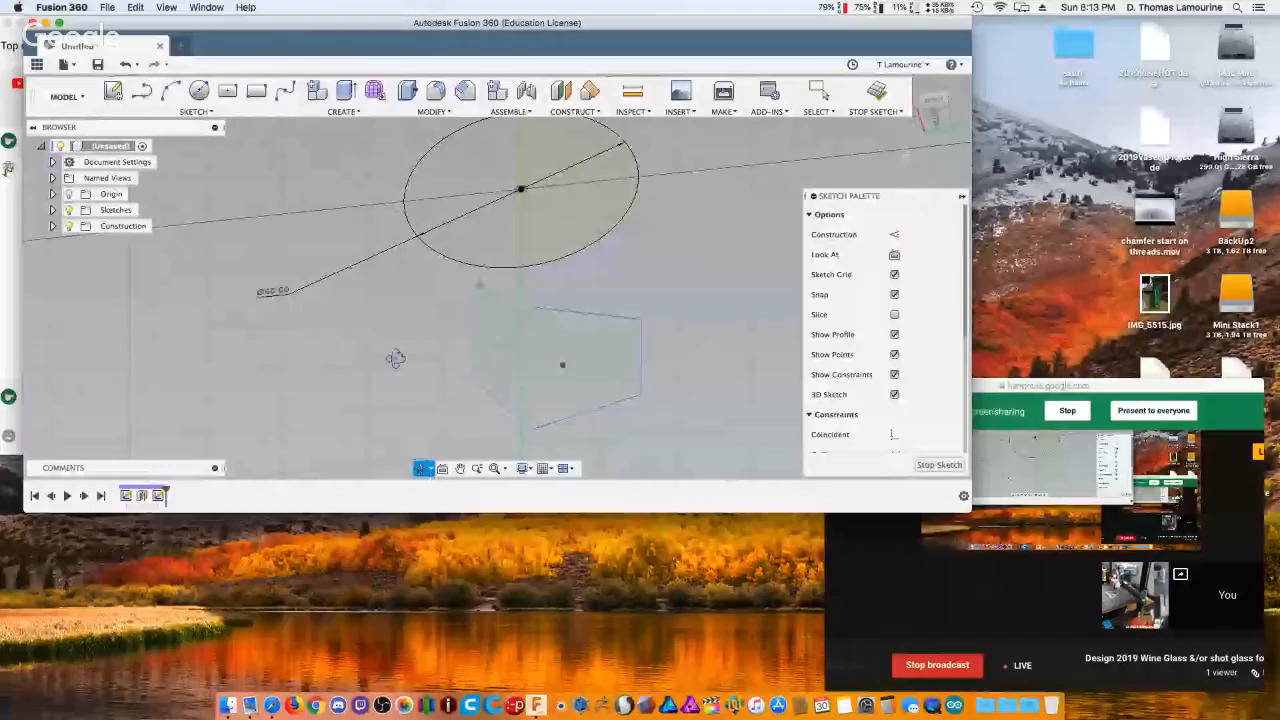
pyautogui.keyDown('shift'); pyautogui.moveTo(395, 358); pyautogui.dragTo(329, 143, button='middle'); pyautogui.keyUp('shift')
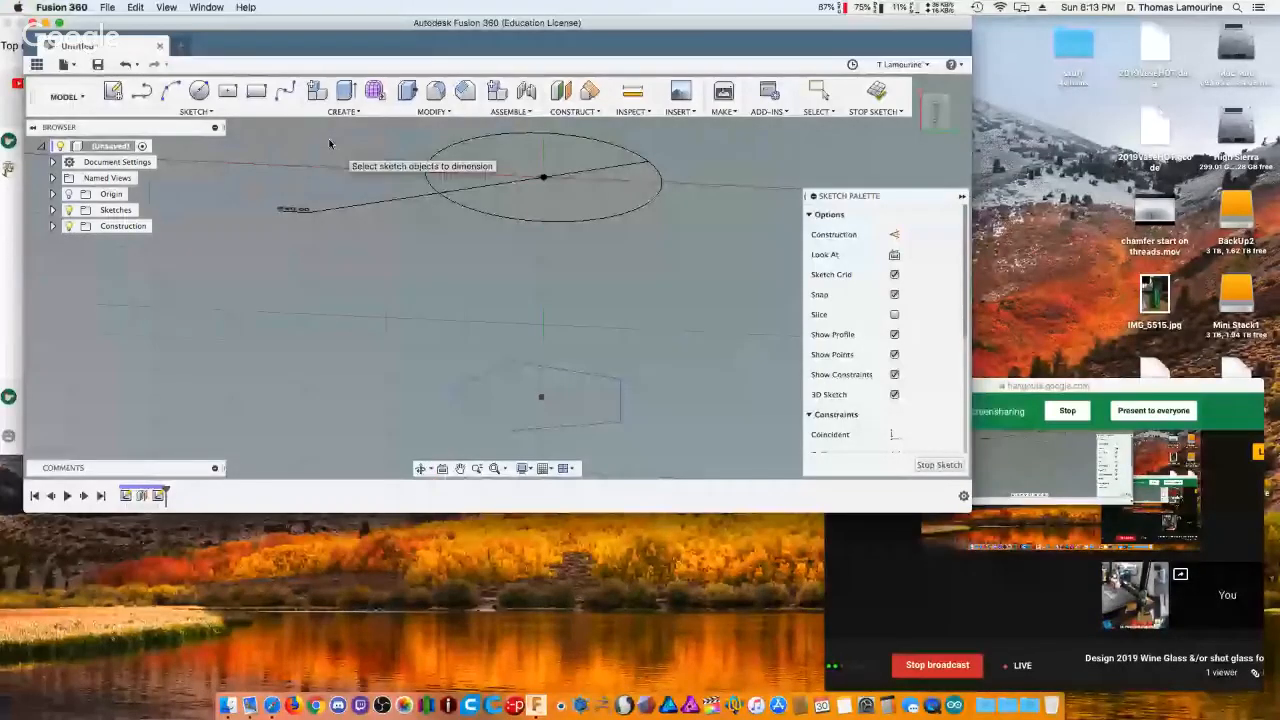
pyautogui.press('Escape')
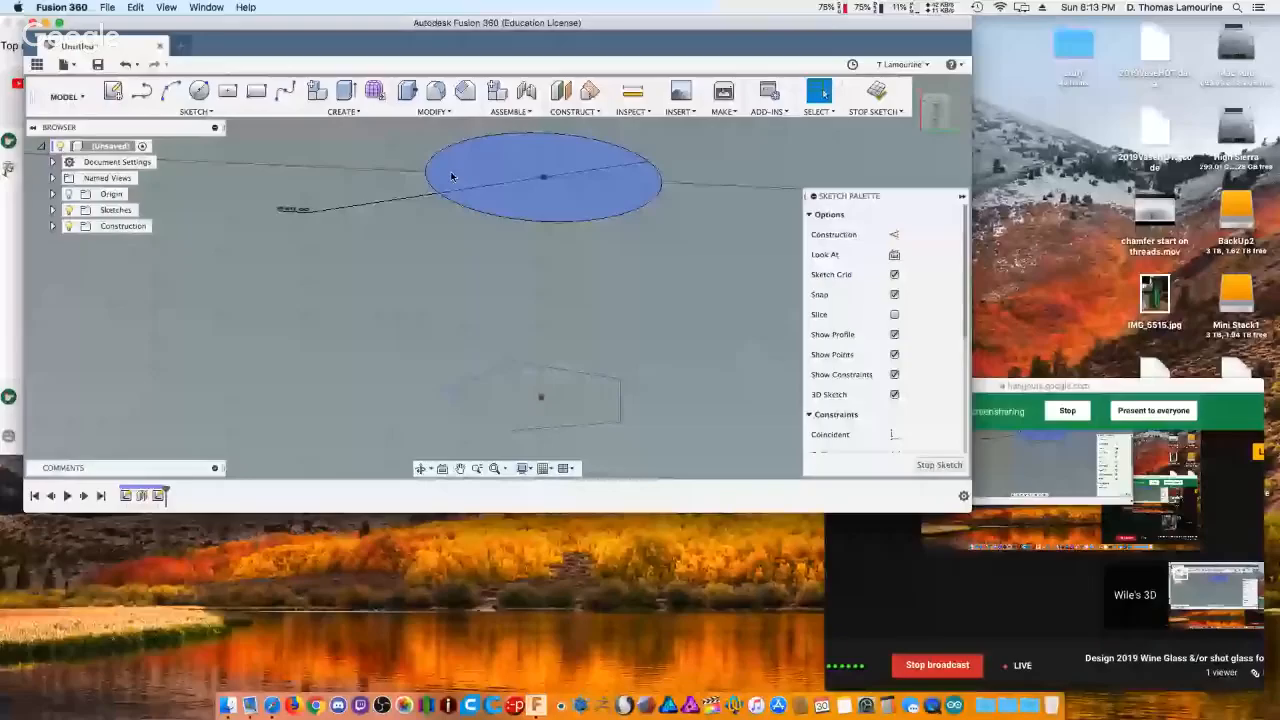
# Loft a new body from the pentagon profile up to the circle profile.
pyautogui.click(451, 177)
pyautogui.click(509, 407)
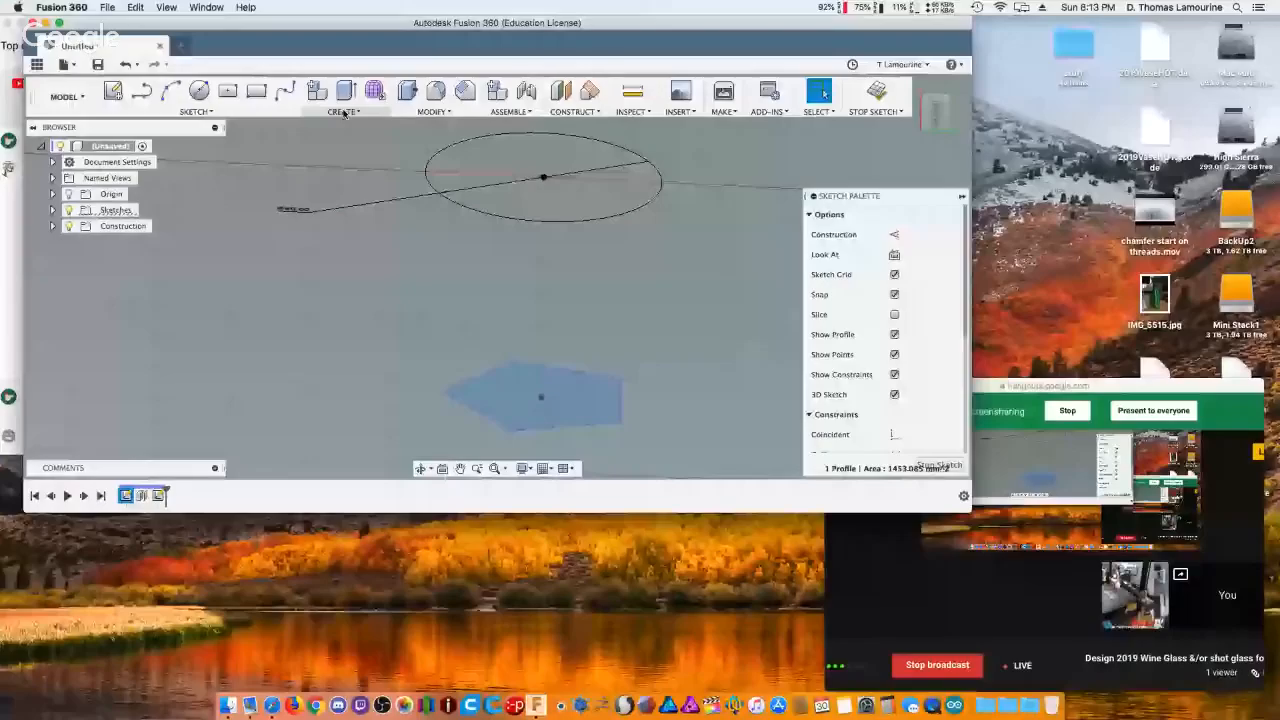
pyautogui.click(343, 111)
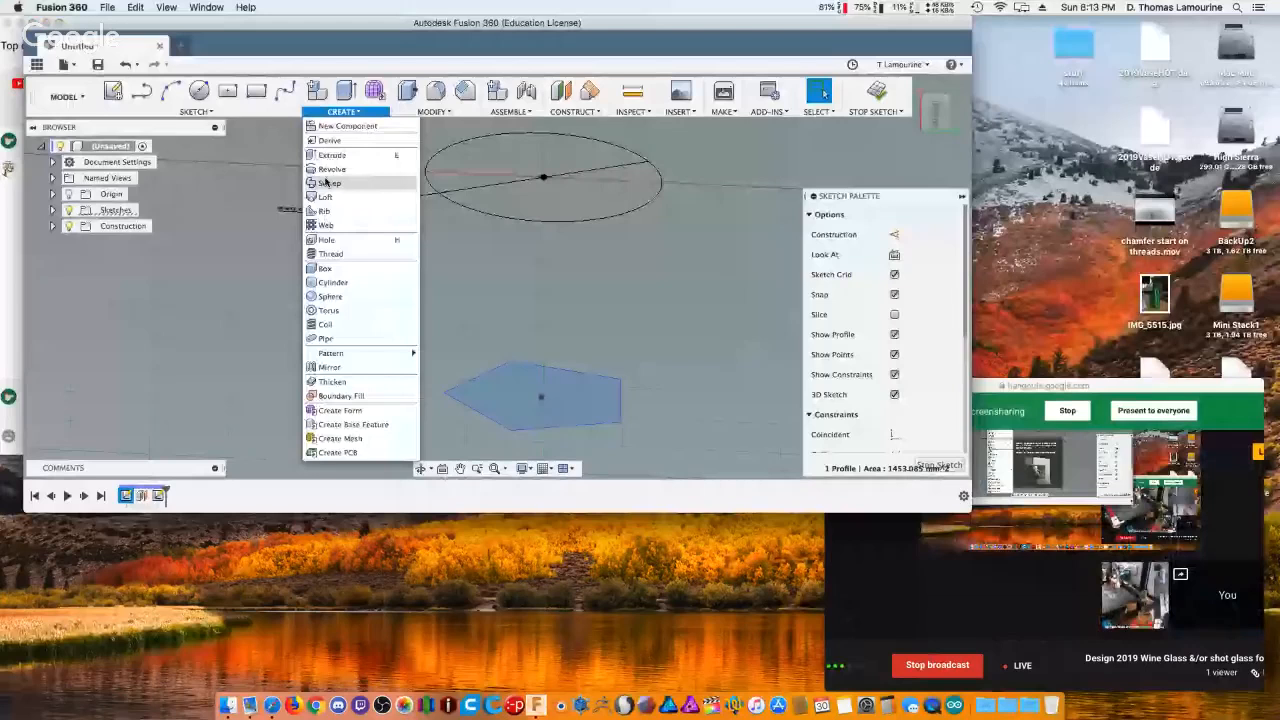
pyautogui.click(325, 197)
pyautogui.click(481, 209)
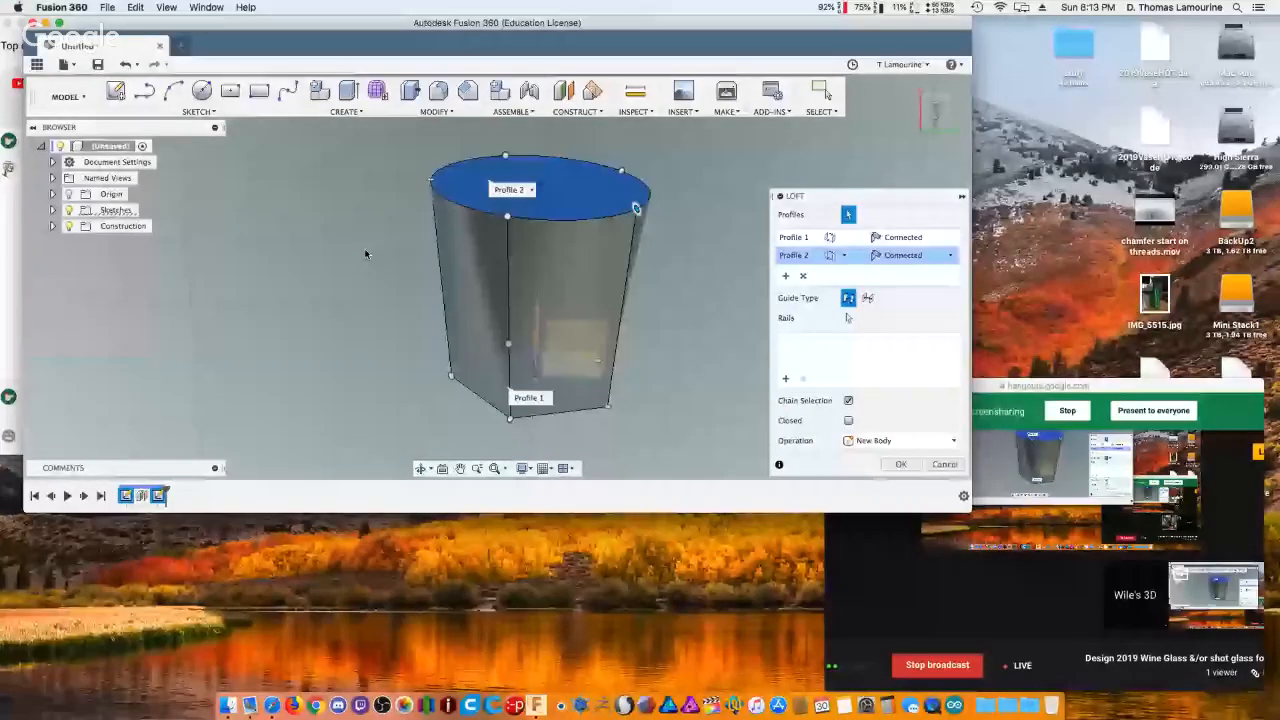
pyautogui.press('Return')
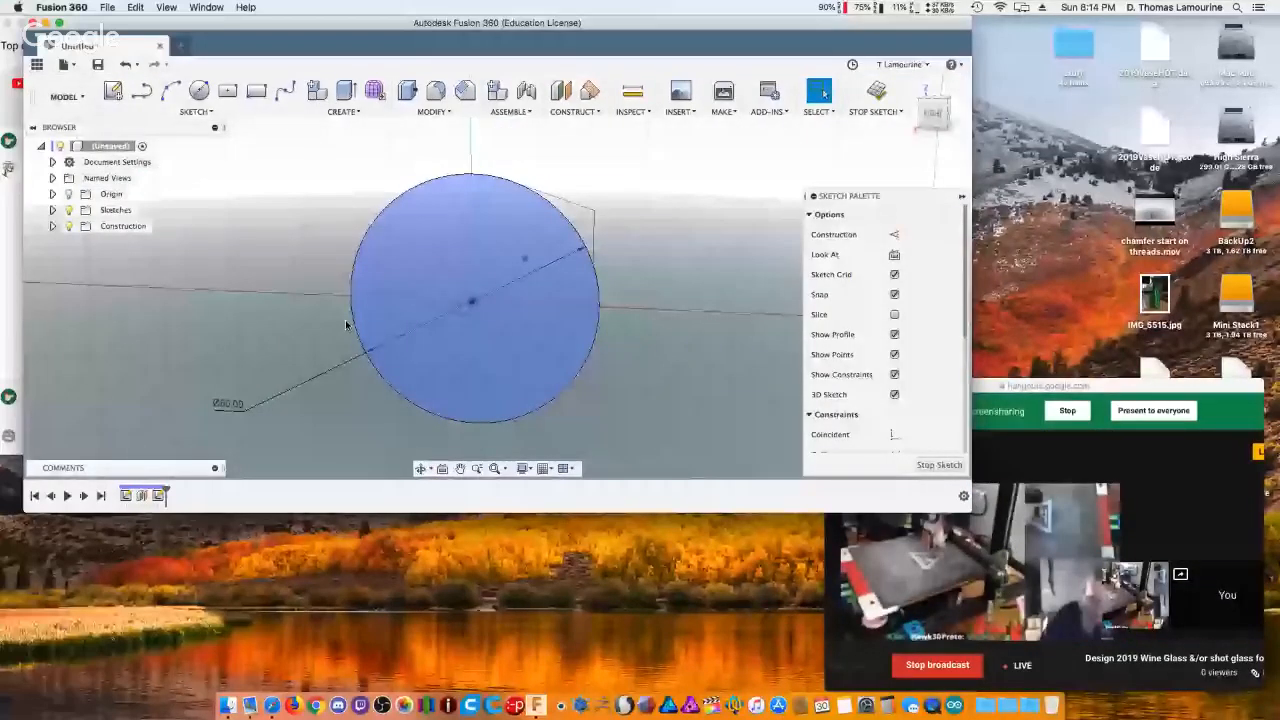
# Finish editing the sketch and delete the 60 mm circle's sketch from the design history.
pyautogui.click(159, 498)
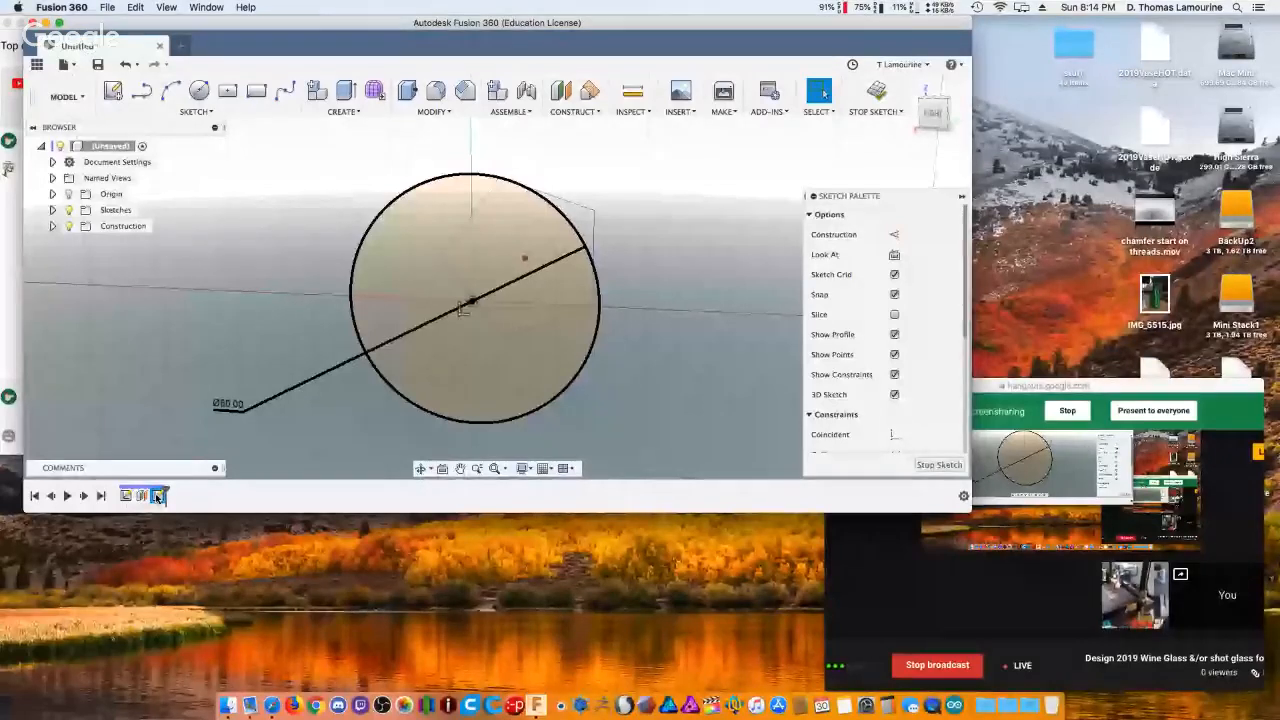
pyautogui.rightClick(158, 498)
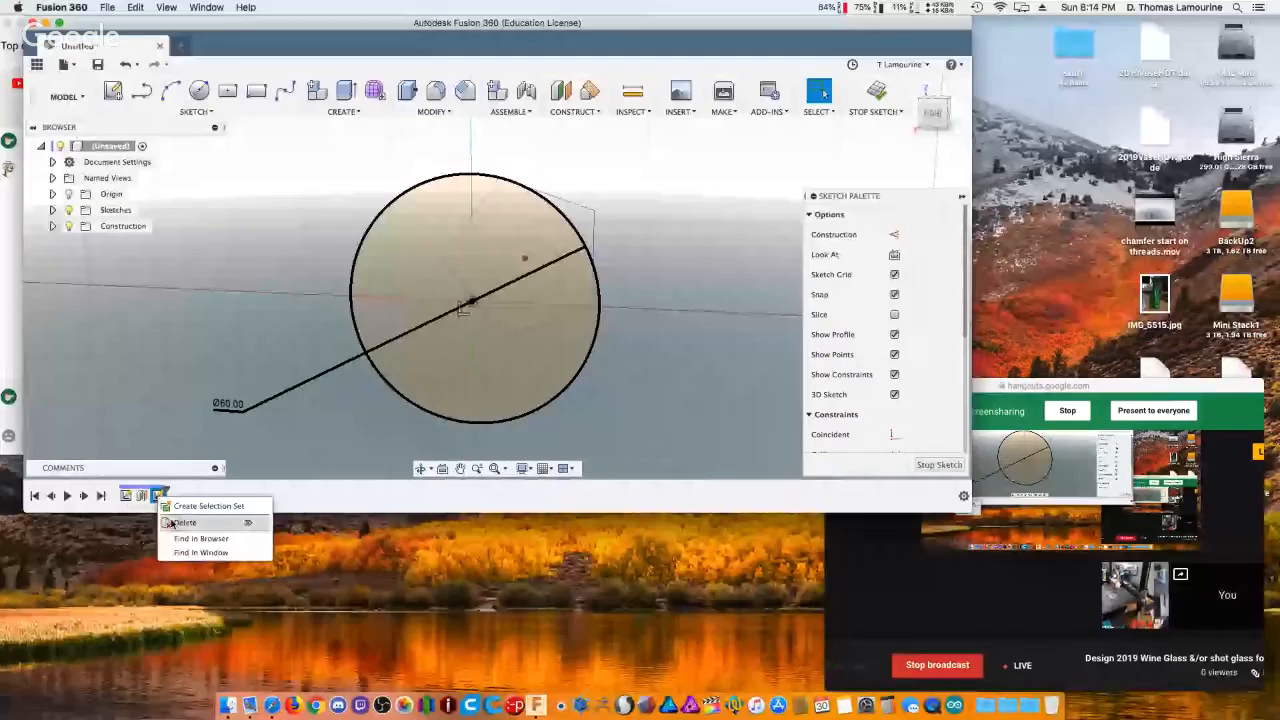
pyautogui.click(184, 522)
pyautogui.rightClick(126, 496)
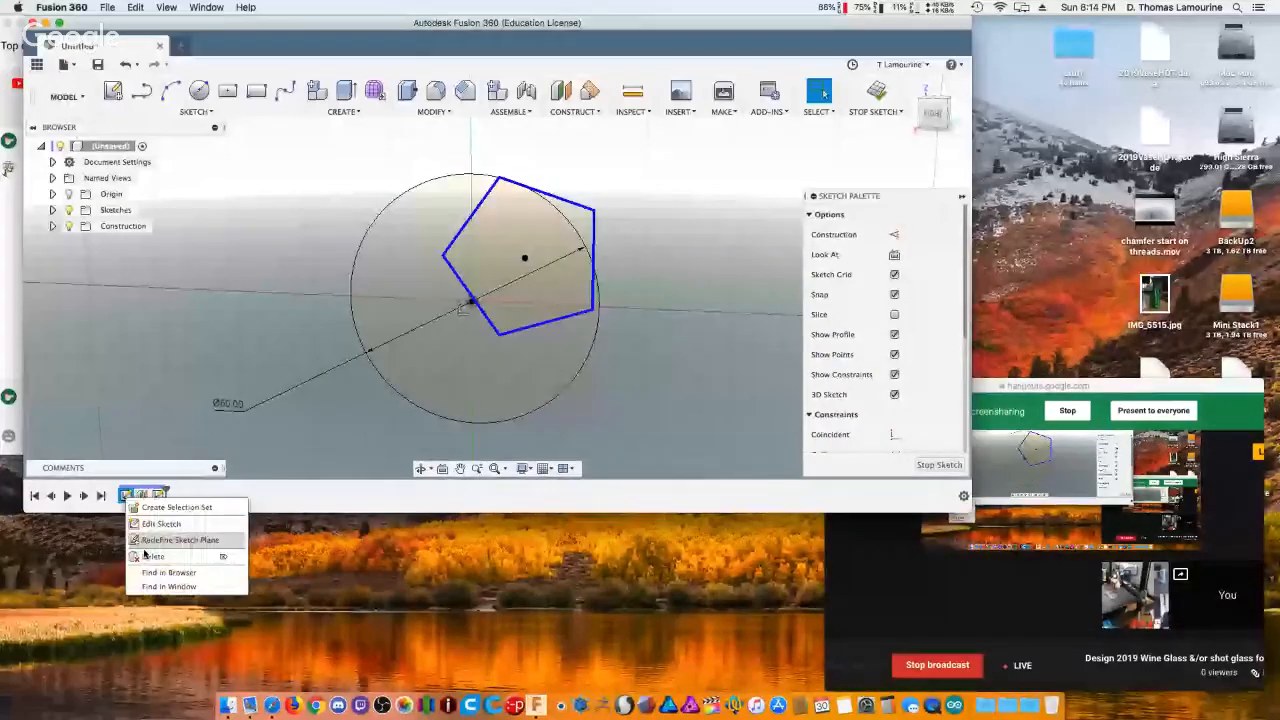
pyautogui.click(332, 474)
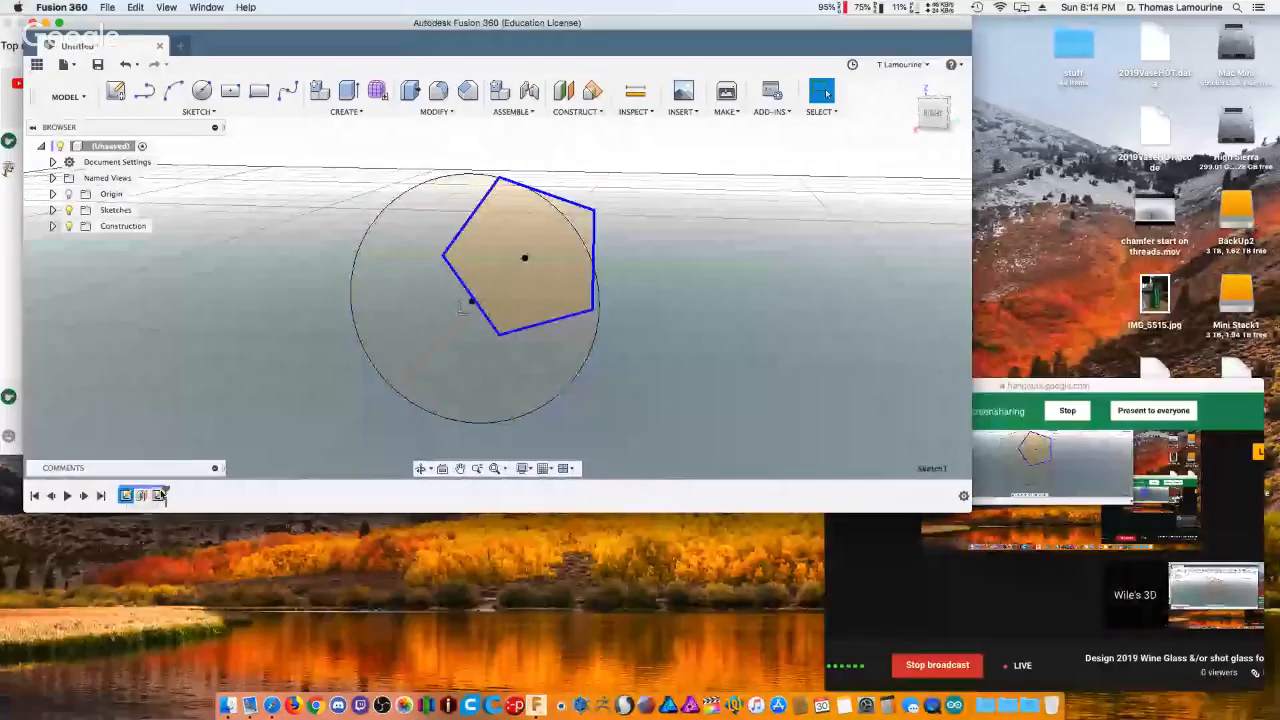
pyautogui.rightClick(160, 494)
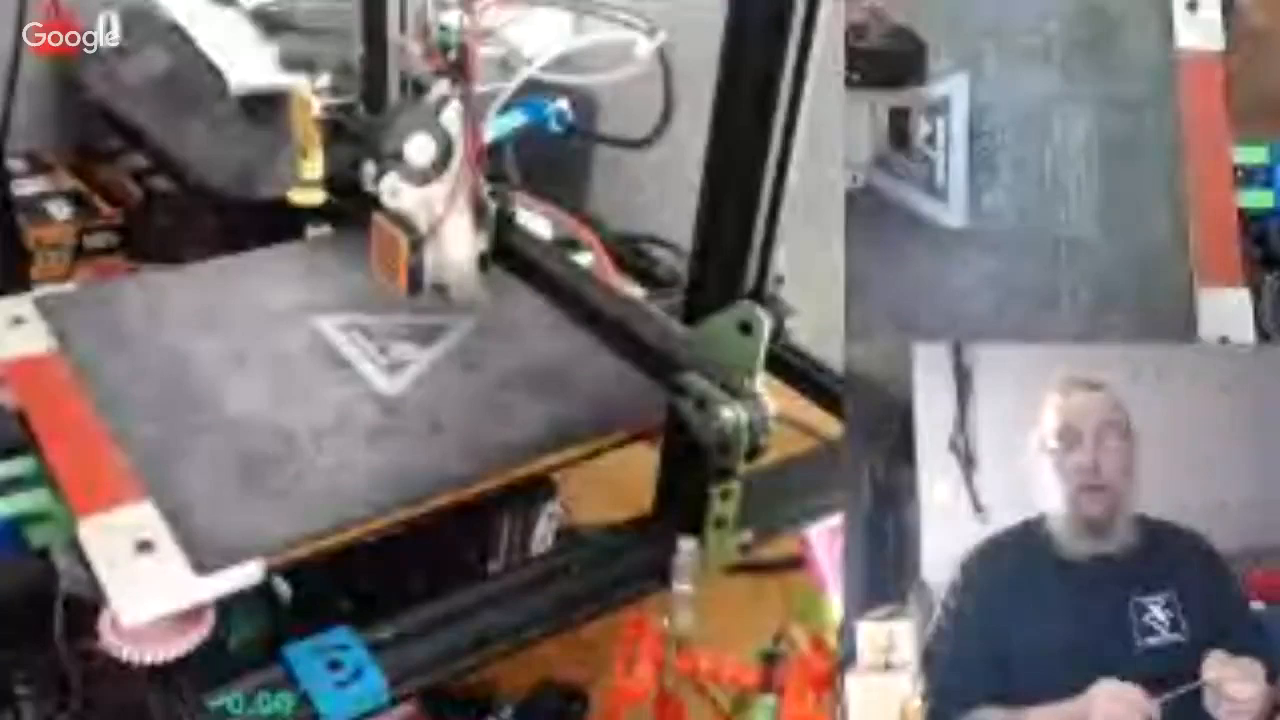
pyautogui.click(187, 568)
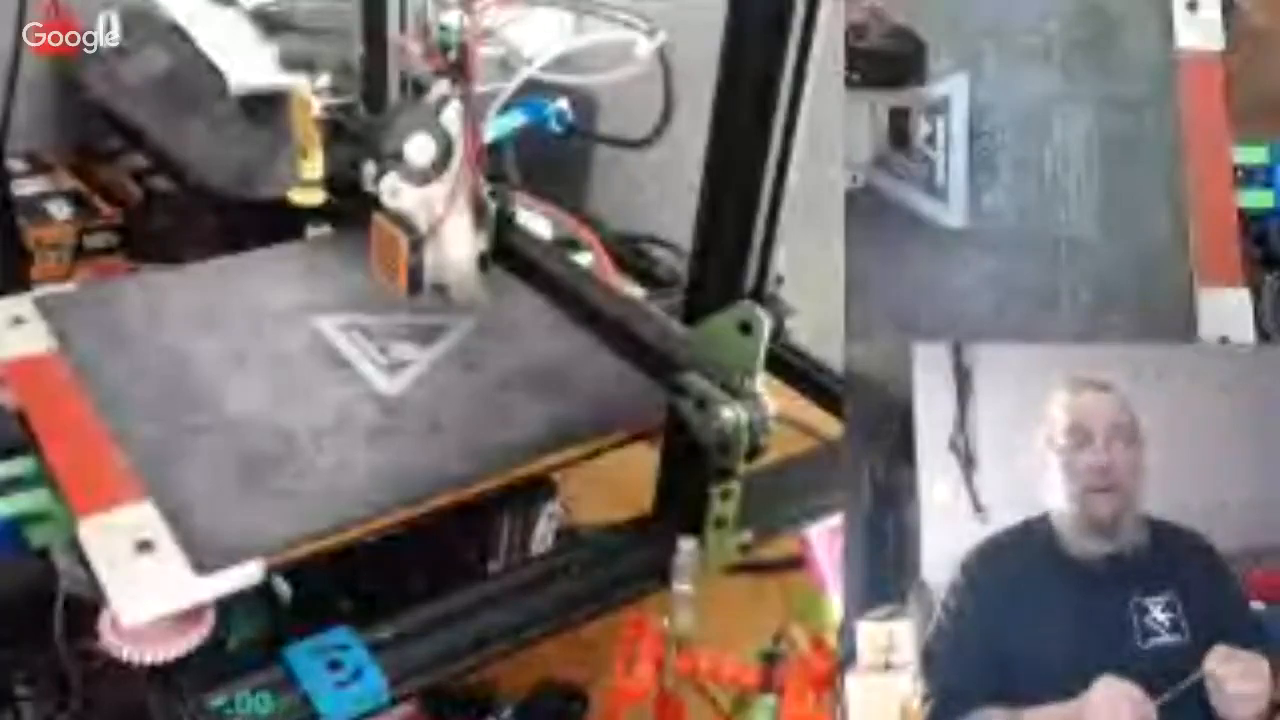
# Delete the pentagon sketch together with the offset construction plane that depends on it.
pyautogui.rightClick(125, 493)
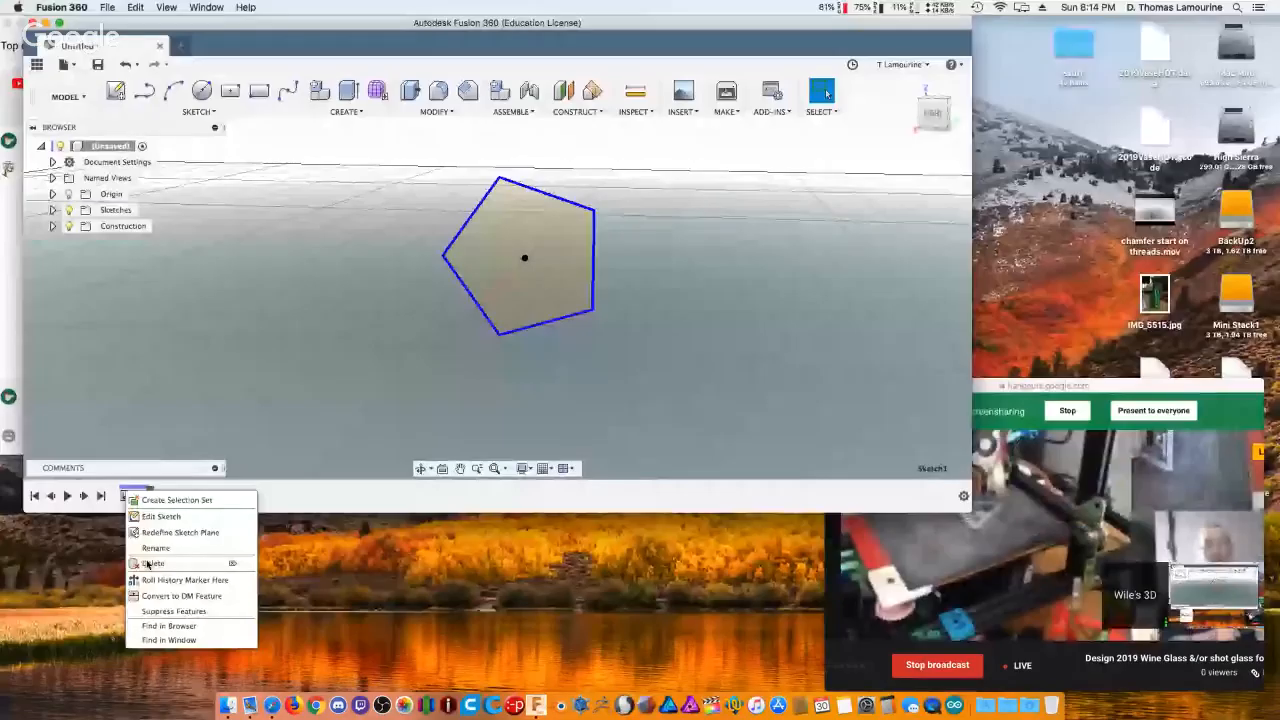
pyautogui.click(150, 564)
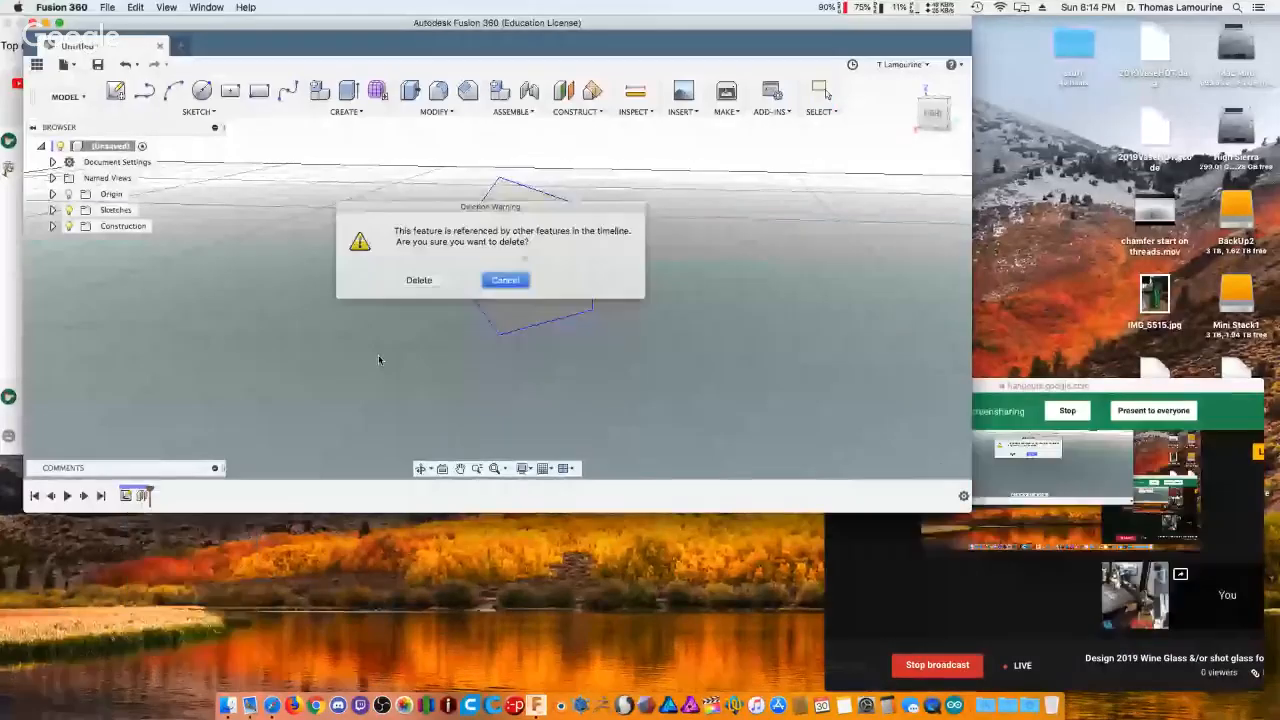
pyautogui.press('Return')
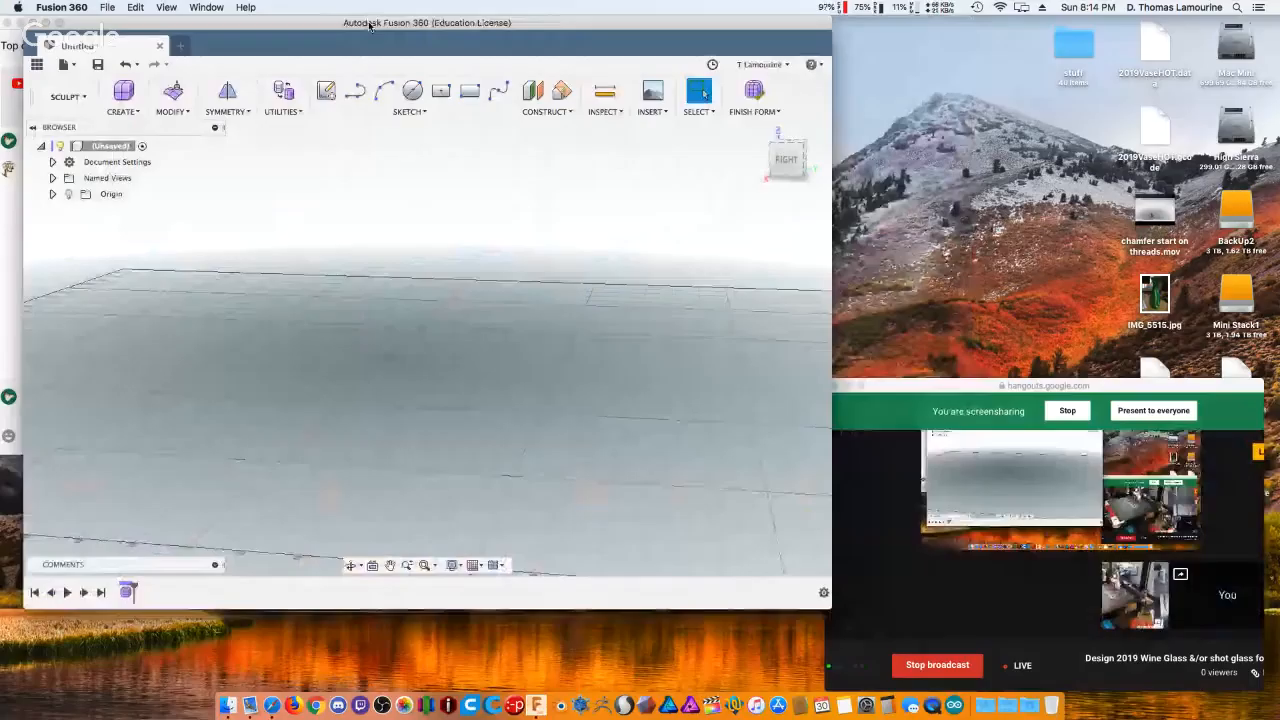
# Rearrange the windows so the live chat sits beside the modelling window instead of behind it.
pyautogui.moveTo(369, 23); pyautogui.dragTo(350, 221)
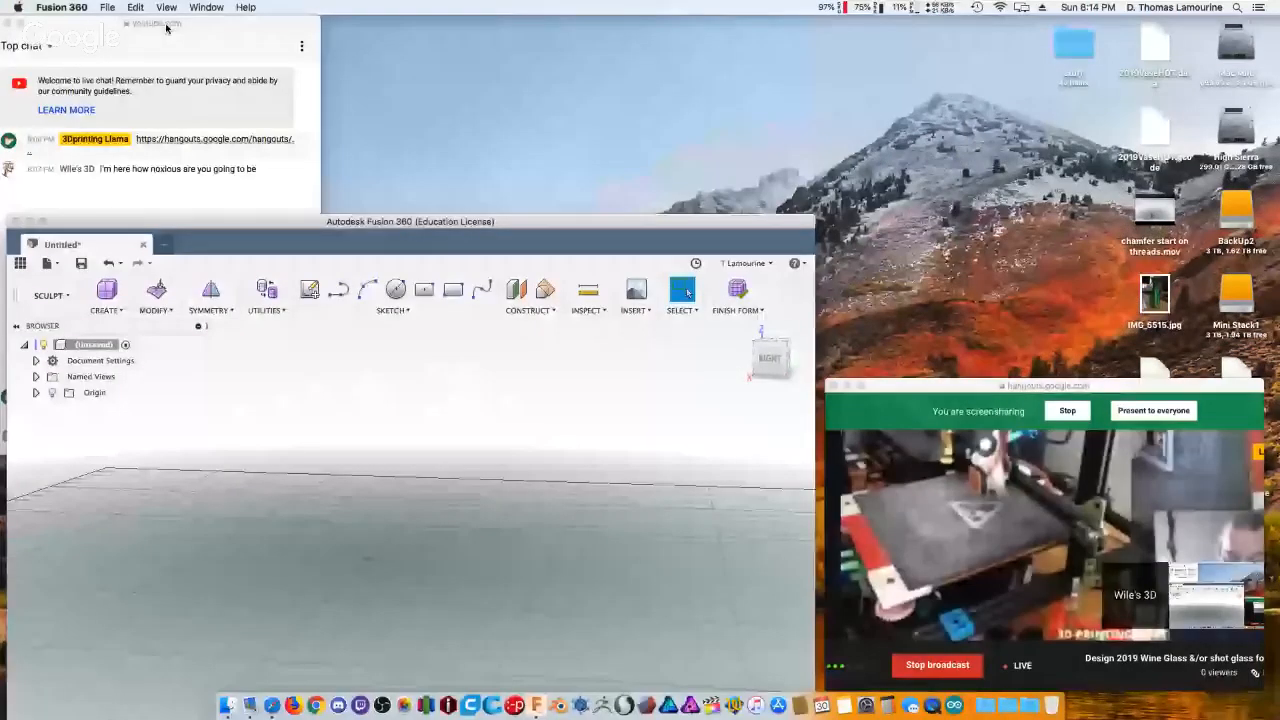
pyautogui.moveTo(166, 28); pyautogui.dragTo(1134, 28)
pyautogui.moveTo(612, 222); pyautogui.dragTo(624, 30)
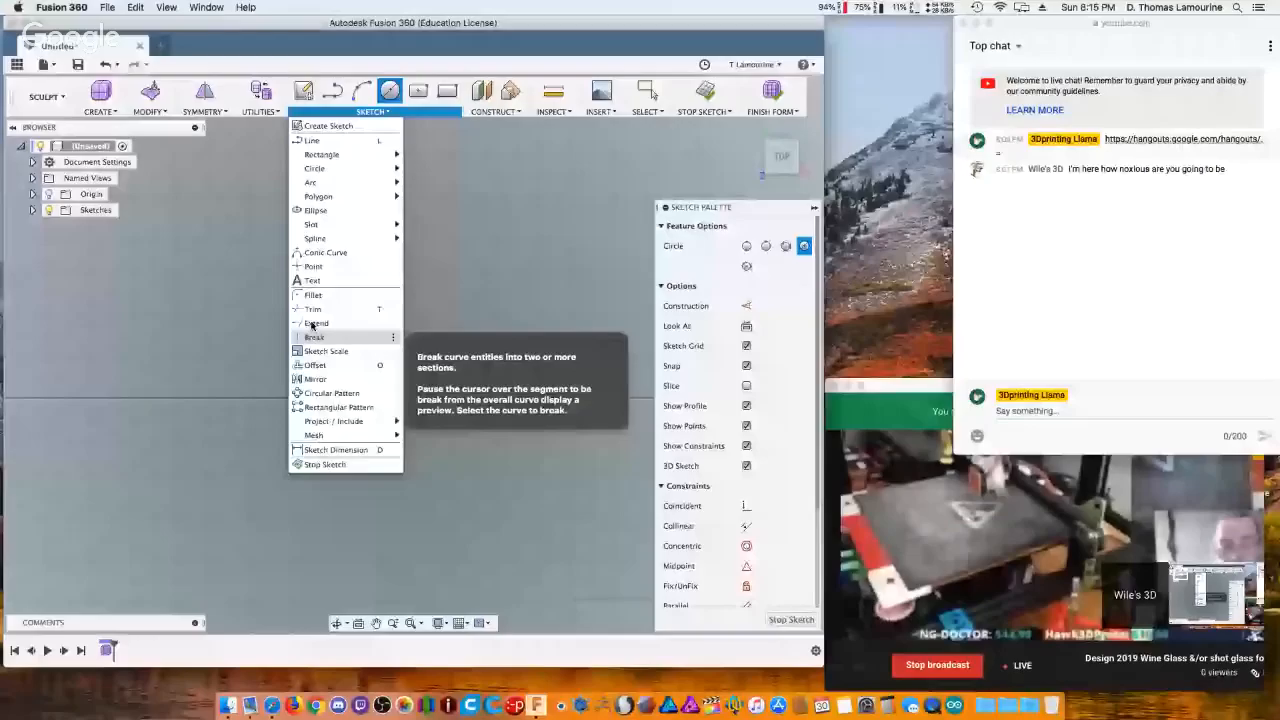
# Sketch a circumscribed hexagon centred on the origin with a 20 mm radius.
pyautogui.moveTo(320, 229)
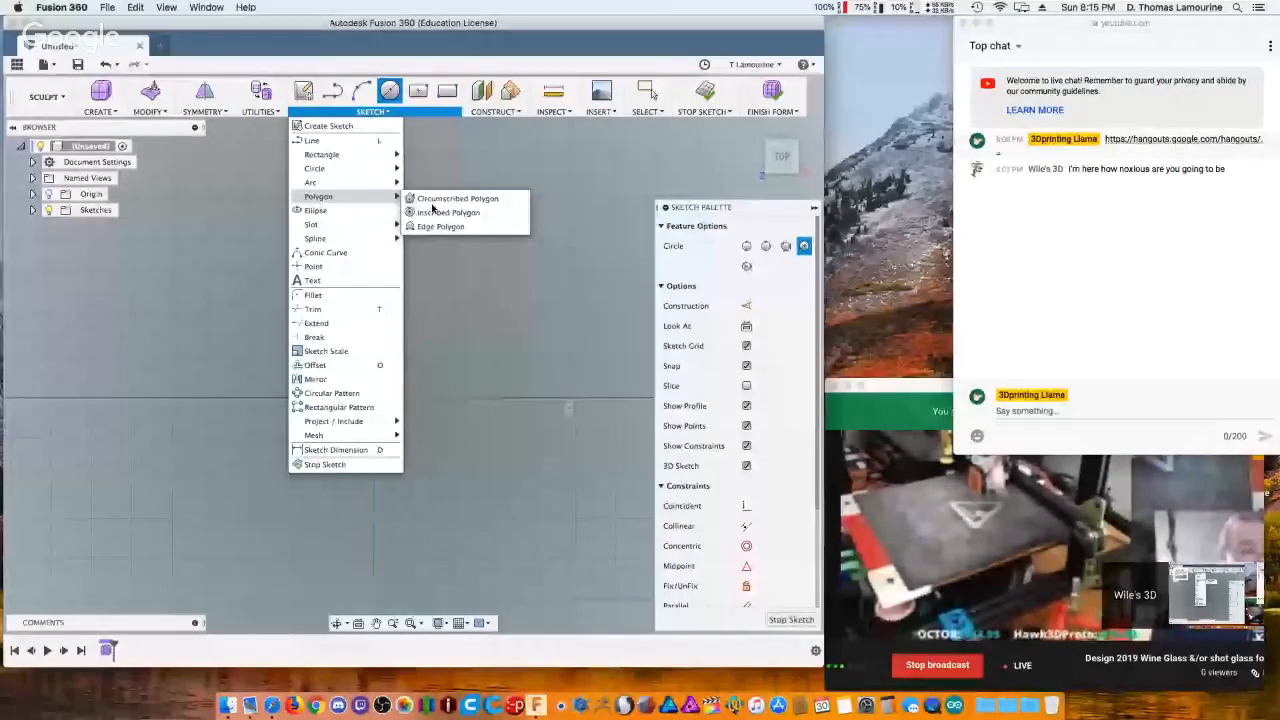
pyautogui.click(432, 203)
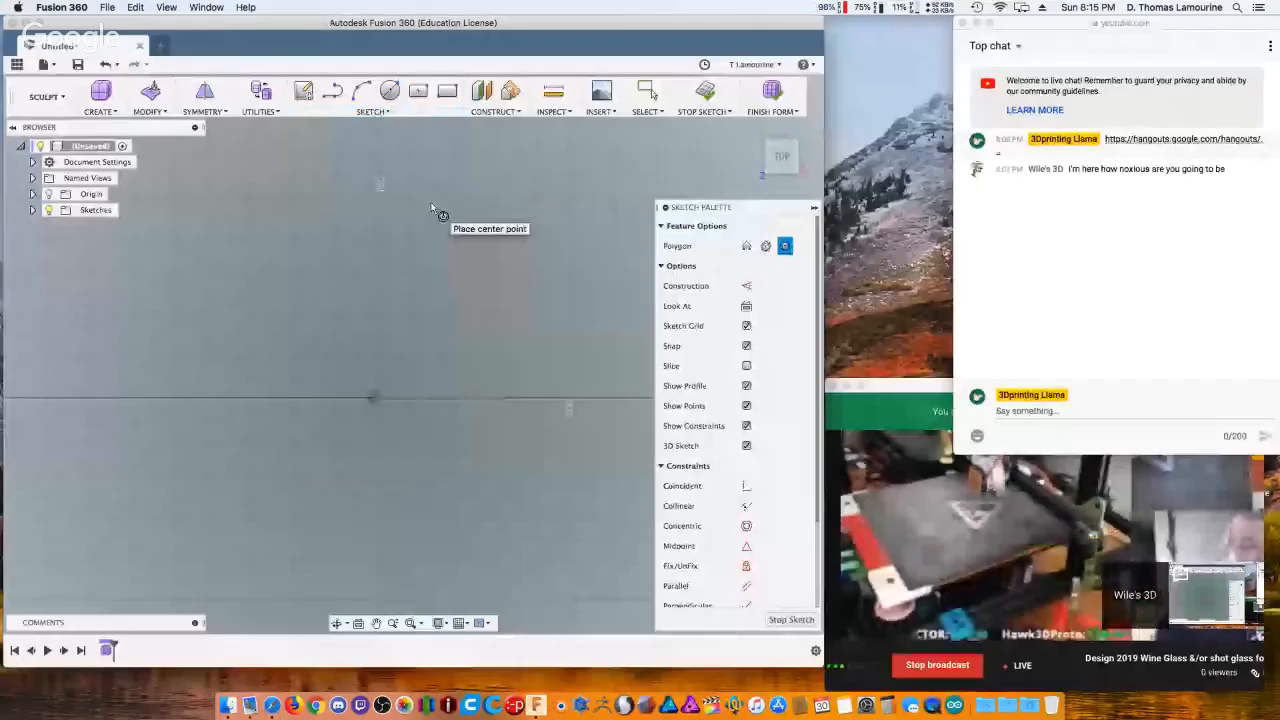
pyautogui.click(371, 111)
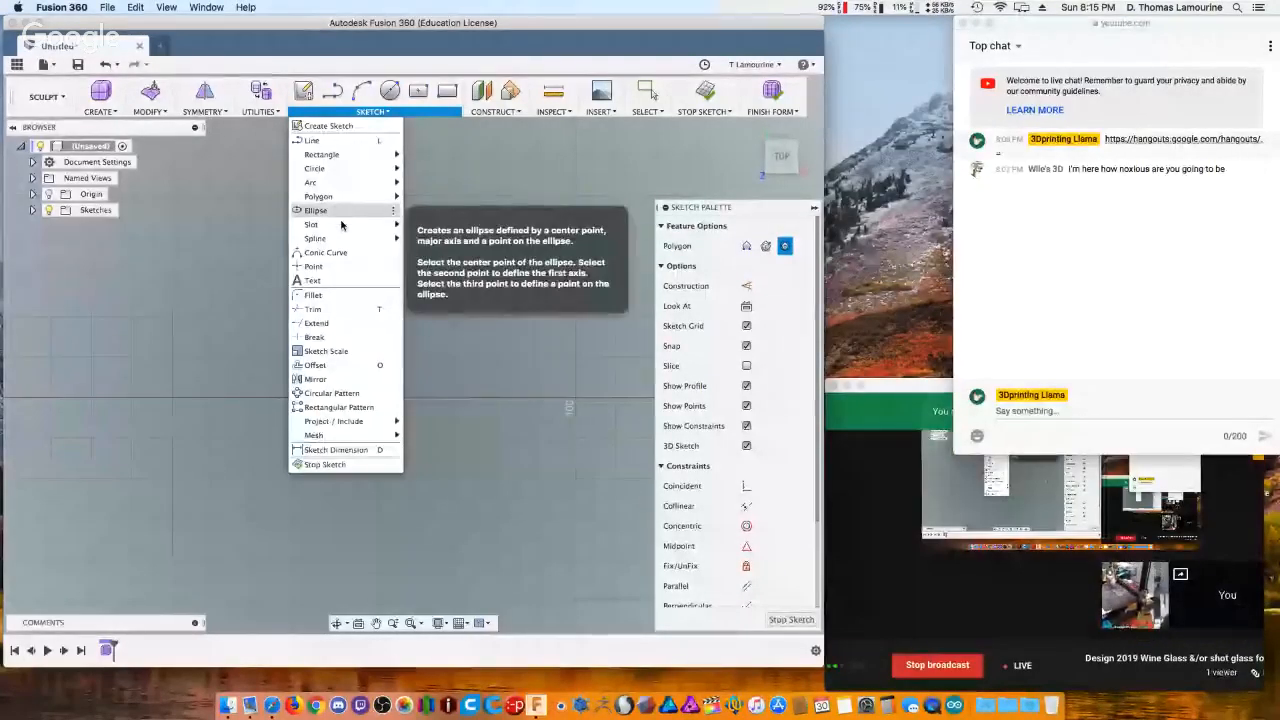
pyautogui.moveTo(342, 224)
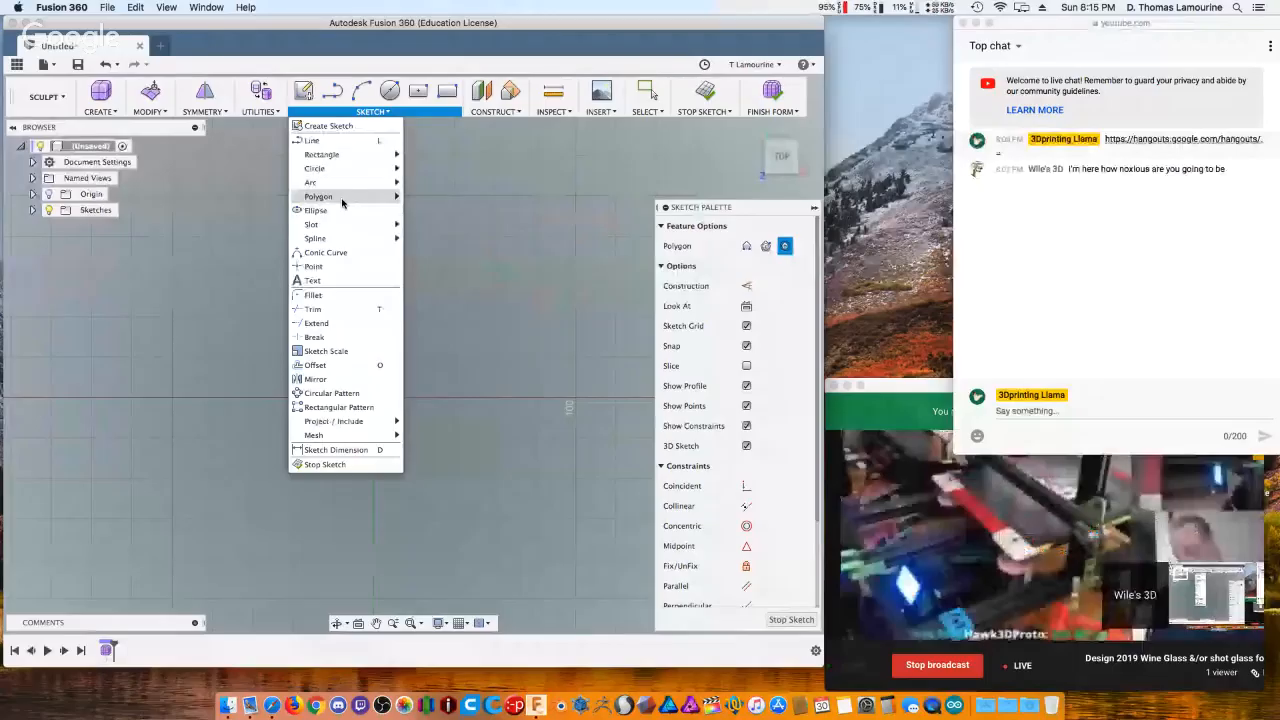
pyautogui.moveTo(342, 200)
pyautogui.click(455, 197)
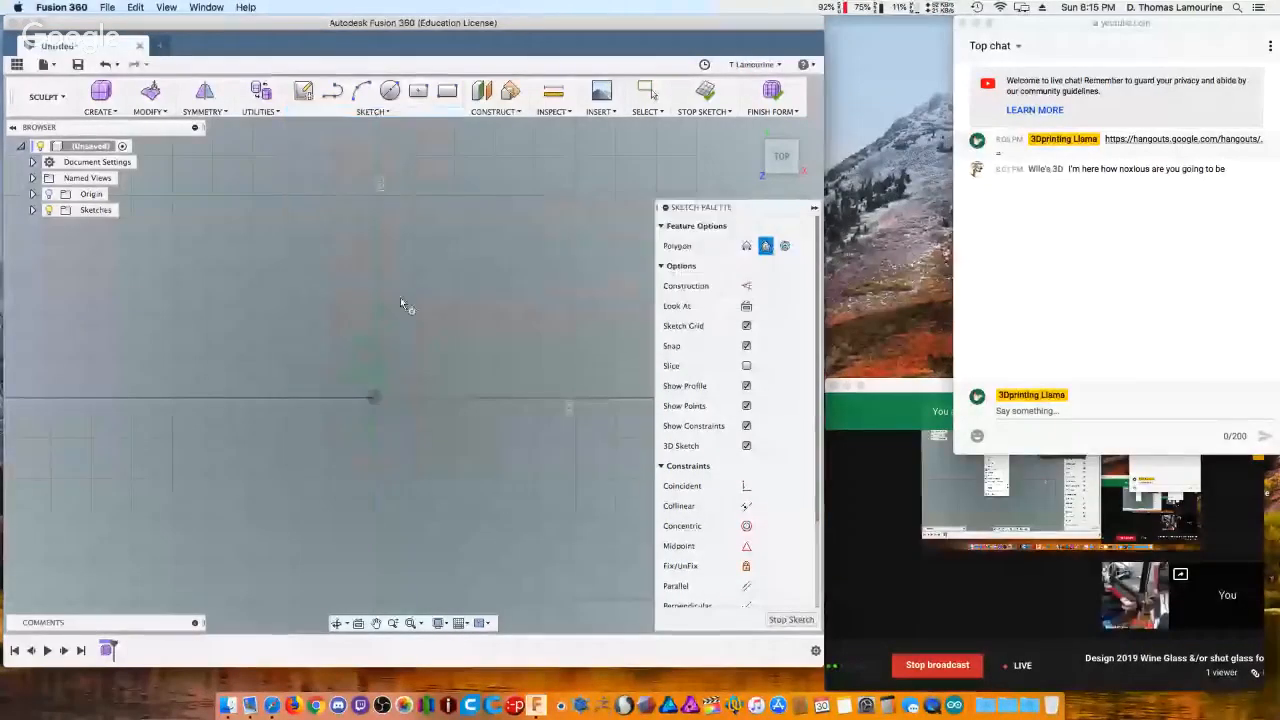
pyautogui.click(372, 399)
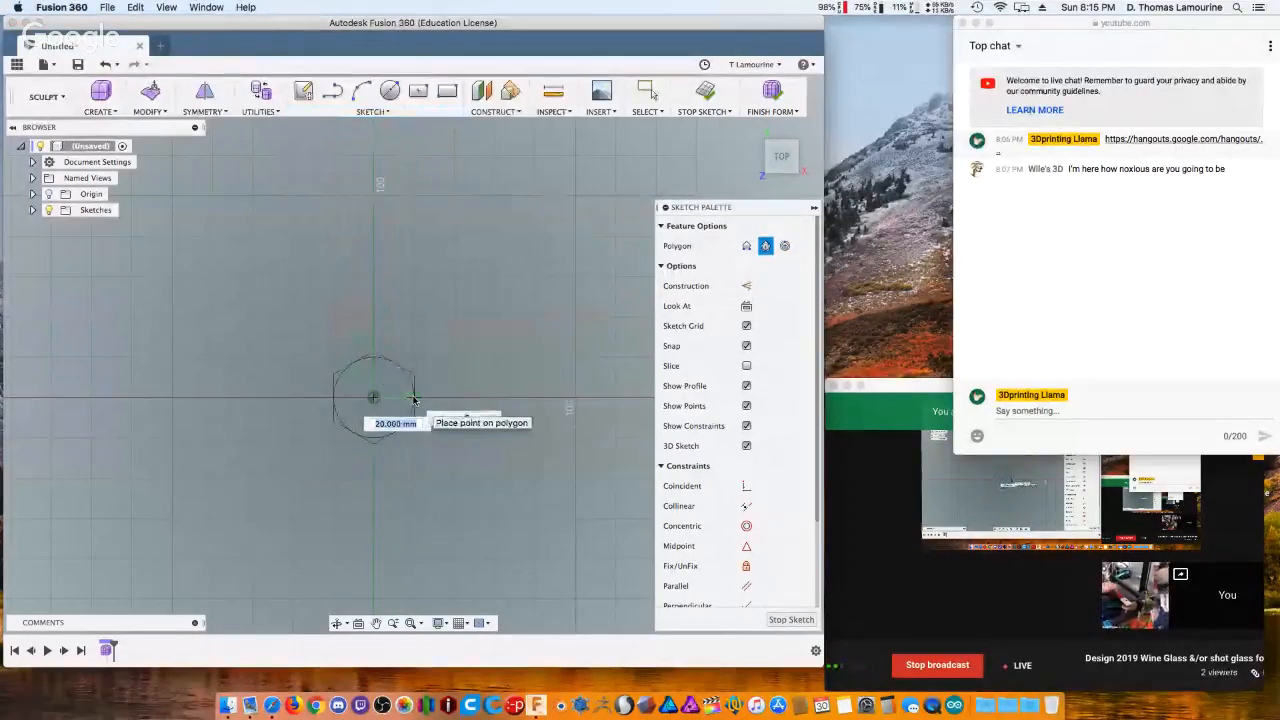
pyautogui.click(413, 399)
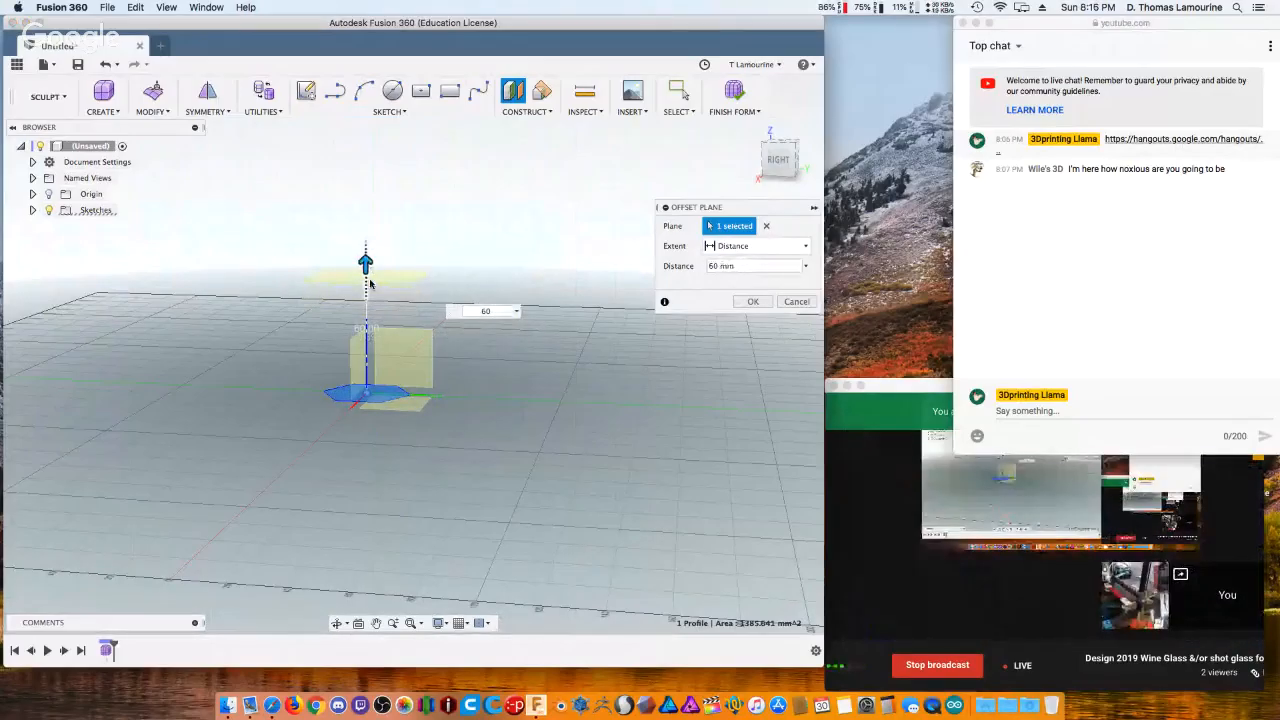
# Create a plane offset 60 mm above the hexagon and sketch a 65 mm diameter circle on it, centred over the hexagon.
pyautogui.press('Return')
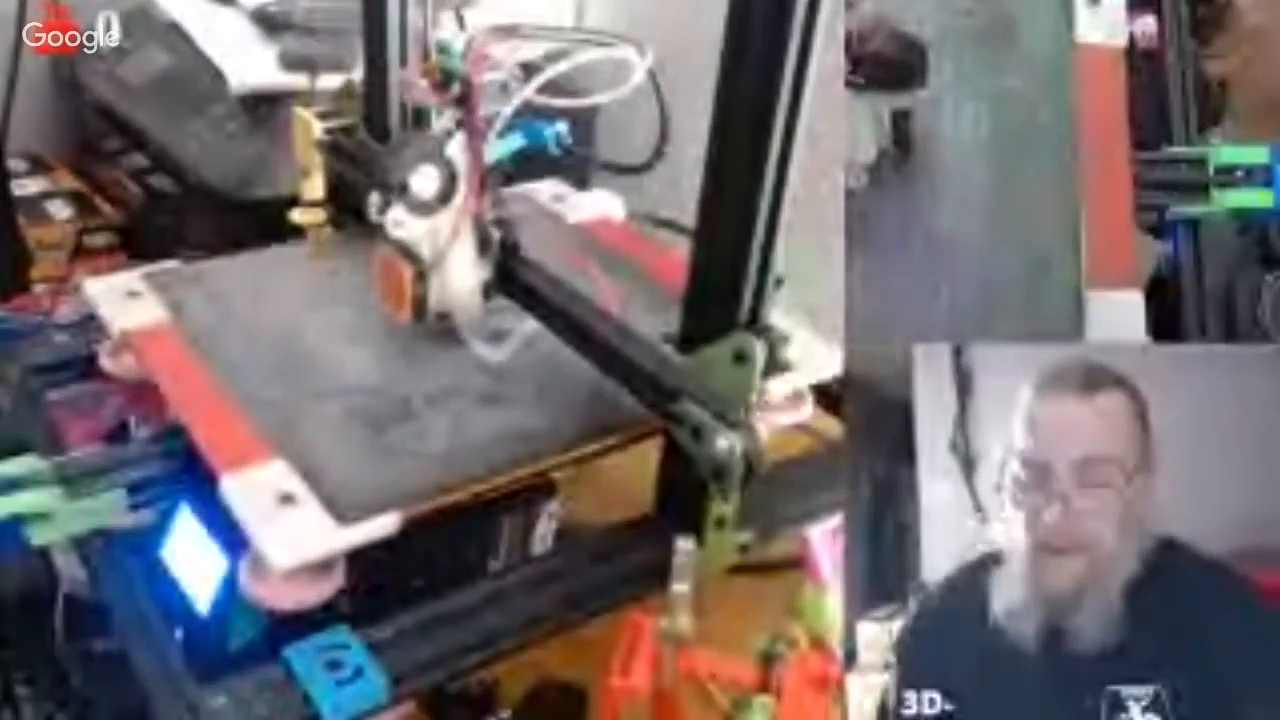
pyautogui.click(306, 91)
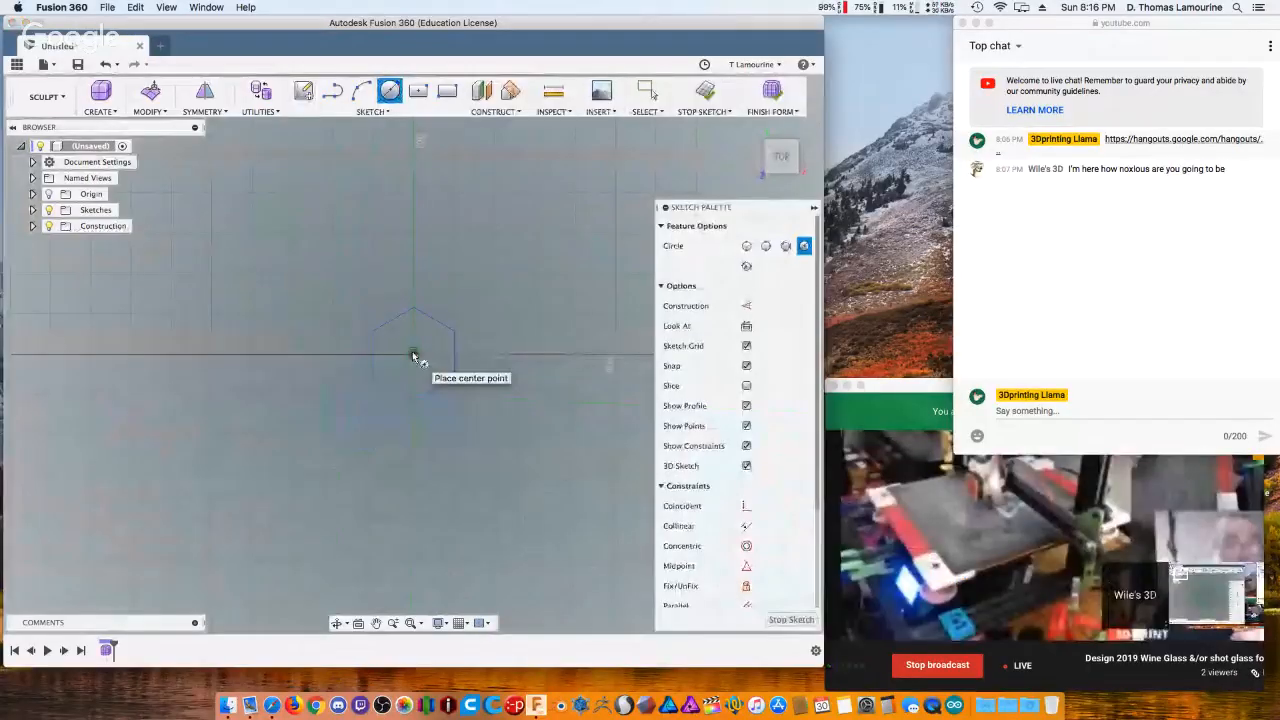
pyautogui.click(410, 357)
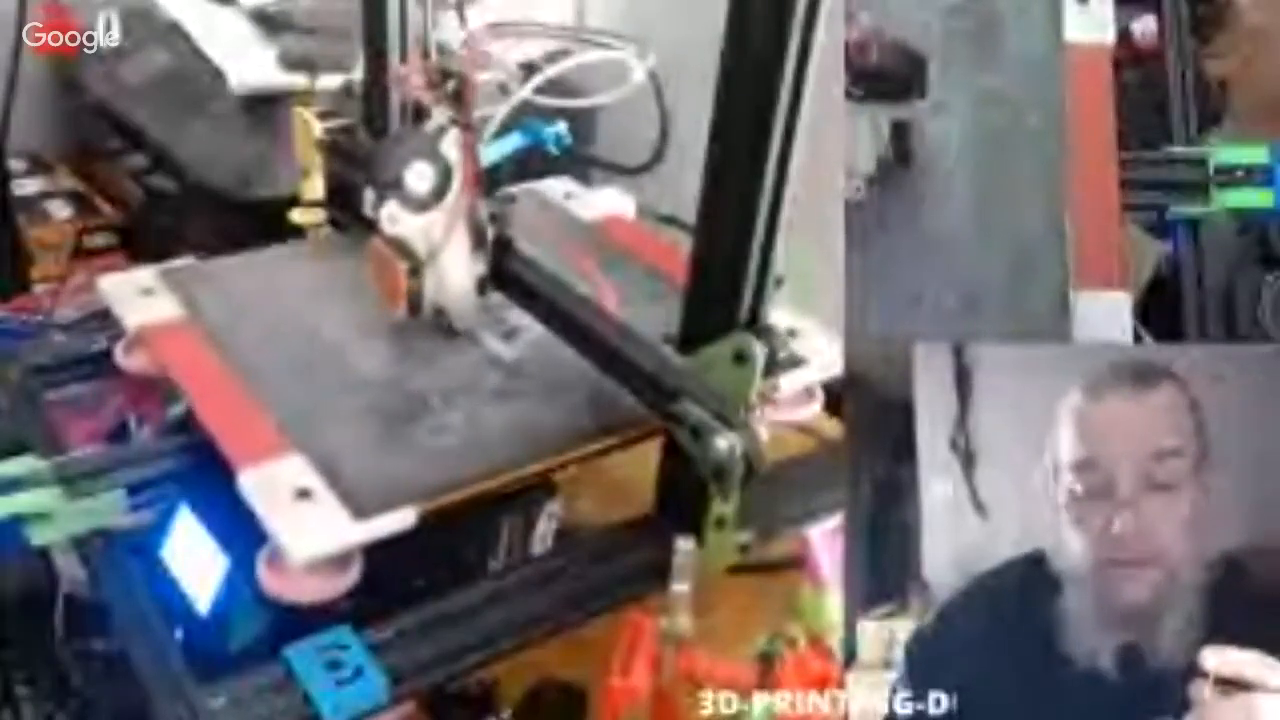
pyautogui.write('65')
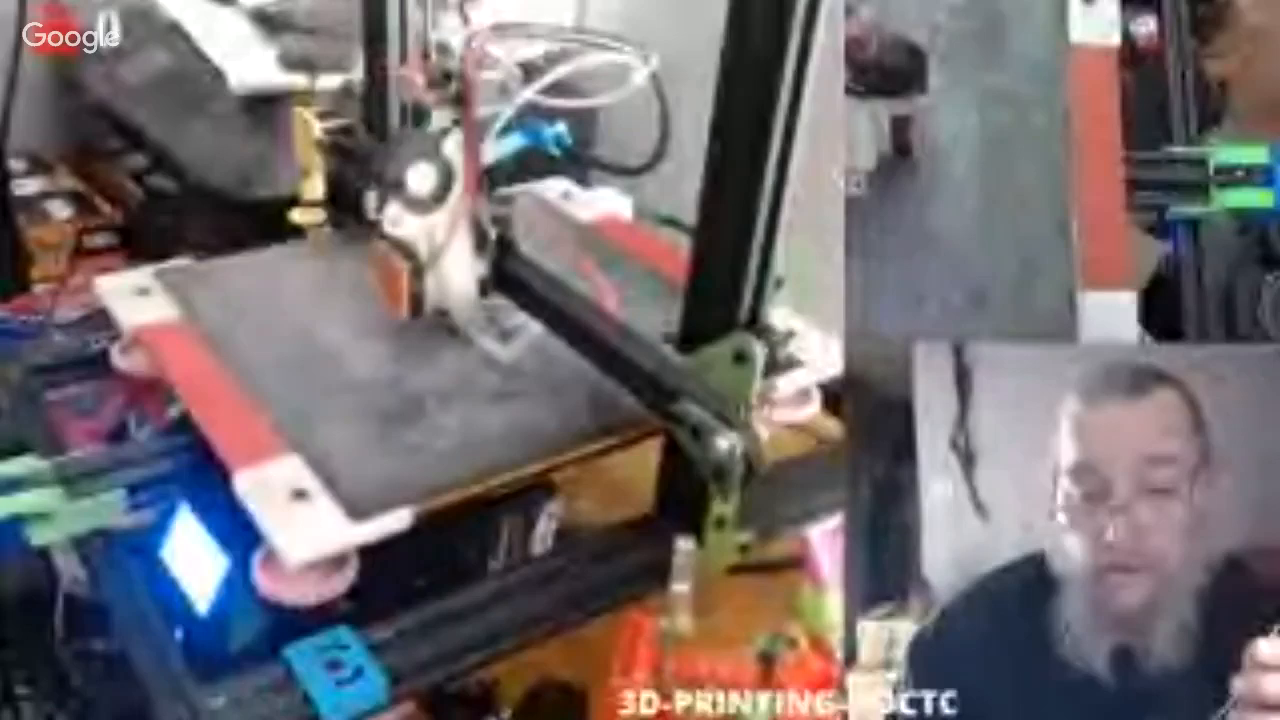
pyautogui.press('Tab')
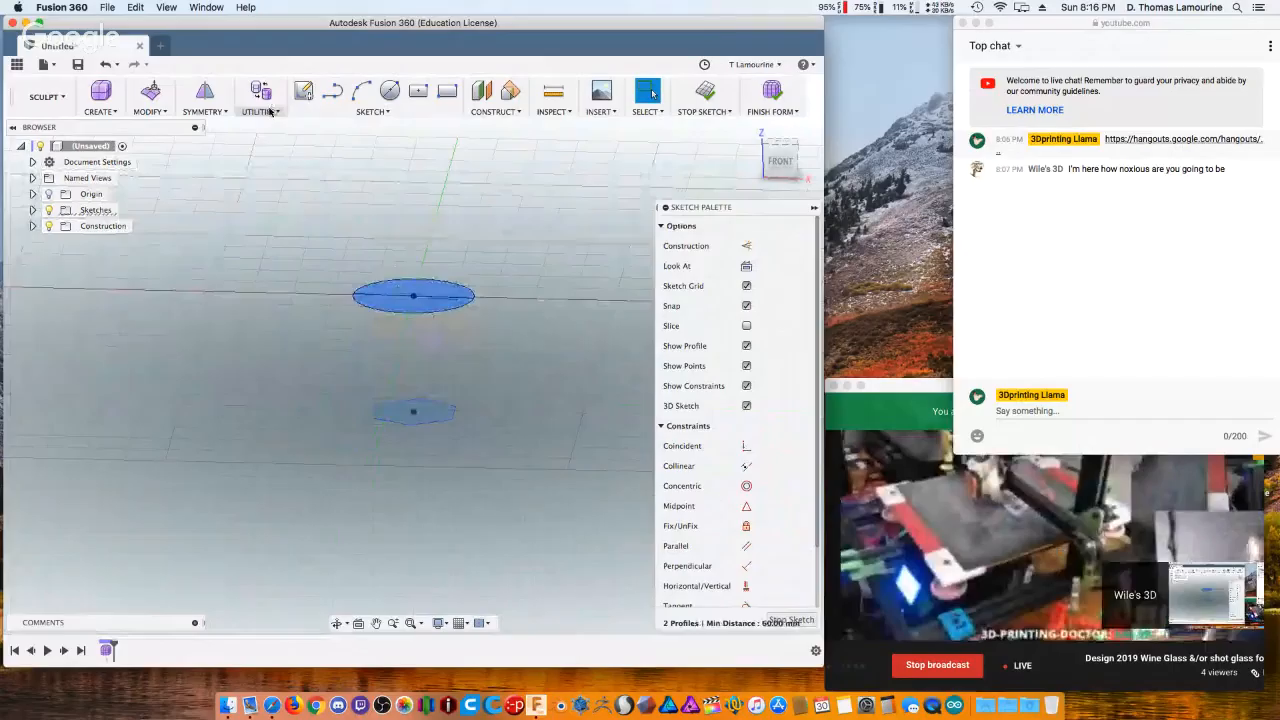
# Loft a new sculpted body from the hexagon to the circle with 4 length faces and 4 width faces.
pyautogui.click(260, 111)
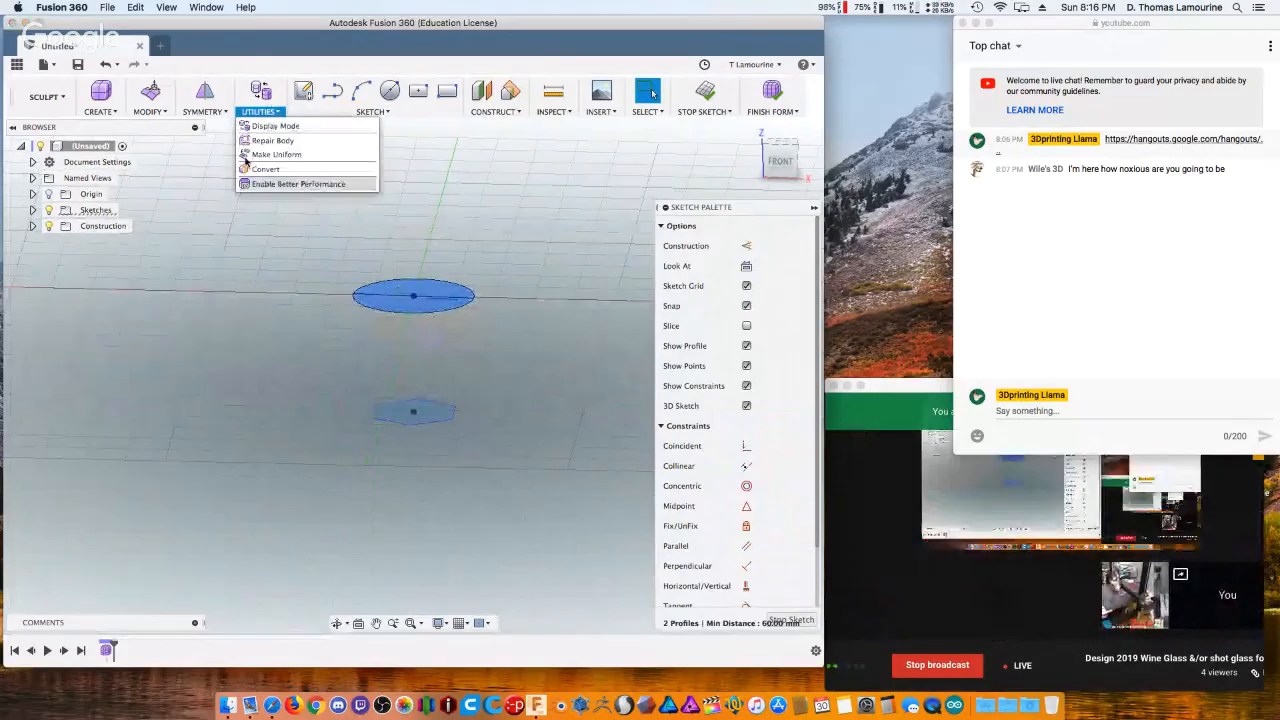
pyautogui.click(150, 111)
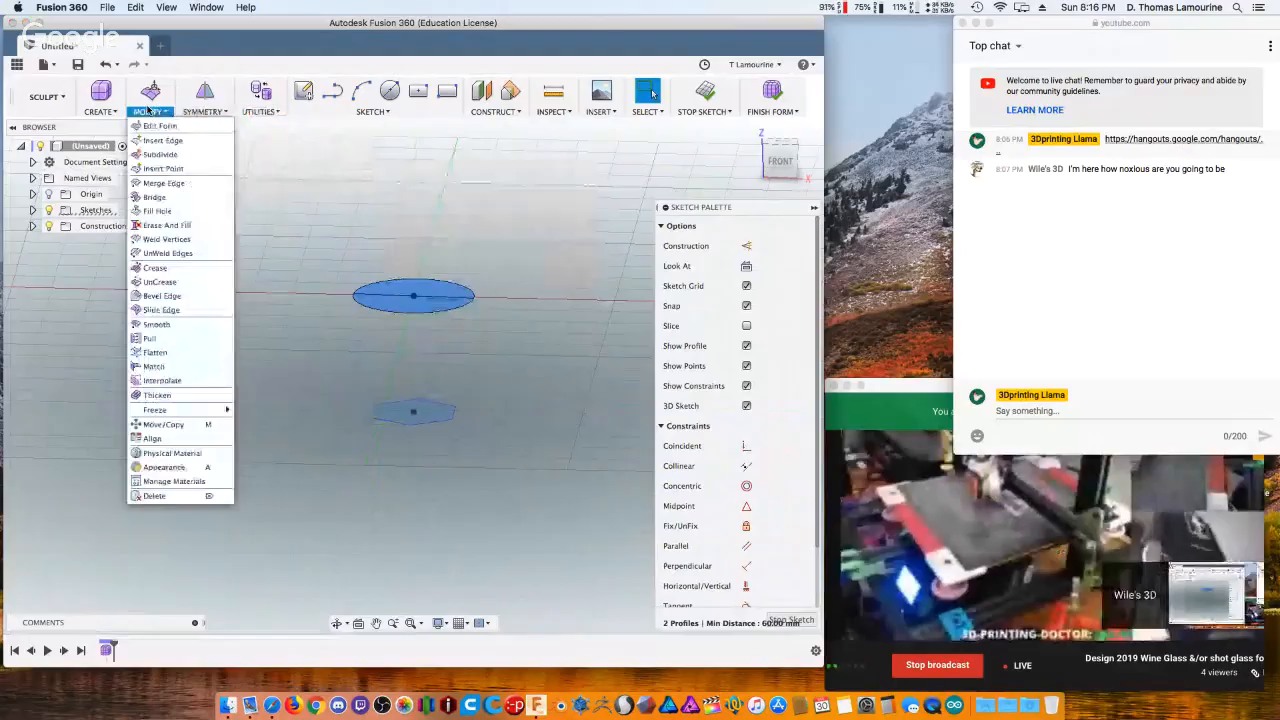
pyautogui.click(85, 112)
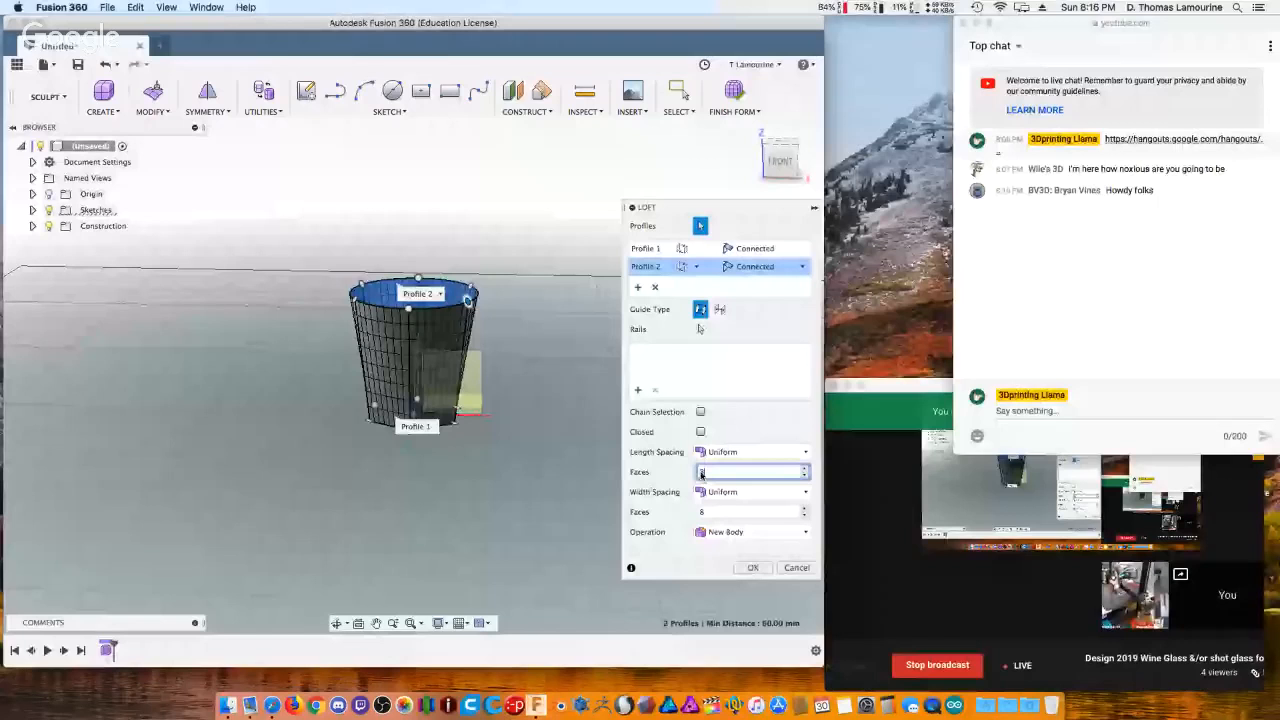
pyautogui.write('4')
pyautogui.press('Tab')
pyautogui.write('4')
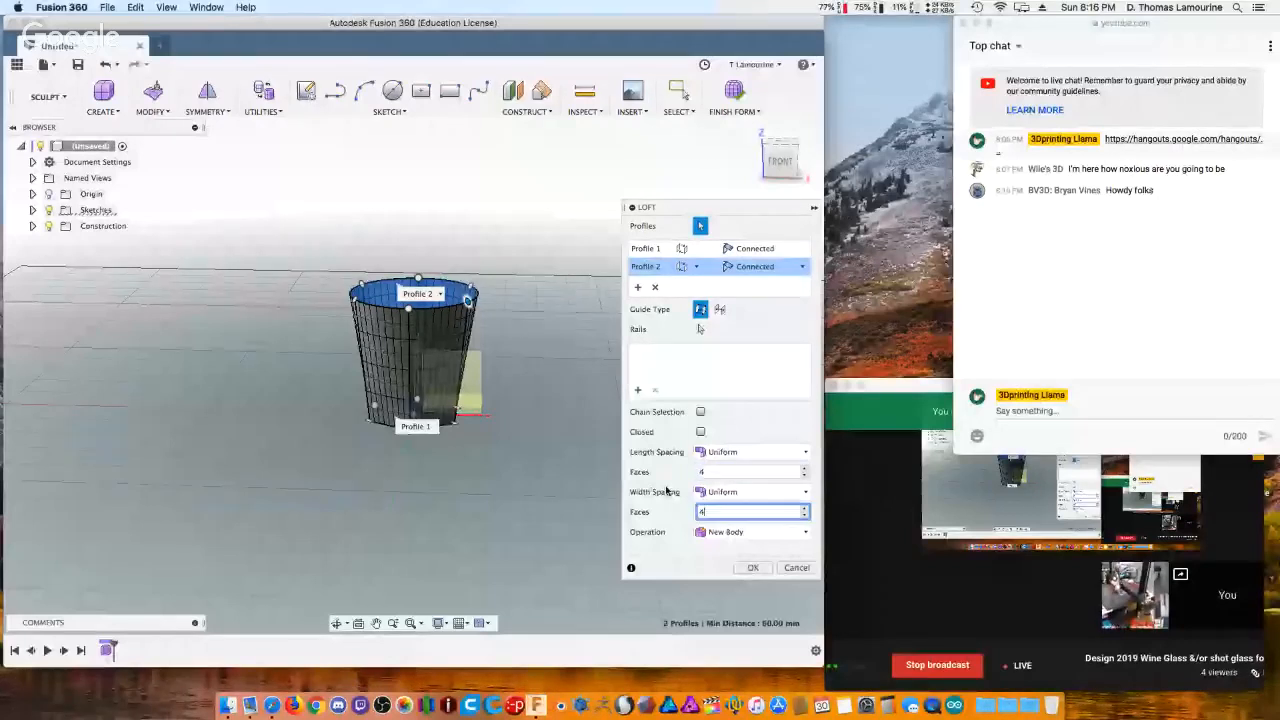
pyautogui.press('Tab')
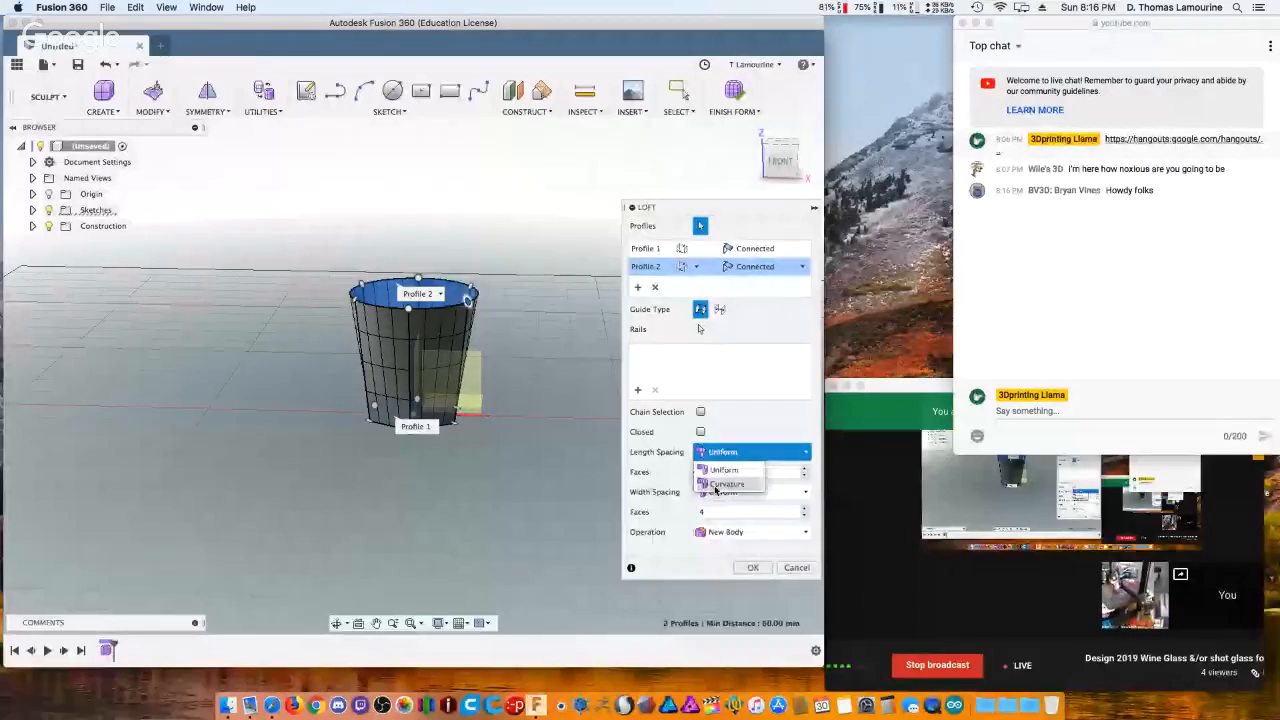
# Try Curvature spacing for the loft's length and width, and return both to Uniform.
pyautogui.click(716, 485)
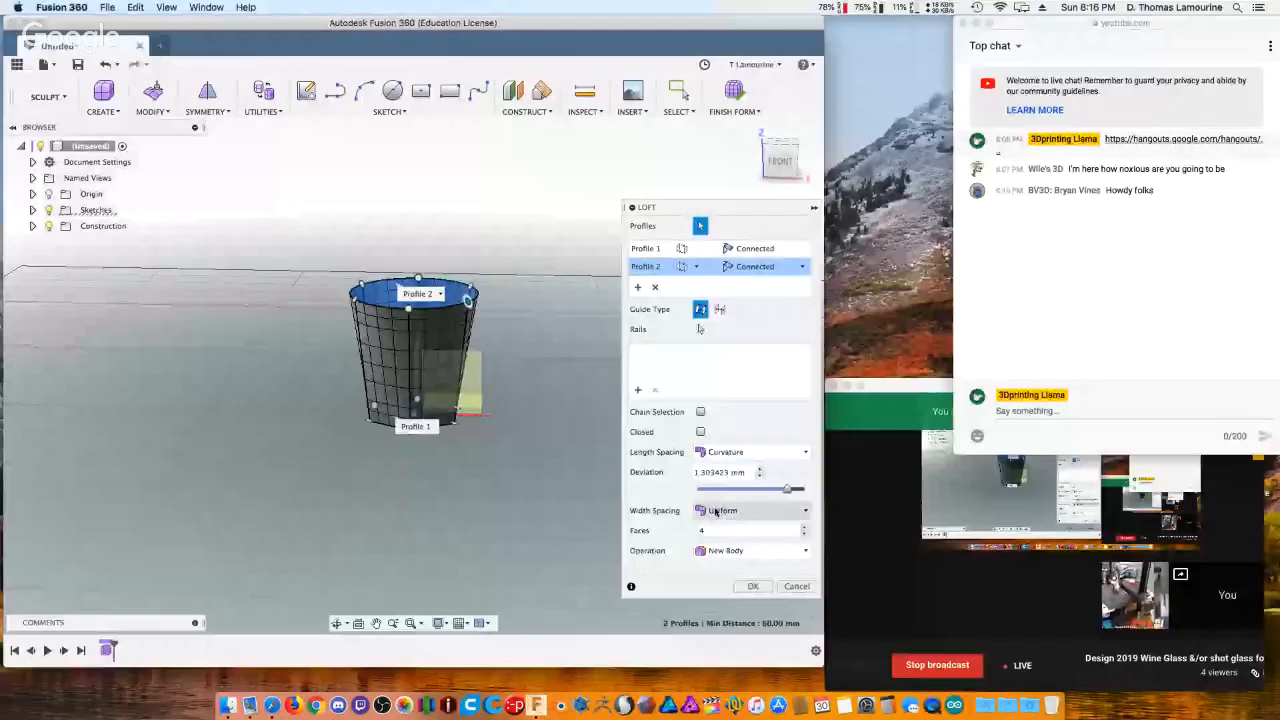
pyautogui.click(716, 511)
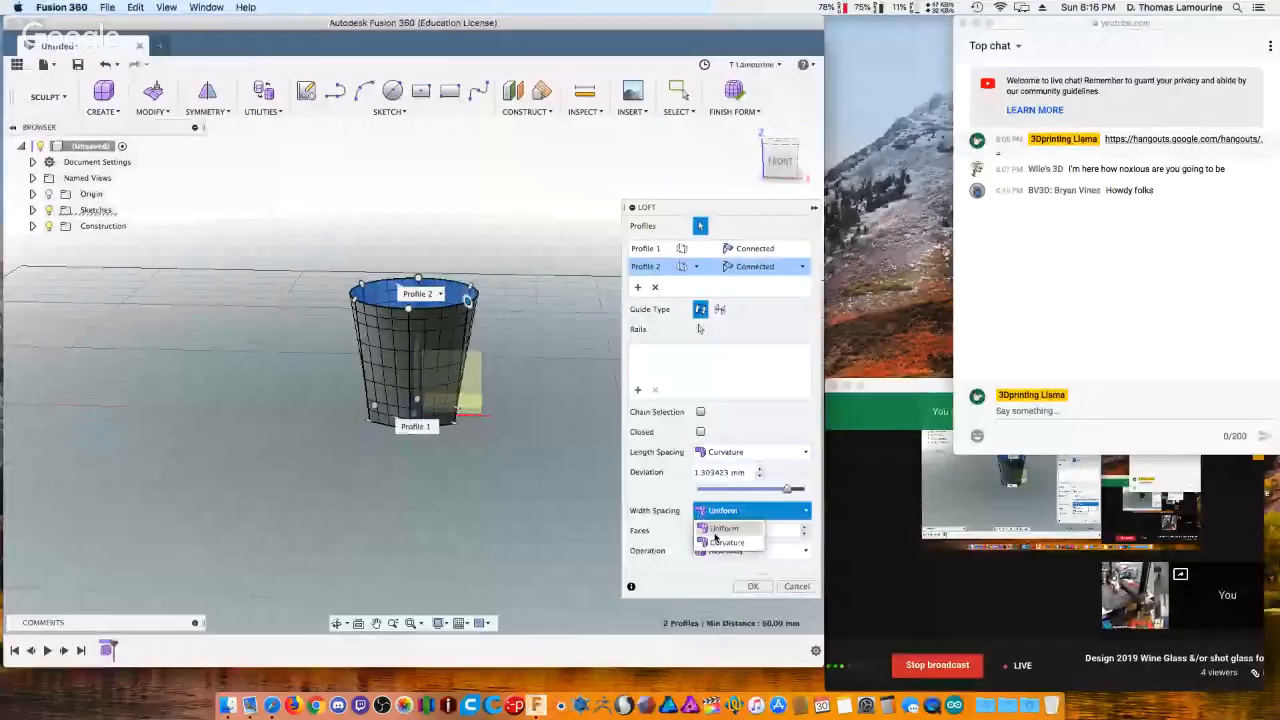
pyautogui.click(716, 541)
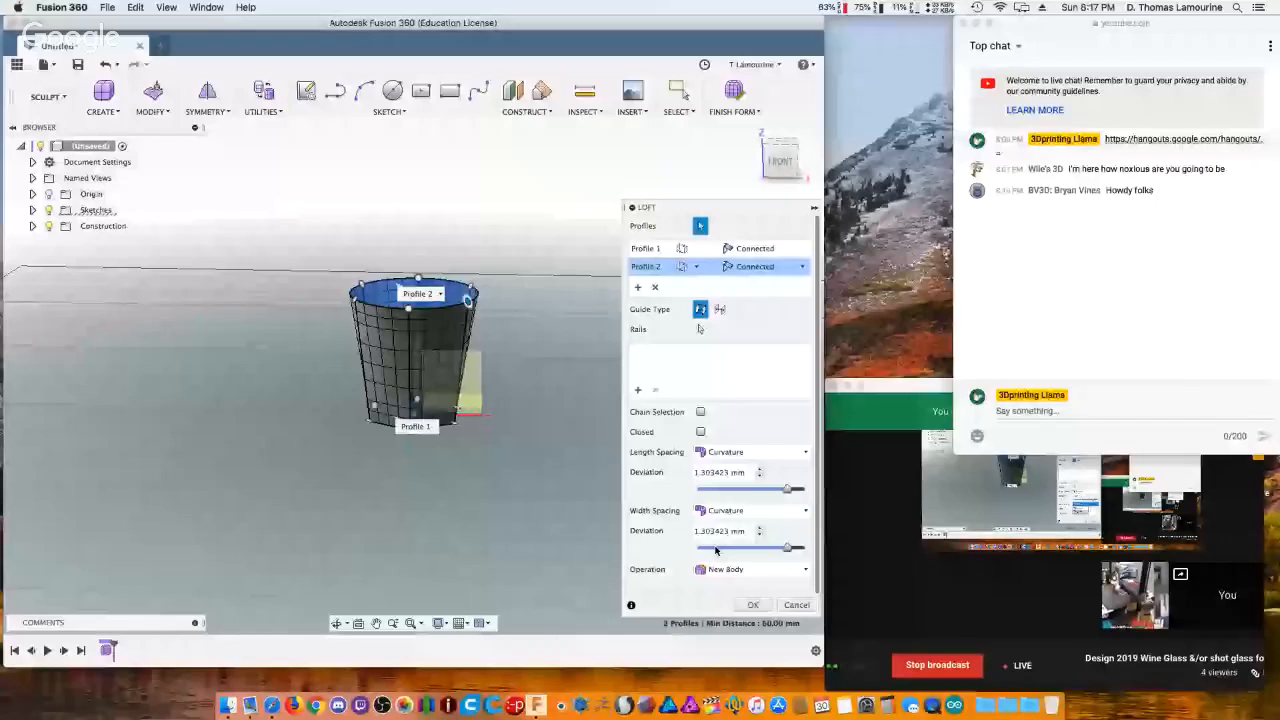
pyautogui.click(718, 452)
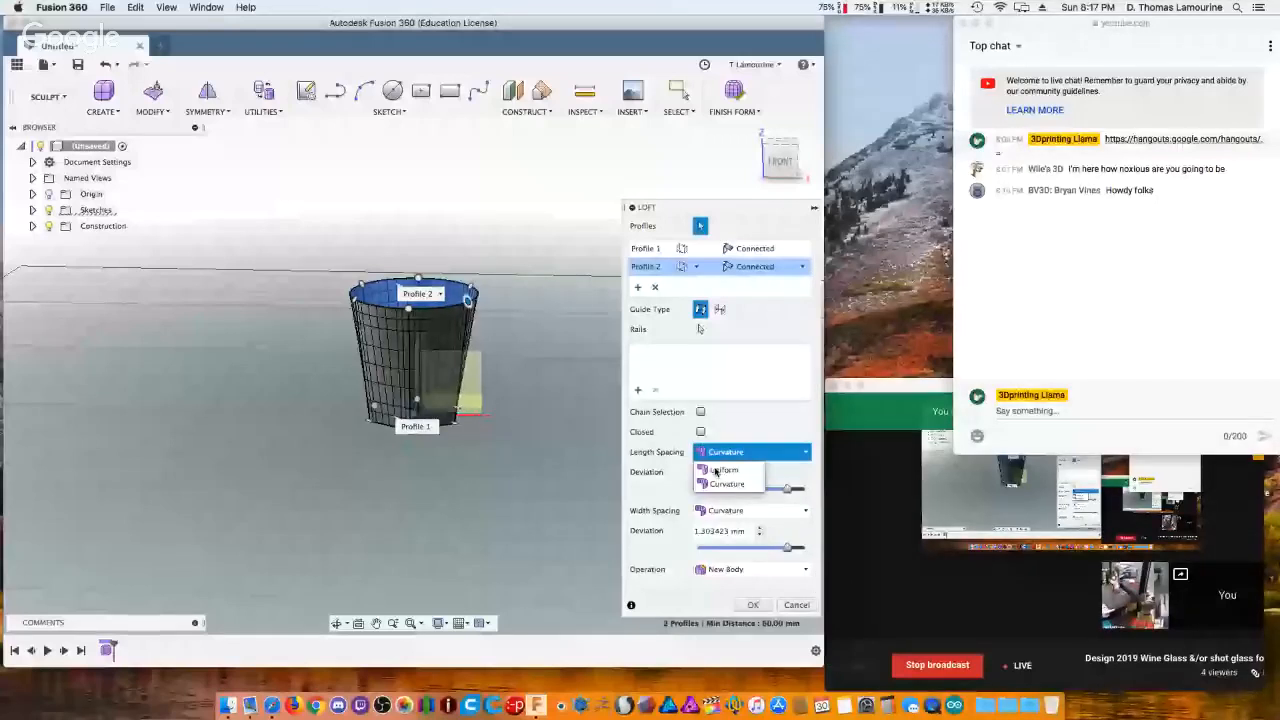
pyautogui.click(716, 471)
pyautogui.click(715, 492)
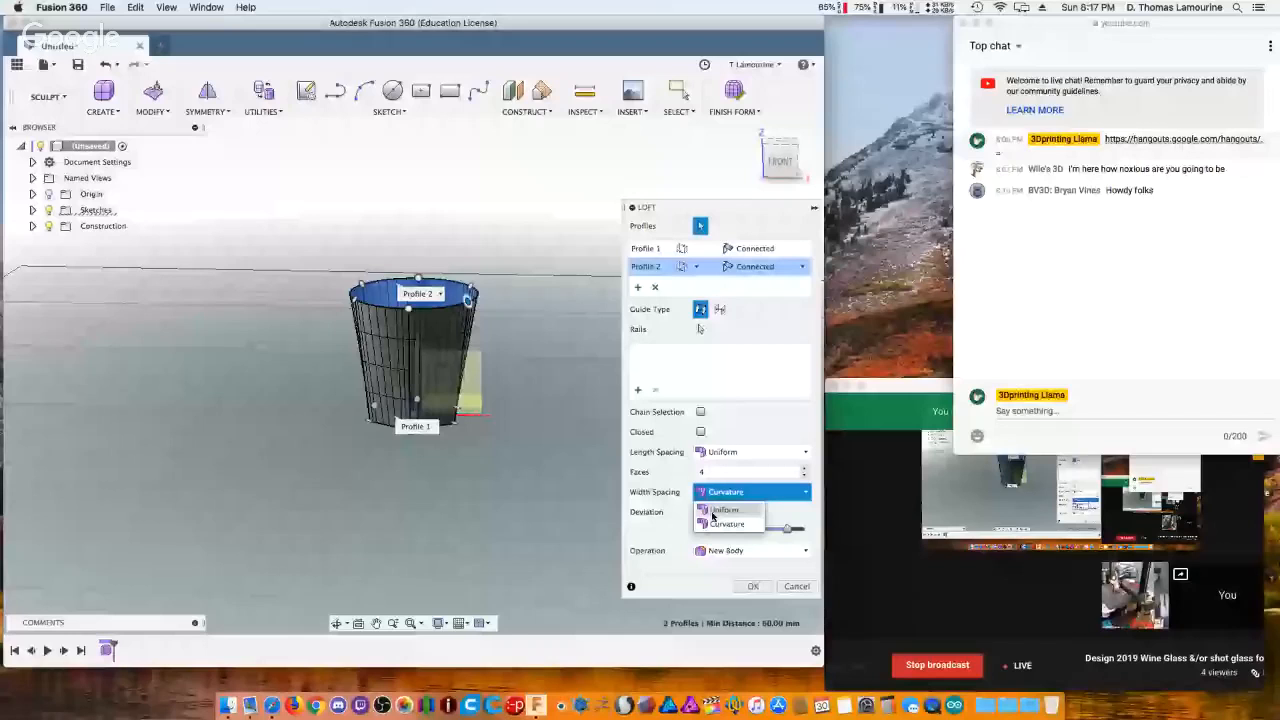
pyautogui.click(716, 511)
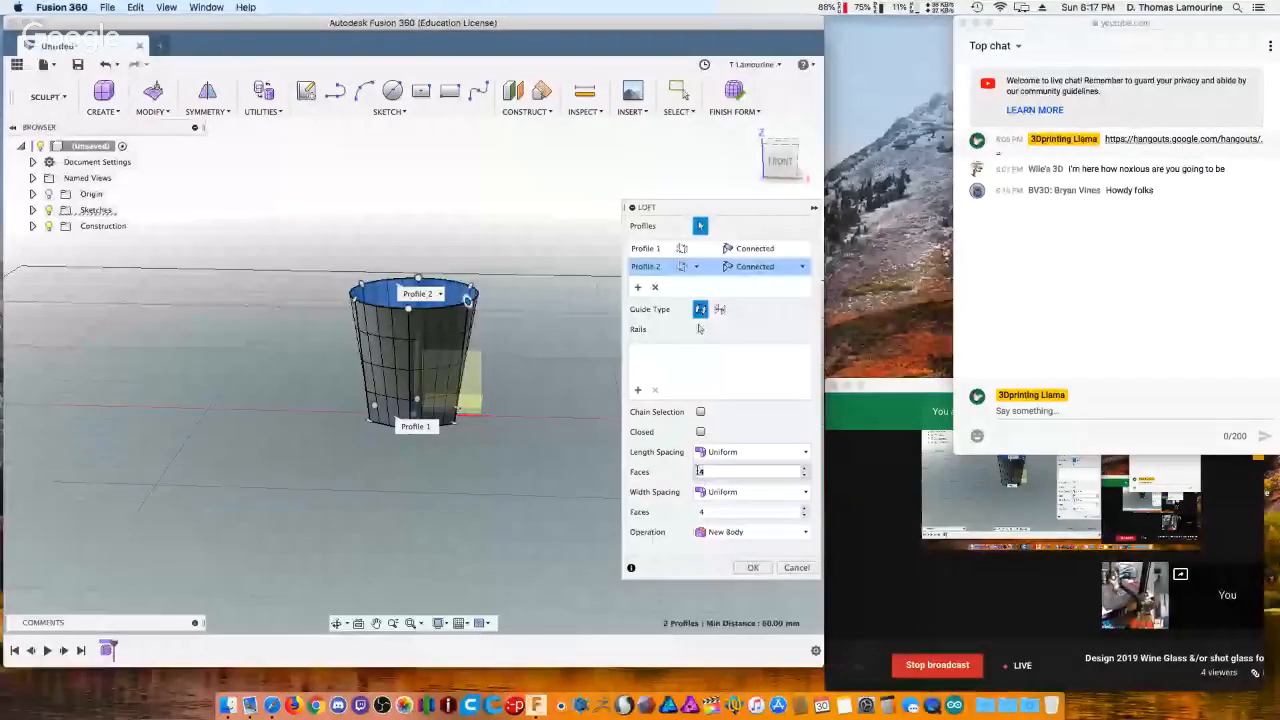
# Set the loft's number of length faces to 3.
pyautogui.write('3')
pyautogui.press('Tab')
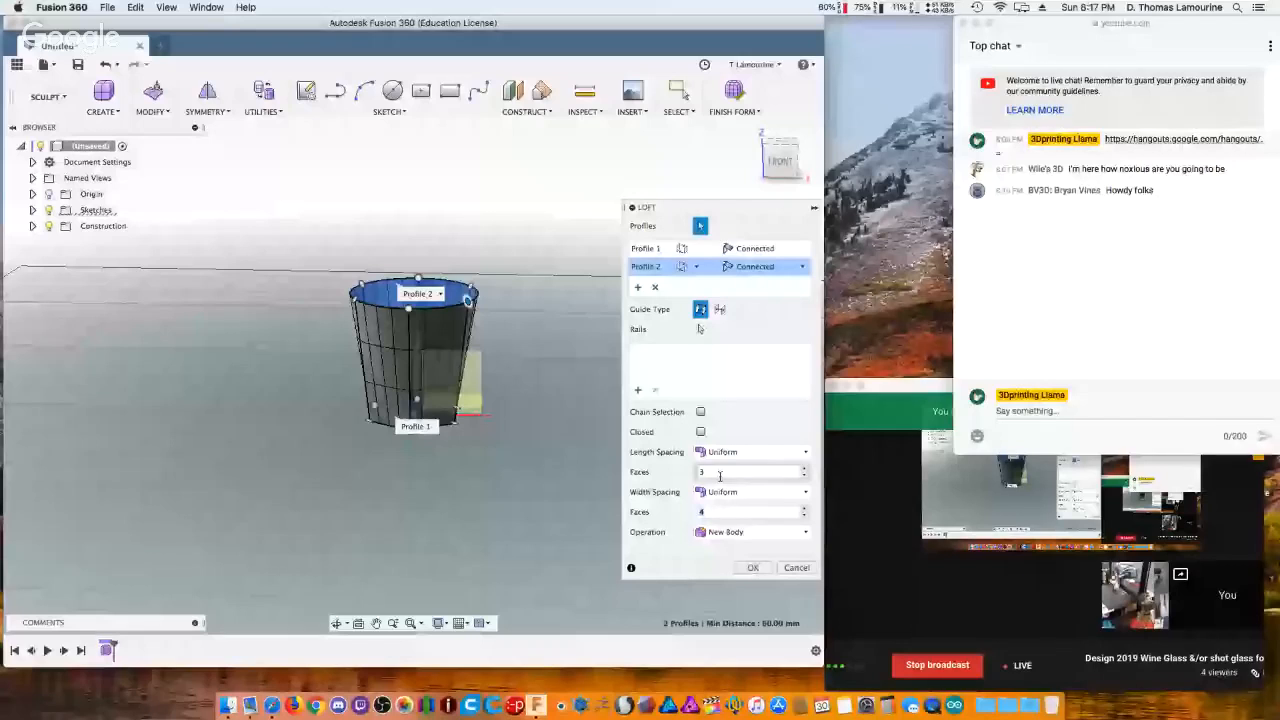
# Set both the length and width faces of the loft to 2 and create the sculpted body.
pyautogui.doubleClick(712, 471)
pyautogui.write('2')
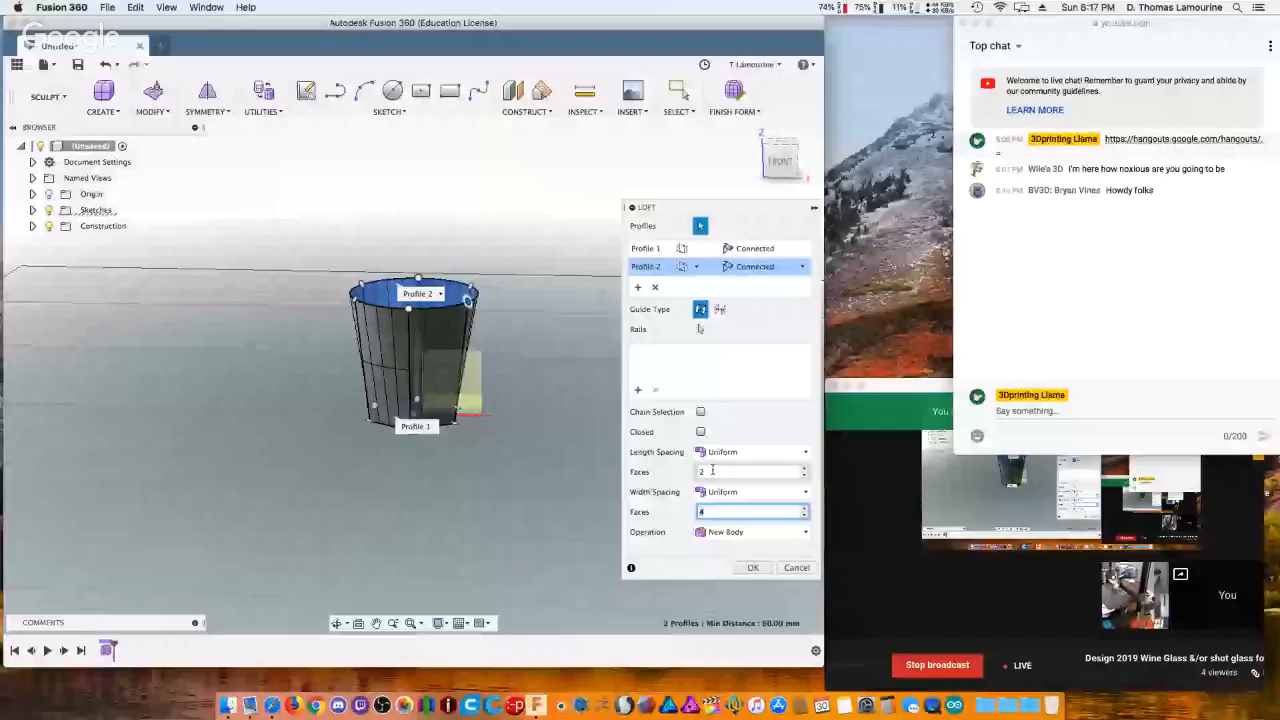
pyautogui.write('2')
pyautogui.click(689, 516)
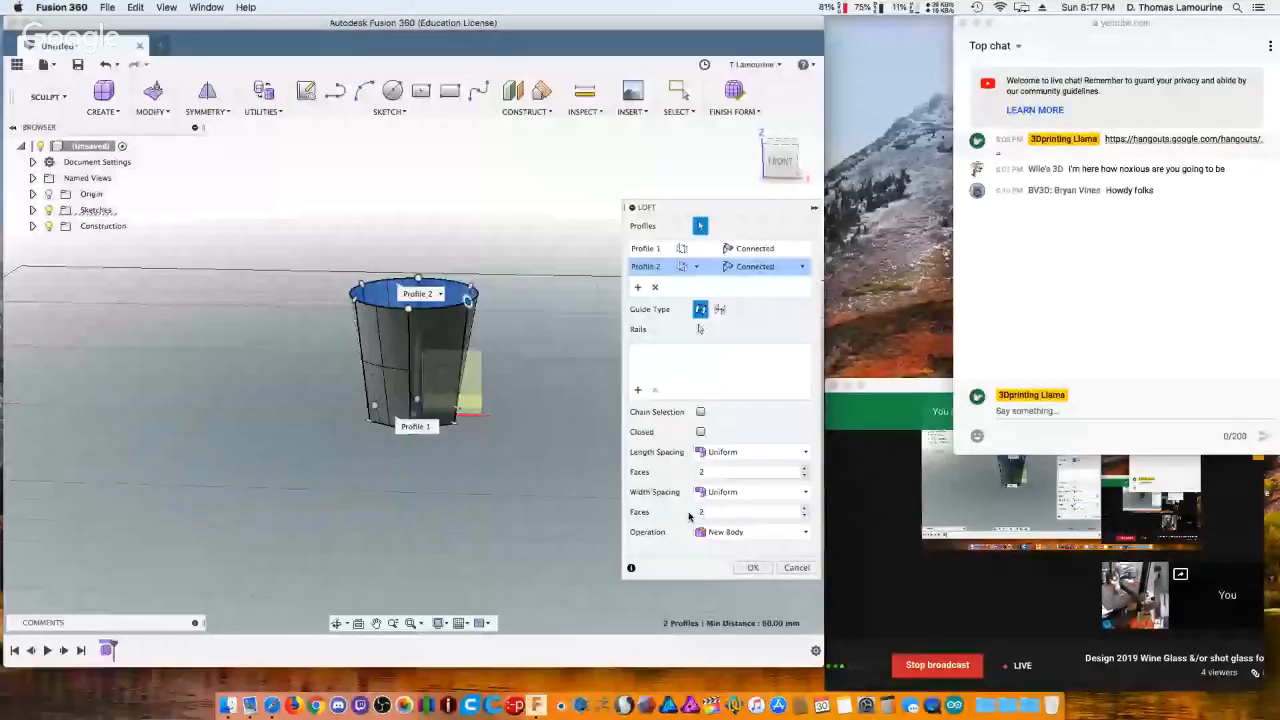
pyautogui.press('Return')
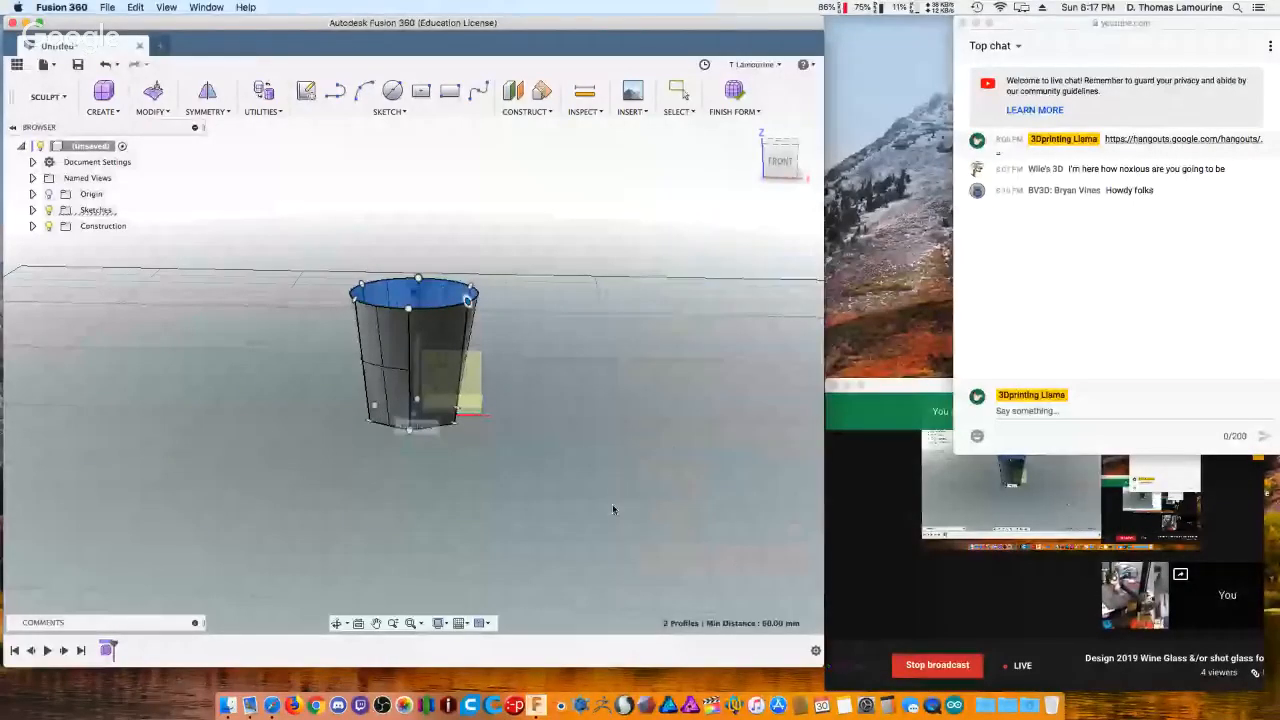
# Try merging the coincident vertical seam edges at the cup's front corner with Maintain Crease Edges off.
pyautogui.doubleClick(392, 370)
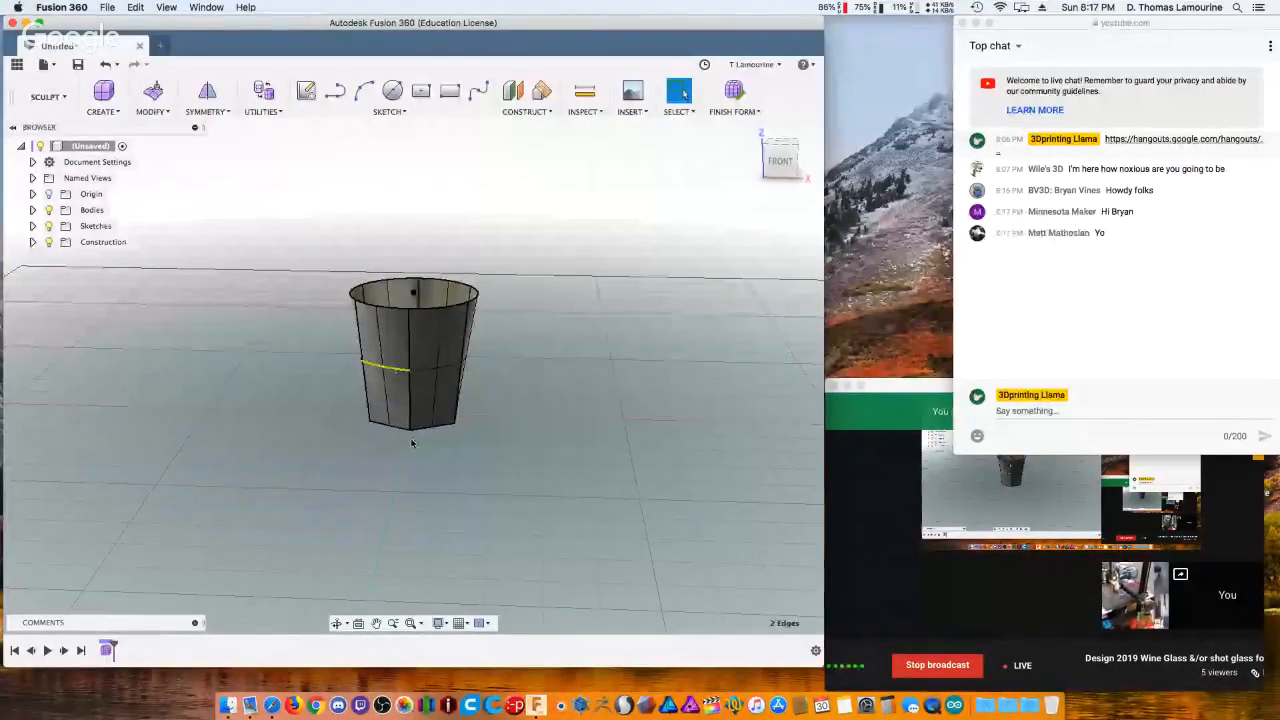
pyautogui.keyDown('shift'); pyautogui.moveTo(274, 420); pyautogui.dragTo(408, 343, button='middle'); pyautogui.keyUp('shift')
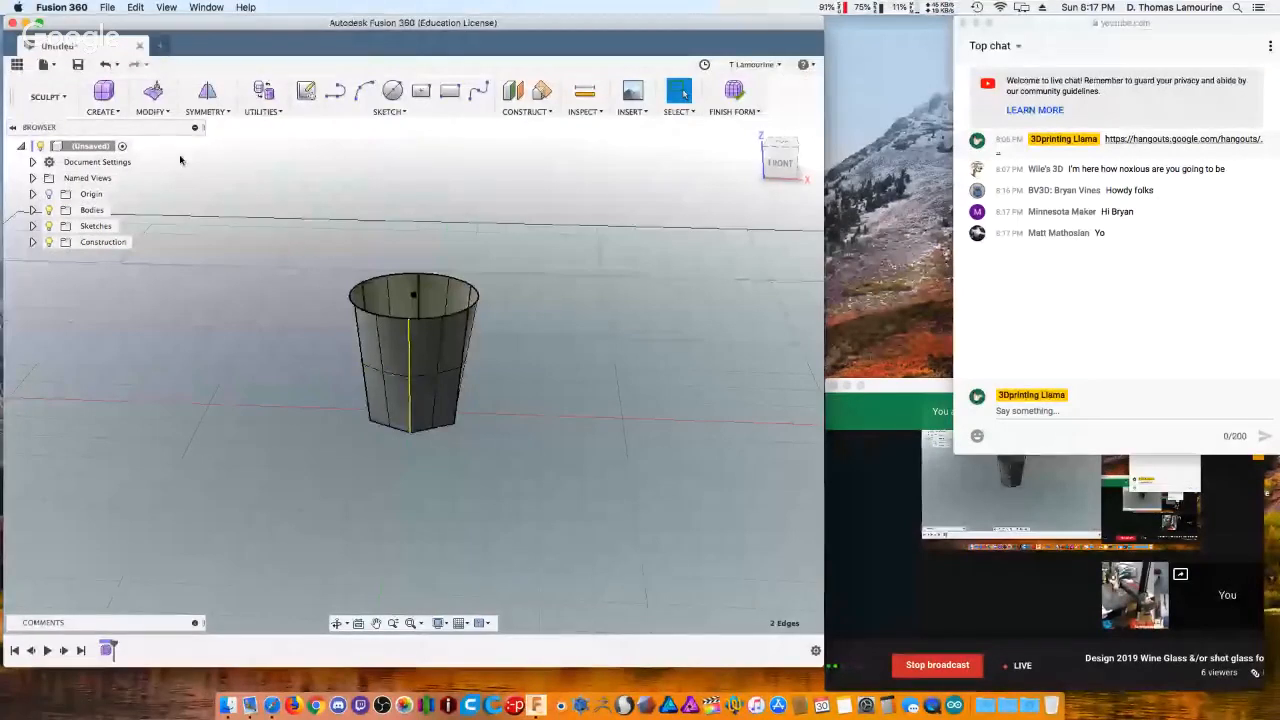
pyautogui.click(152, 111)
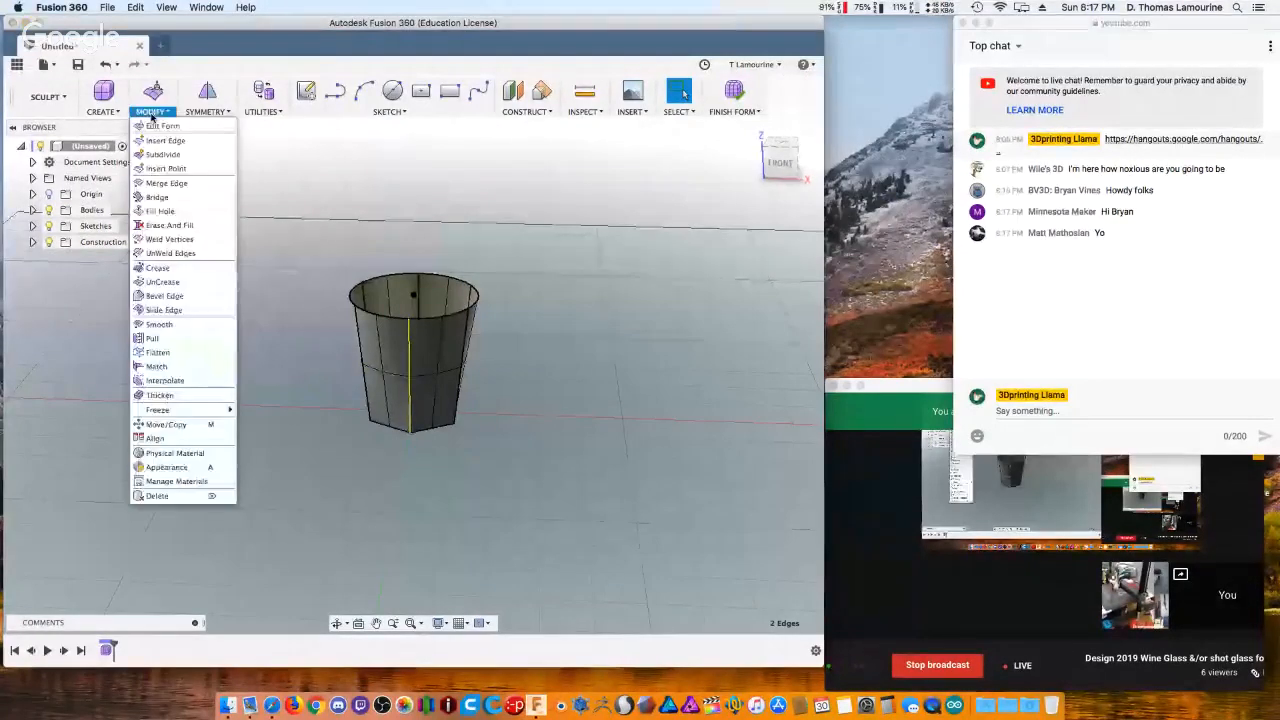
pyautogui.click(149, 186)
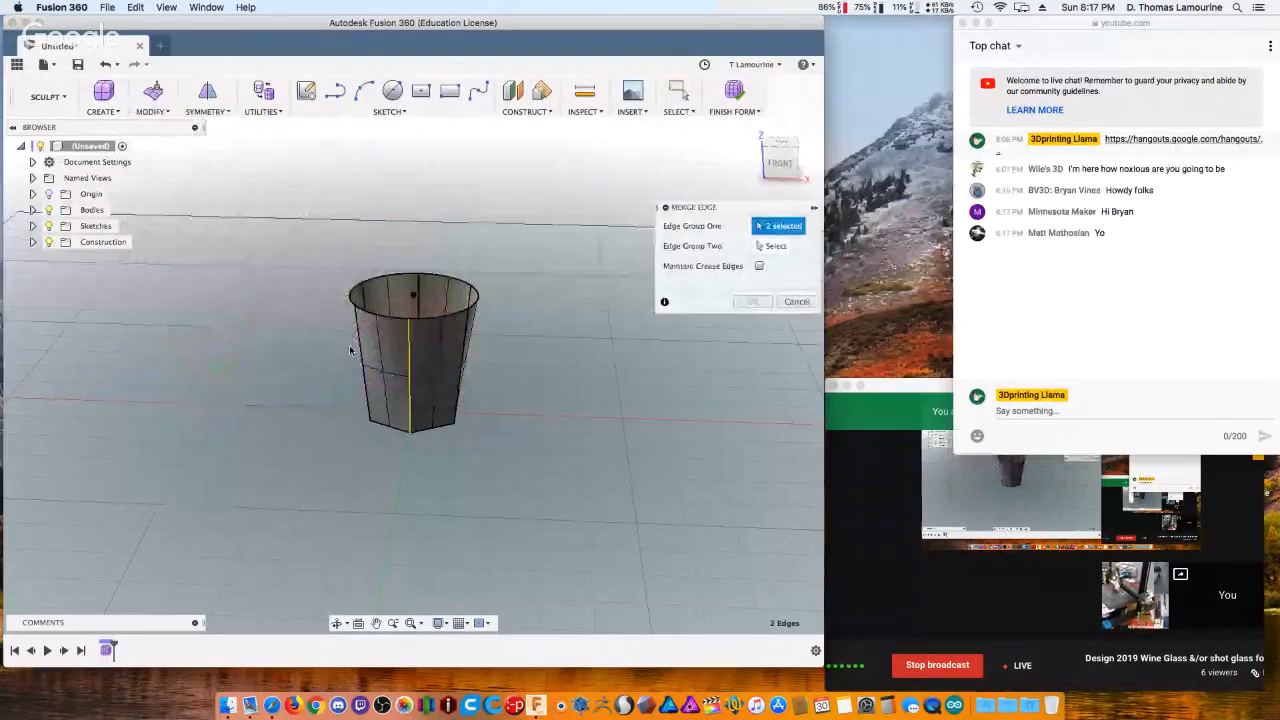
pyautogui.click(772, 246)
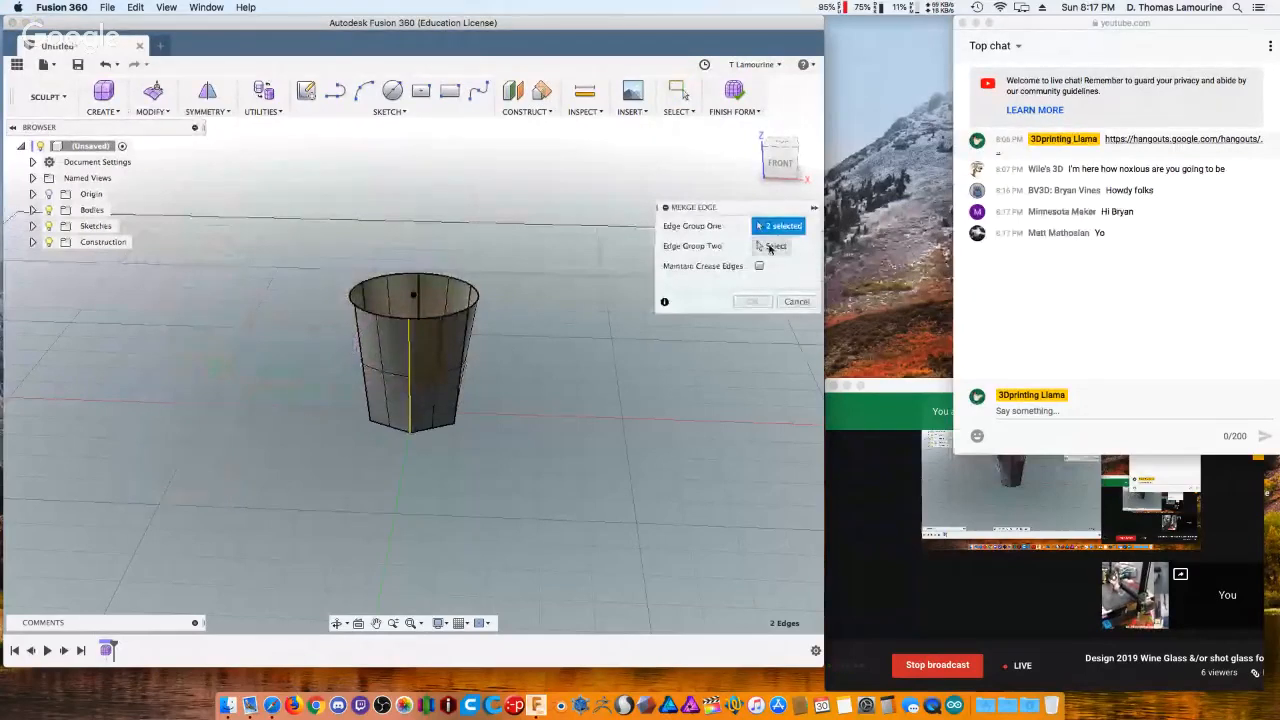
pyautogui.click(411, 356)
pyautogui.click(752, 301)
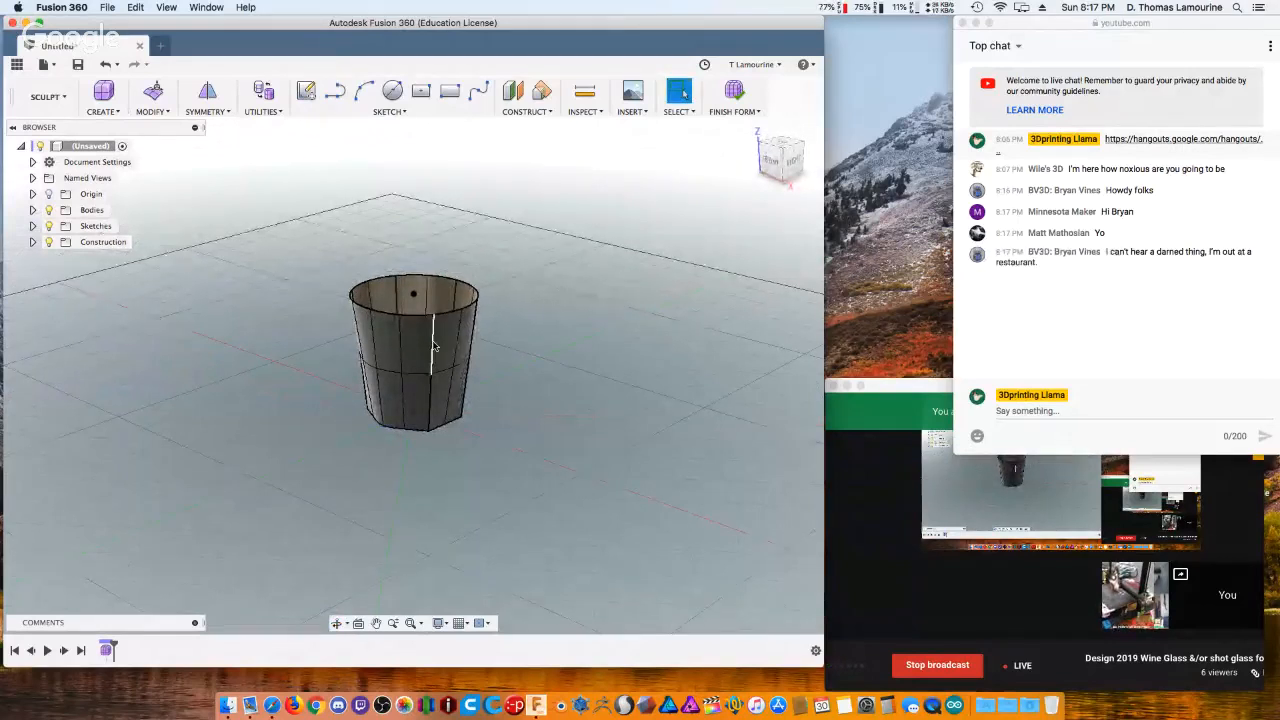
# Merge the two coincident vertical edge groups at the cup's front corner with Maintain Crease Edges on.
pyautogui.keyDown('shift'); pyautogui.moveTo(256, 328); pyautogui.dragTo(283, 329, button='middle'); pyautogui.keyUp('shift')
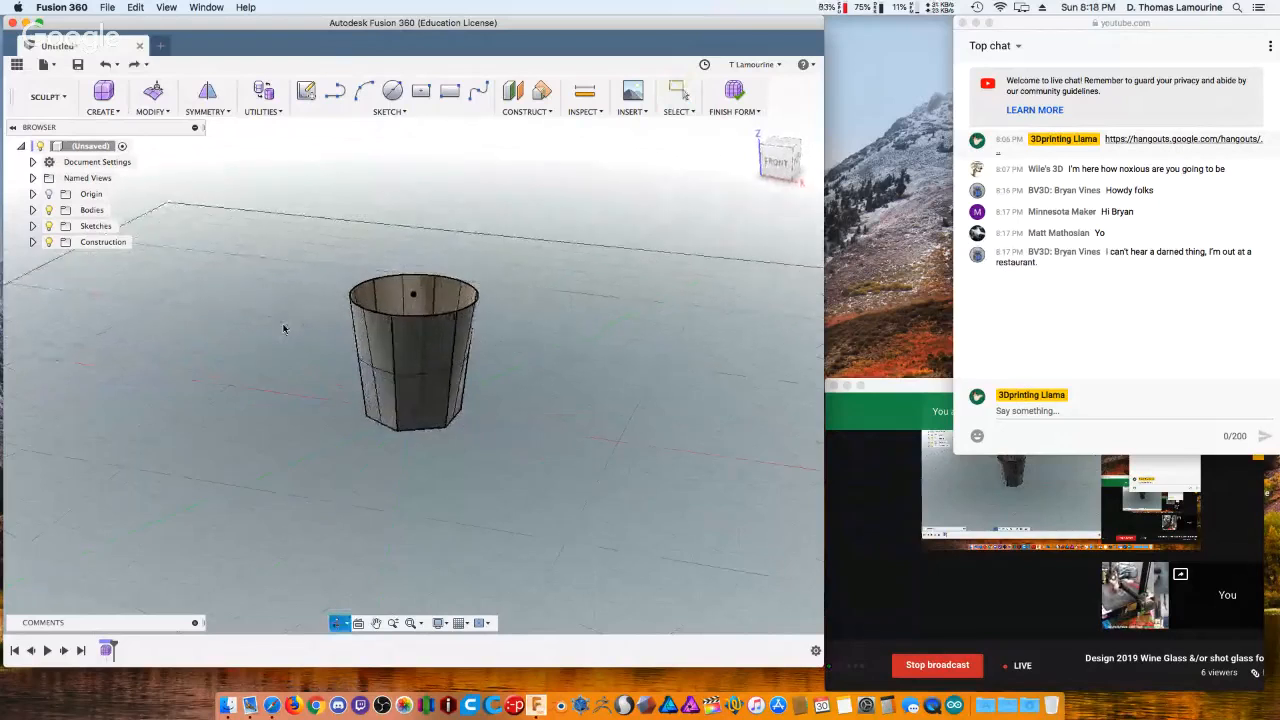
pyautogui.doubleClick(393, 345)
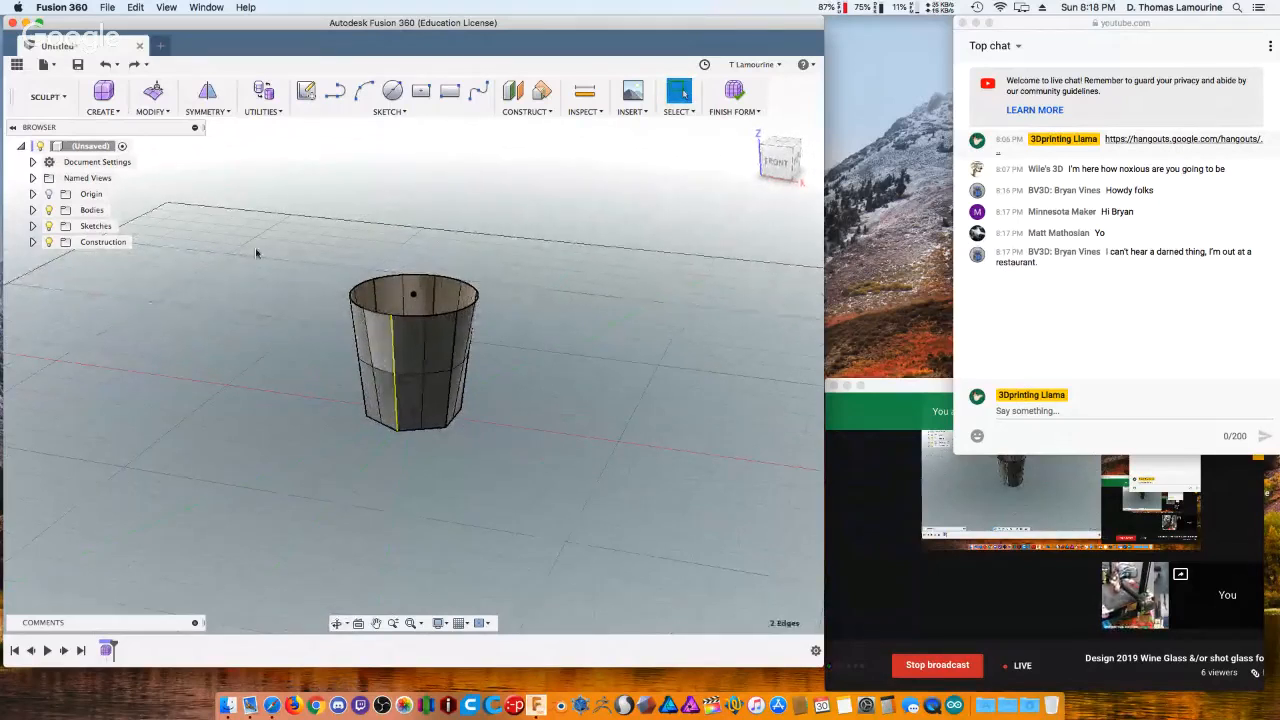
pyautogui.click(165, 114)
pyautogui.click(166, 168)
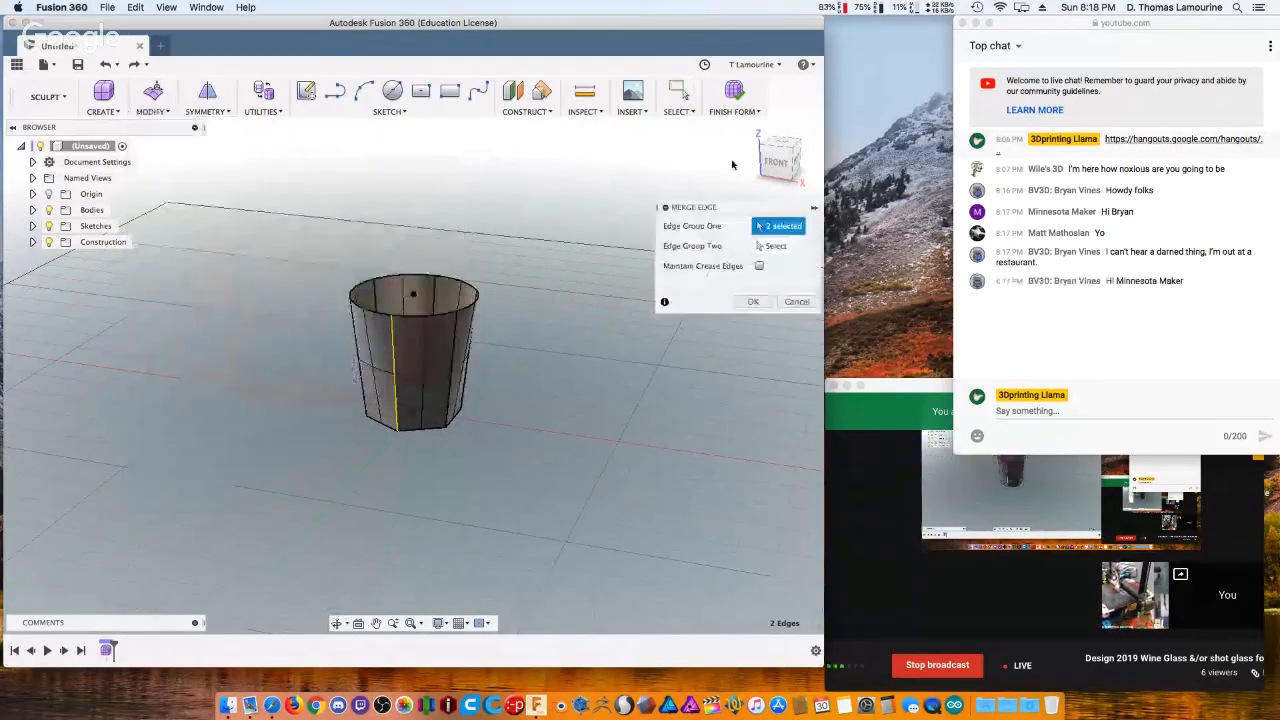
pyautogui.click(759, 265)
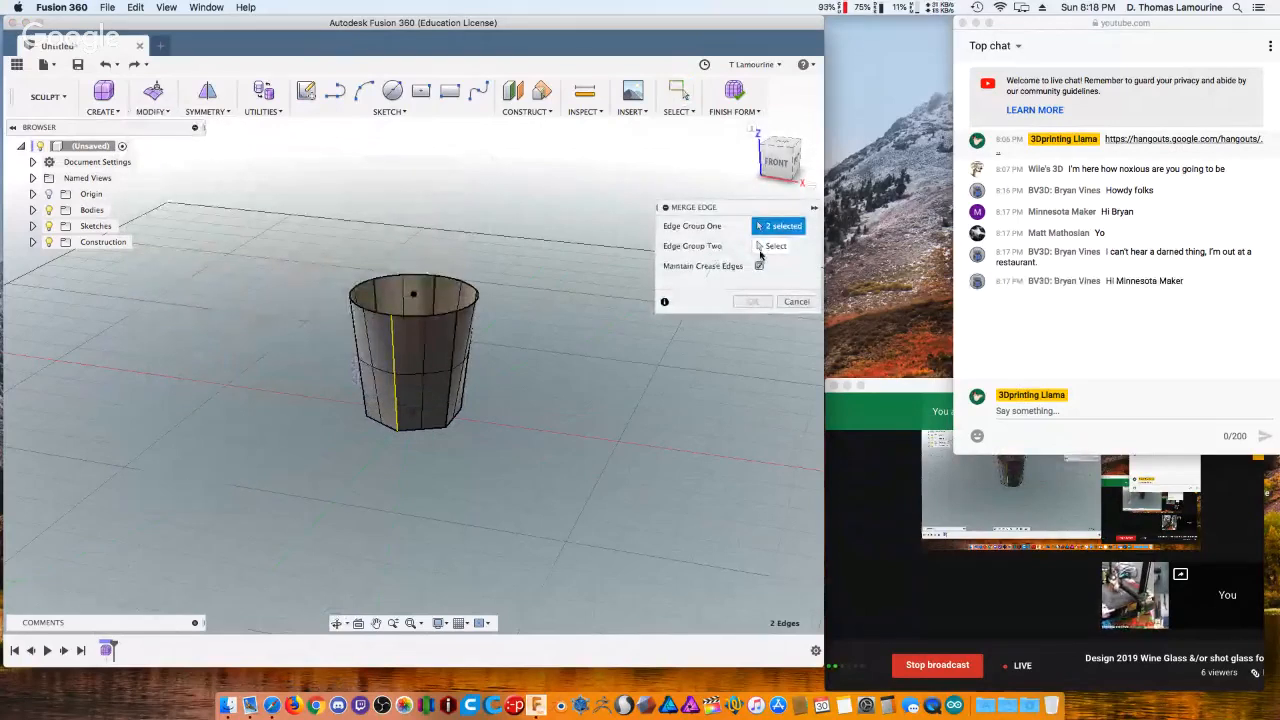
pyautogui.click(768, 246)
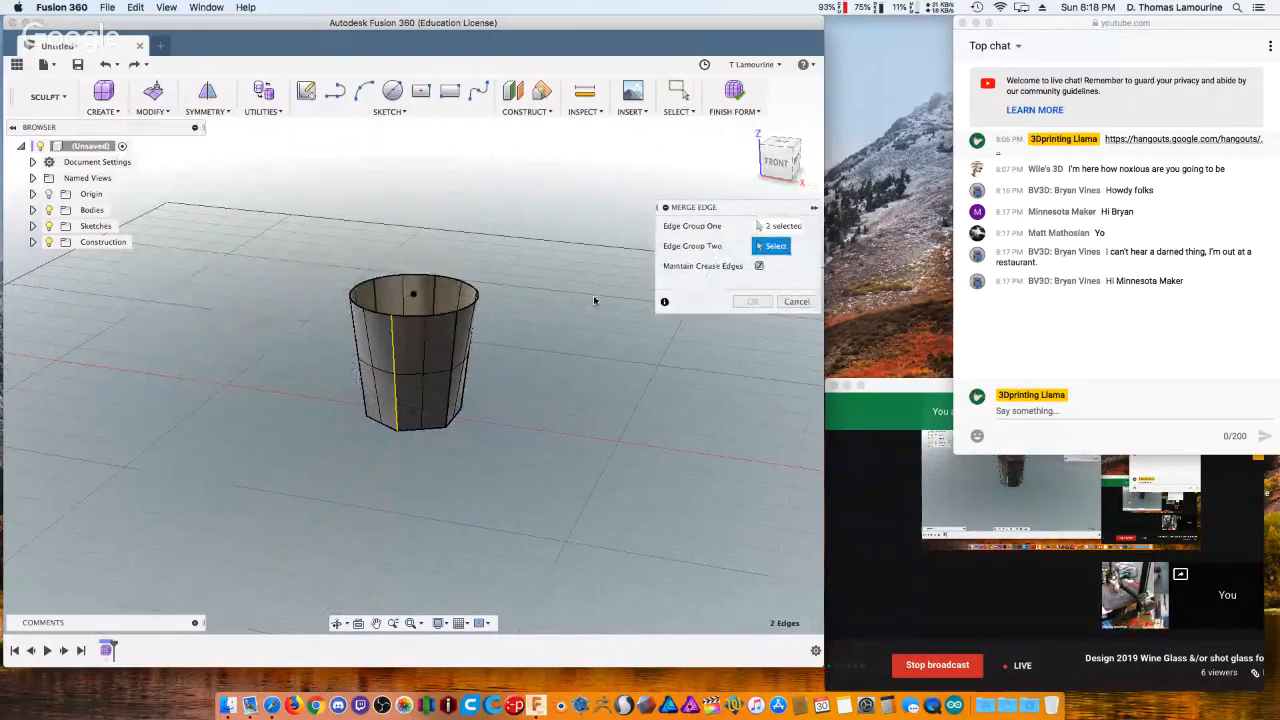
pyautogui.click(396, 355)
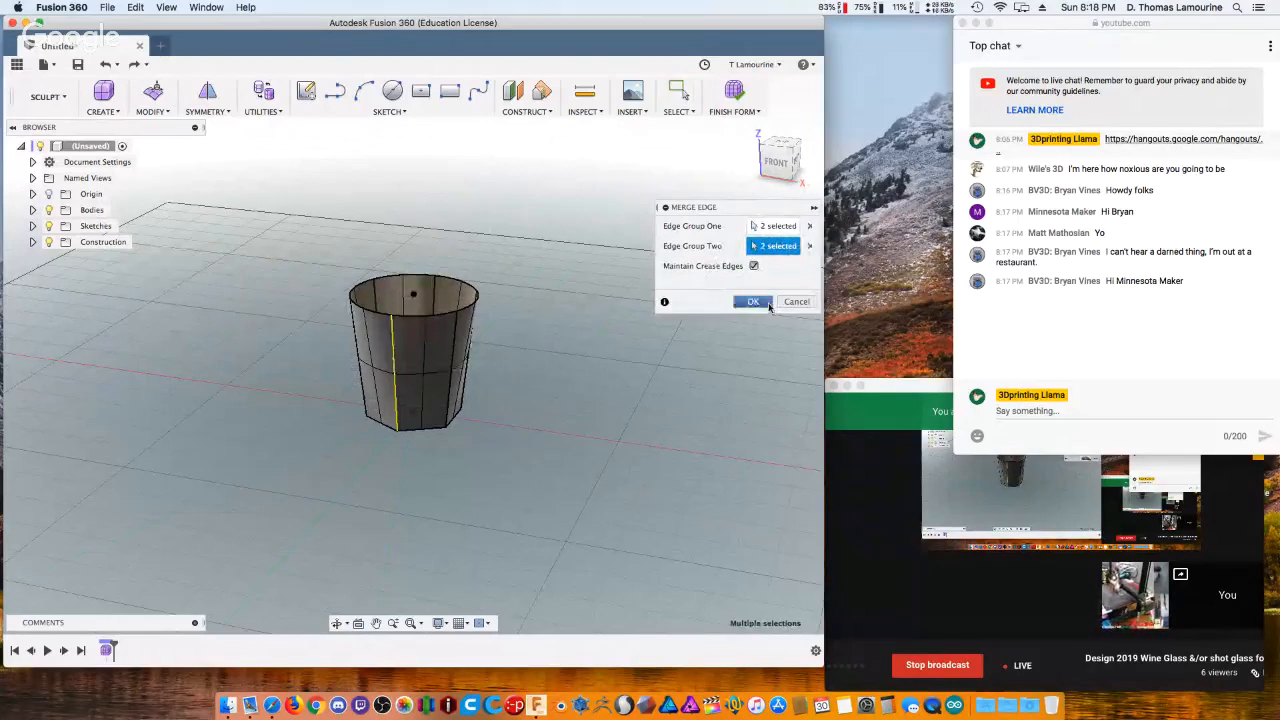
pyautogui.click(754, 302)
# Merge the coincident vertical edge groups at the corner on the cup's right side, maintaining crease edges.
pyautogui.keyDown('shift'); pyautogui.moveTo(583, 357); pyautogui.dragTo(528, 369, button='middle'); pyautogui.keyUp('shift')
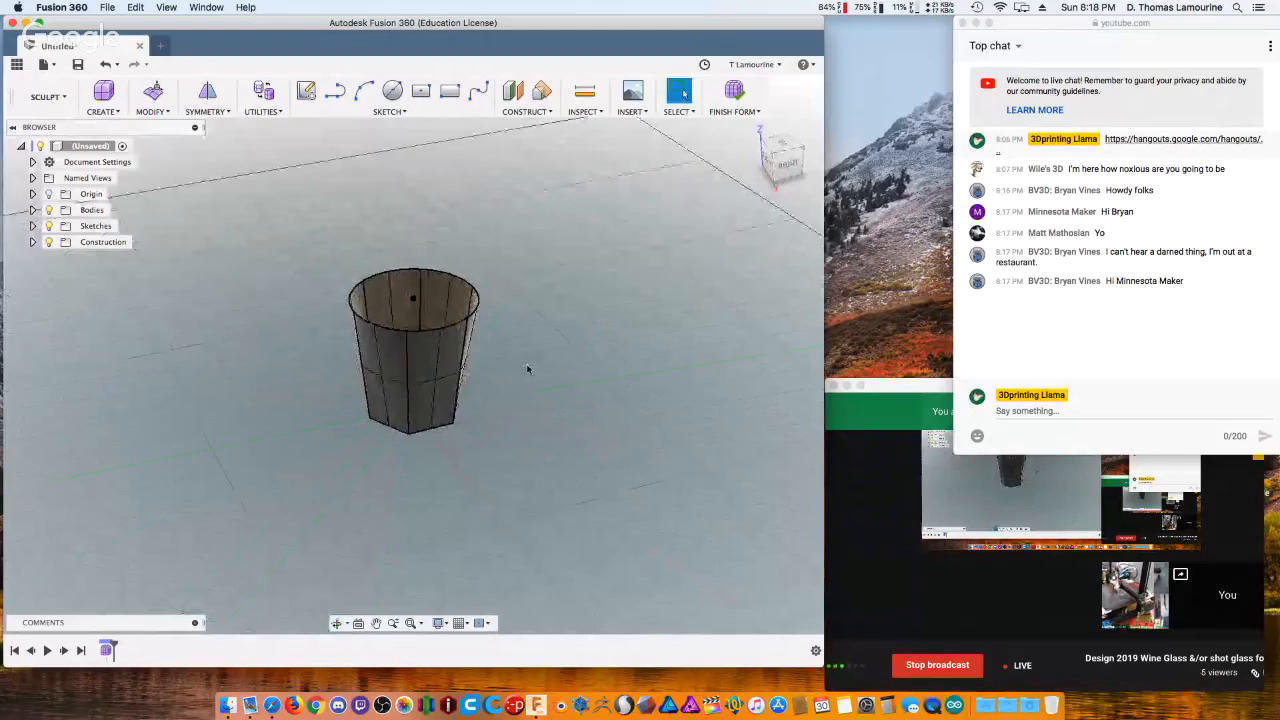
pyautogui.doubleClick(407, 362)
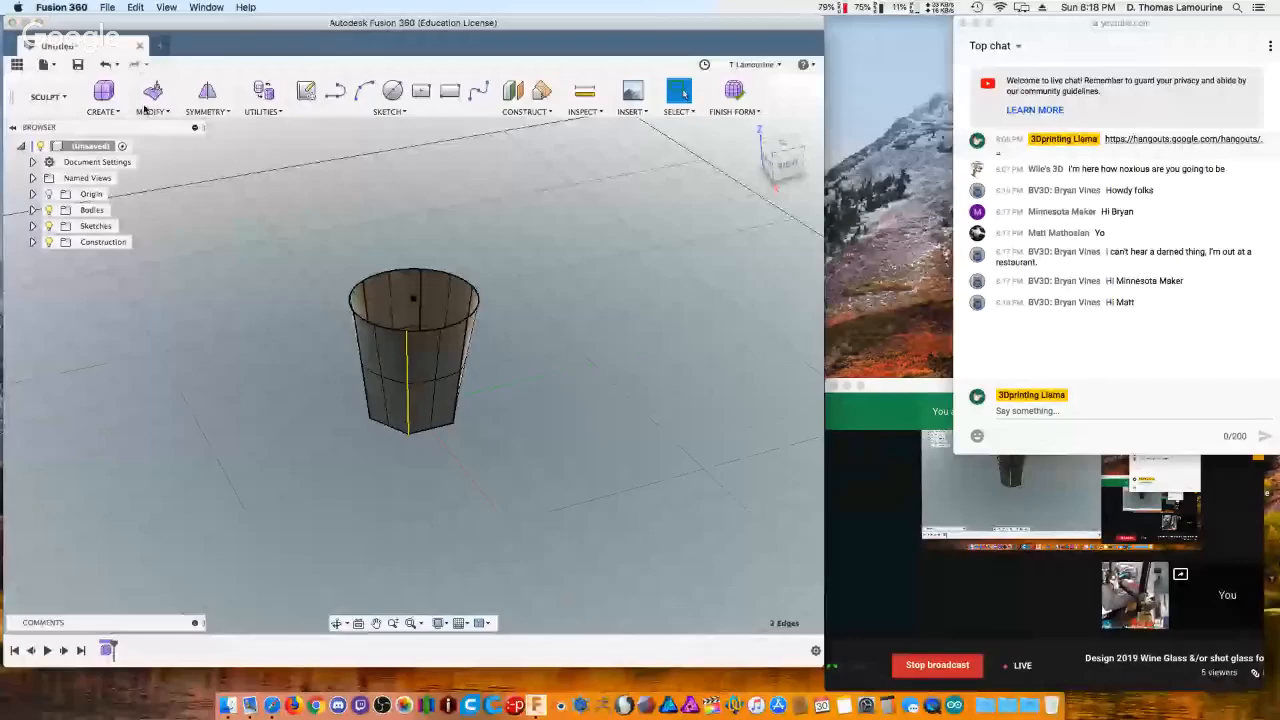
pyautogui.click(148, 108)
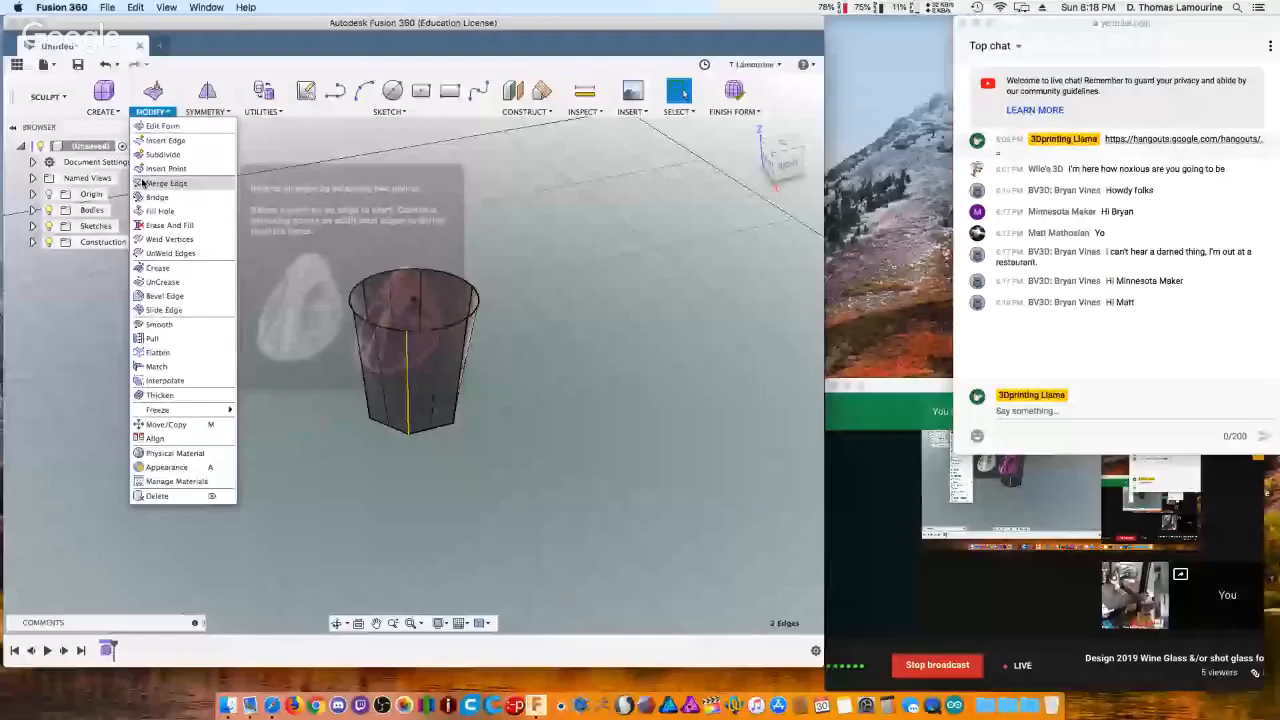
pyautogui.click(143, 183)
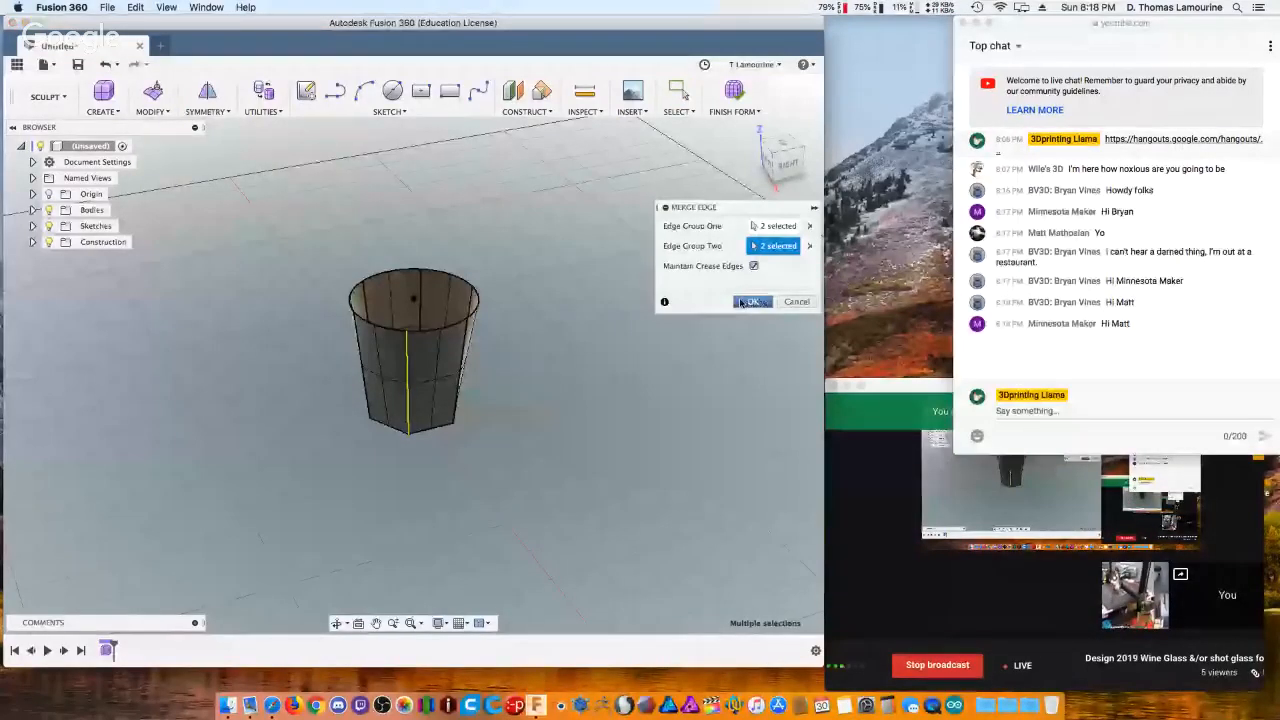
pyautogui.click(752, 301)
# Merge the coincident vertical edge groups at the next corner between the right side and the back, maintaining crease edges.
pyautogui.keyDown('shift'); pyautogui.moveTo(629, 274); pyautogui.dragTo(548, 352, button='middle'); pyautogui.keyUp('shift')
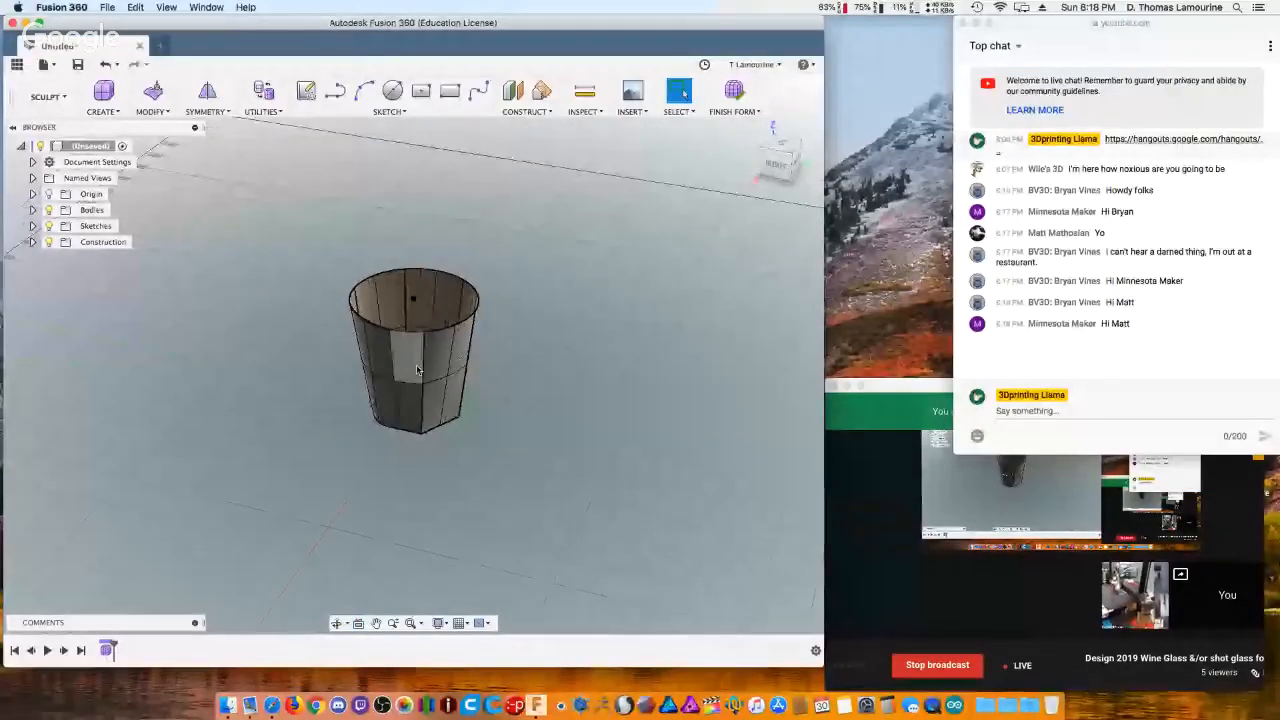
pyautogui.doubleClick(422, 372)
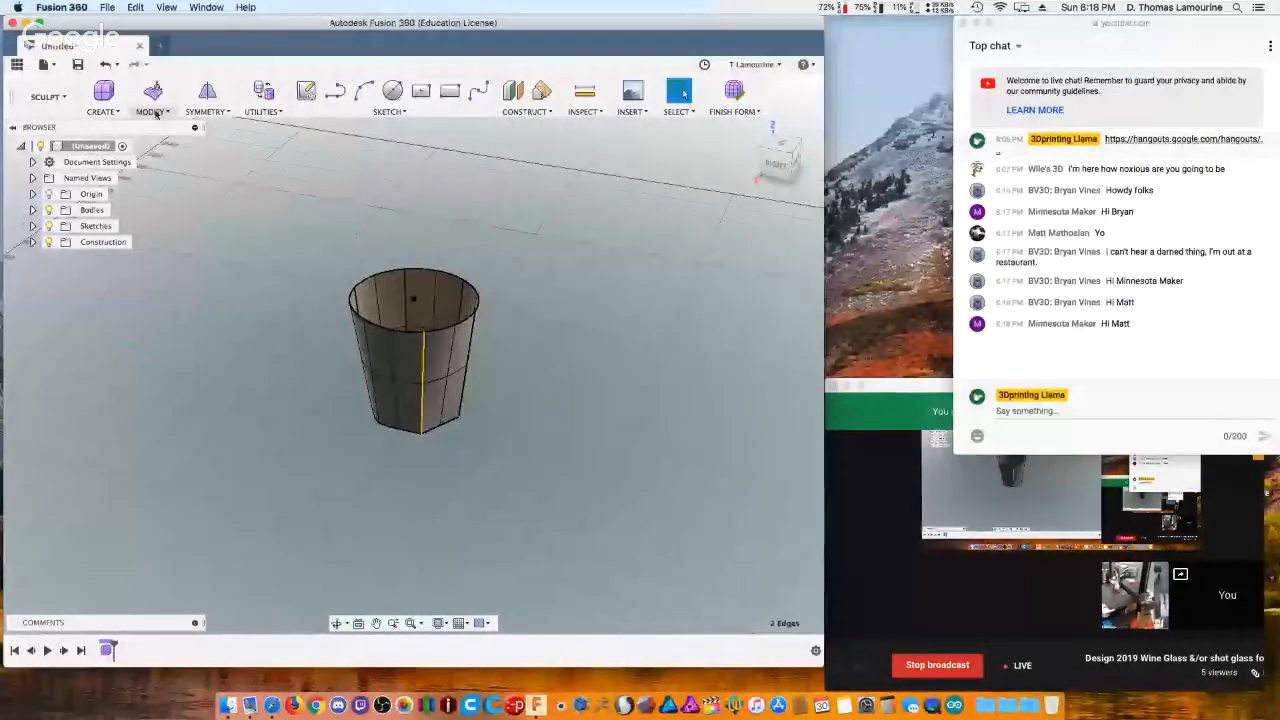
pyautogui.click(155, 113)
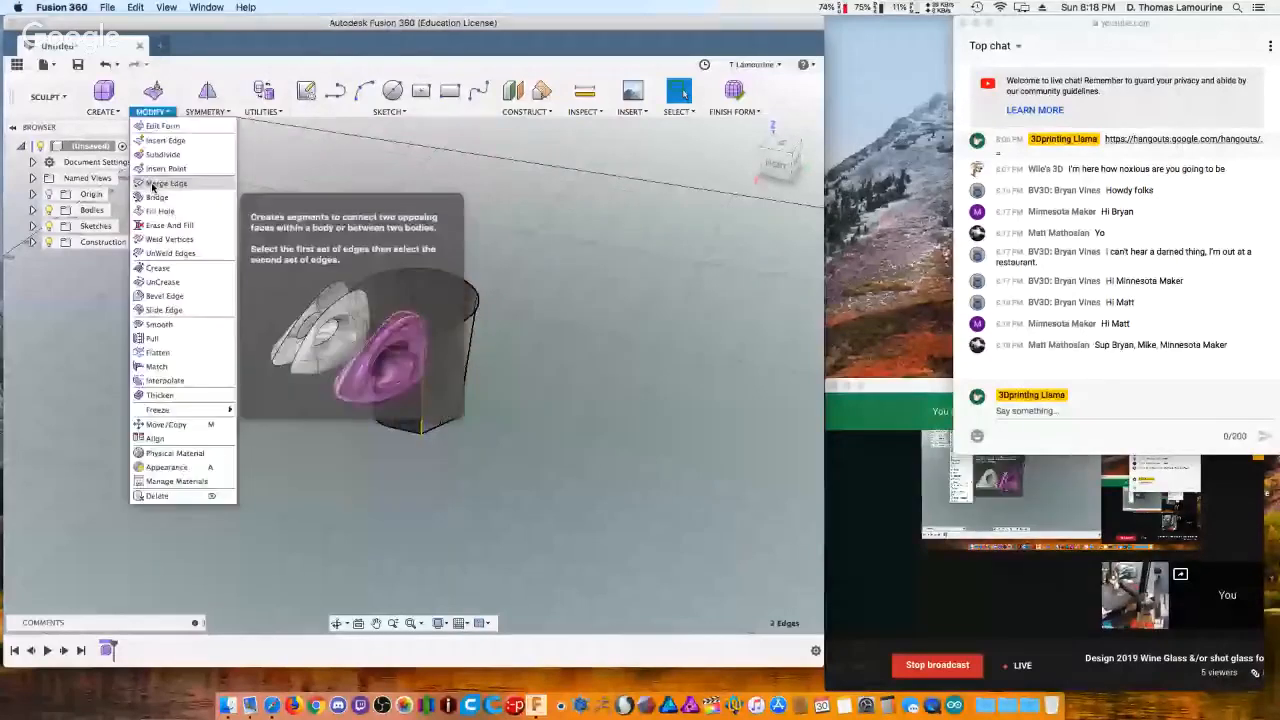
pyautogui.click(152, 184)
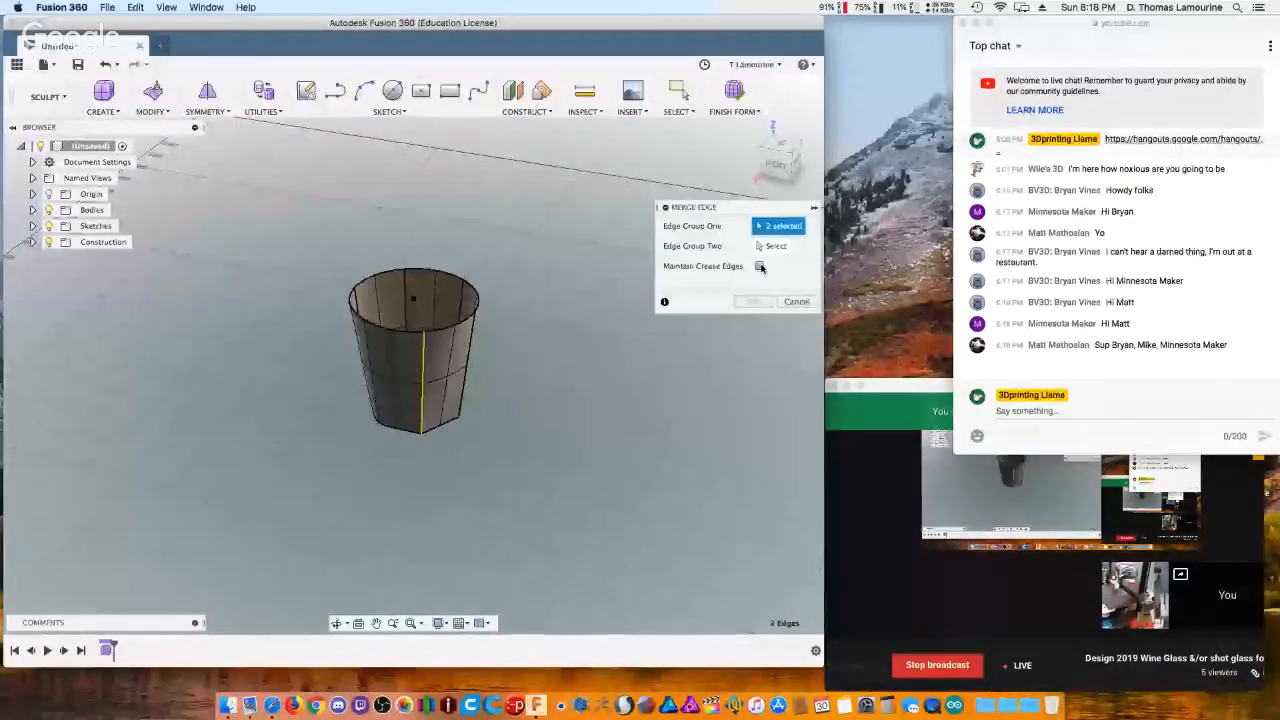
pyautogui.click(763, 246)
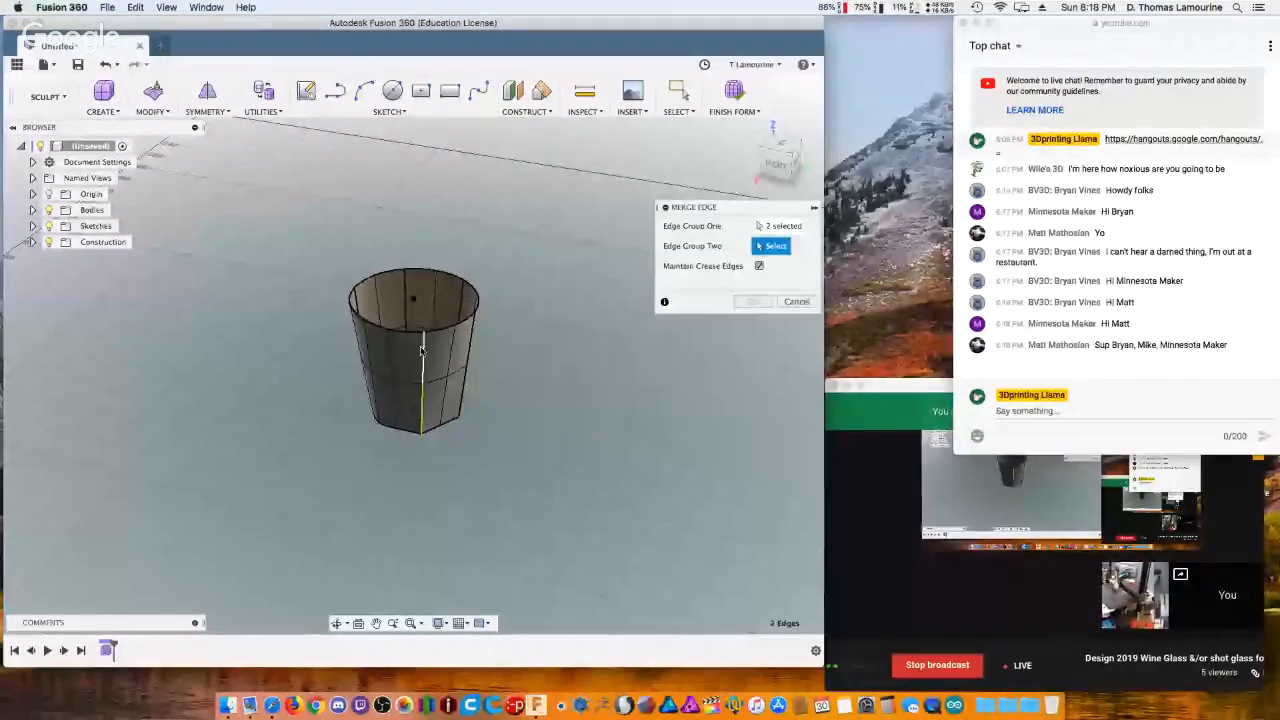
pyautogui.click(421, 349)
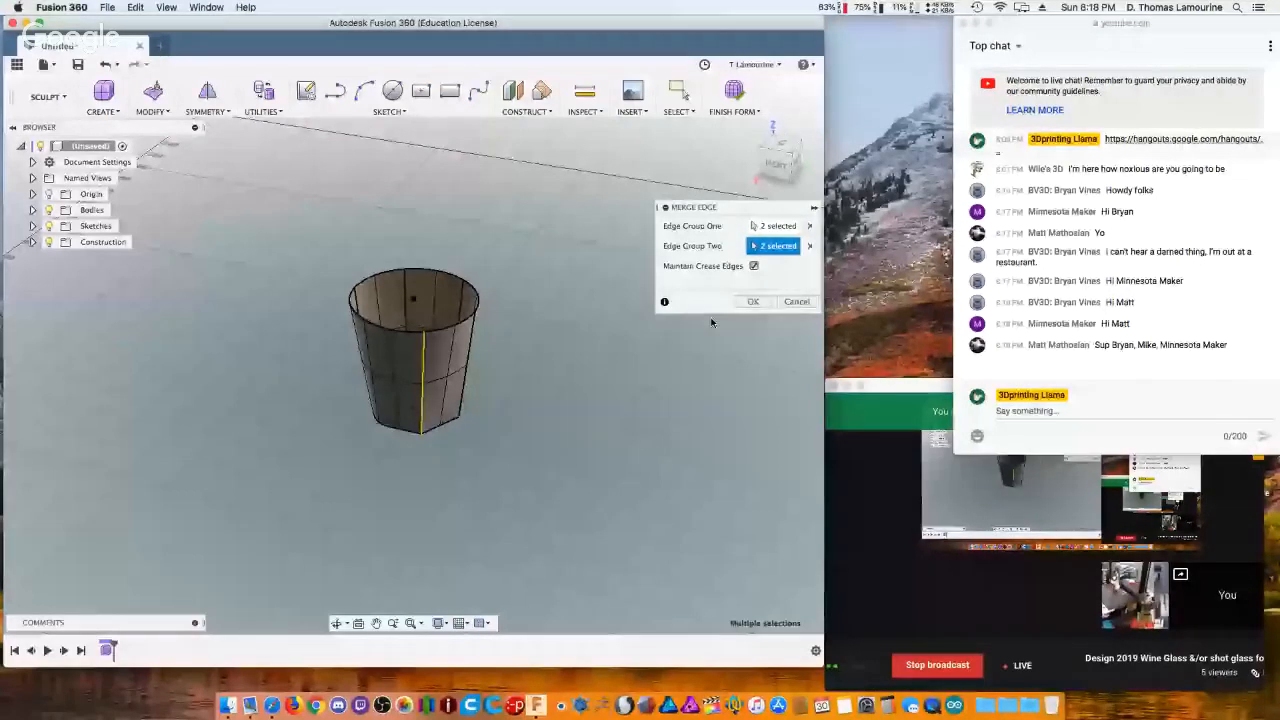
pyautogui.click(753, 301)
# Merge the coincident vertical edge groups at the cup's back corner with Maintain Crease Edges off.
pyautogui.keyDown('shift'); pyautogui.moveTo(518, 341); pyautogui.dragTo(412, 366, button='middle'); pyautogui.keyUp('shift')
pyautogui.doubleClick(391, 369)
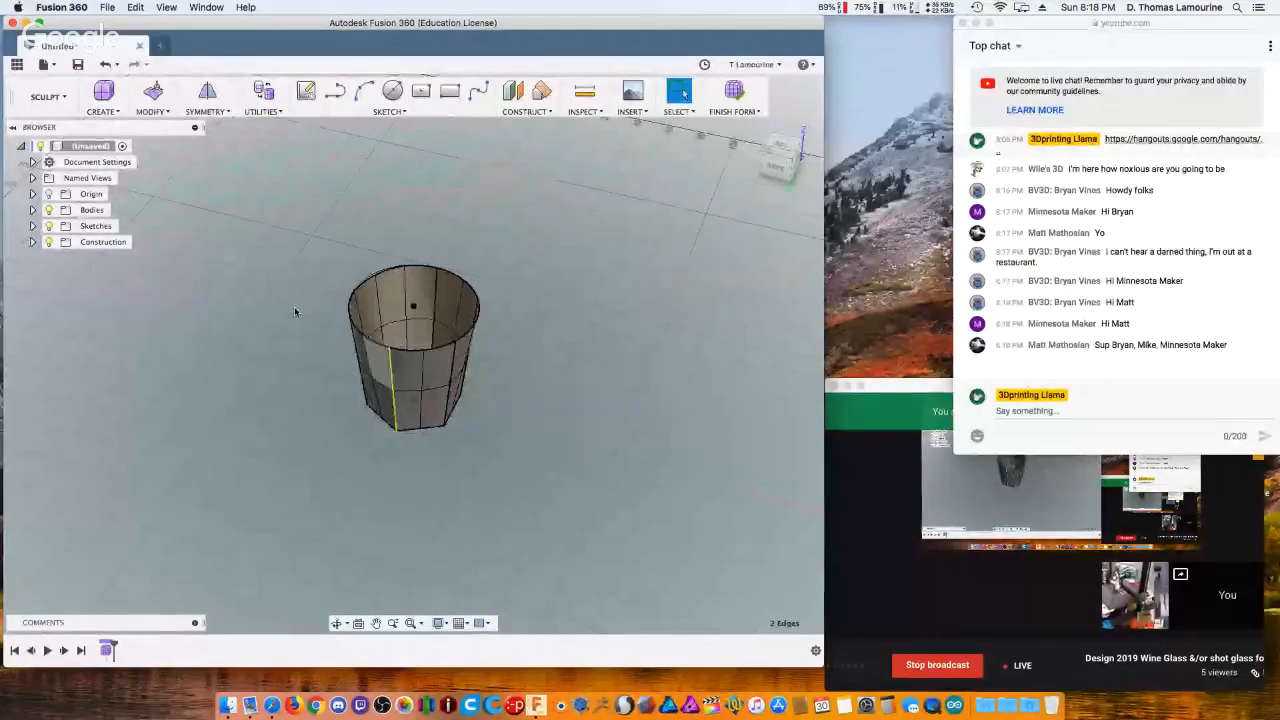
pyautogui.click(148, 111)
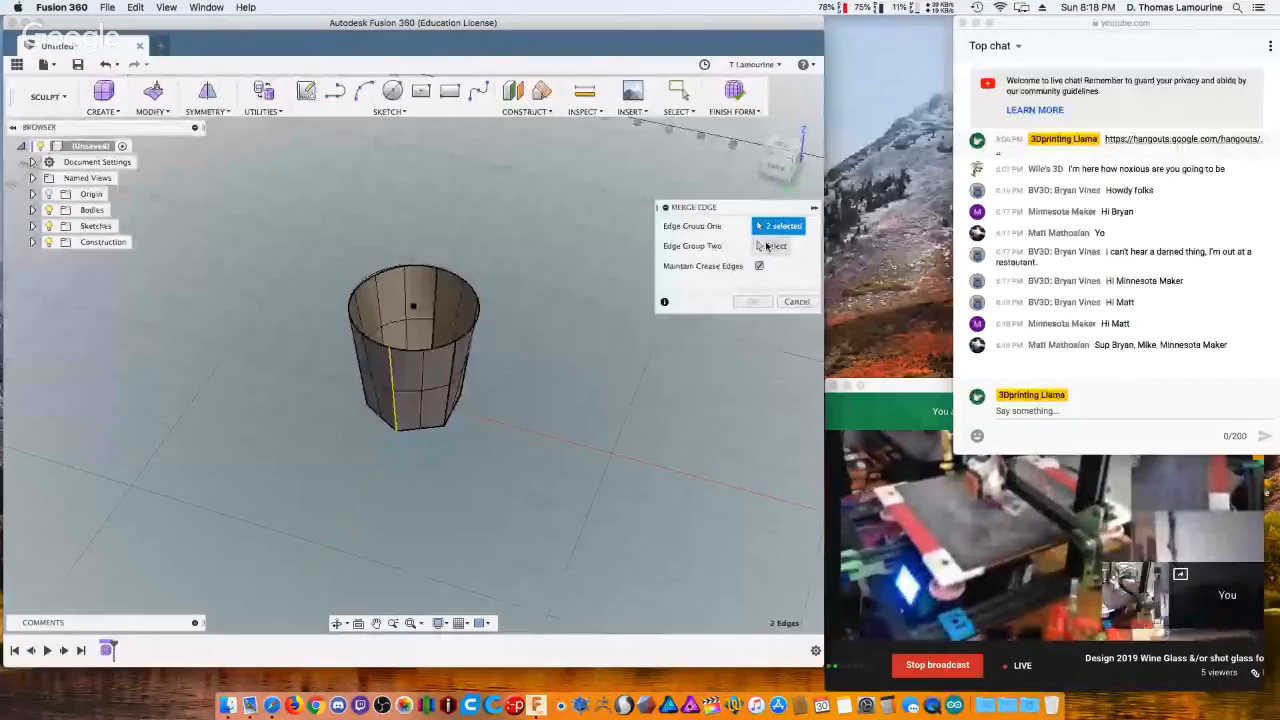
pyautogui.click(765, 247)
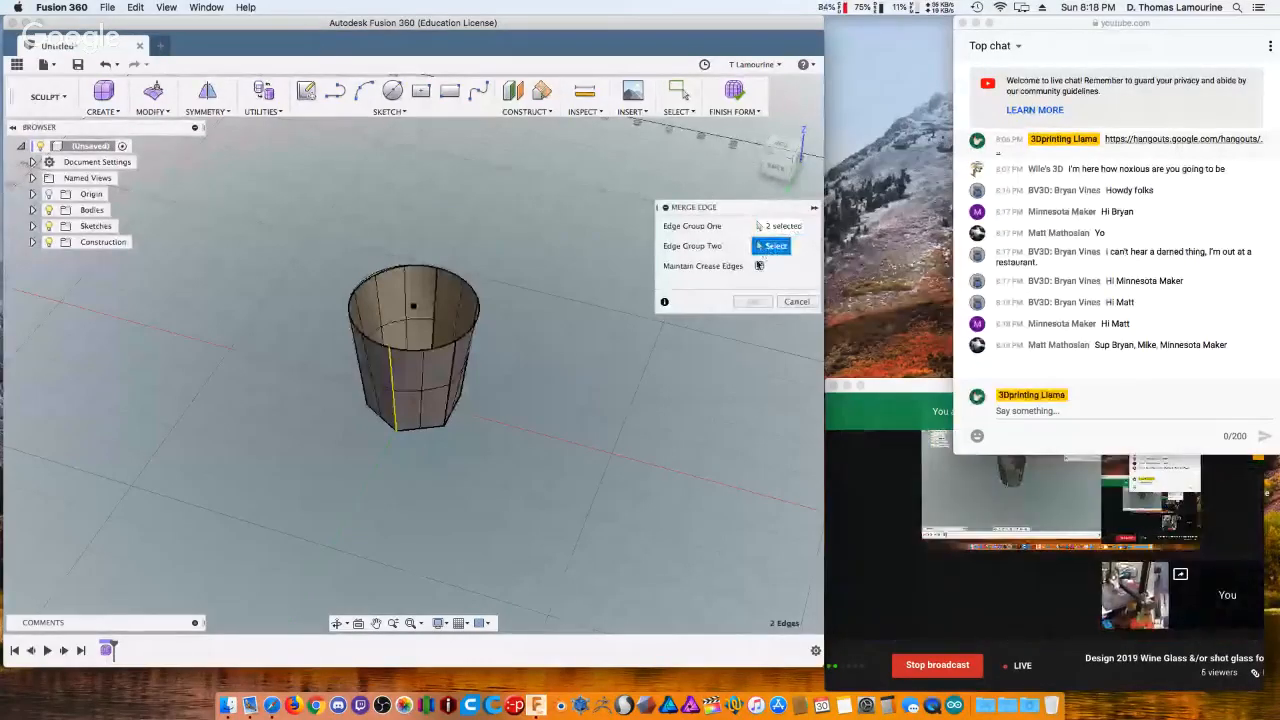
pyautogui.click(759, 266)
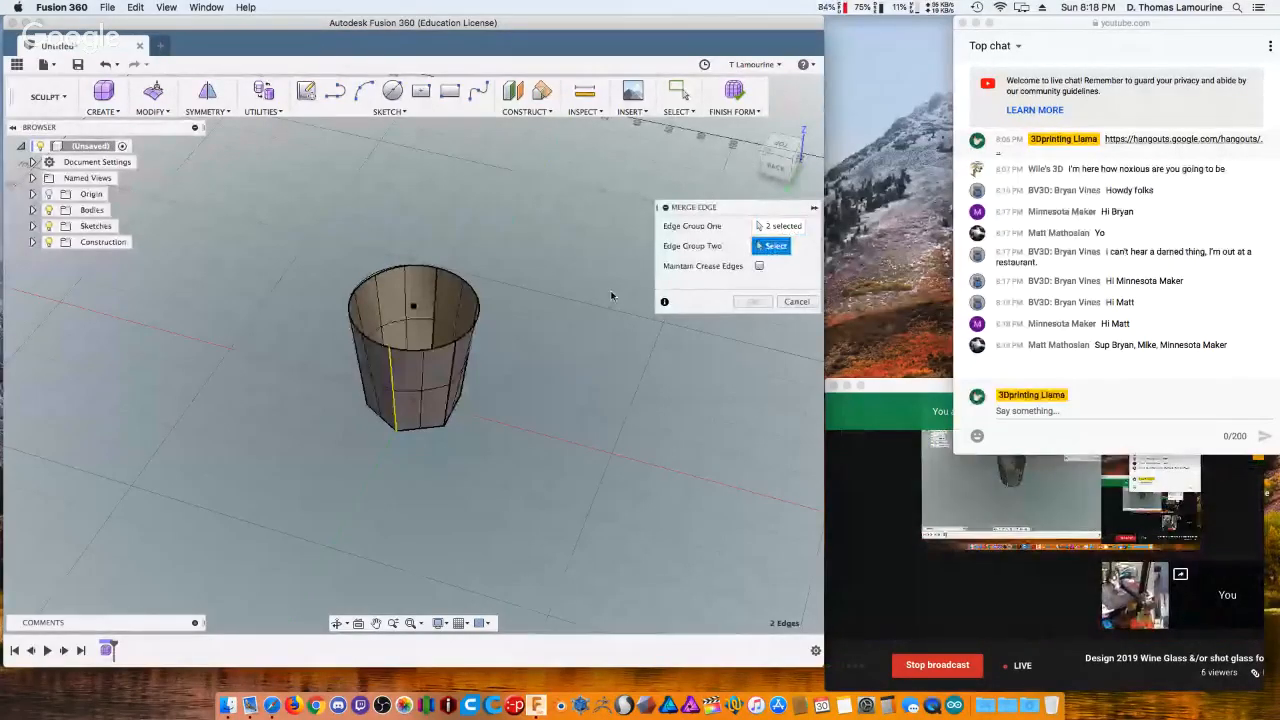
pyautogui.doubleClick(391, 364)
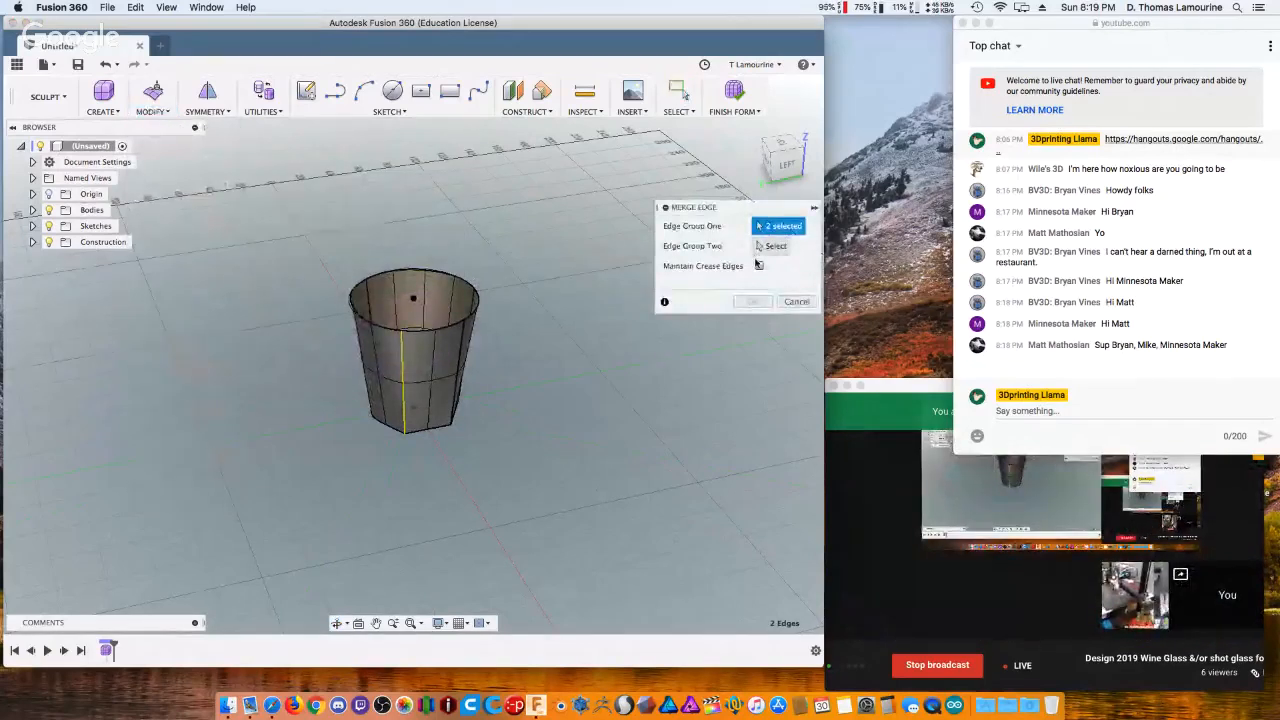
# Merge the coincident vertical edge groups at the corner on the cup's left side with Maintain Crease Edges on.
pyautogui.click(759, 265)
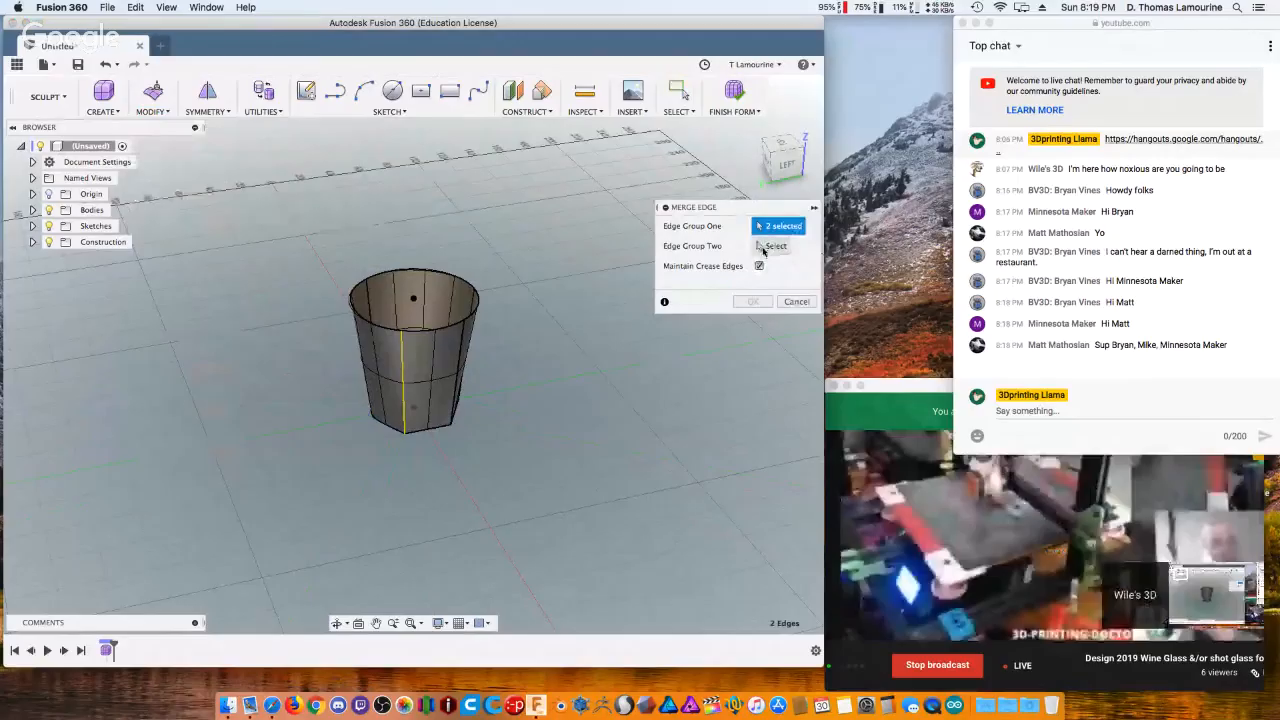
pyautogui.click(768, 246)
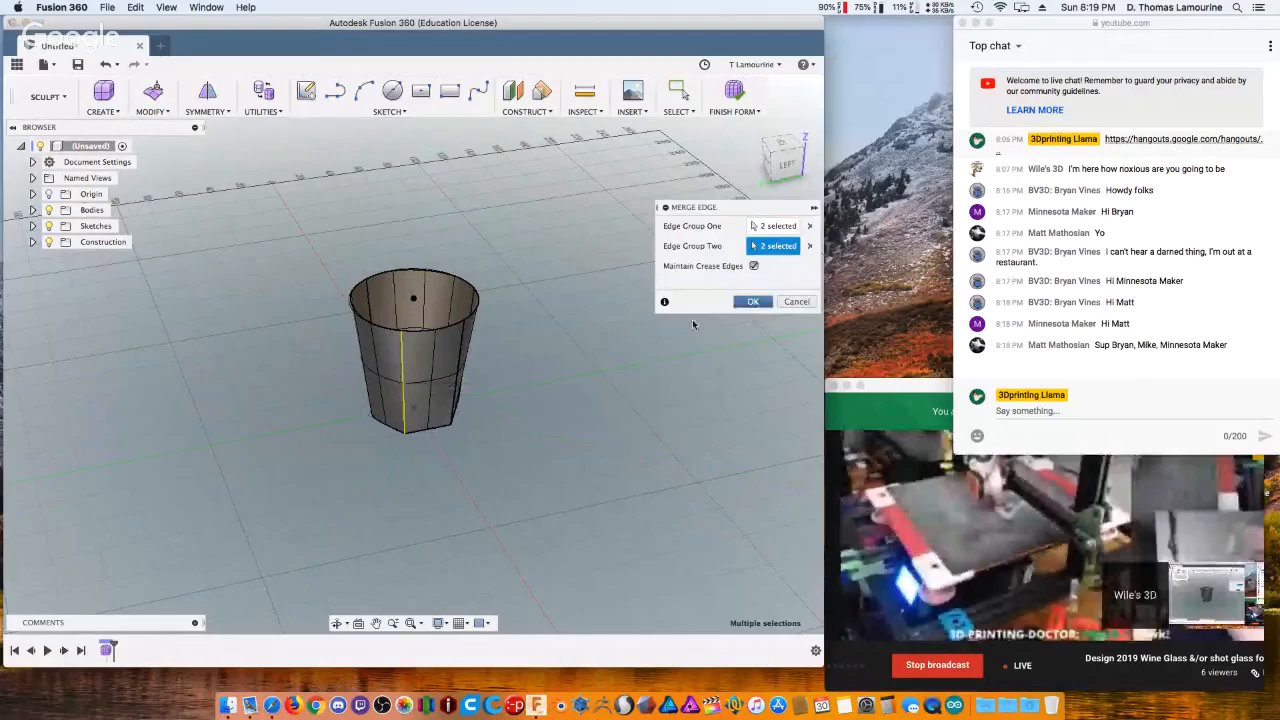
pyautogui.press('Return')
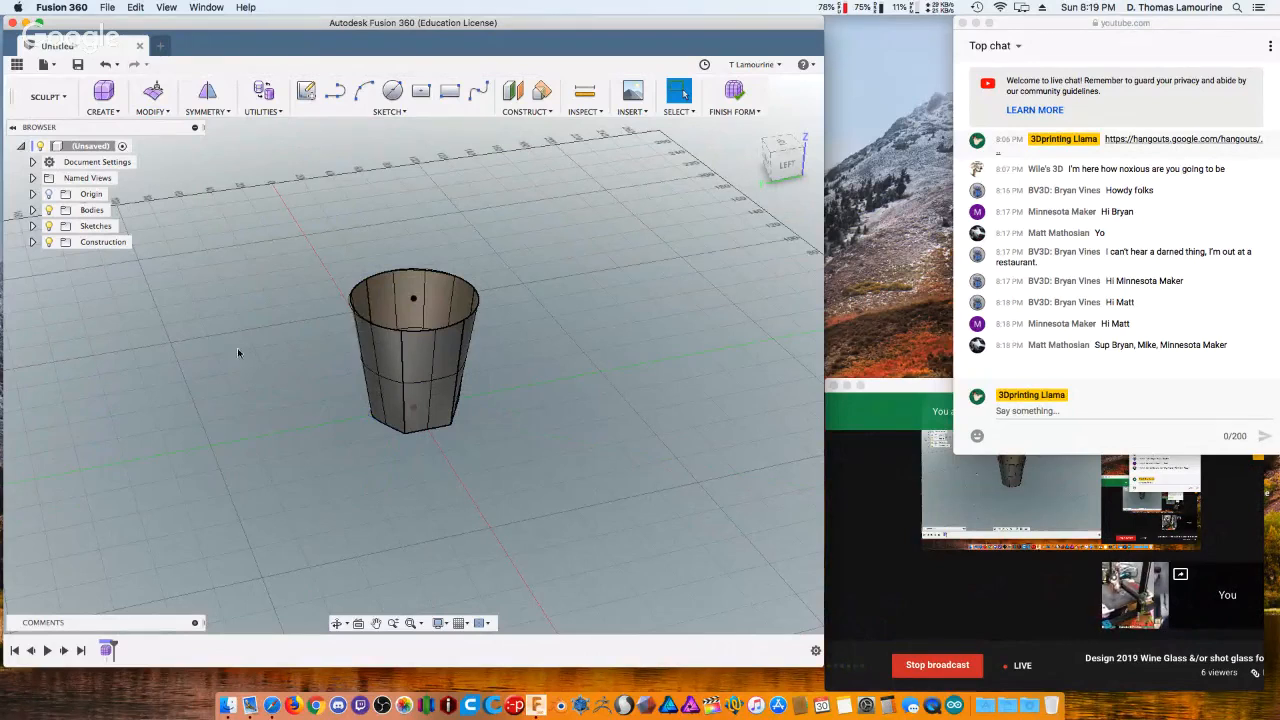
# Merge the coincident vertical edge groups at the corner between the cup's left and front sides.
pyautogui.keyDown('shift'); pyautogui.moveTo(189, 320); pyautogui.dragTo(129, 335, button='middle'); pyautogui.keyUp('shift')
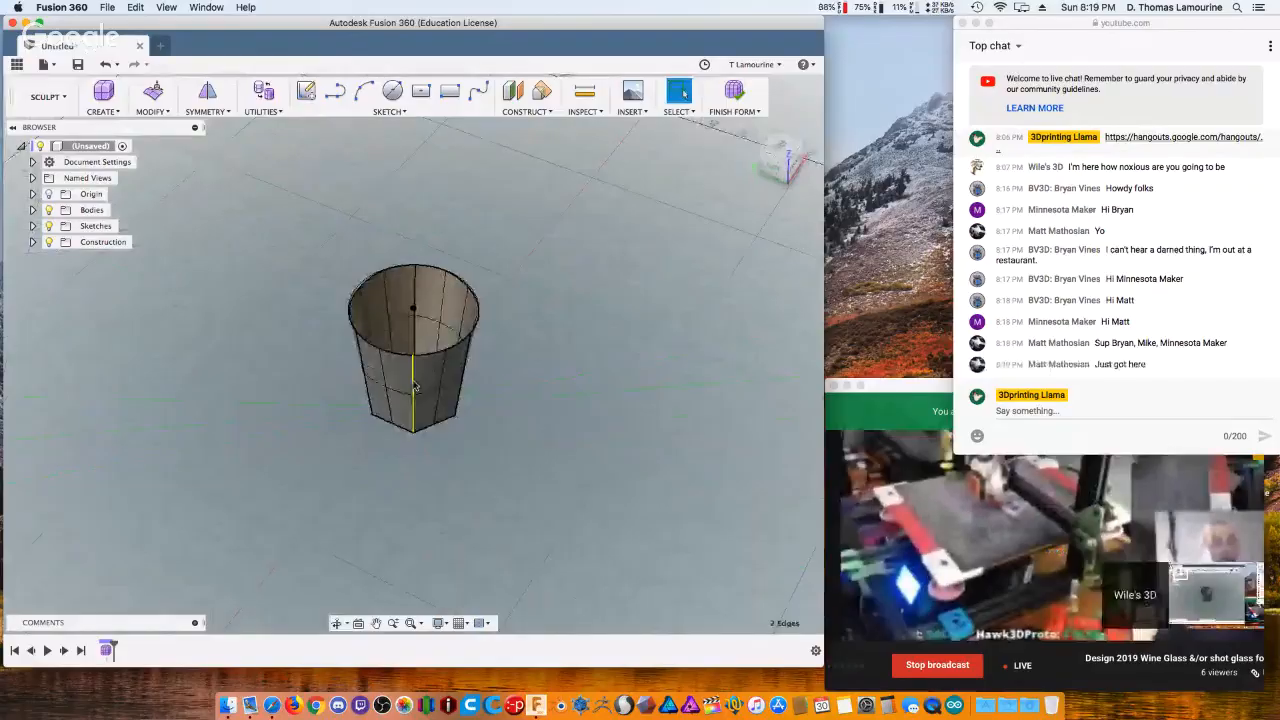
pyautogui.click(152, 100)
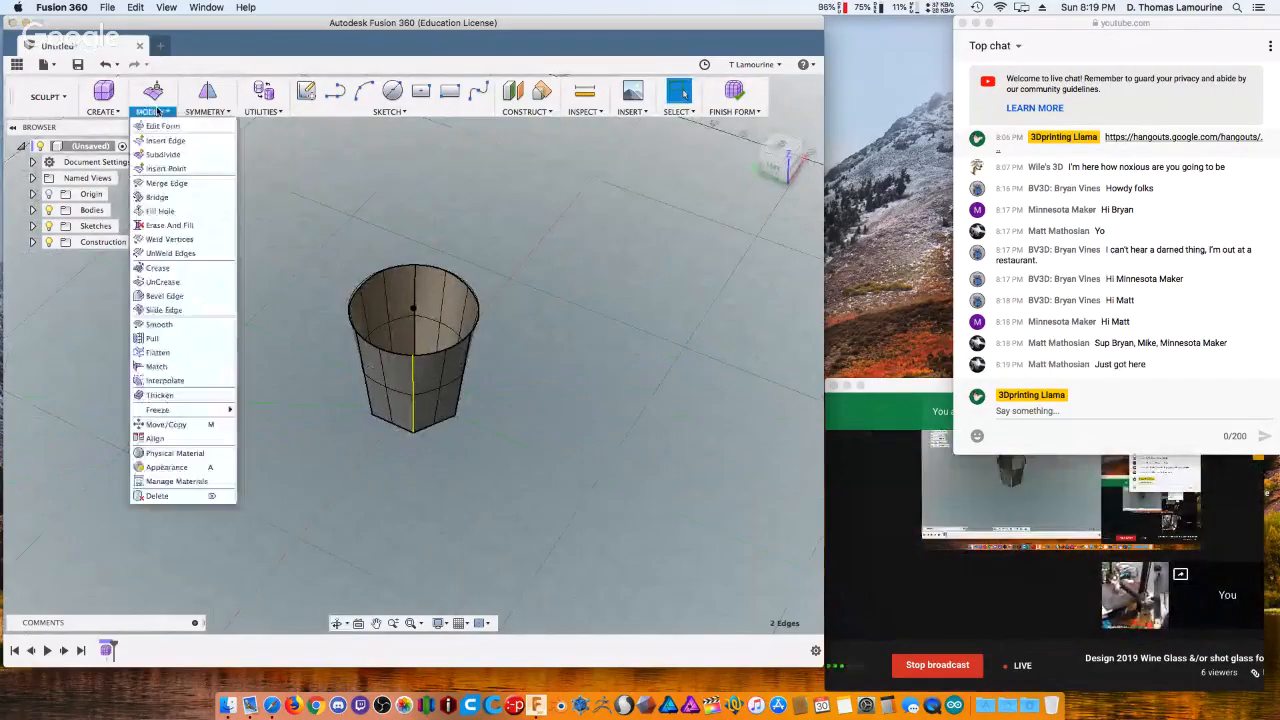
pyautogui.click(165, 183)
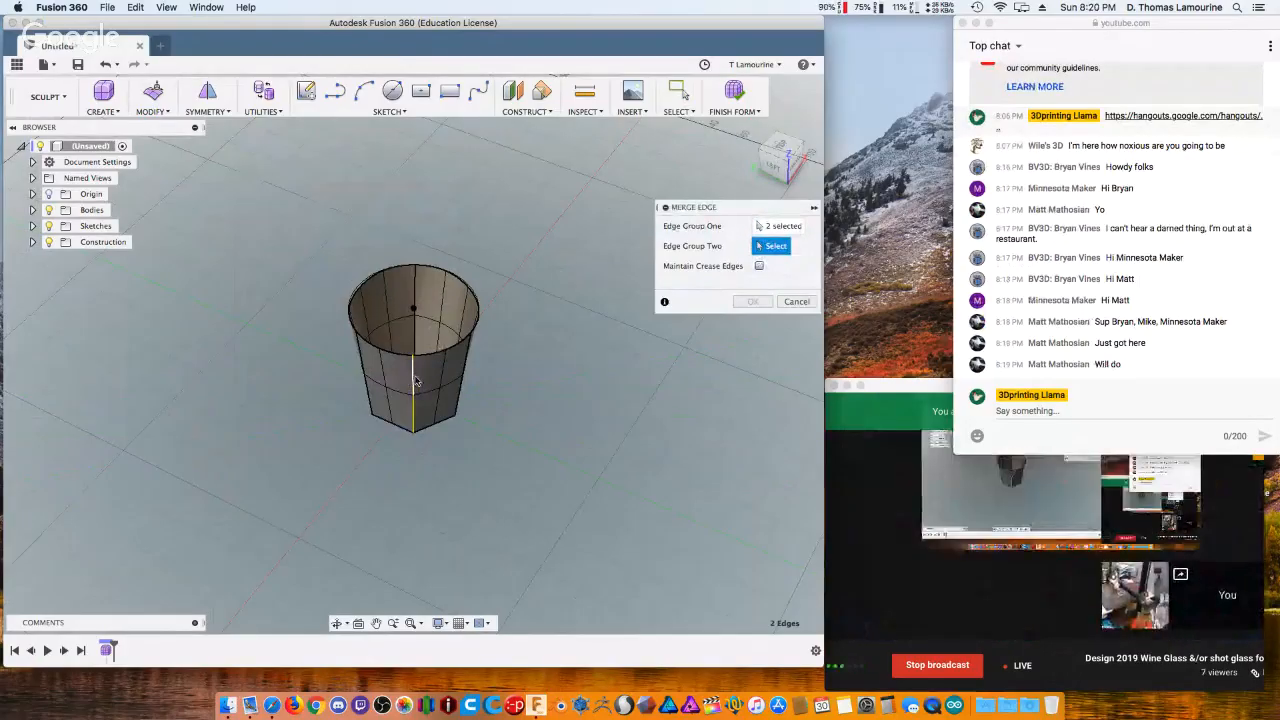
pyautogui.click(414, 383)
pyautogui.click(753, 301)
pyautogui.keyDown('shift'); pyautogui.moveTo(590, 357); pyautogui.dragTo(529, 361, button='middle'); pyautogui.keyUp('shift')
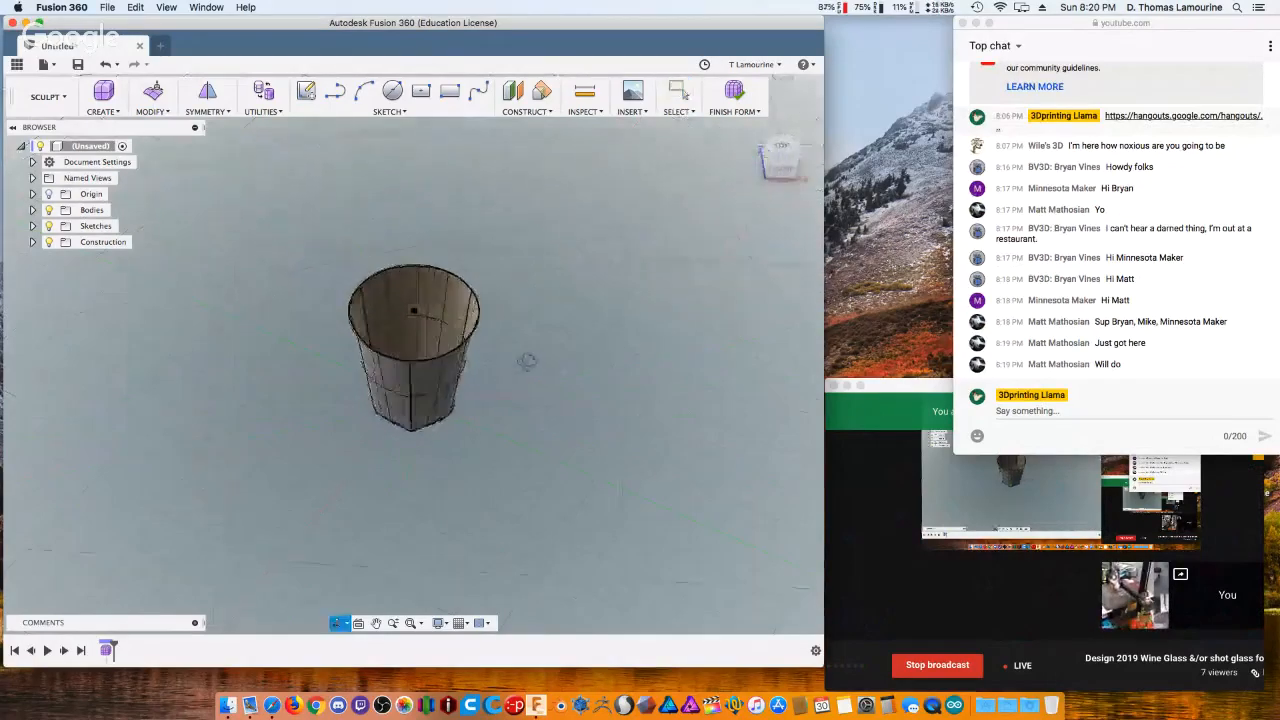
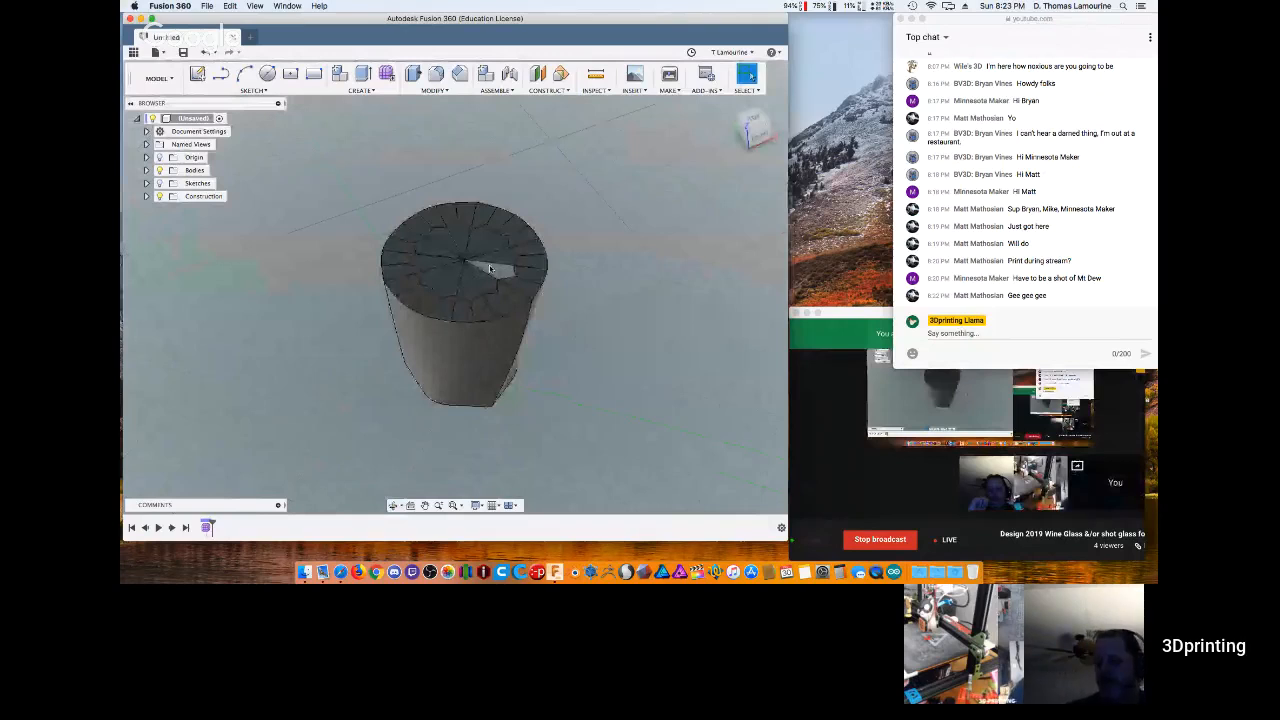
# Finish the form and try to shell the cup body.
pyautogui.click(433, 90)
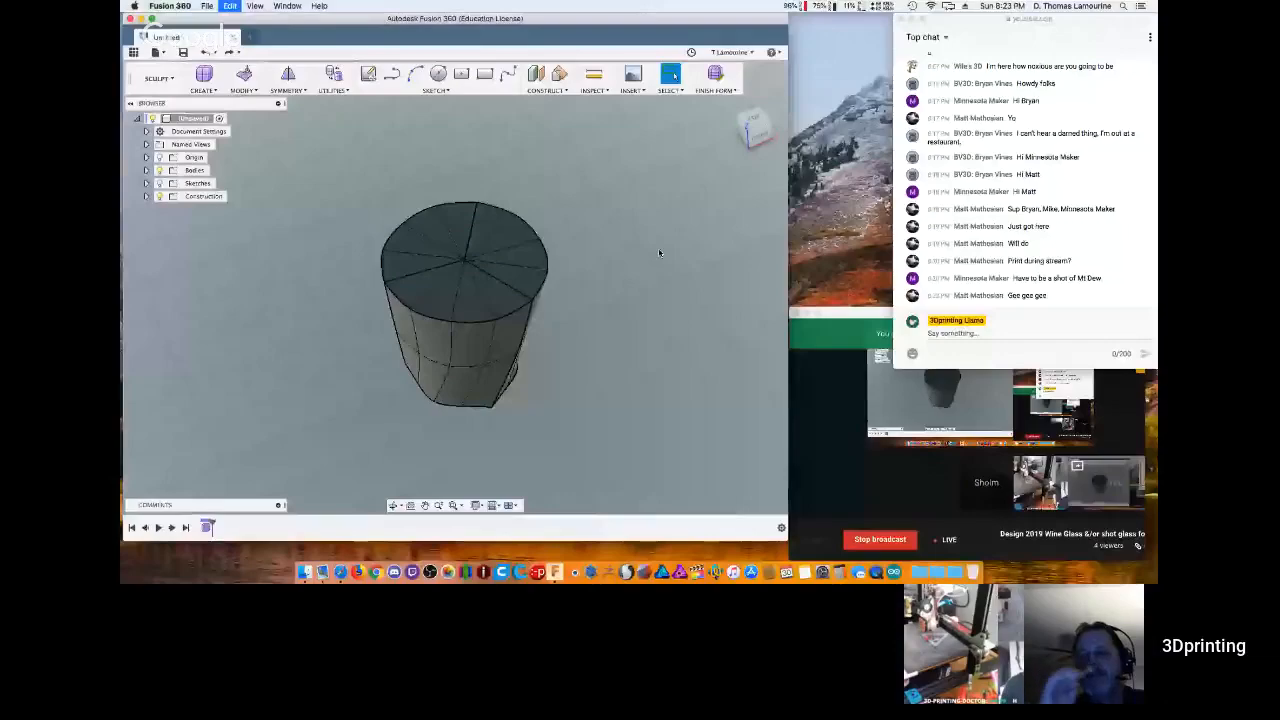
pyautogui.click(715, 74)
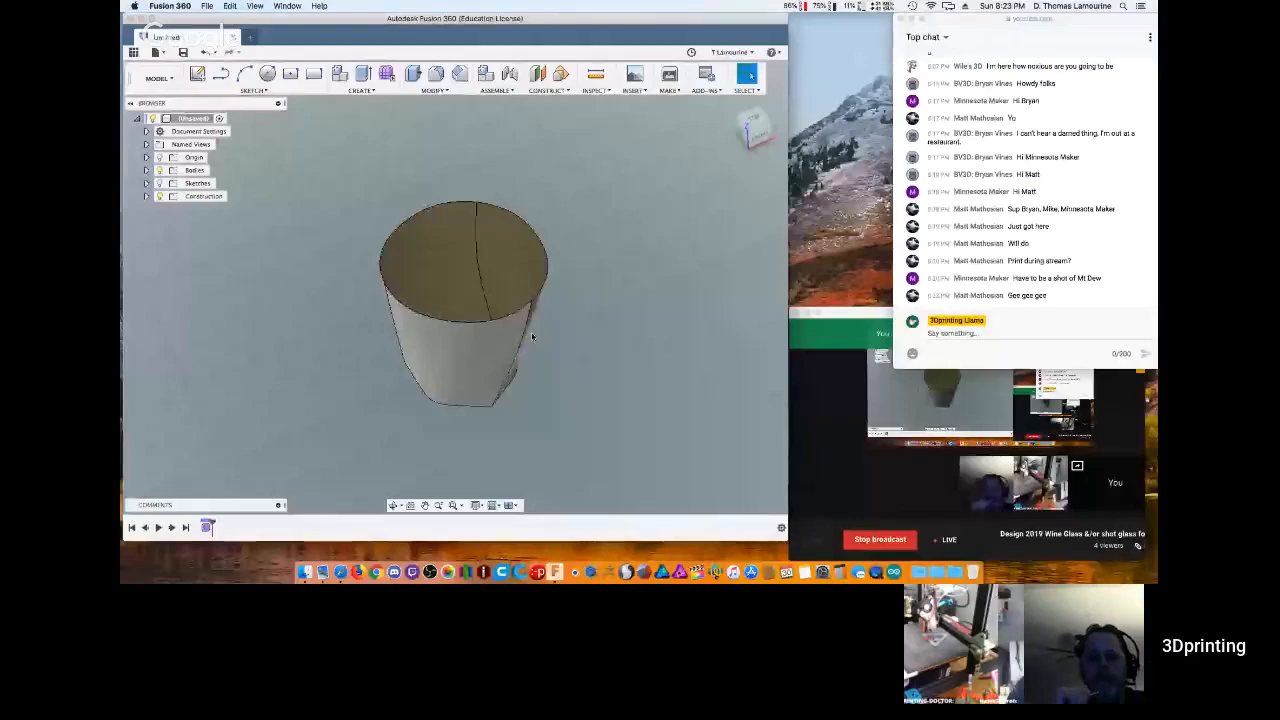
pyautogui.click(433, 90)
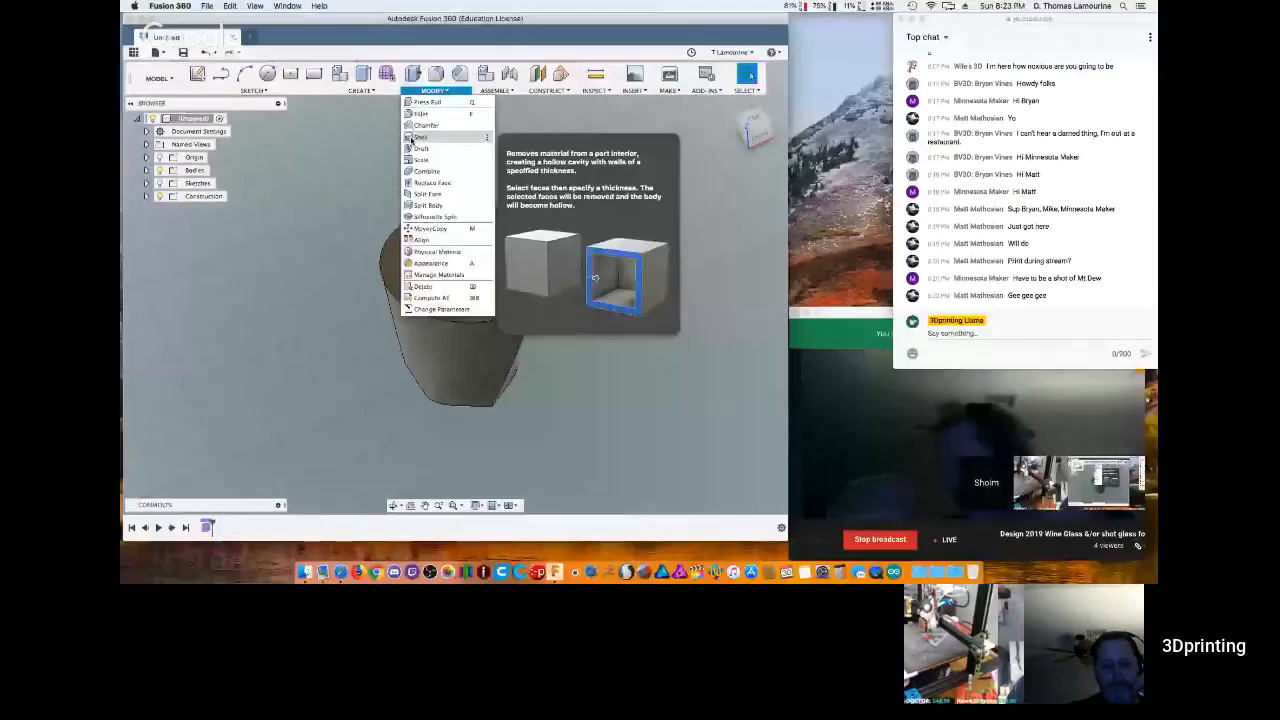
pyautogui.click(418, 137)
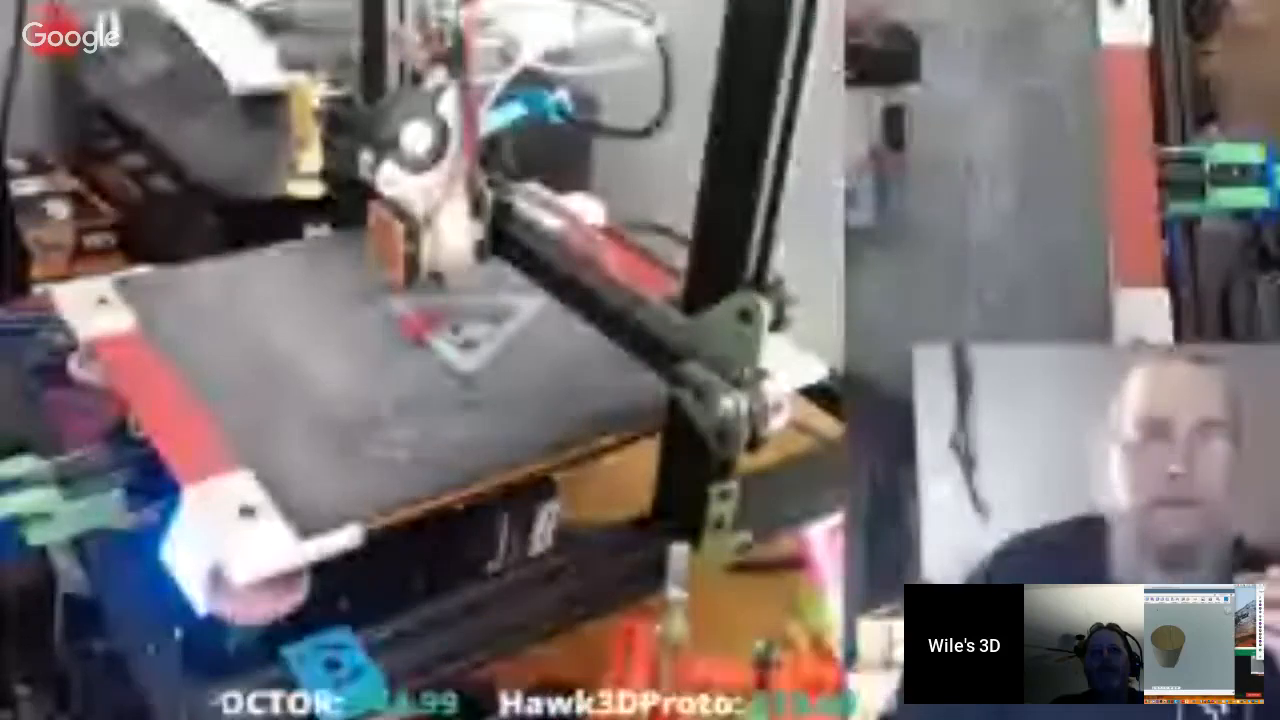
pyautogui.press('Escape')
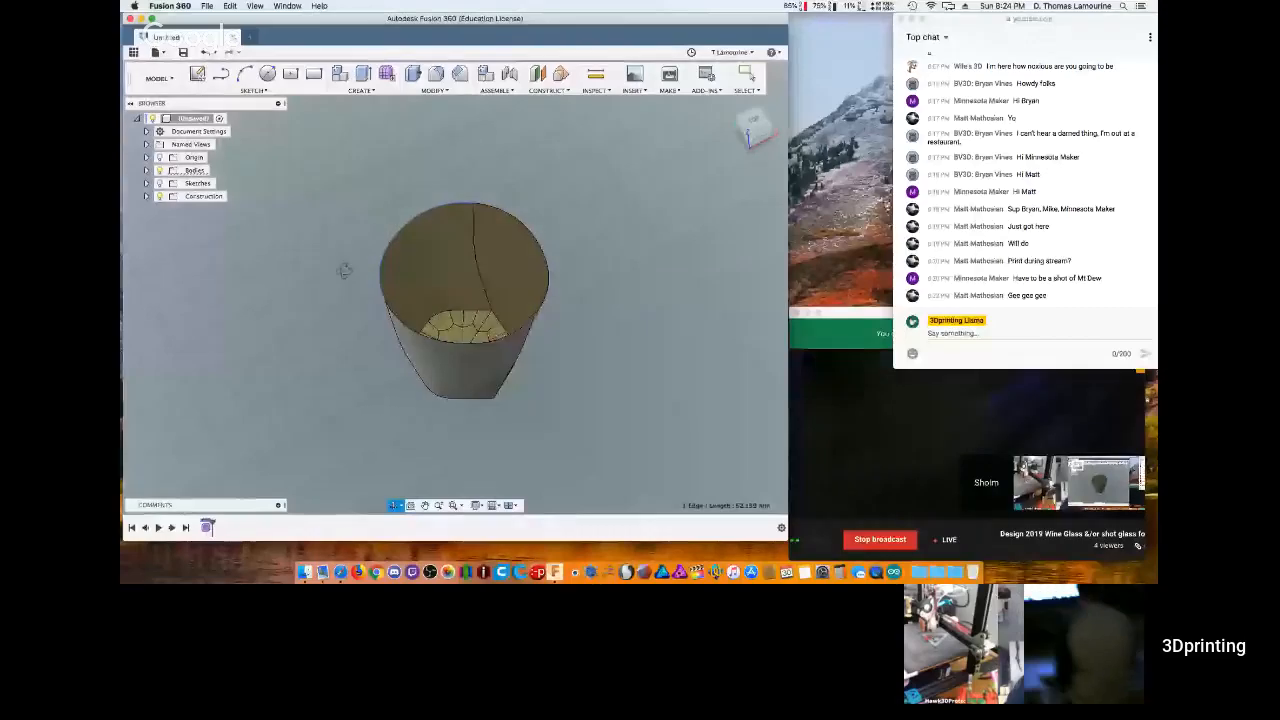
# Reopen the form for editing and thicken the cup's T-Spline body by -1.8 mm, with Sharp type and Normal direction.
pyautogui.keyDown('shift'); pyautogui.moveTo(343, 270); pyautogui.dragTo(343, 219, button='middle'); pyautogui.keyUp('shift')
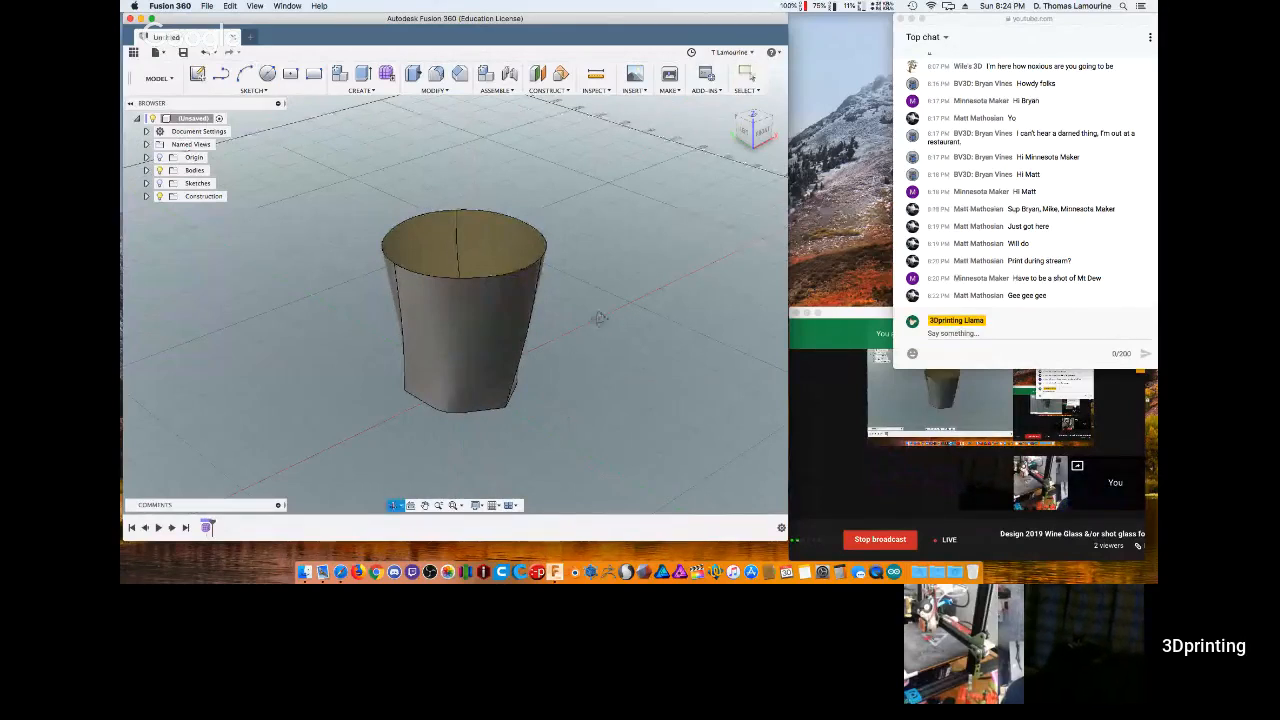
pyautogui.keyDown('shift'); pyautogui.moveTo(599, 318); pyautogui.dragTo(542, 378, button='middle'); pyautogui.keyUp('shift')
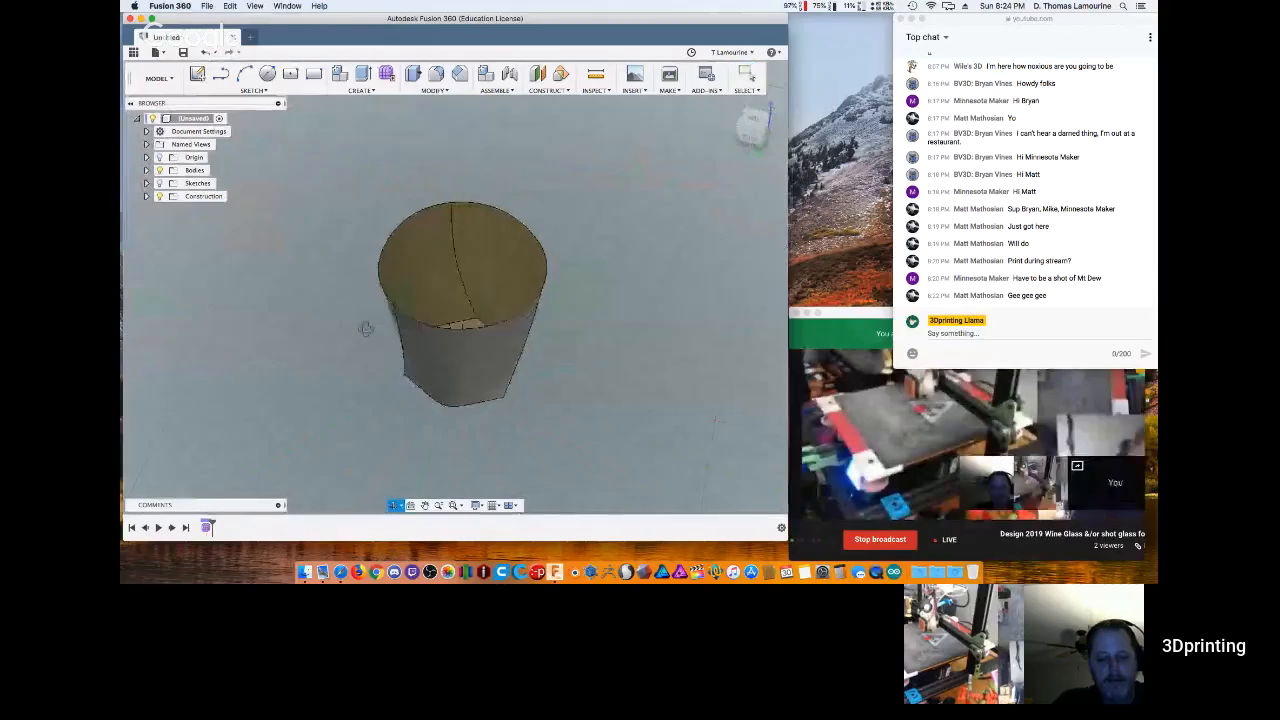
pyautogui.keyDown('shift'); pyautogui.moveTo(363, 323); pyautogui.dragTo(358, 247, button='middle'); pyautogui.keyUp('shift')
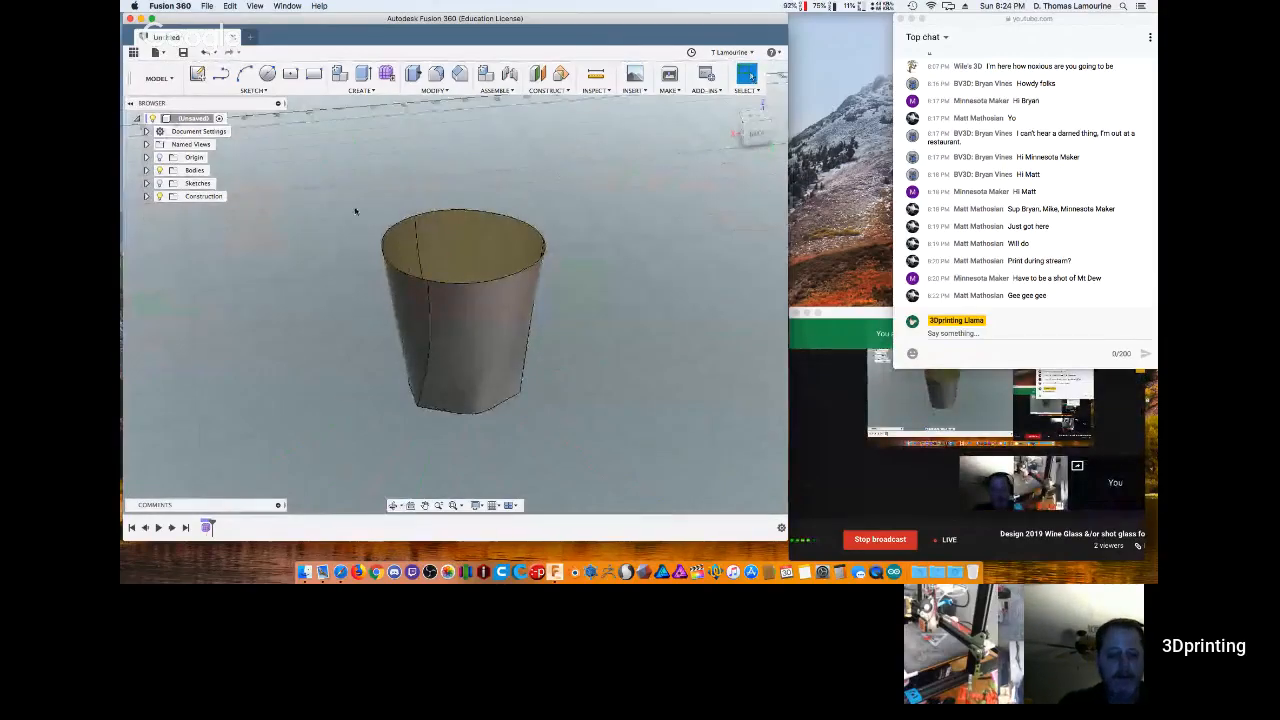
pyautogui.doubleClick(207, 527)
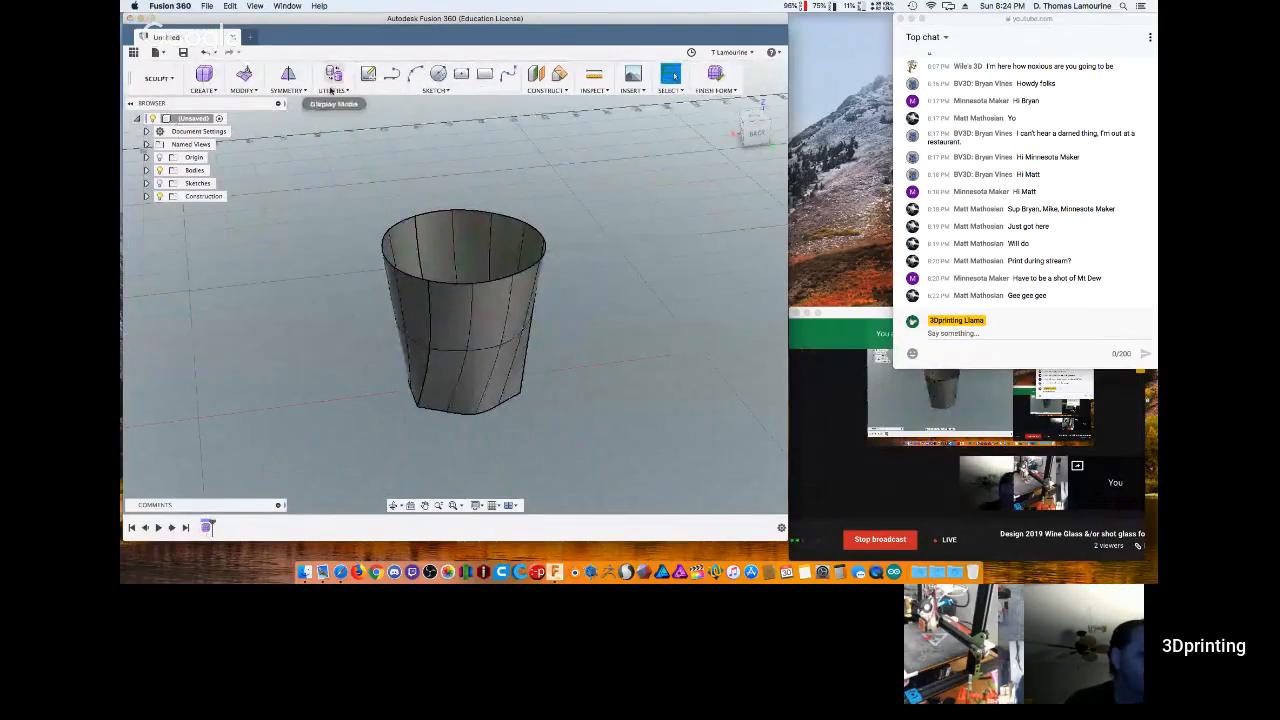
pyautogui.click(333, 76)
pyautogui.click(333, 90)
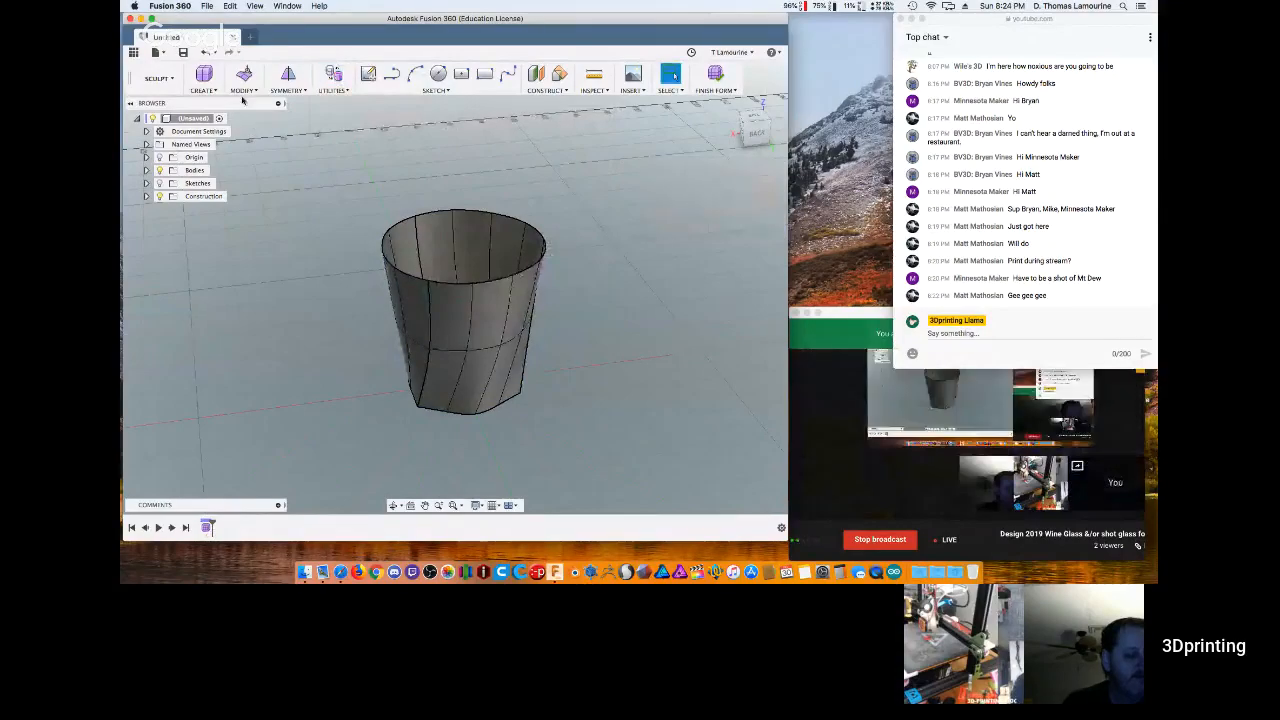
pyautogui.click(243, 90)
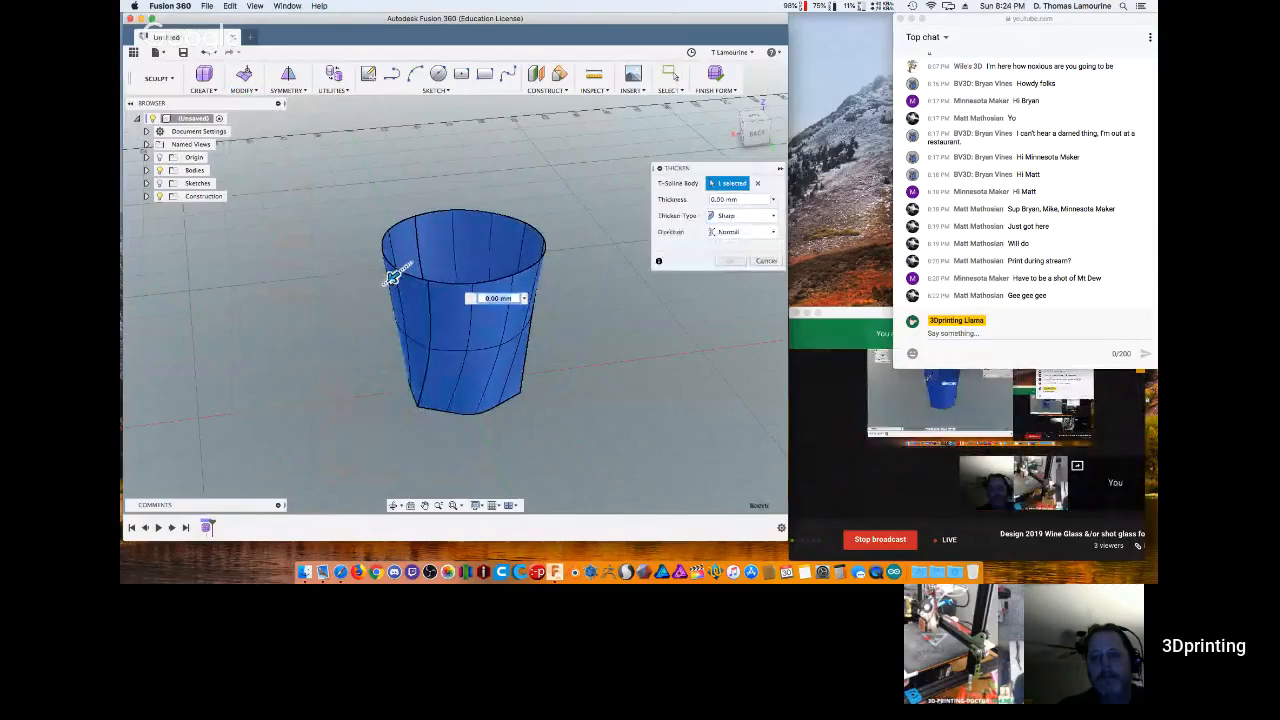
pyautogui.moveTo(393, 276); pyautogui.dragTo(409, 263)
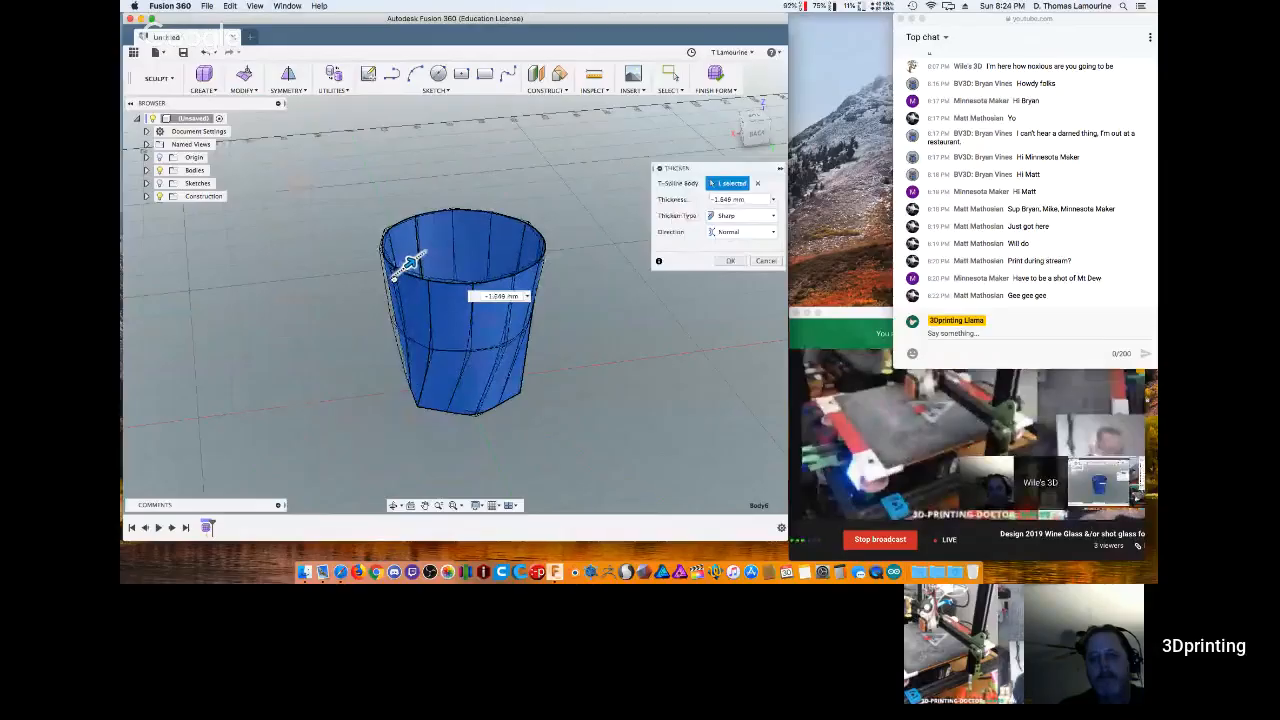
pyautogui.moveTo(409, 263); pyautogui.dragTo(411, 262)
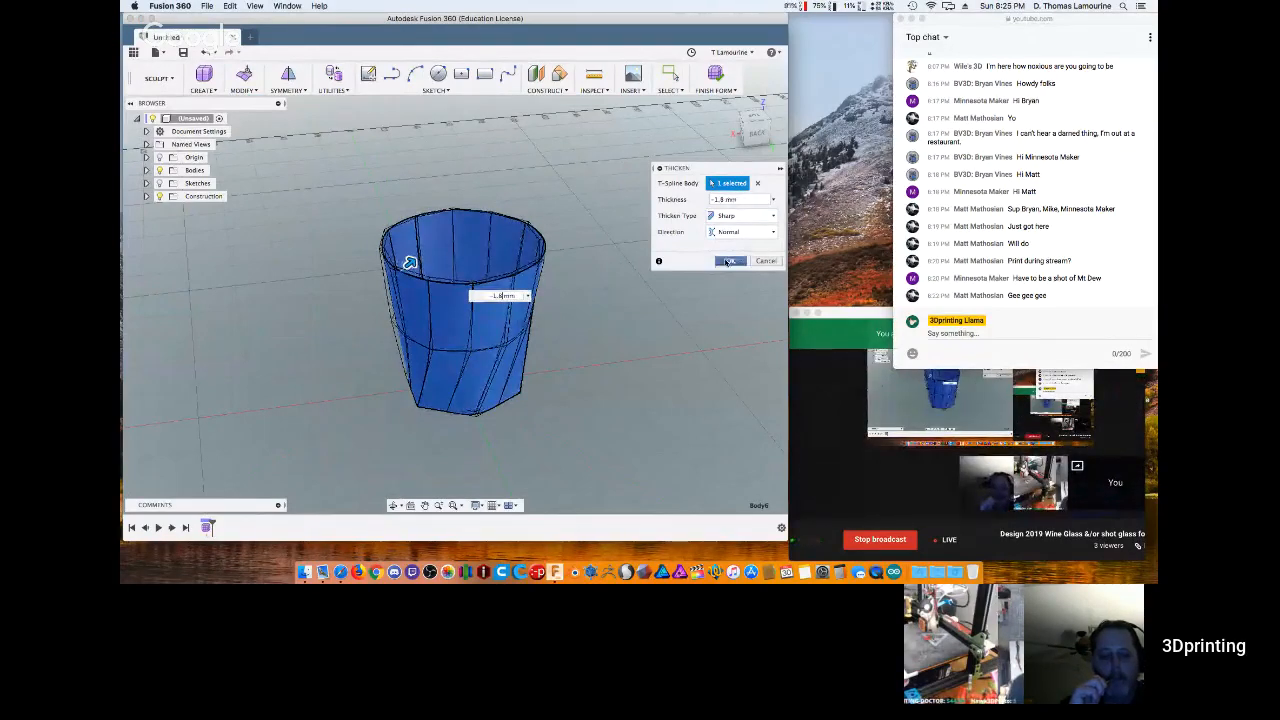
pyautogui.press('Return')
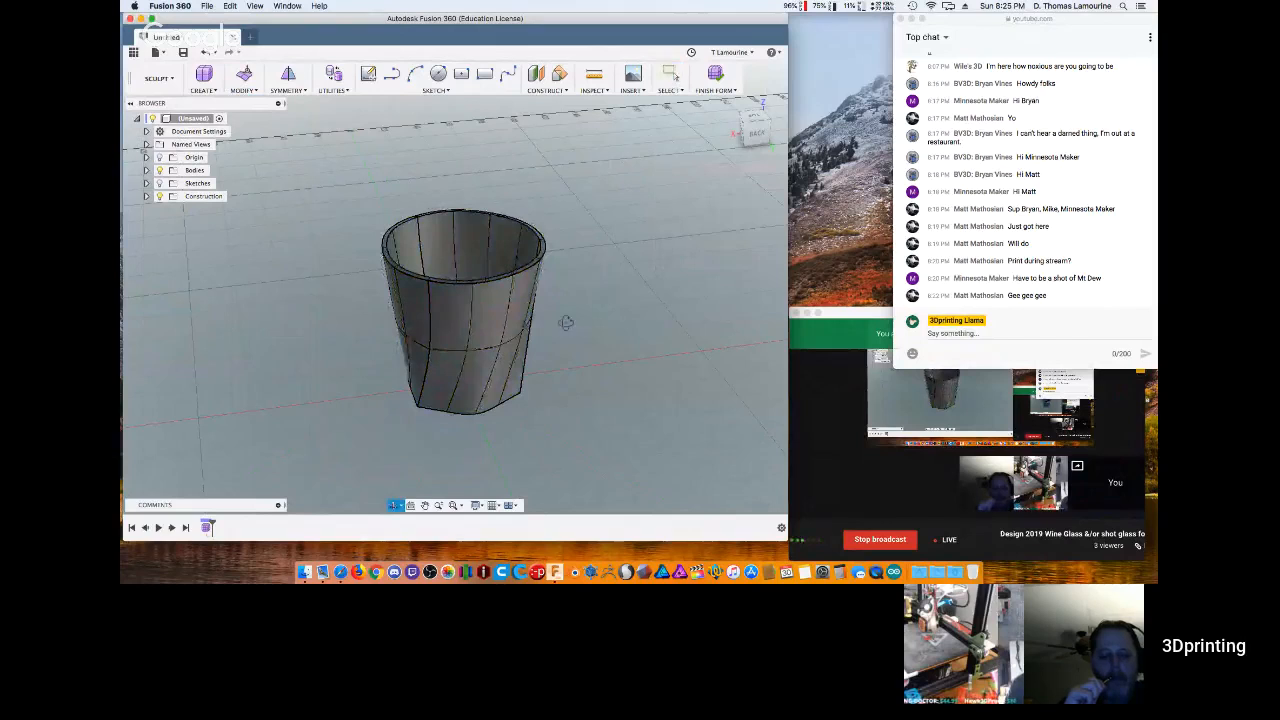
# Show the origin planes and create an offset plane 60 mm from the XZ plane, outside the cup.
pyautogui.keyDown('shift'); pyautogui.moveTo(566, 323); pyautogui.dragTo(626, 283, button='middle'); pyautogui.keyUp('shift')
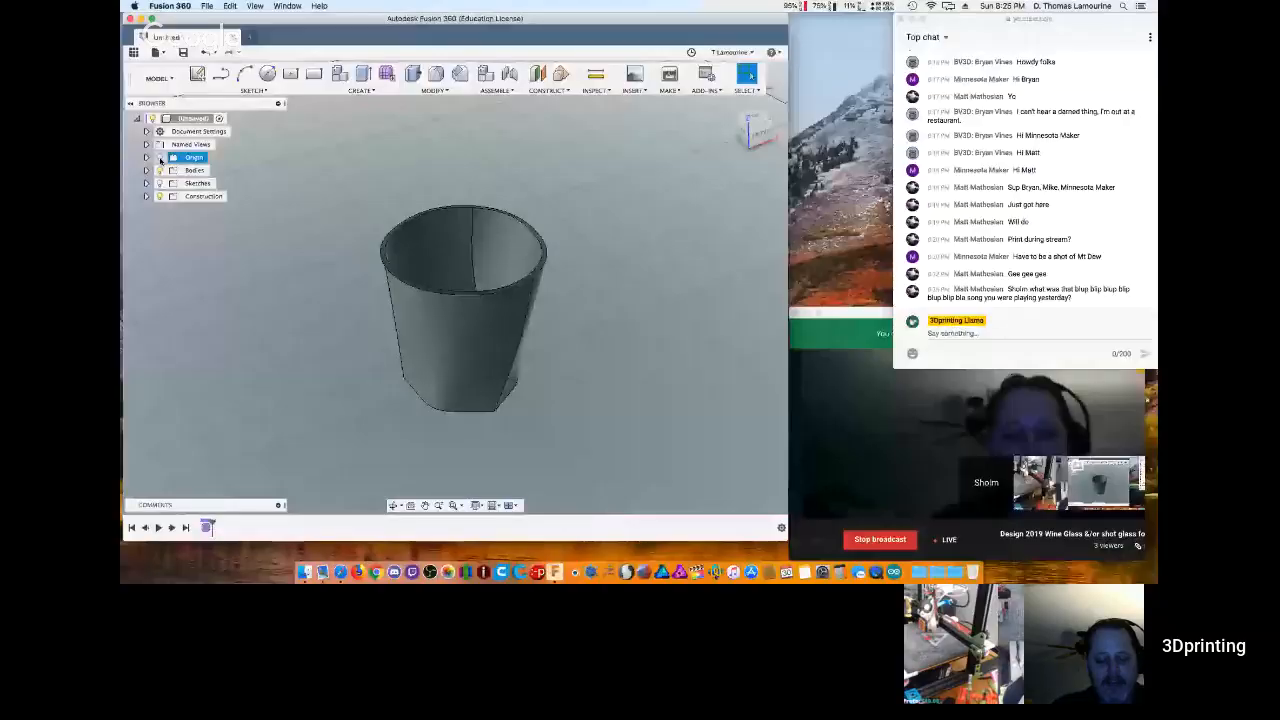
pyautogui.click(160, 157)
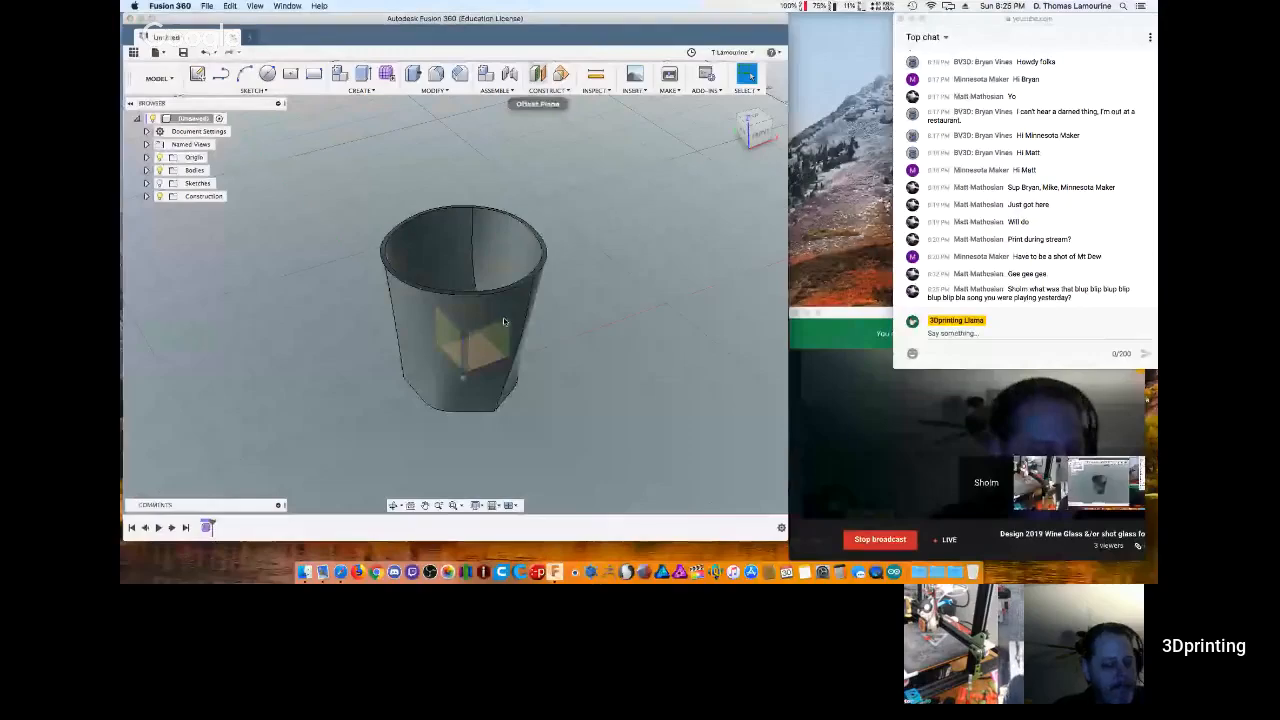
pyautogui.click(503, 318)
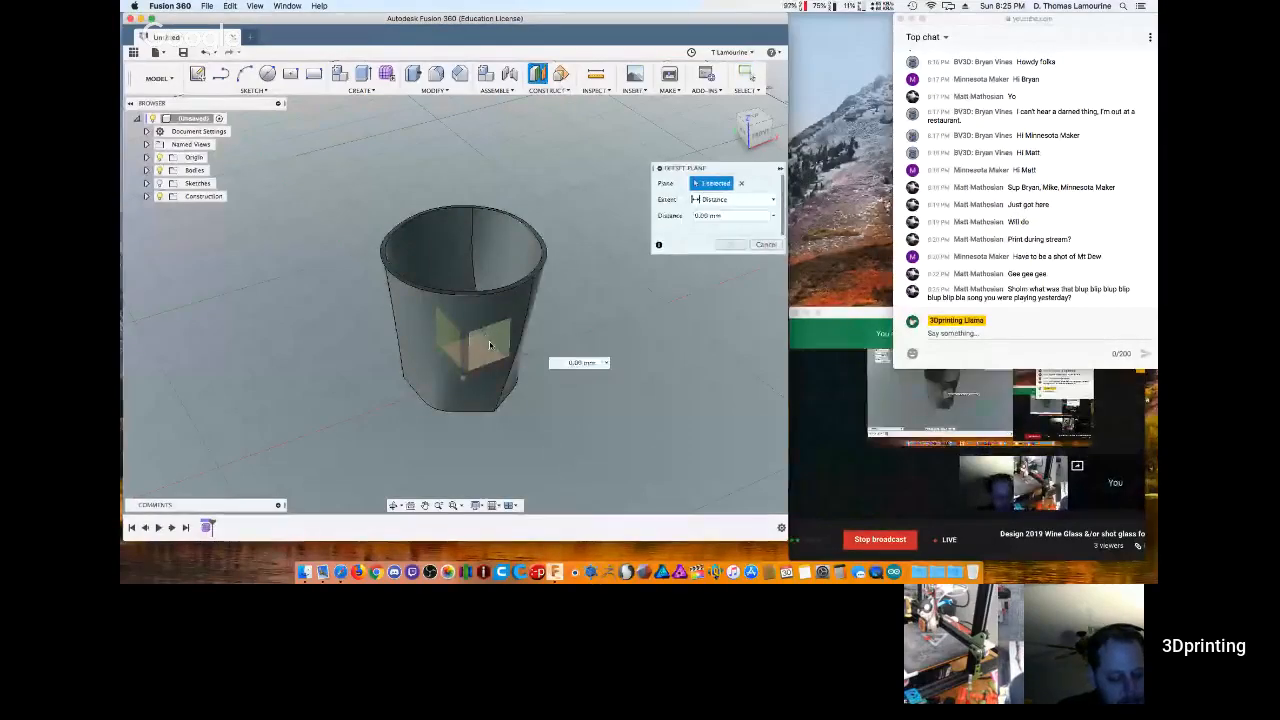
pyautogui.moveTo(479, 330); pyautogui.dragTo(528, 386)
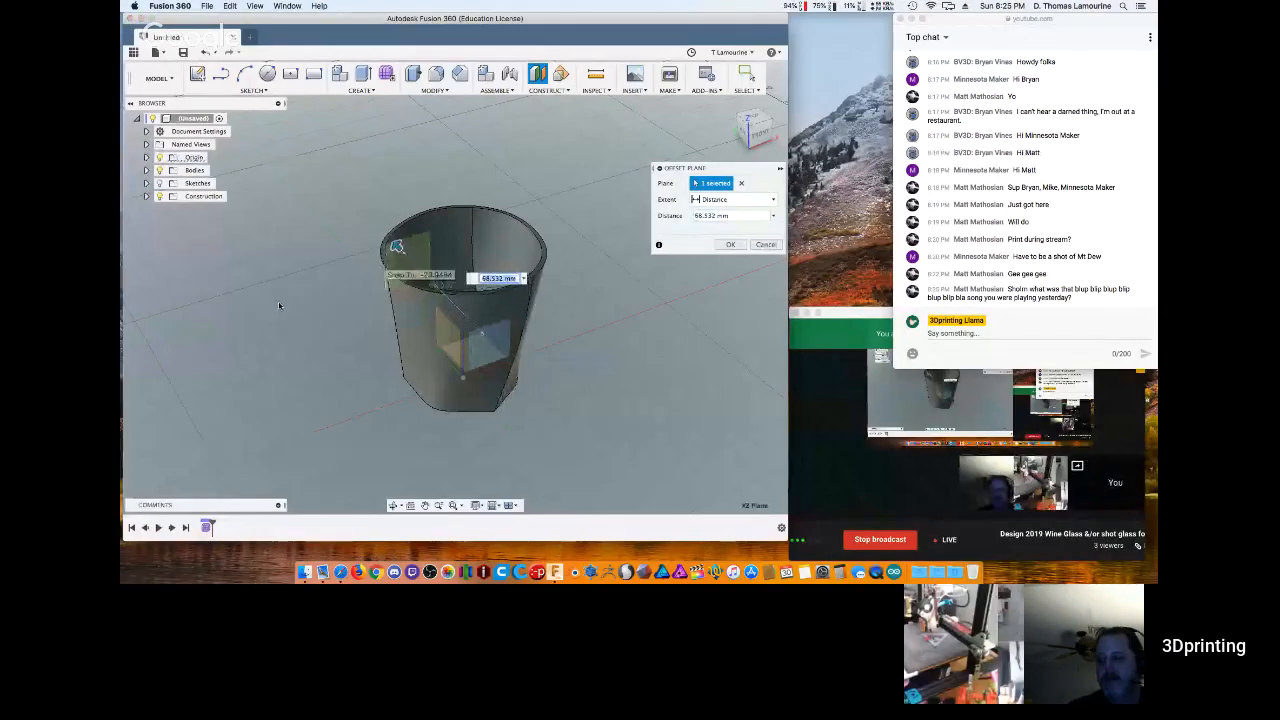
pyautogui.keyDown('shift'); pyautogui.moveTo(333, 306); pyautogui.dragTo(375, 340, button='middle'); pyautogui.keyUp('shift')
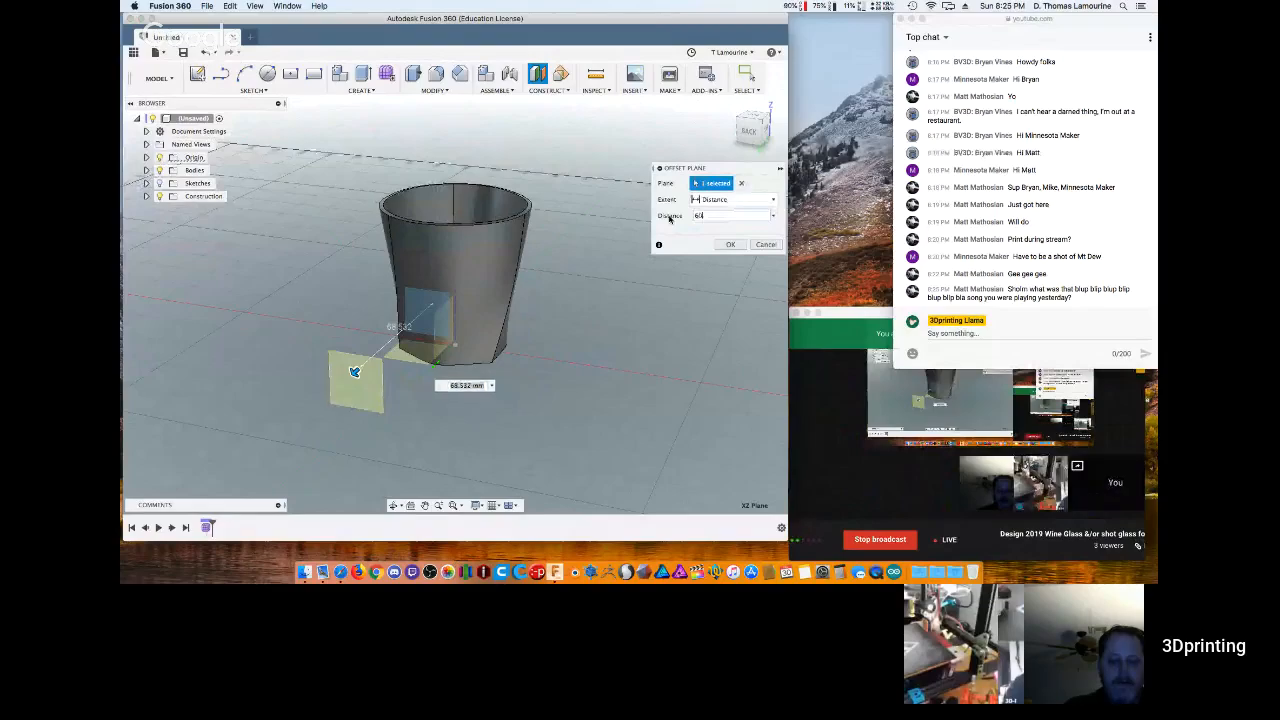
pyautogui.press('Return')
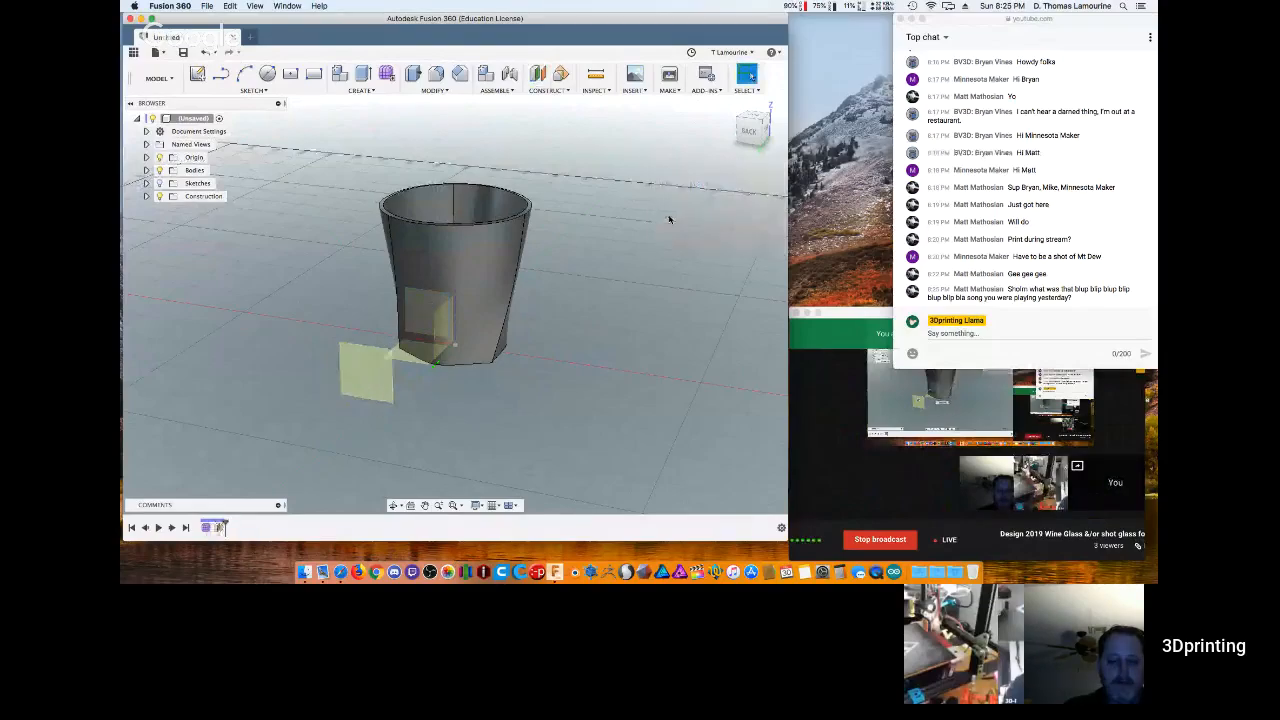
# Start a sketch on the offset plane and place the text "2019" over the lower part of the cup.
pyautogui.click(198, 80)
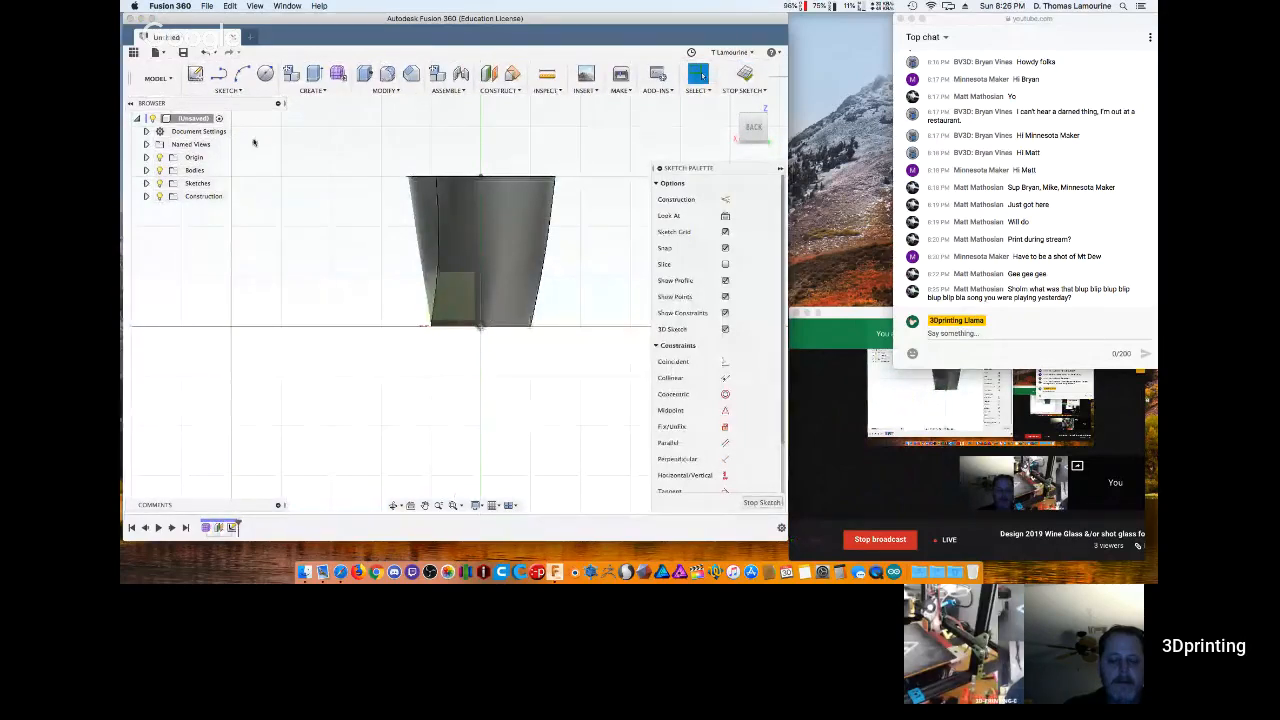
pyautogui.click(228, 90)
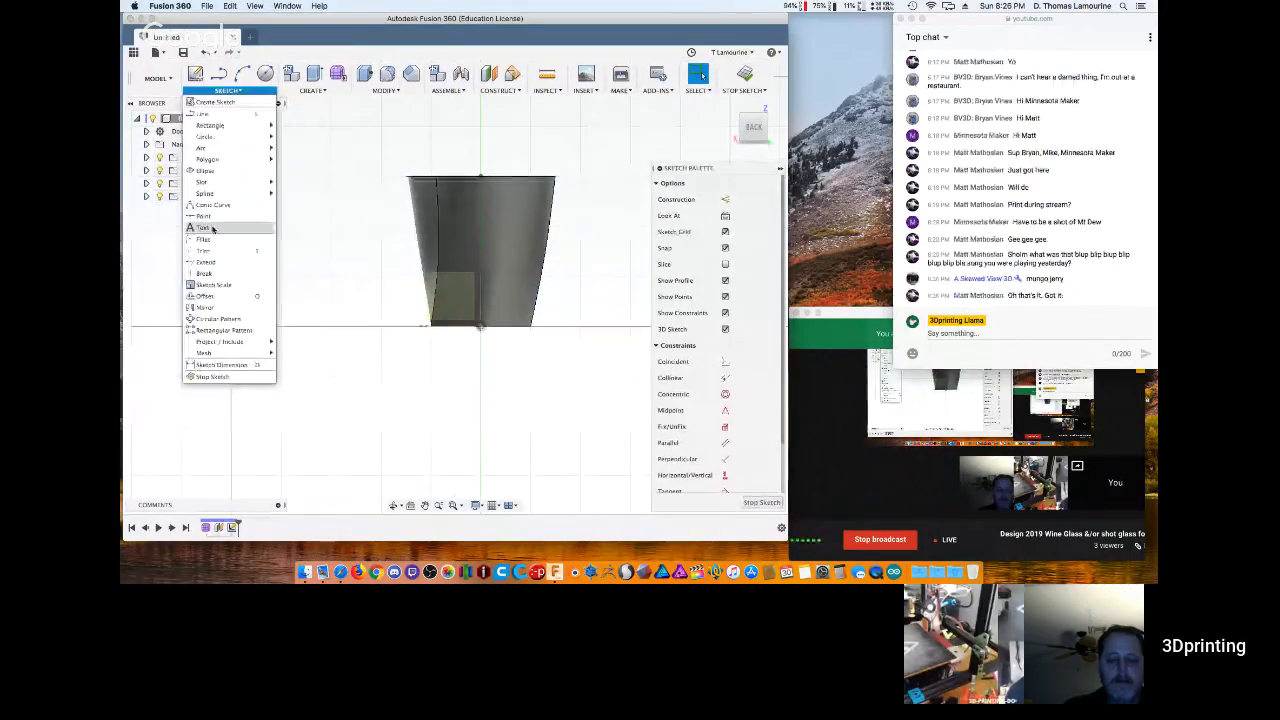
pyautogui.click(212, 229)
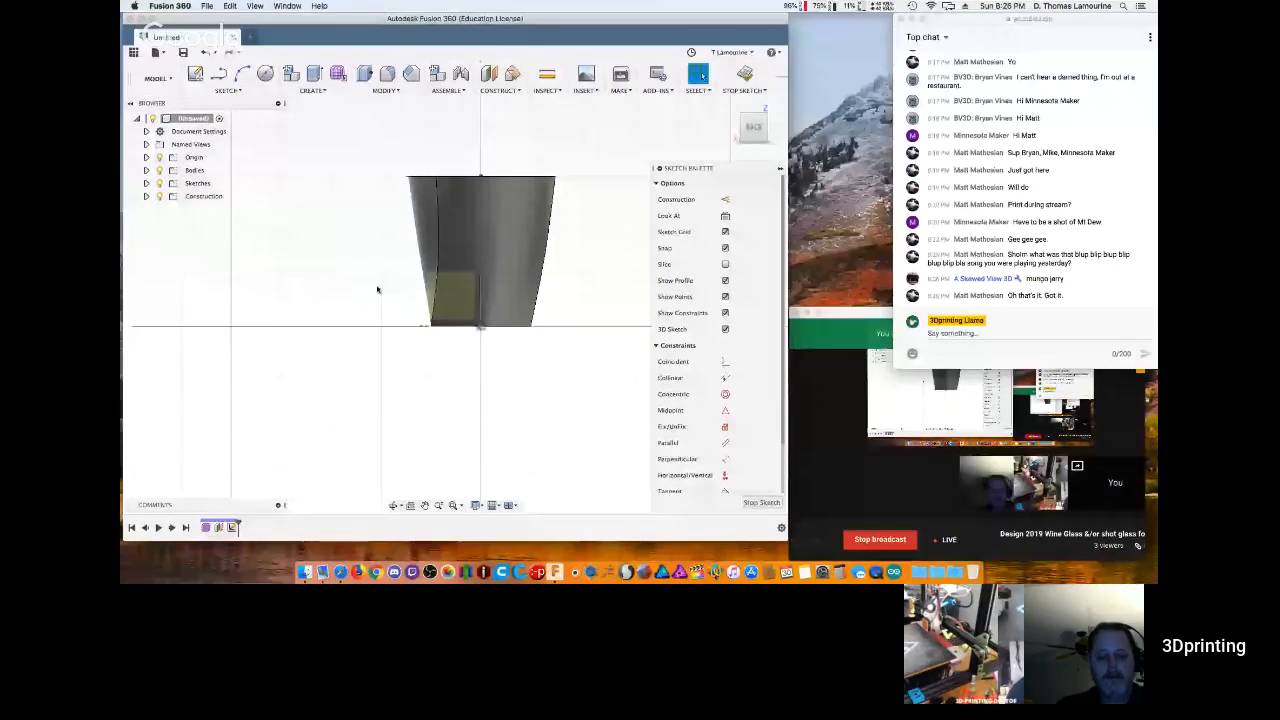
pyautogui.click(441, 286)
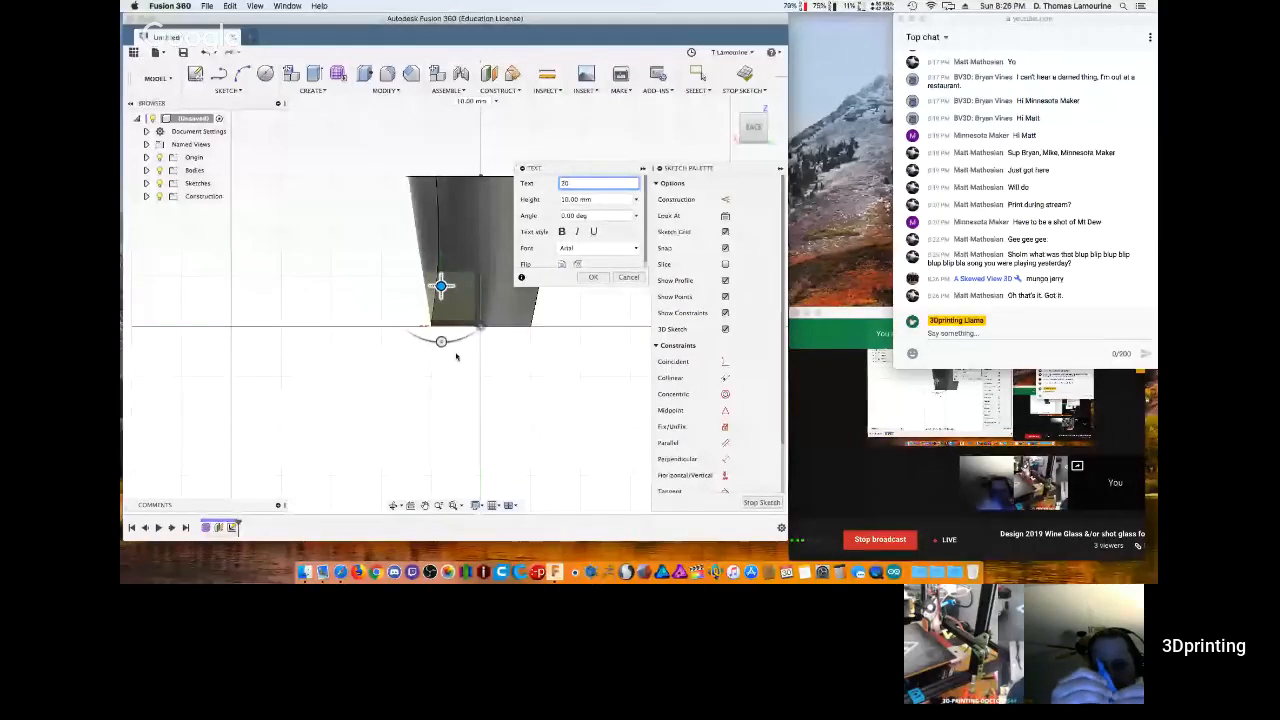
pyautogui.write('2019')
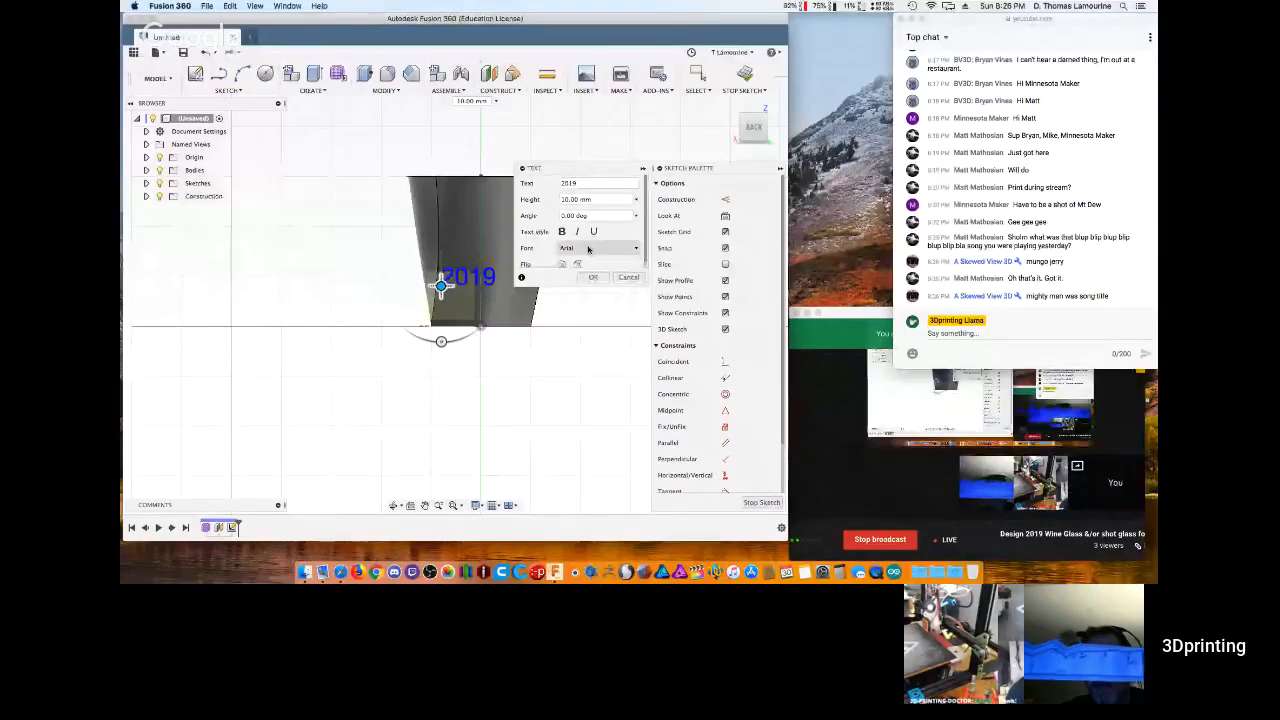
# Make the "2019" text bold and set its font to Kohinoor Telugu.
pyautogui.click(567, 246)
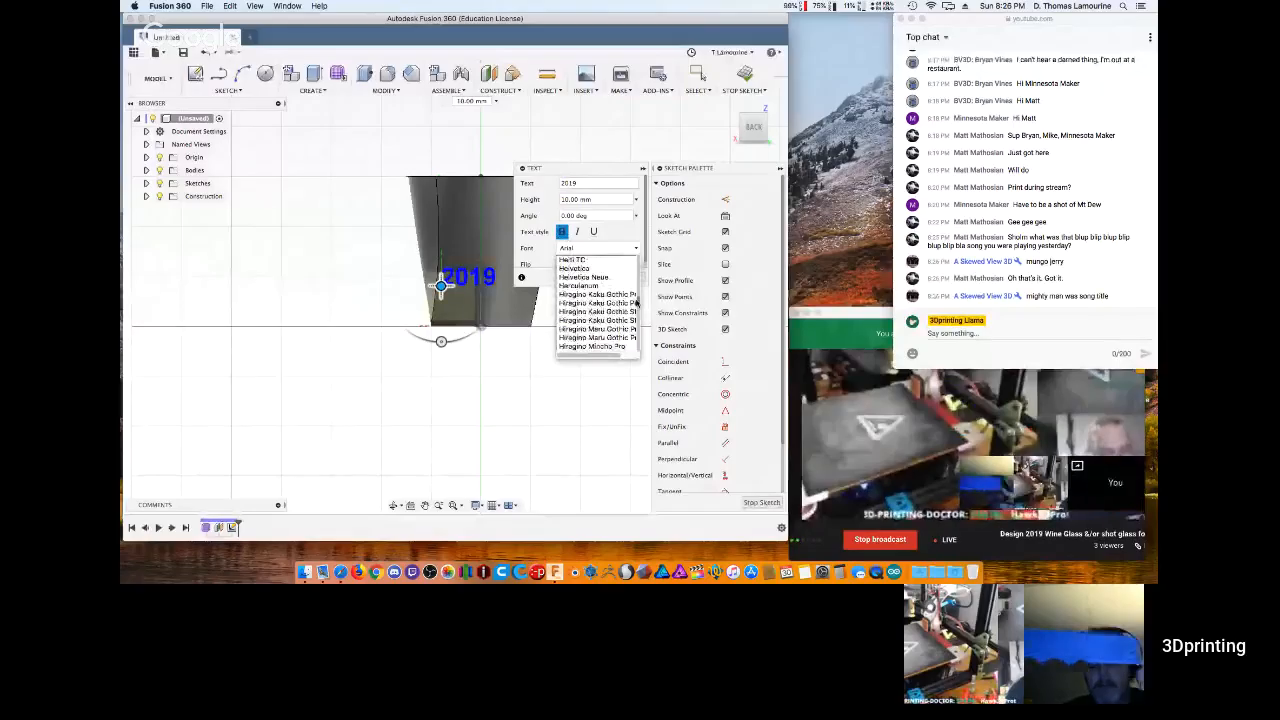
pyautogui.scroll(-5, 636, 302)
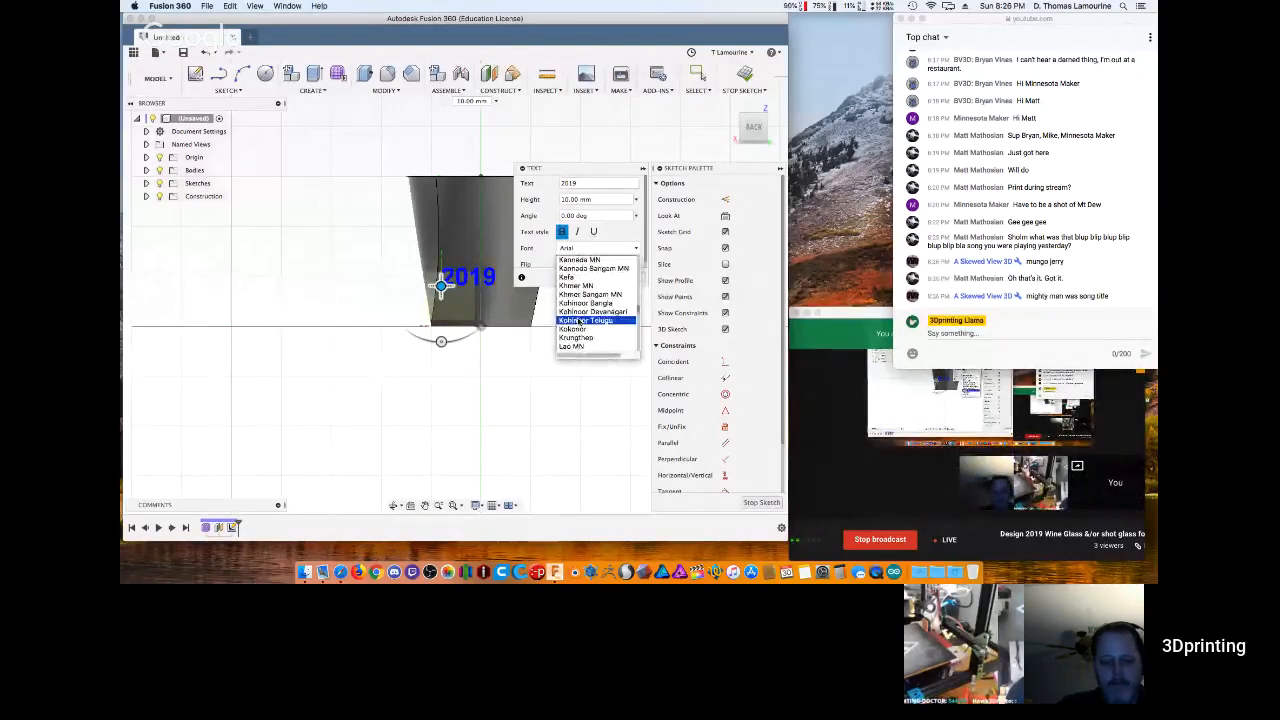
pyautogui.click(580, 320)
pyautogui.click(622, 249)
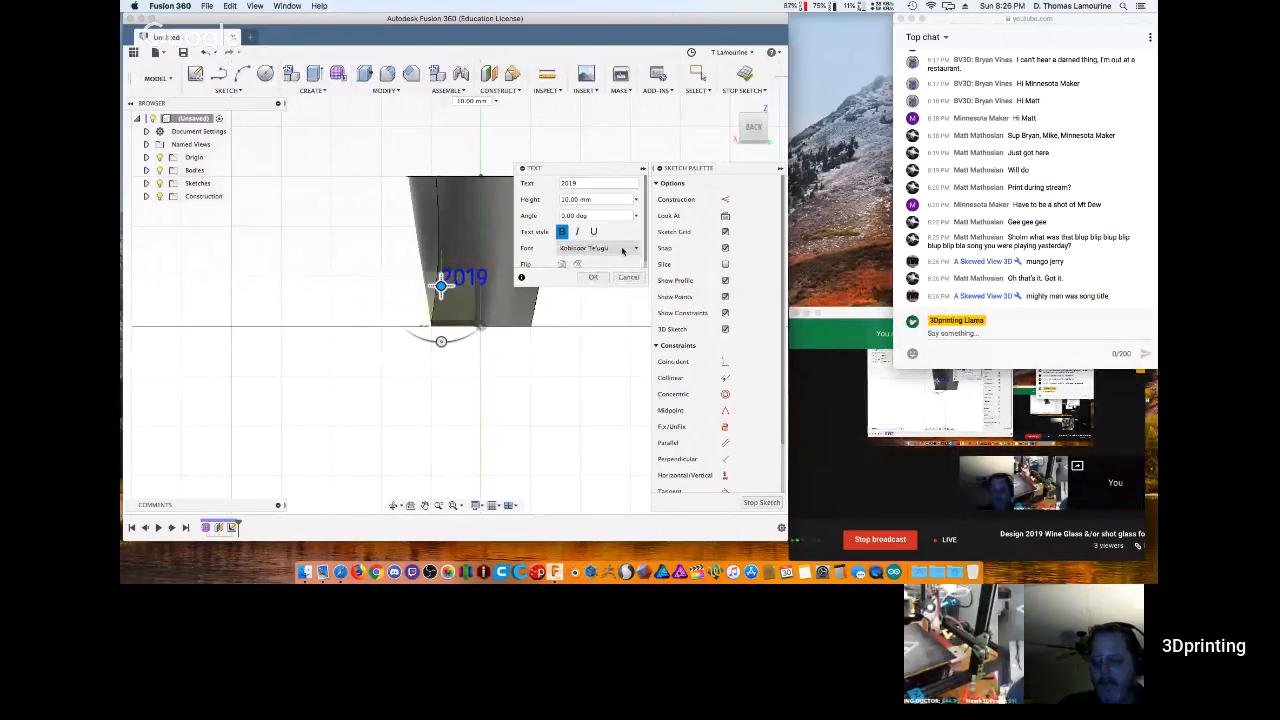
pyautogui.click(622, 250)
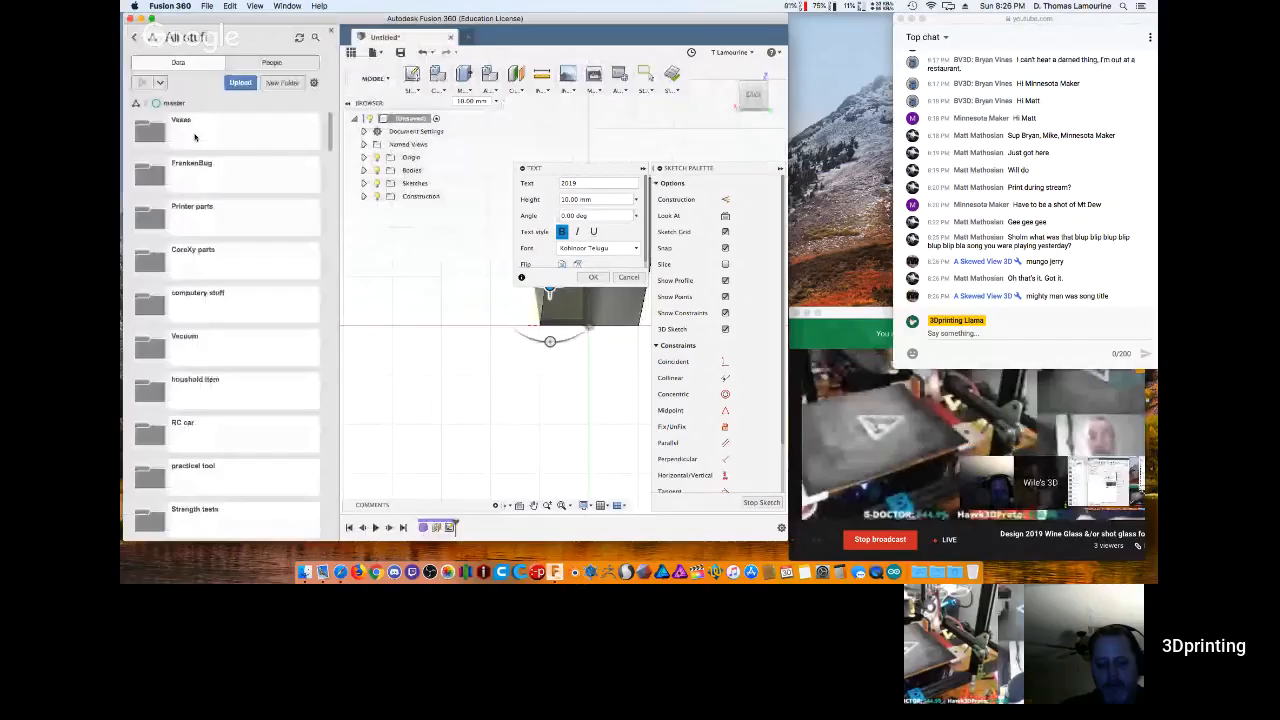
# Confirm the "2019" text, finish the sketch and open the "simple vase 2019" design from the Vases folder for reference.
pyautogui.click(195, 137)
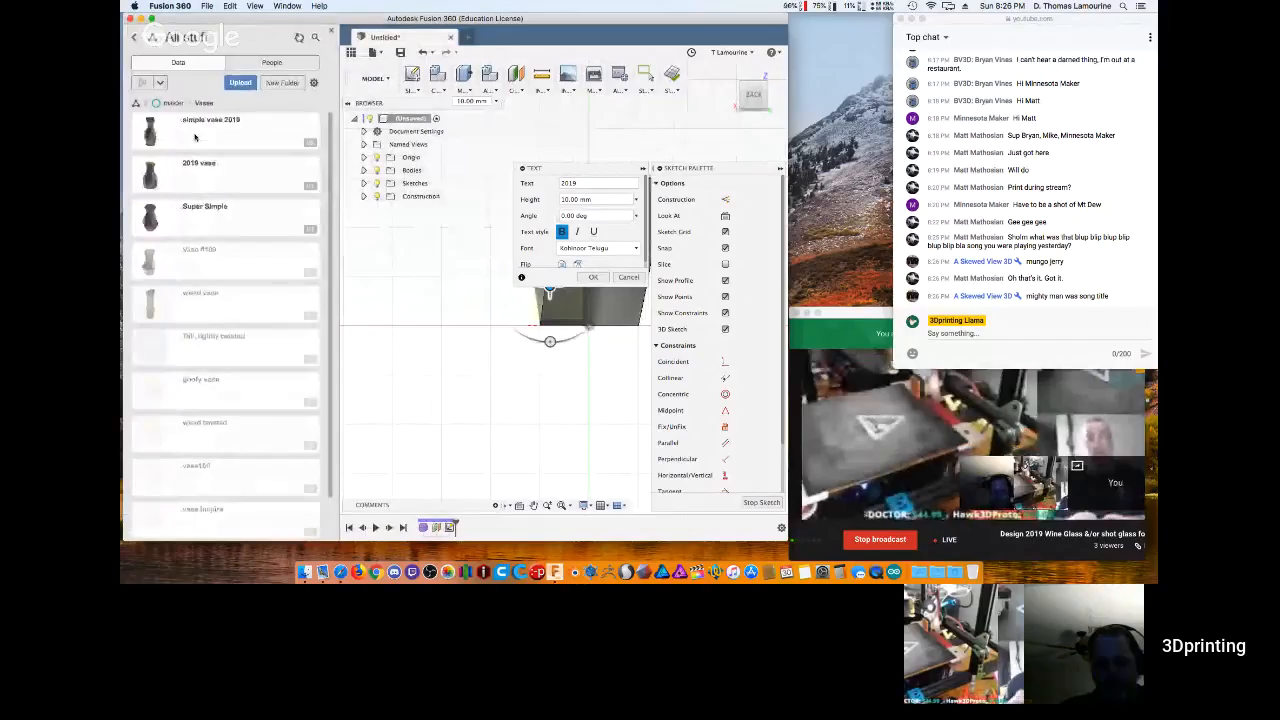
pyautogui.press('Return')
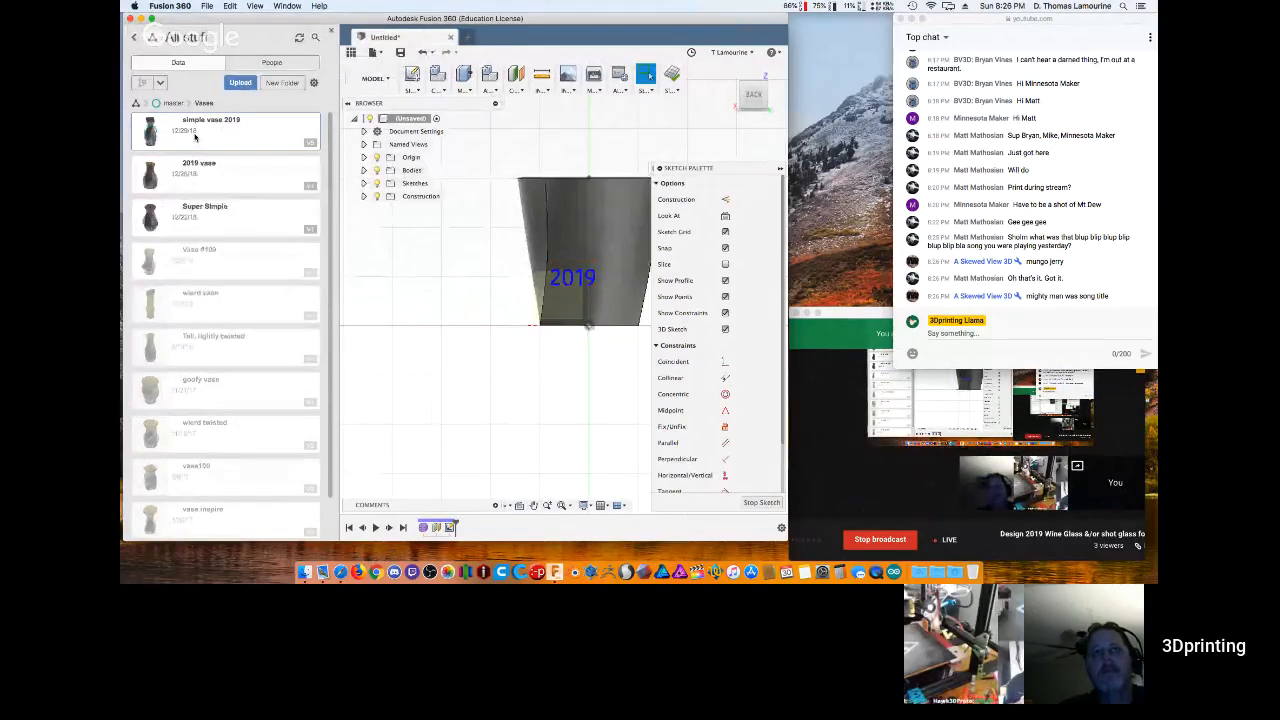
pyautogui.click(761, 502)
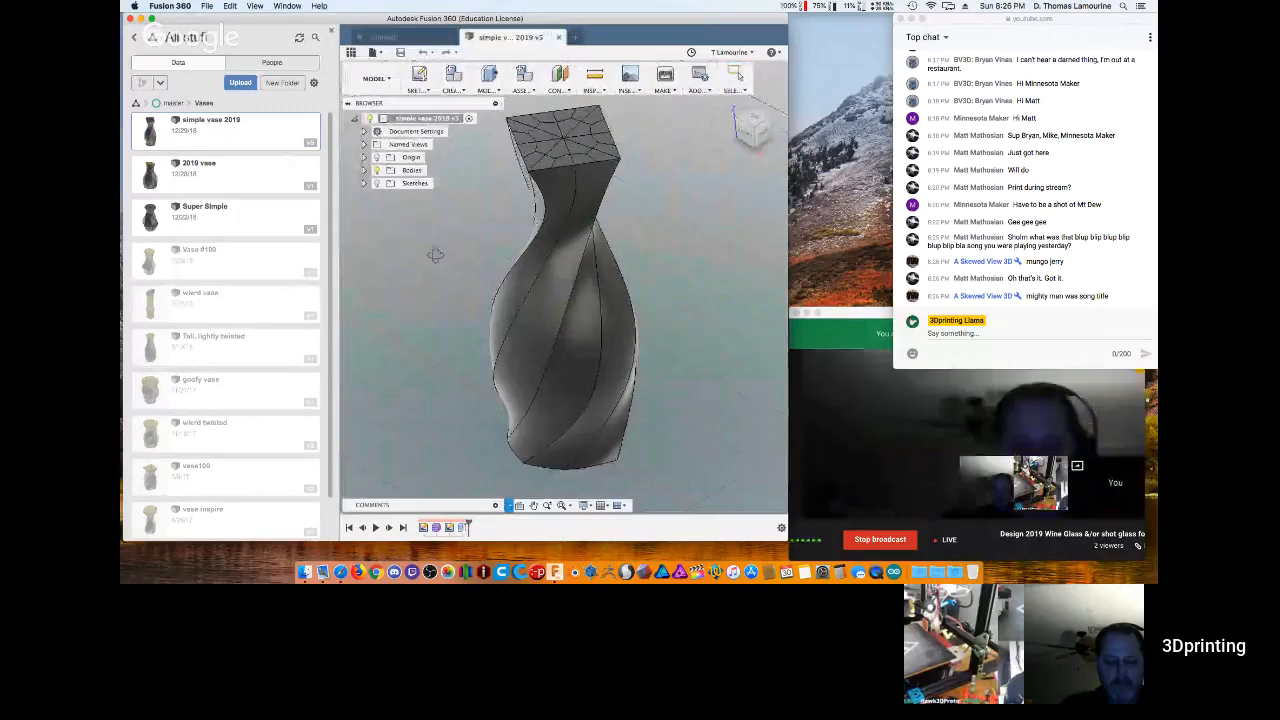
# Open the vase's text sketch with its bodies hidden and check the font, height and angle of the "2019" text.
pyautogui.keyDown('shift'); pyautogui.moveTo(436, 255); pyautogui.dragTo(571, 221, button='middle'); pyautogui.keyUp('shift')
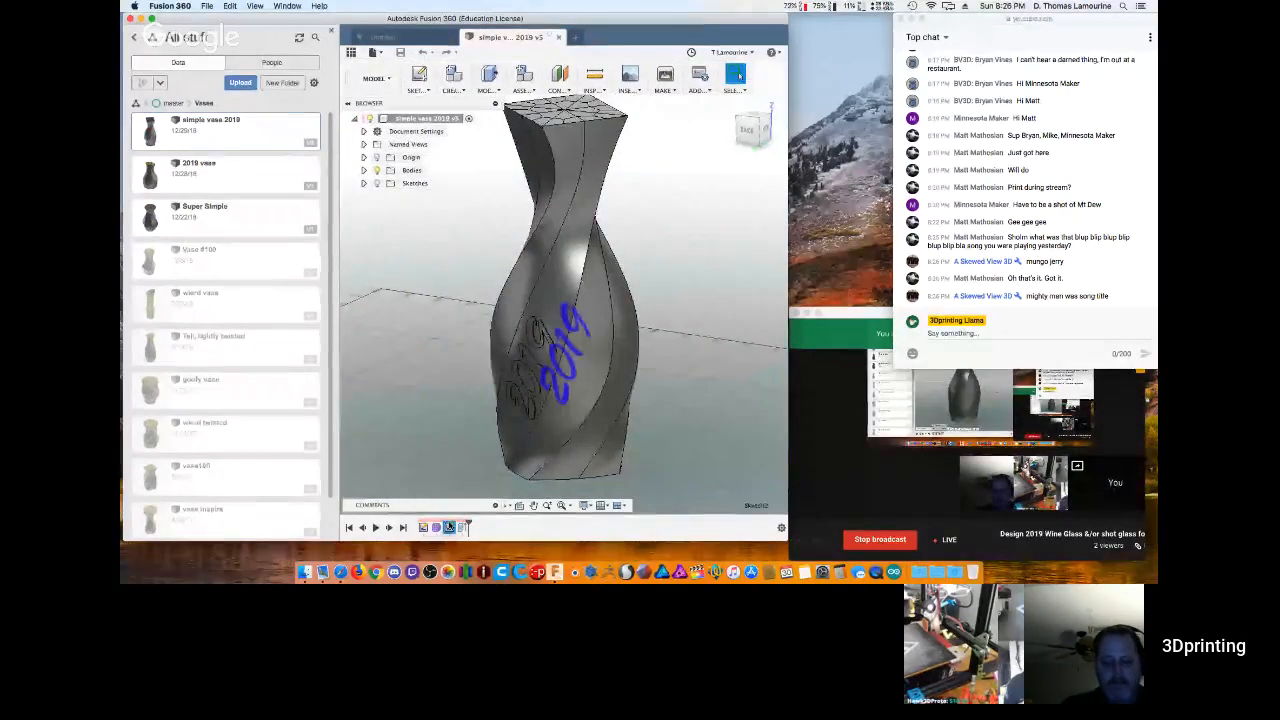
pyautogui.rightClick(449, 527)
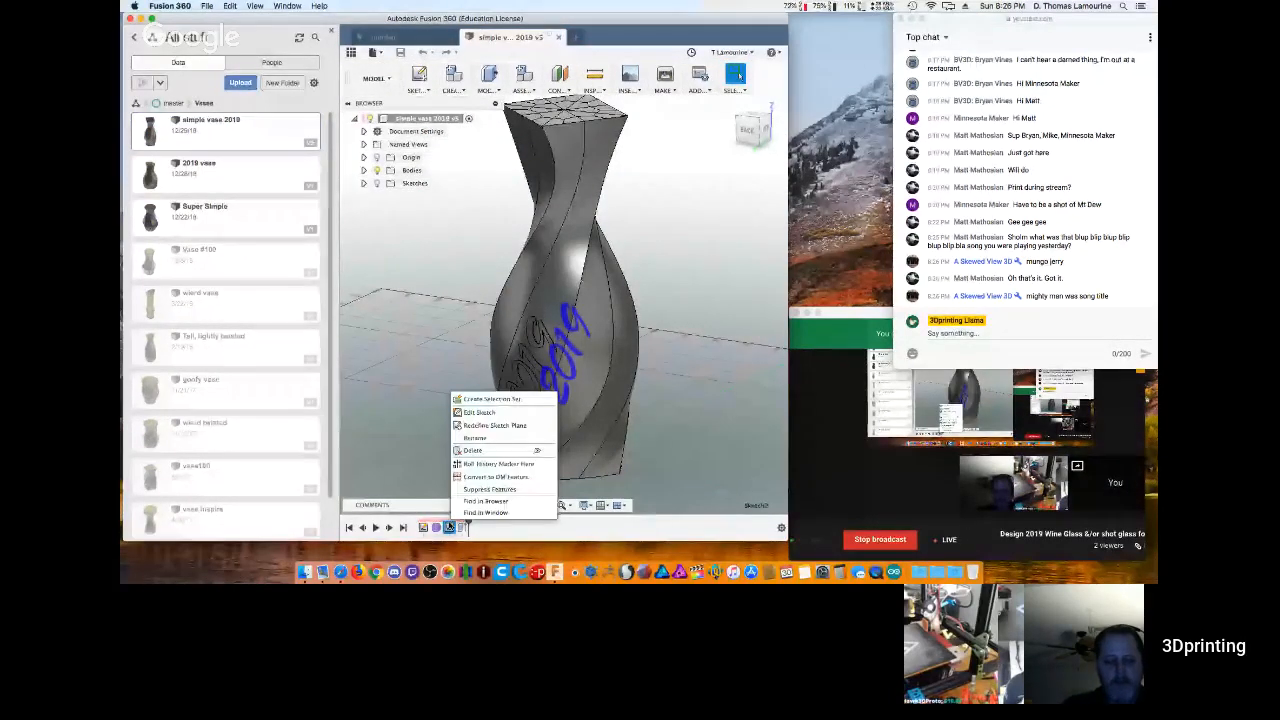
pyautogui.click(470, 412)
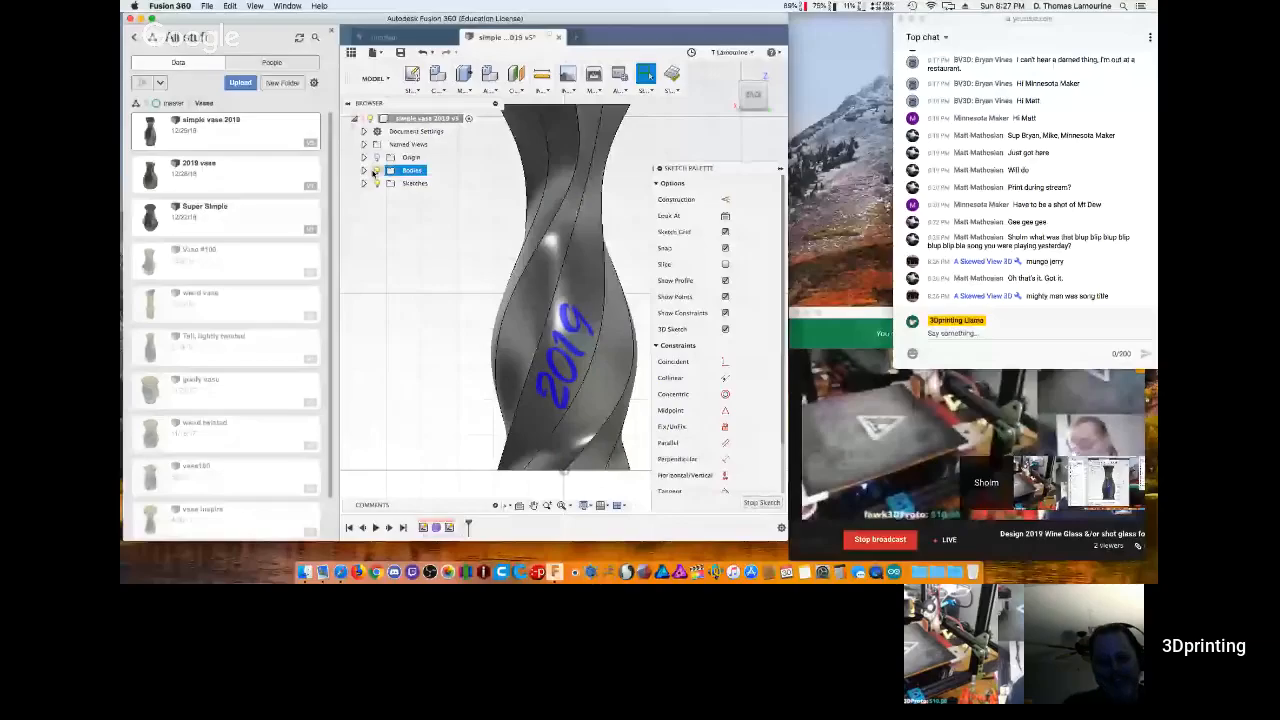
pyautogui.click(376, 171)
pyautogui.doubleClick(561, 342)
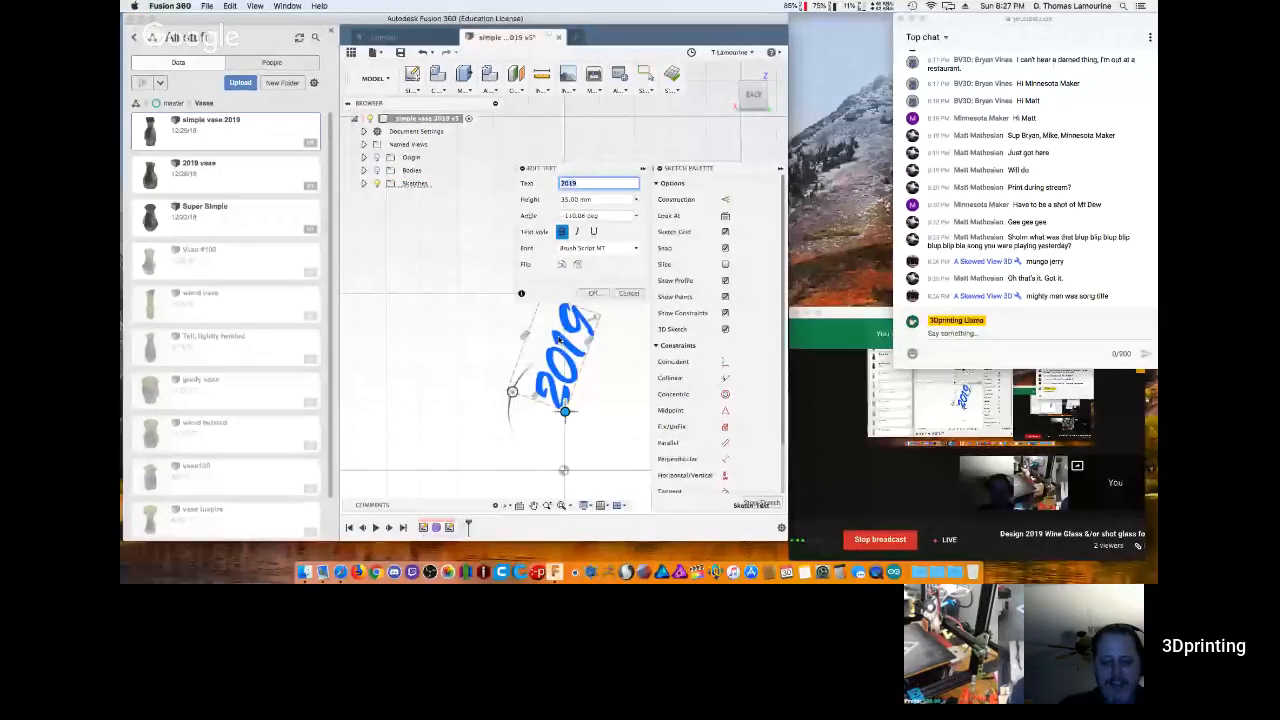
pyautogui.click(609, 252)
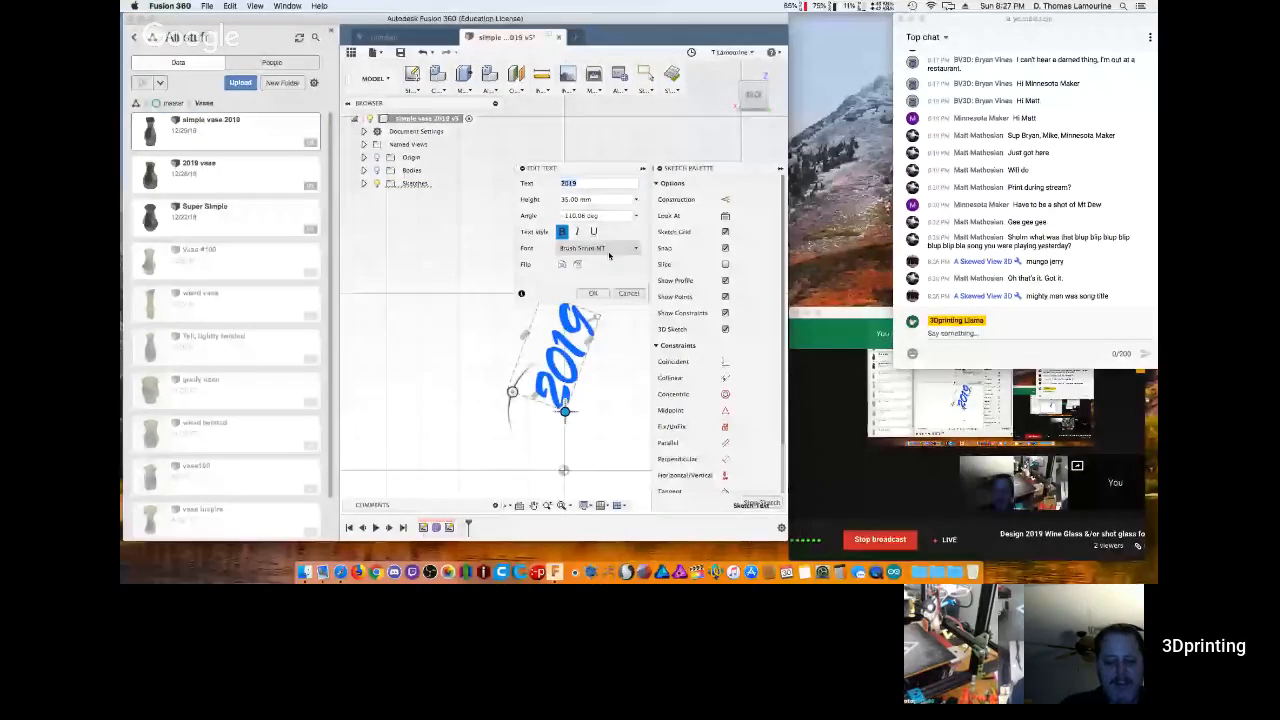
pyautogui.click(593, 293)
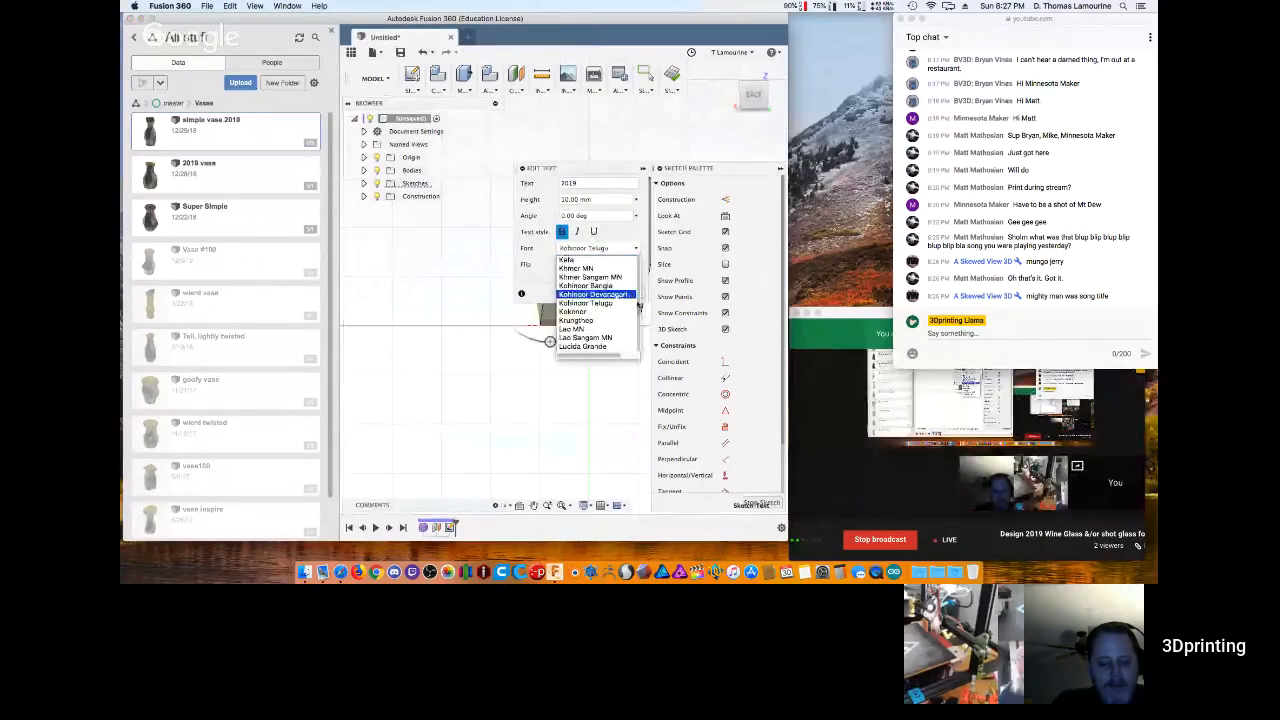
# Set the cup's "2019" text to Brush Script MT at 25 mm height, tilt it about 38 degrees and shift it over the cup.
pyautogui.scroll(10, 639, 314)
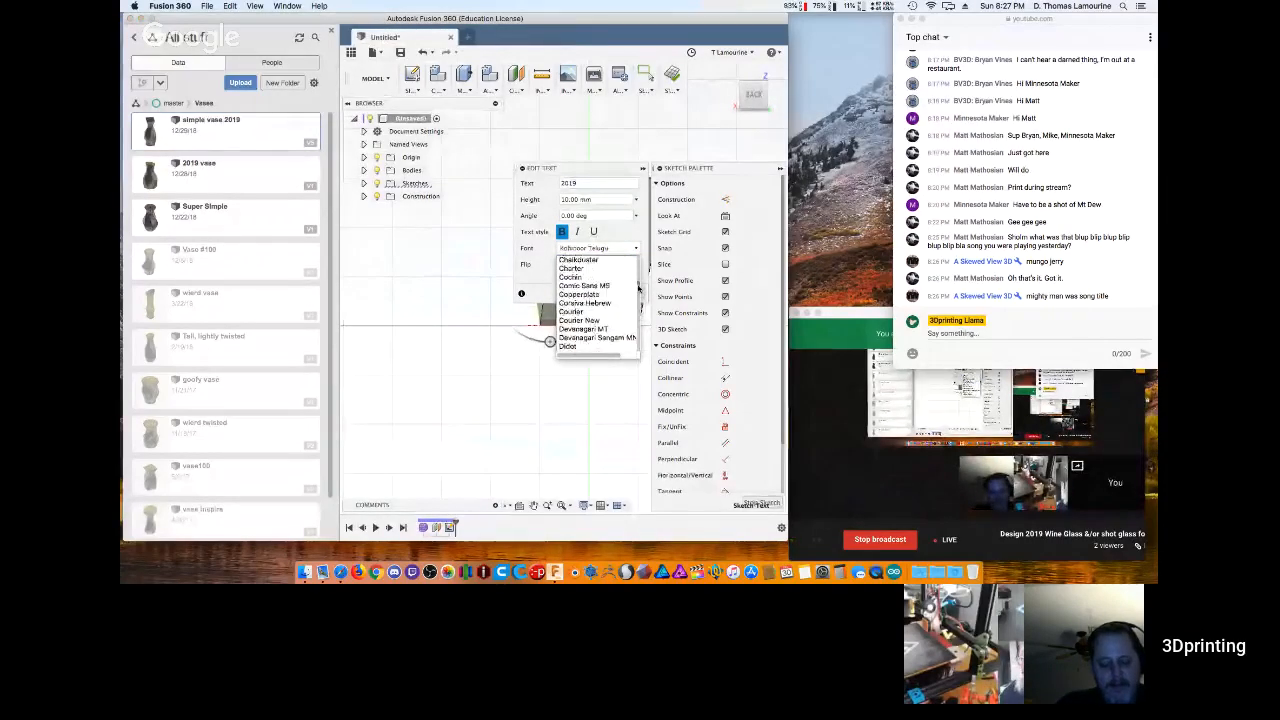
pyautogui.scroll(-5, 641, 280)
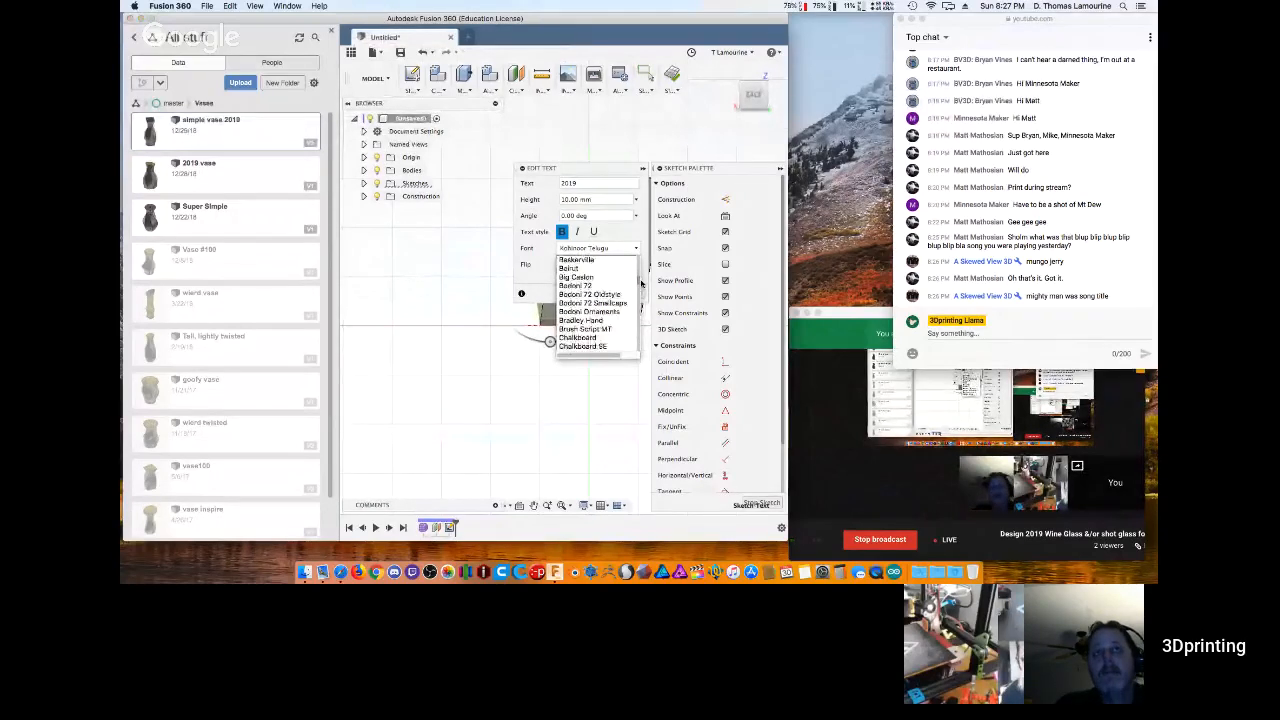
pyautogui.click(597, 321)
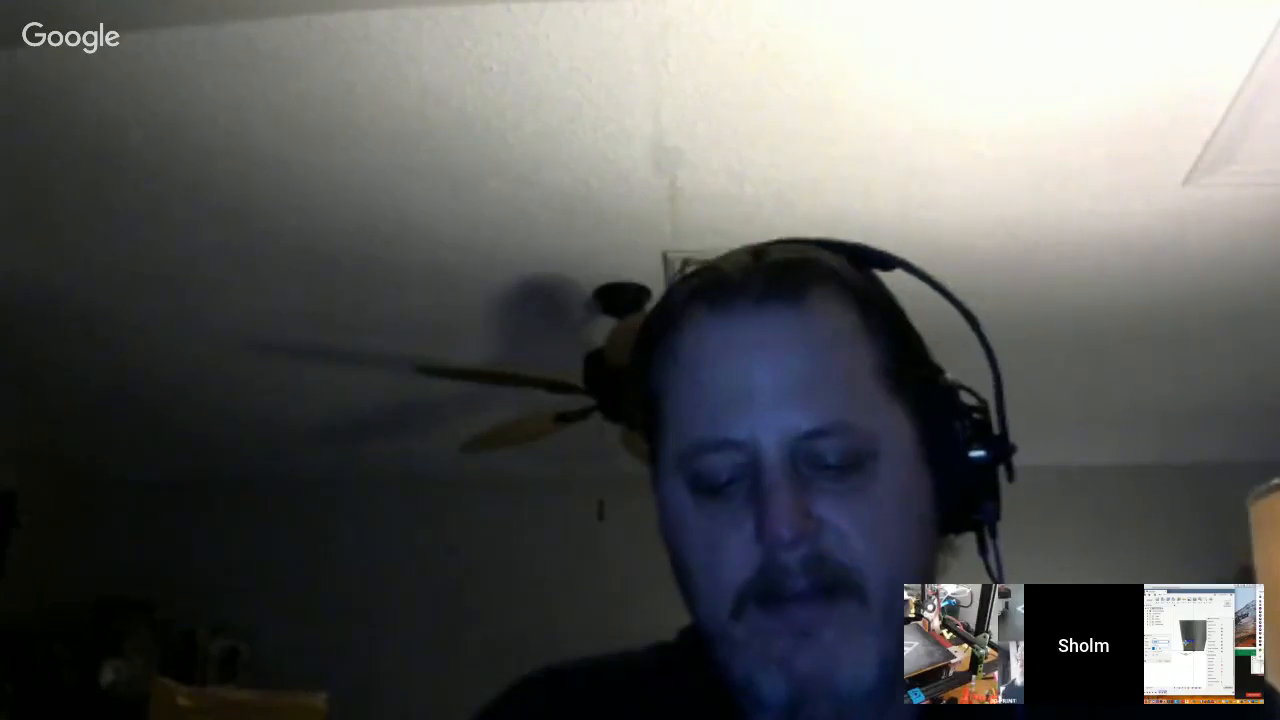
pyautogui.write('6')
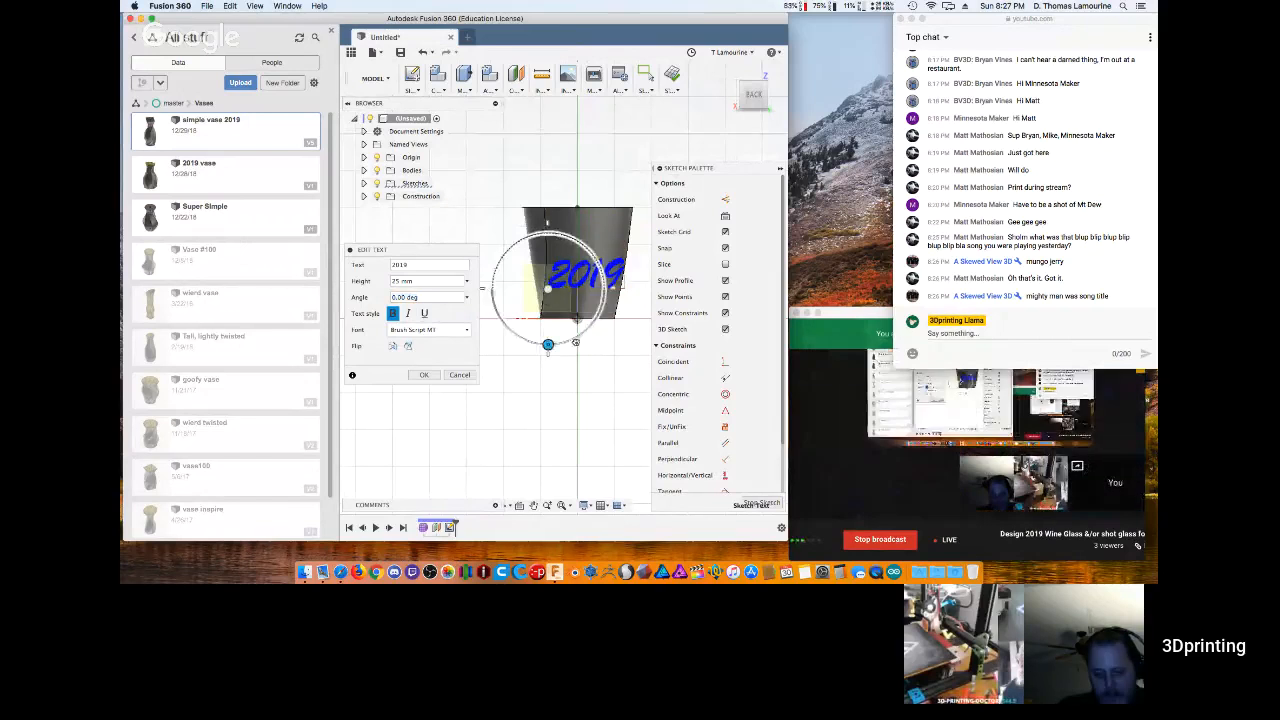
pyautogui.moveTo(548, 345); pyautogui.dragTo(582, 332)
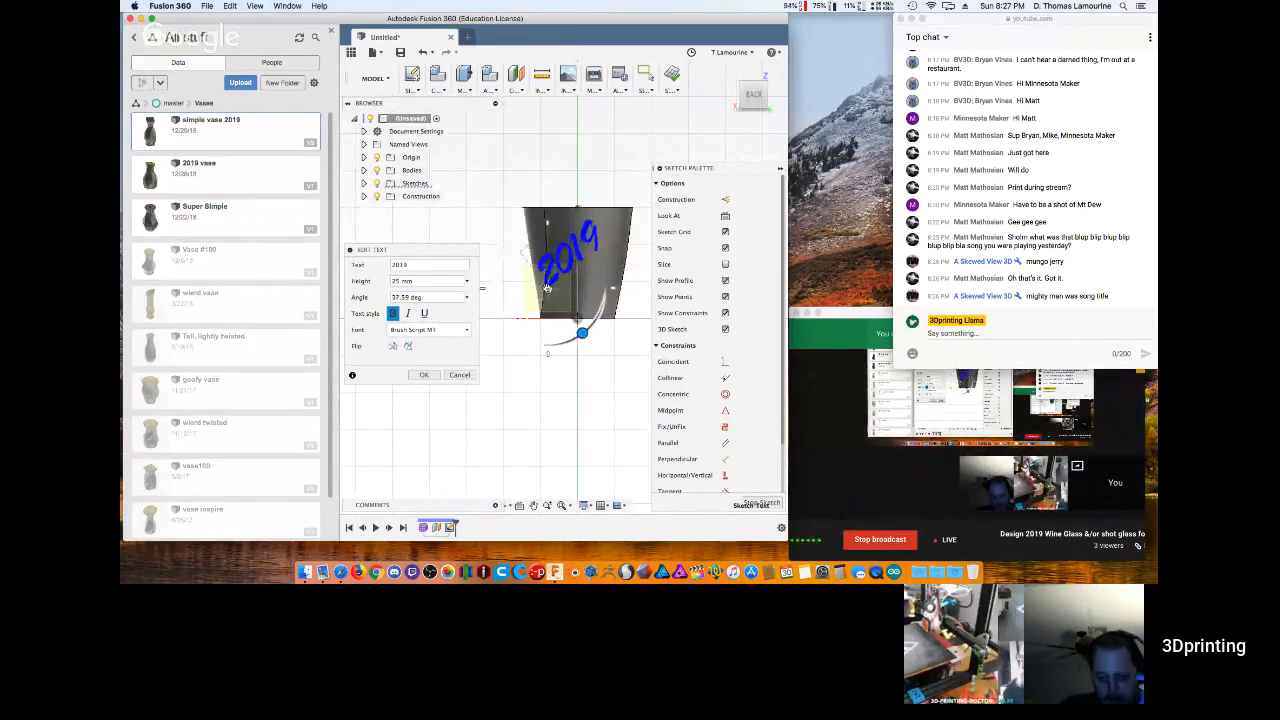
pyautogui.moveTo(548, 290); pyautogui.dragTo(563, 296)
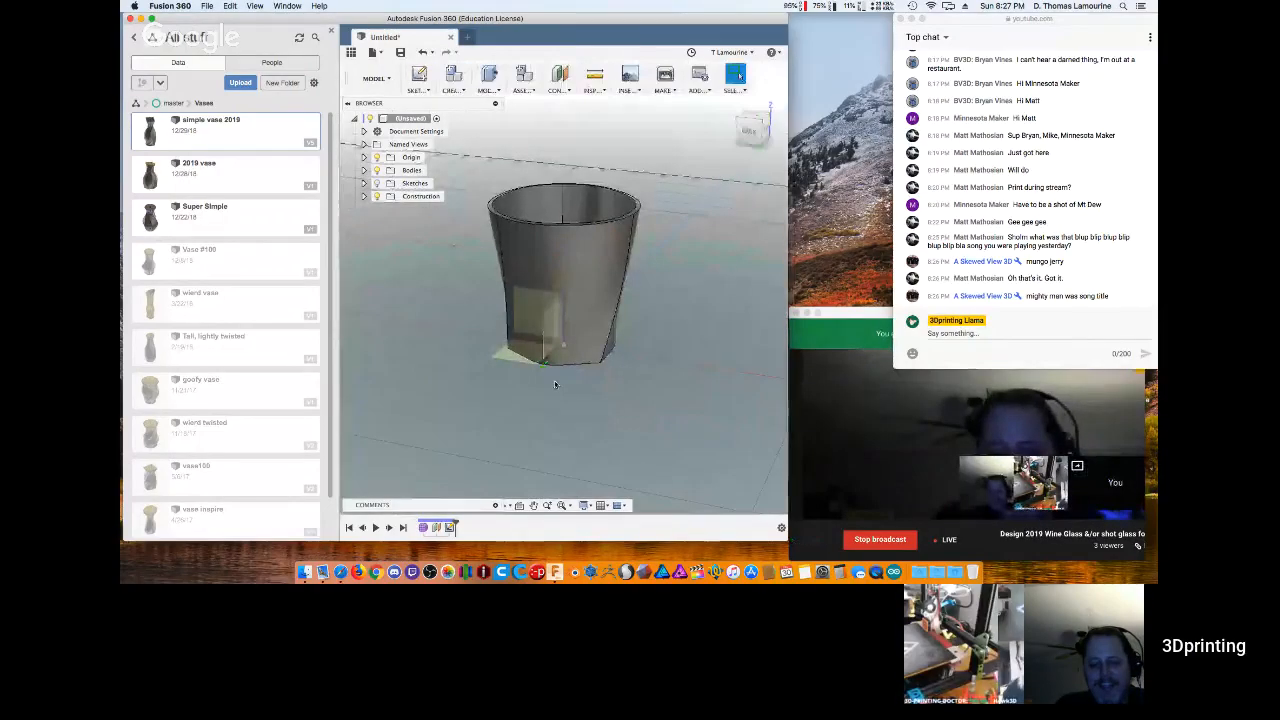
# Show the sketches and extrude the "2019" text 0.75 mm, starting from the cup's outer side face.
pyautogui.click(376, 183)
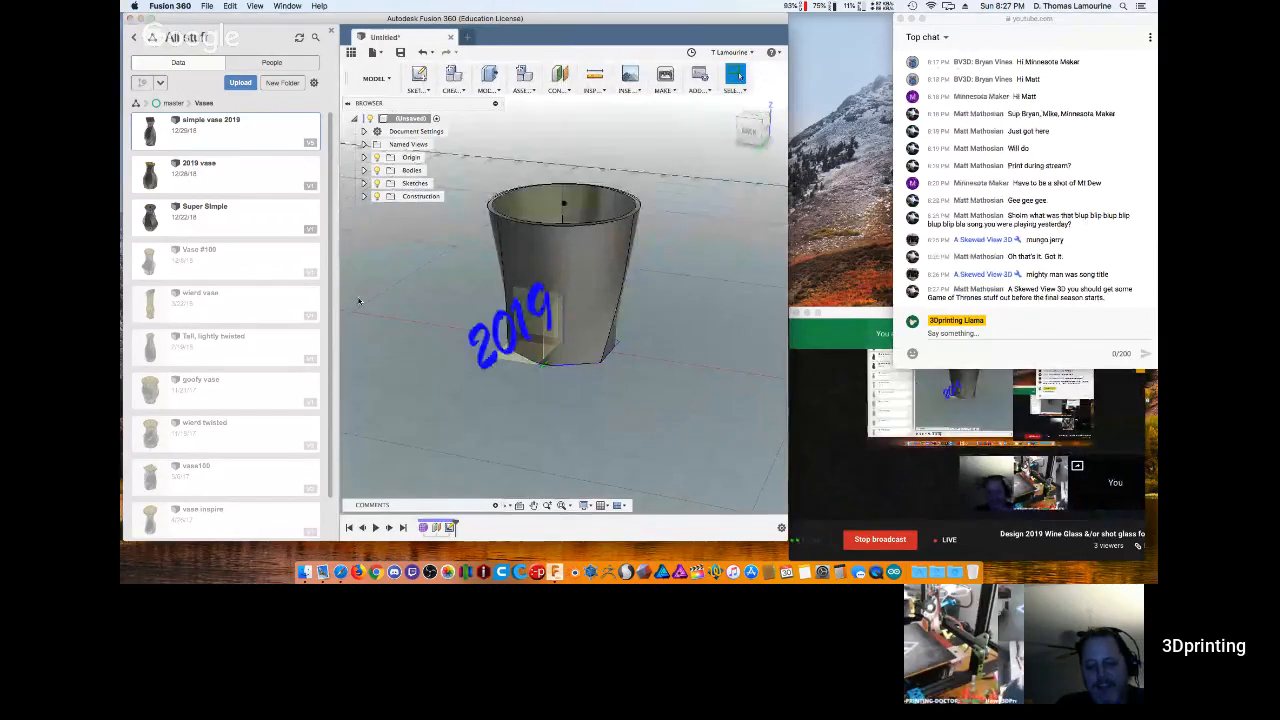
pyautogui.click(487, 343)
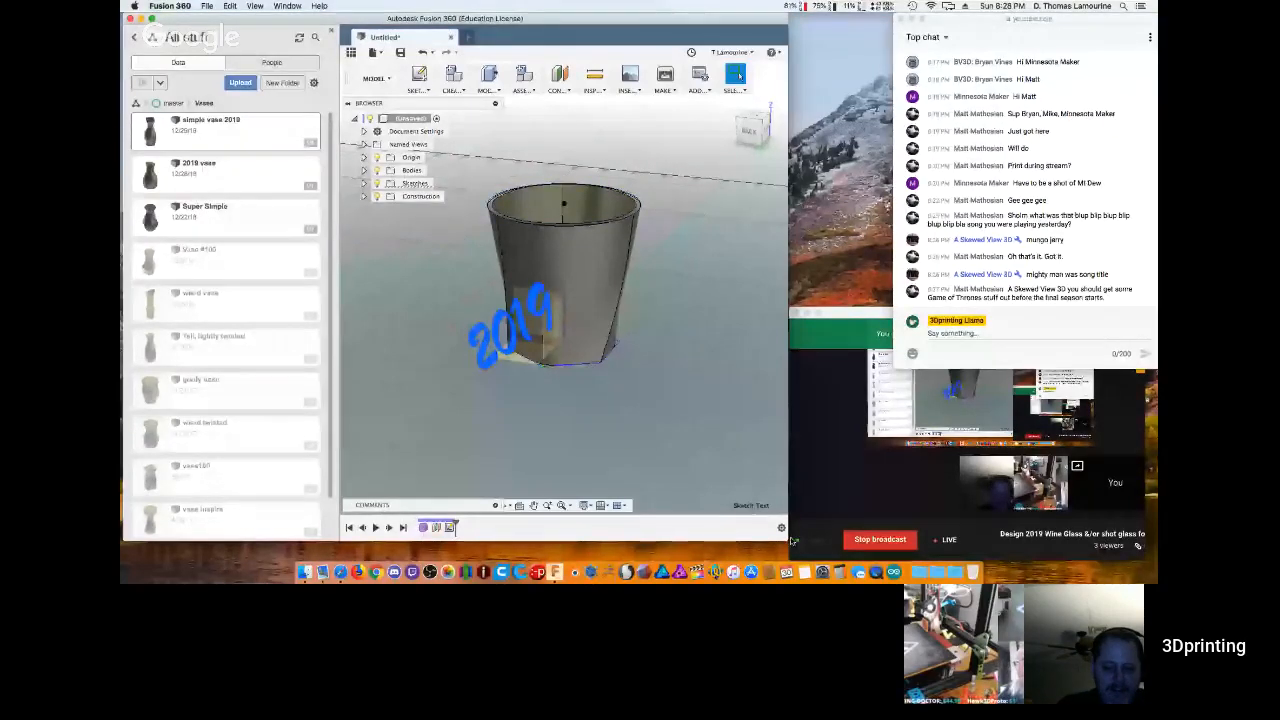
pyautogui.moveTo(790, 540); pyautogui.dragTo(889, 495)
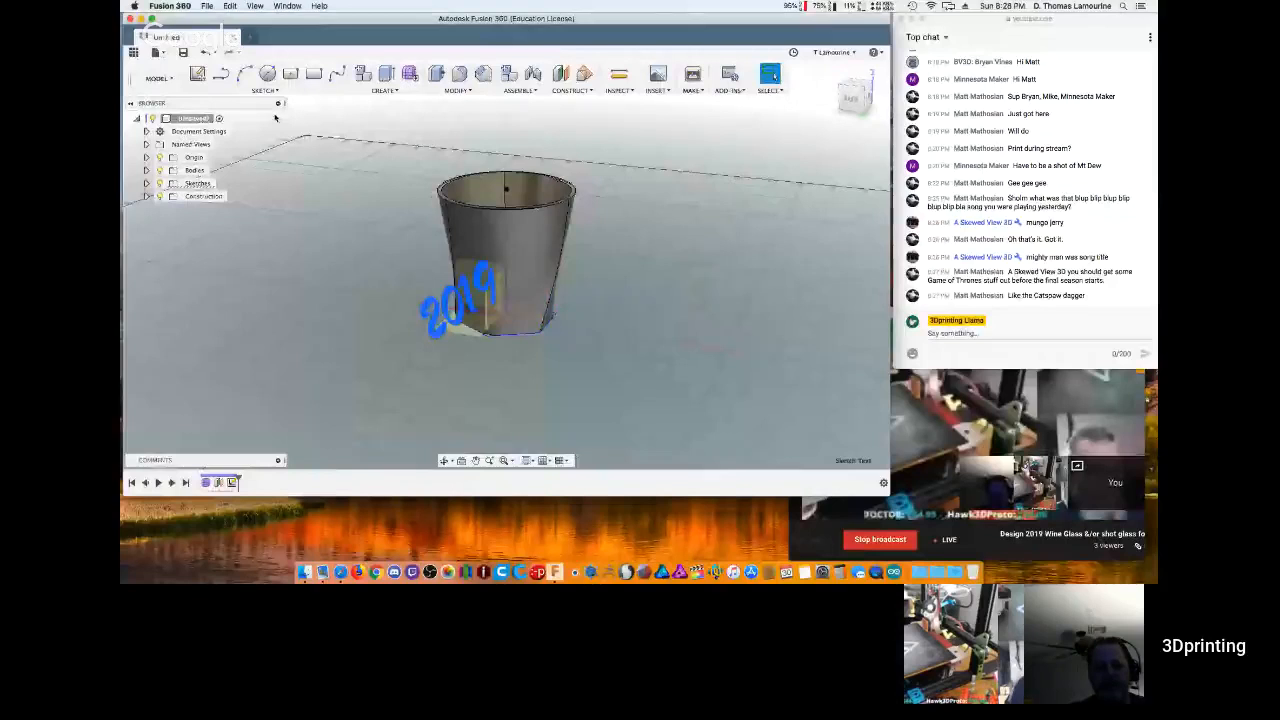
pyautogui.click(386, 75)
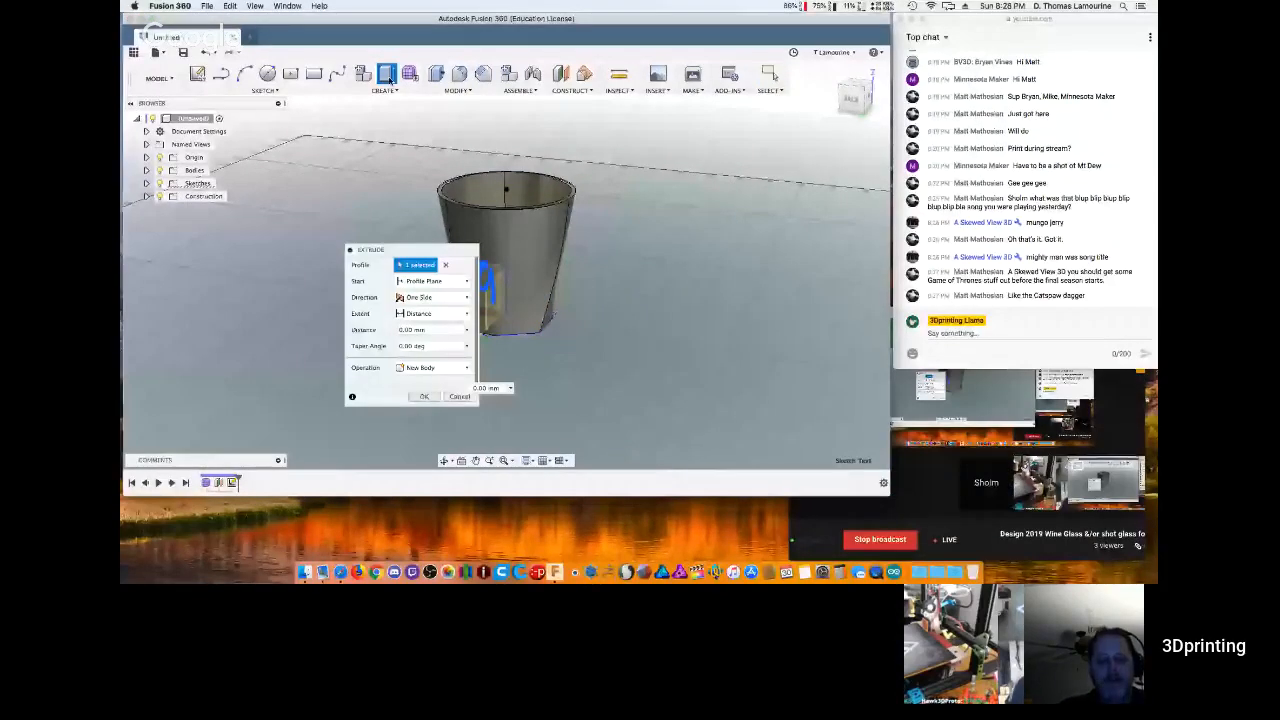
pyautogui.click(432, 281)
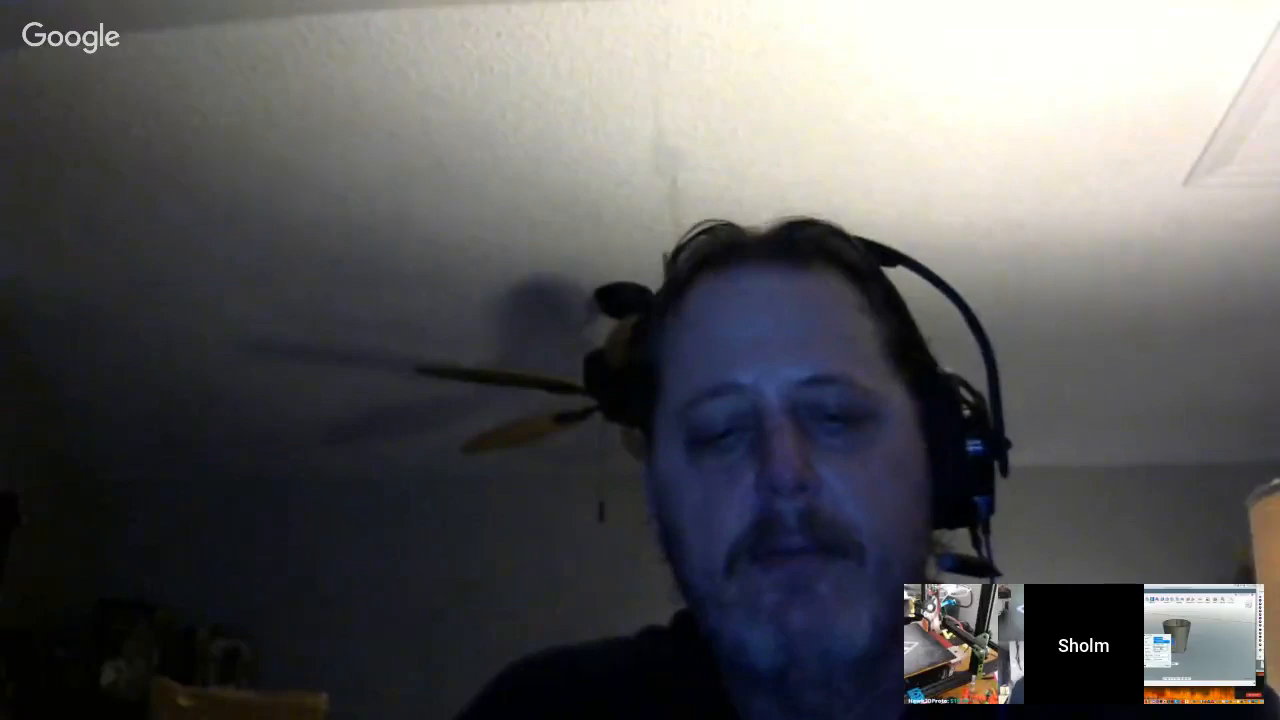
pyautogui.click(425, 318)
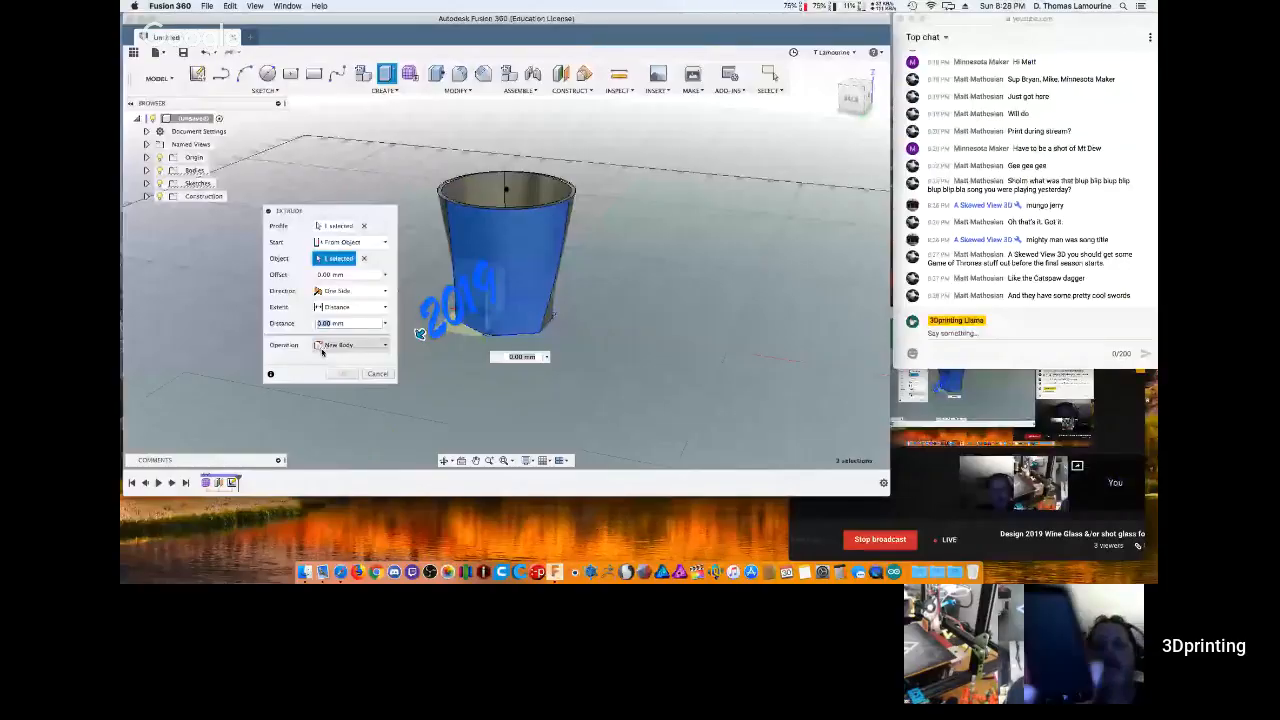
pyautogui.write('73')
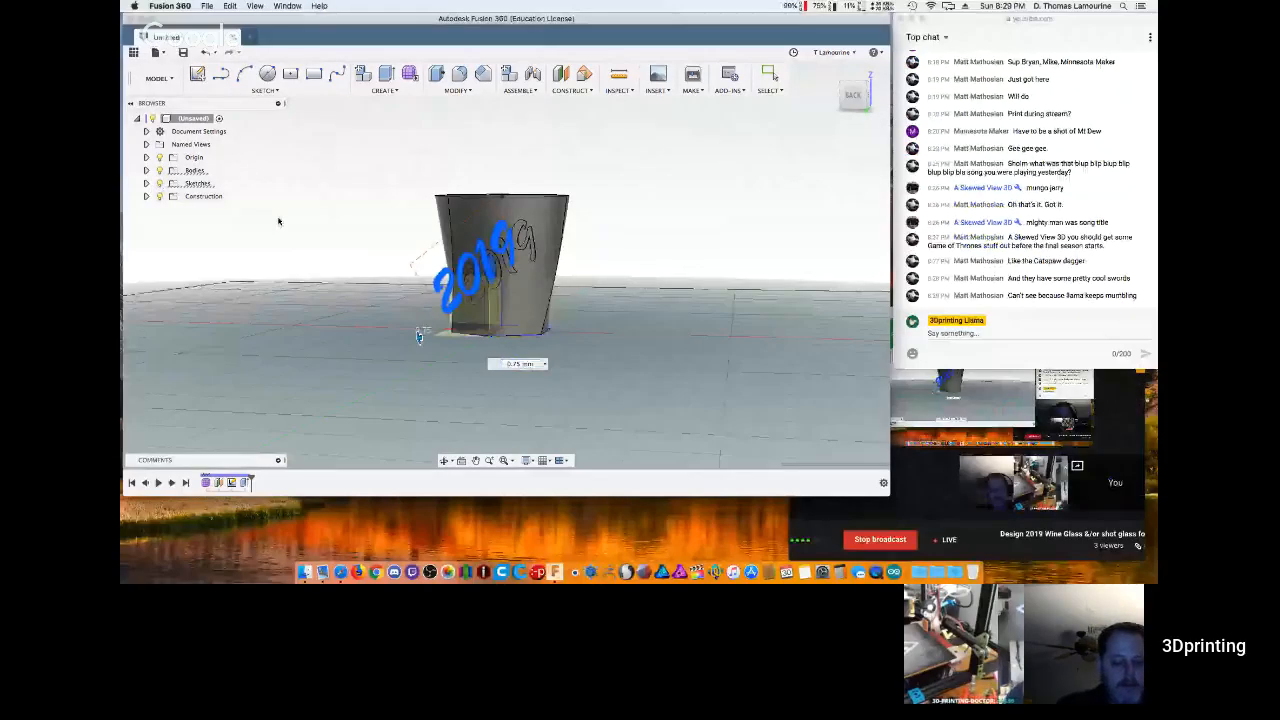
pyautogui.press('Return')
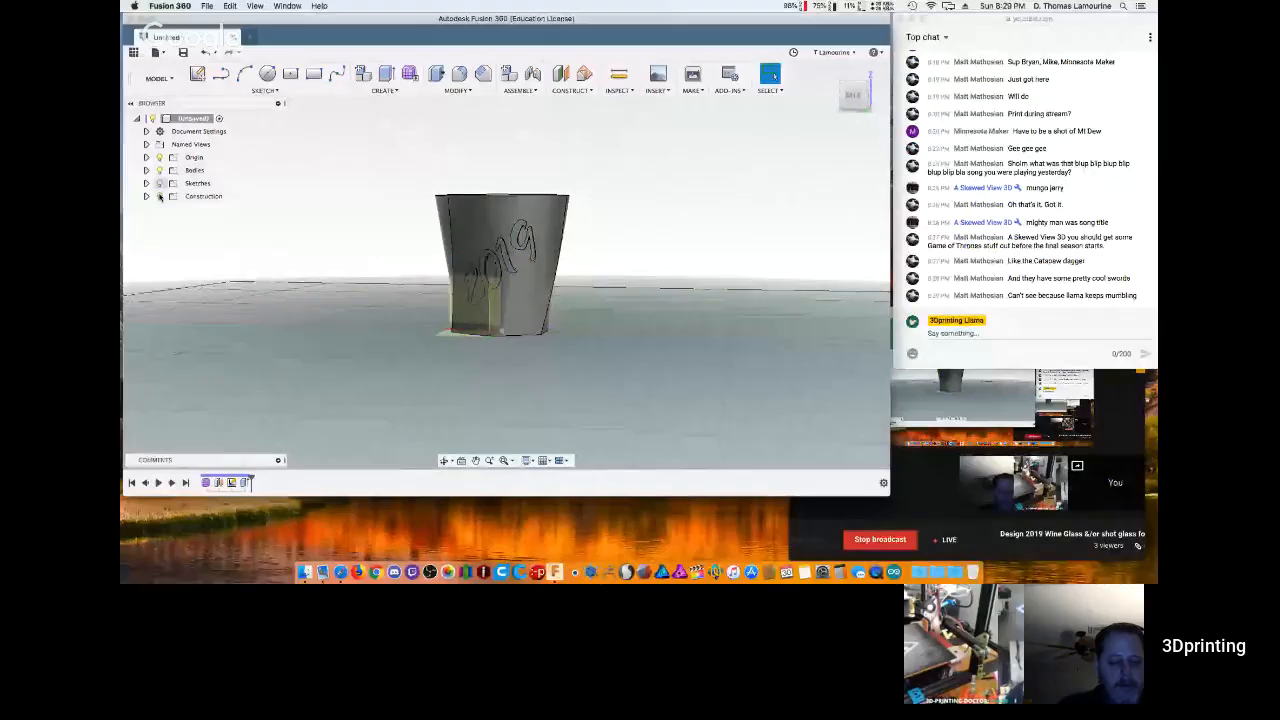
# Hide the construction geometry and inspect the raised text, the base and the inside of the cup.
pyautogui.click(158, 198)
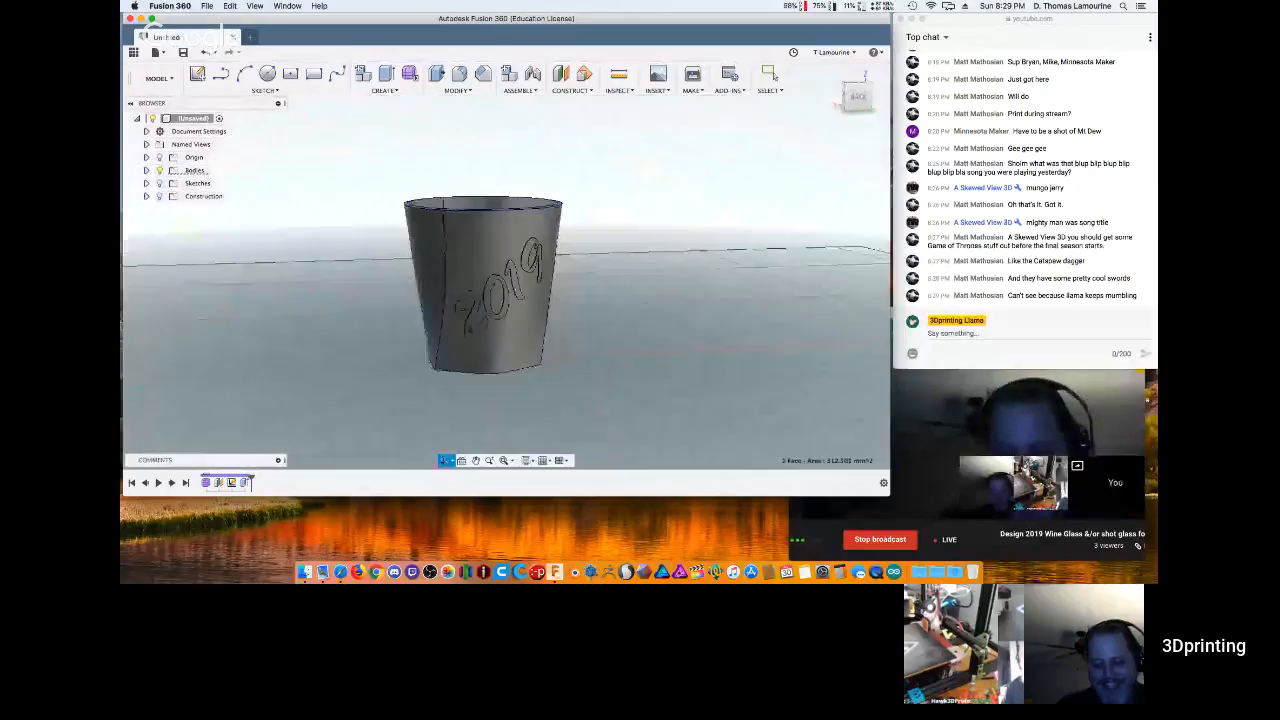
pyautogui.keyDown('shift'); pyautogui.moveTo(440, 264); pyautogui.dragTo(413, 268, button='middle'); pyautogui.keyUp('shift')
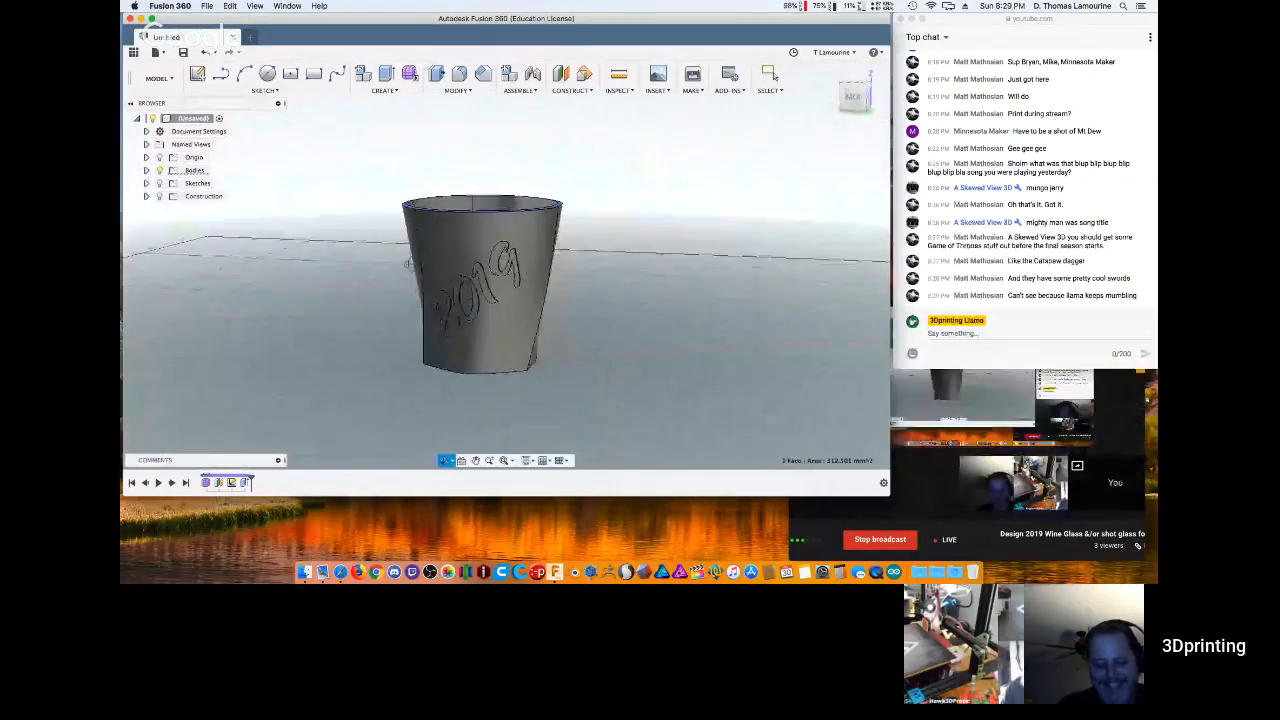
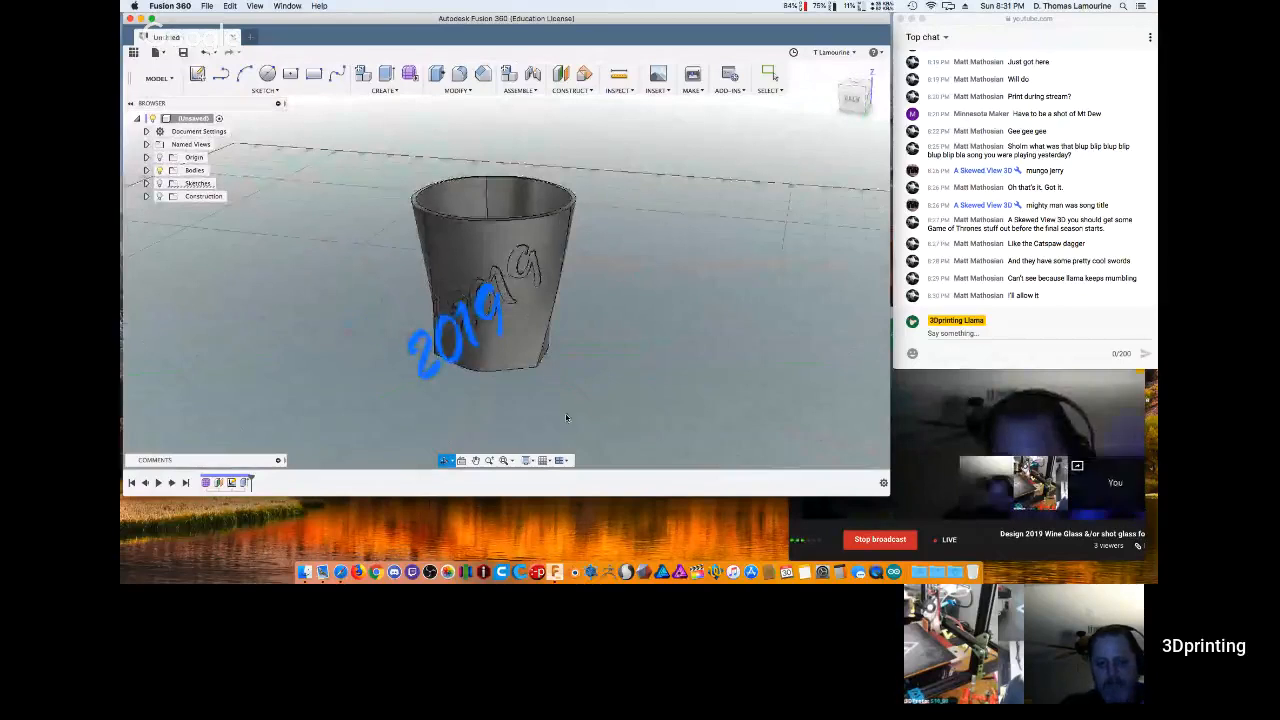
pyautogui.keyDown('shift'); pyautogui.moveTo(563, 420); pyautogui.dragTo(379, 462, button='middle'); pyautogui.keyUp('shift')
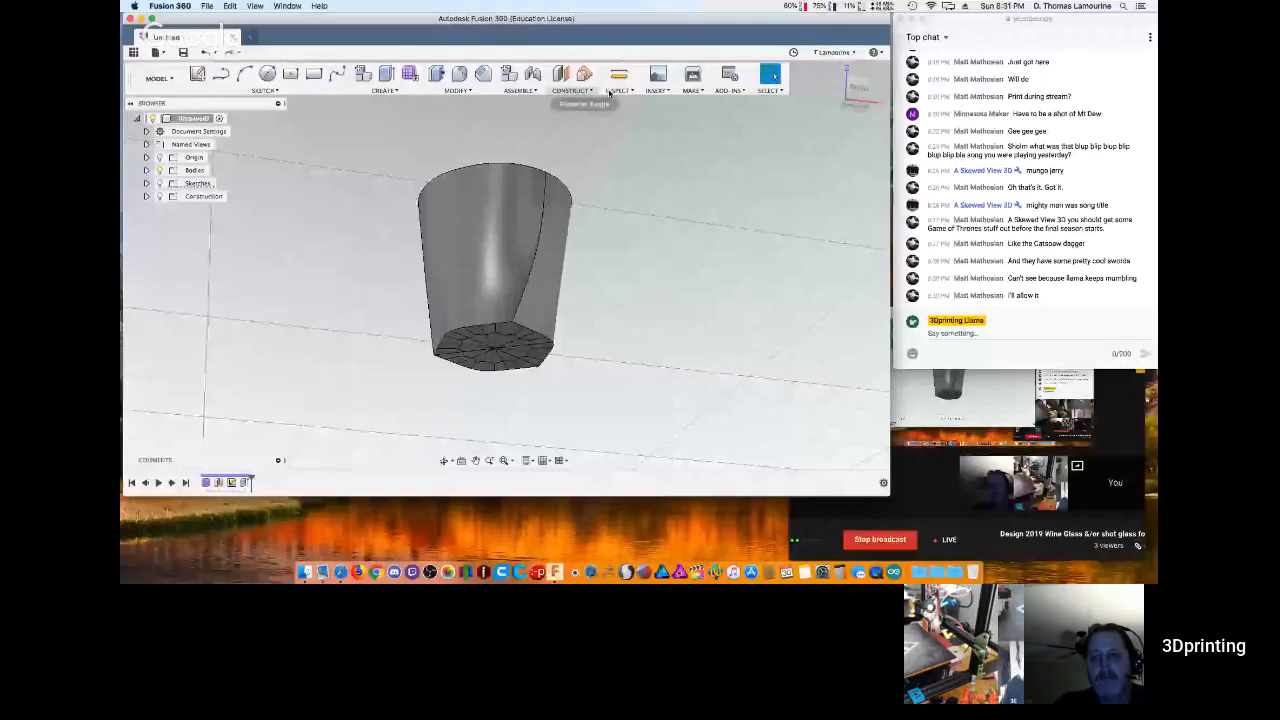
pyautogui.keyDown('shift'); pyautogui.moveTo(606, 118); pyautogui.dragTo(581, 251, button='middle'); pyautogui.keyUp('shift')
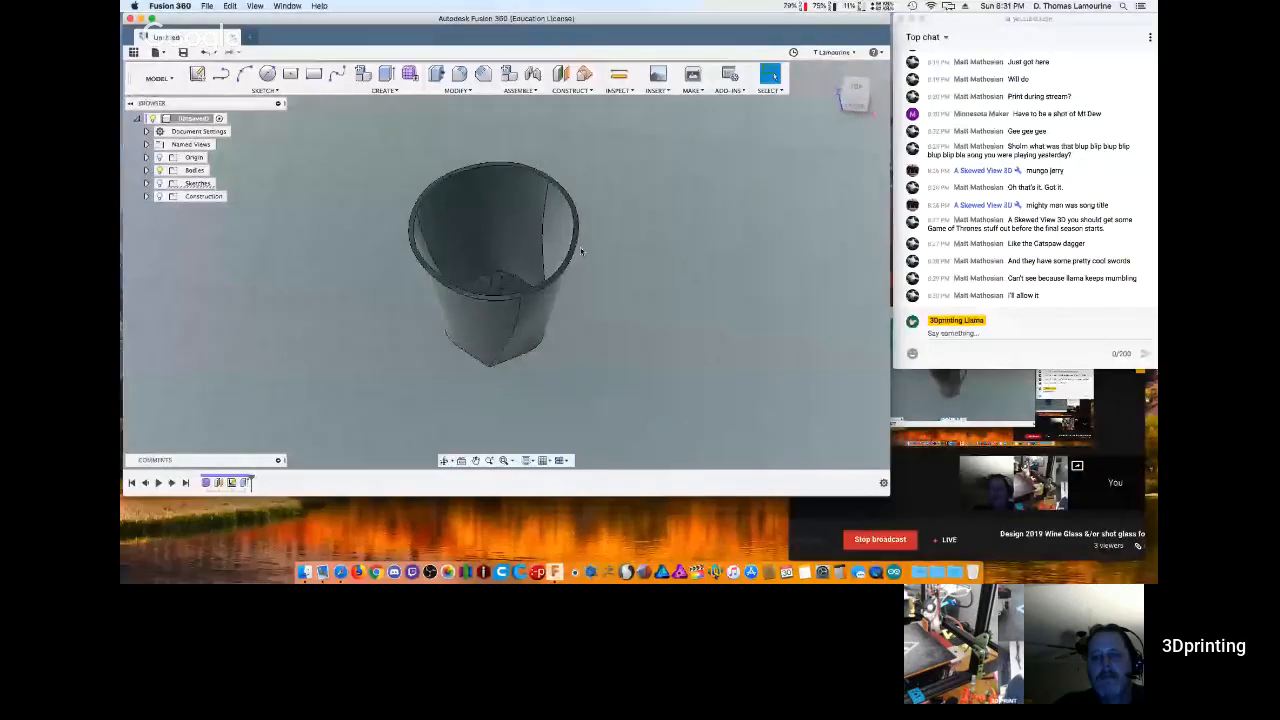
pyautogui.click(618, 90)
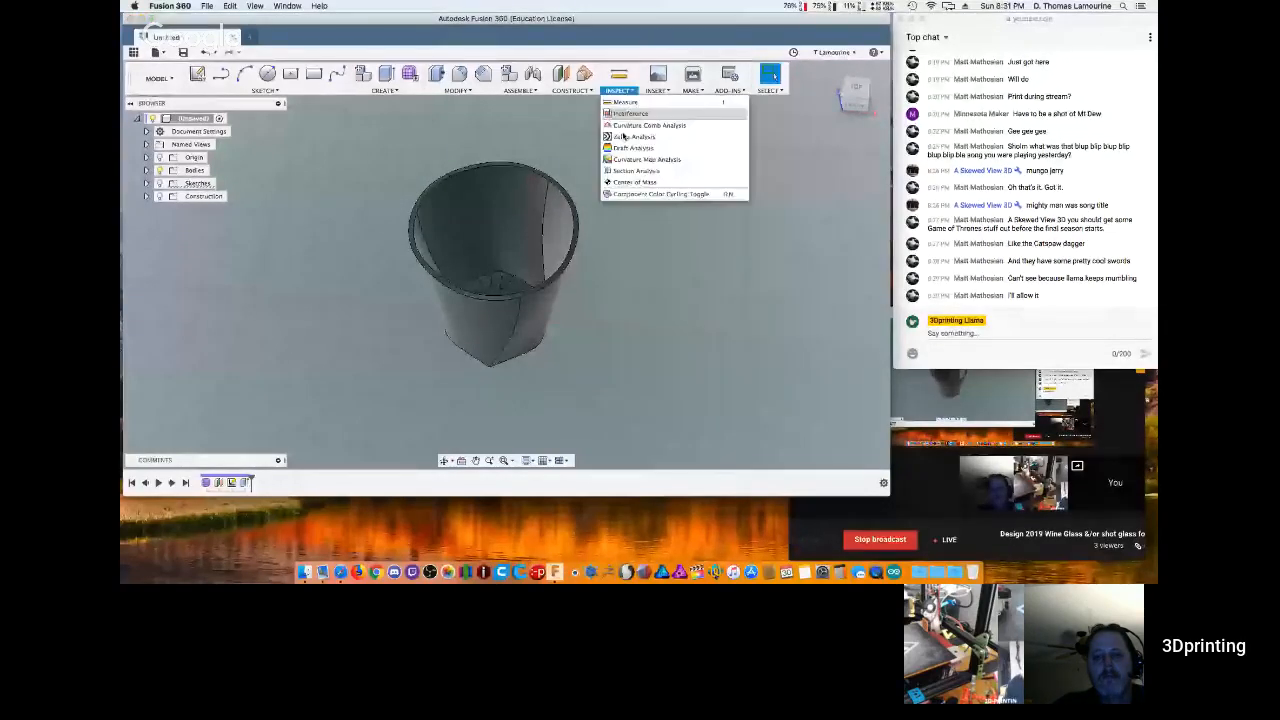
pyautogui.click(634, 170)
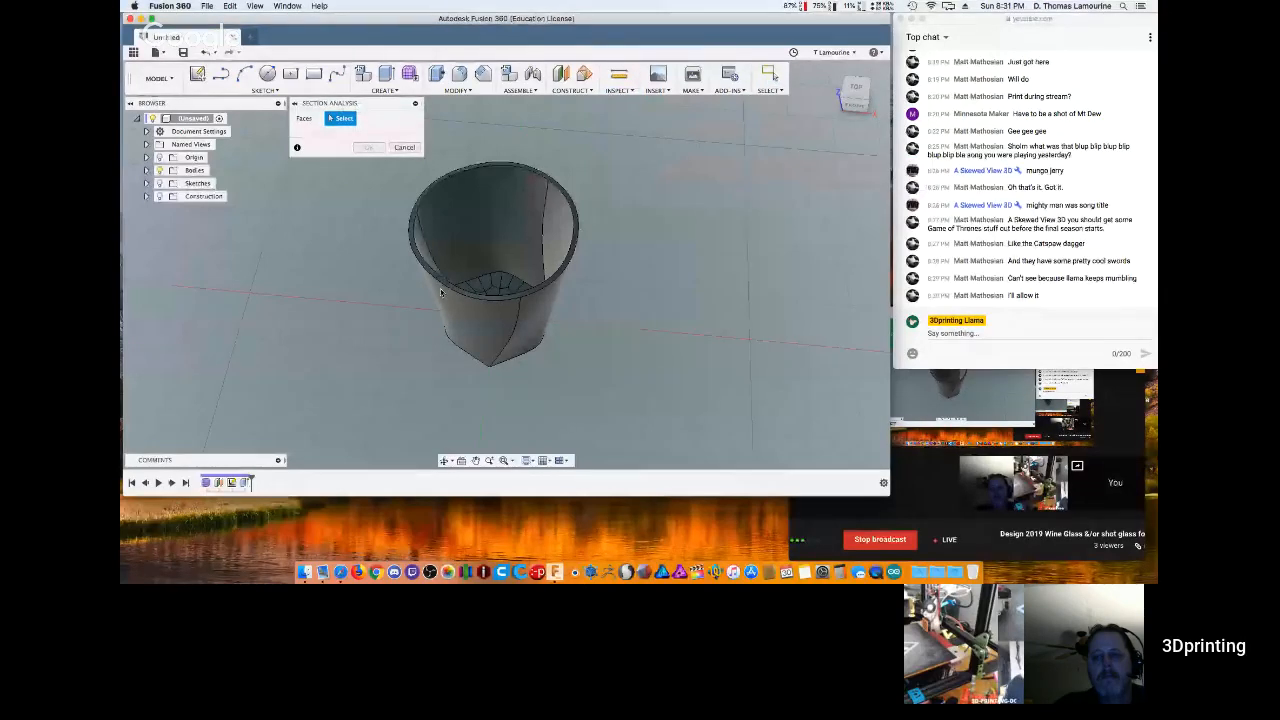
pyautogui.keyDown('shift'); pyautogui.moveTo(440, 292); pyautogui.dragTo(447, 301, button='middle'); pyautogui.keyUp('shift')
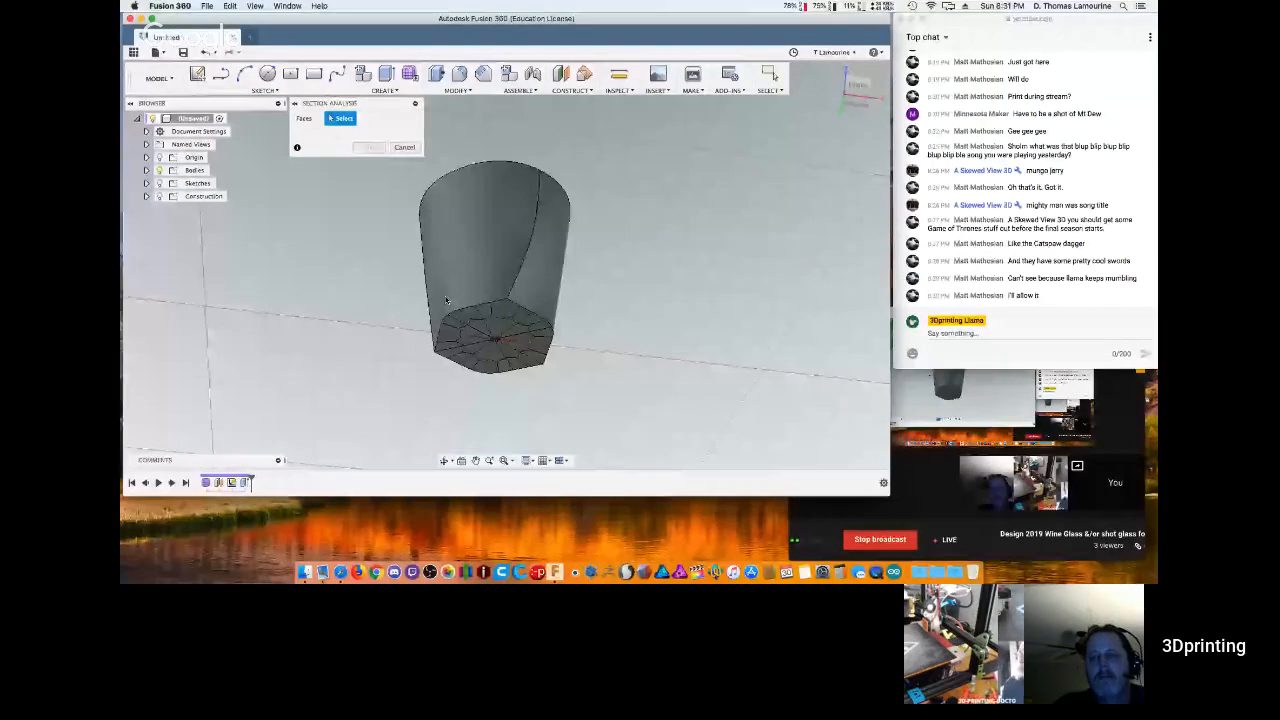
pyautogui.moveTo(447, 300)
pyautogui.keyDown('shift'); pyautogui.mouseDown(button='middle')
pyautogui.moveTo(450, 348)
pyautogui.moveTo(430, 282)
pyautogui.mouseUp(button='middle'); pyautogui.keyUp('shift')
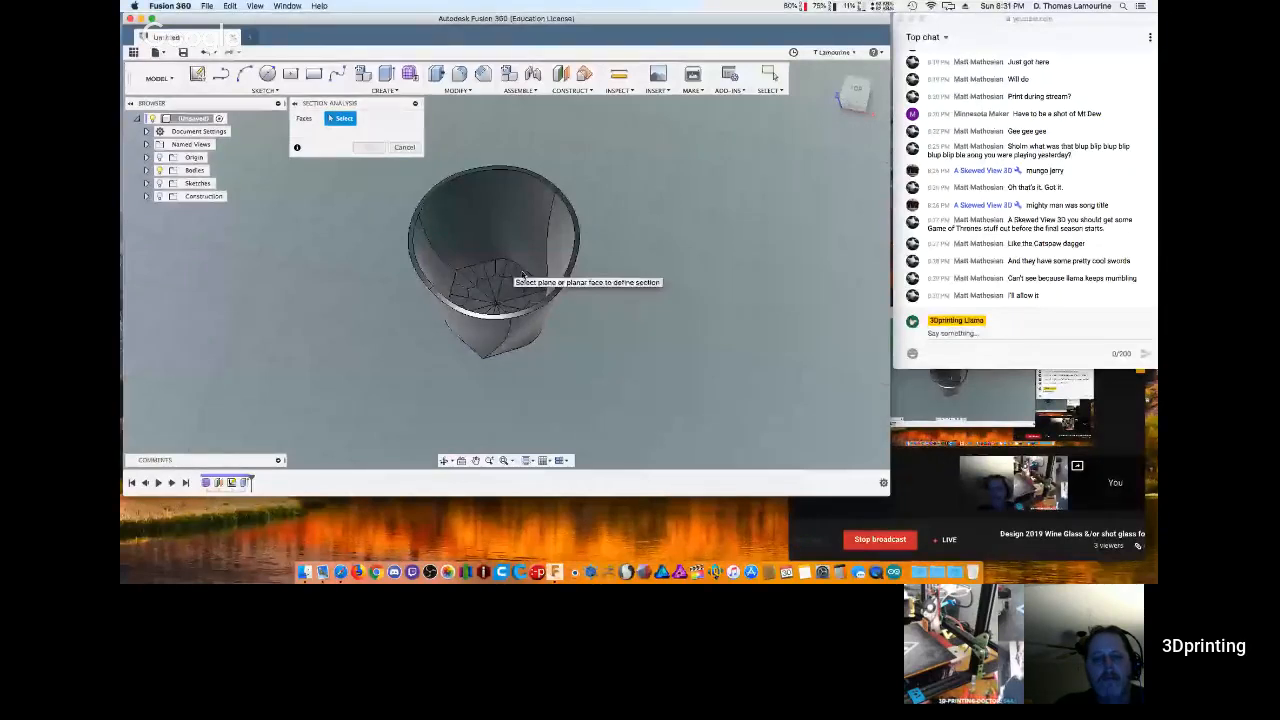
pyautogui.click(402, 148)
pyautogui.keyDown('shift'); pyautogui.moveTo(354, 188); pyautogui.dragTo(414, 238, button='middle'); pyautogui.keyUp('shift')
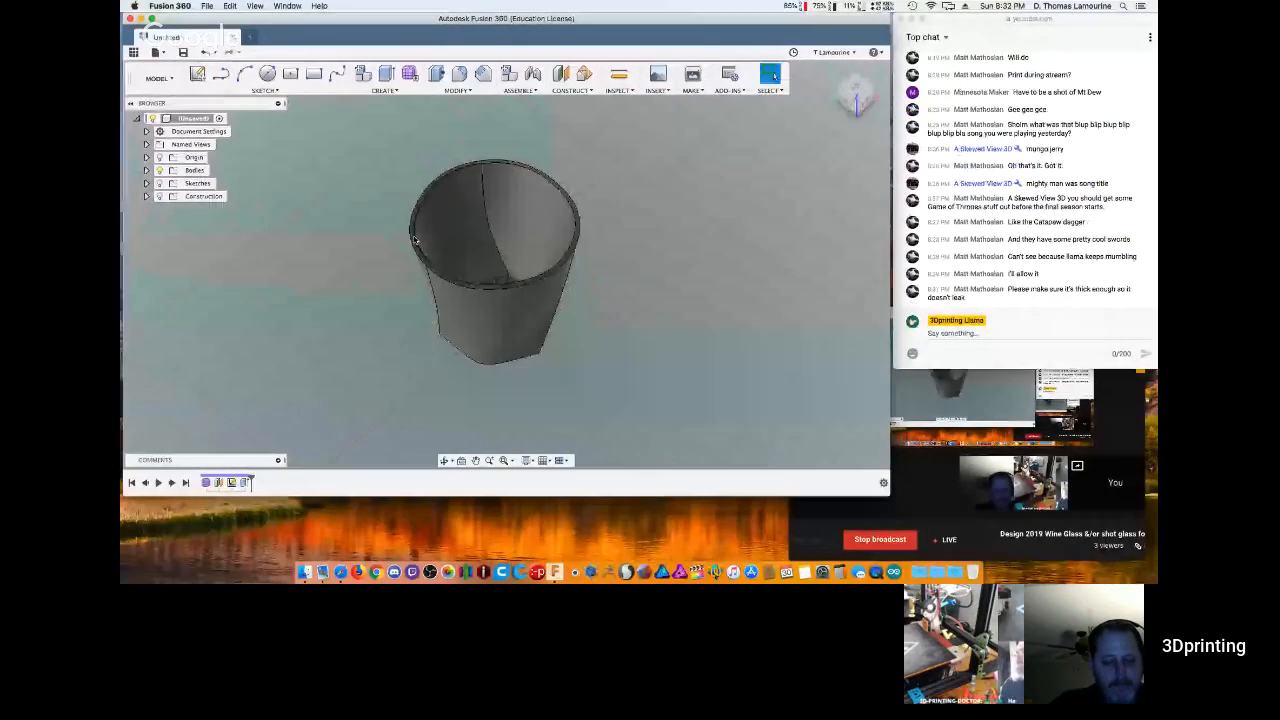
pyautogui.scroll(3, 414, 238)
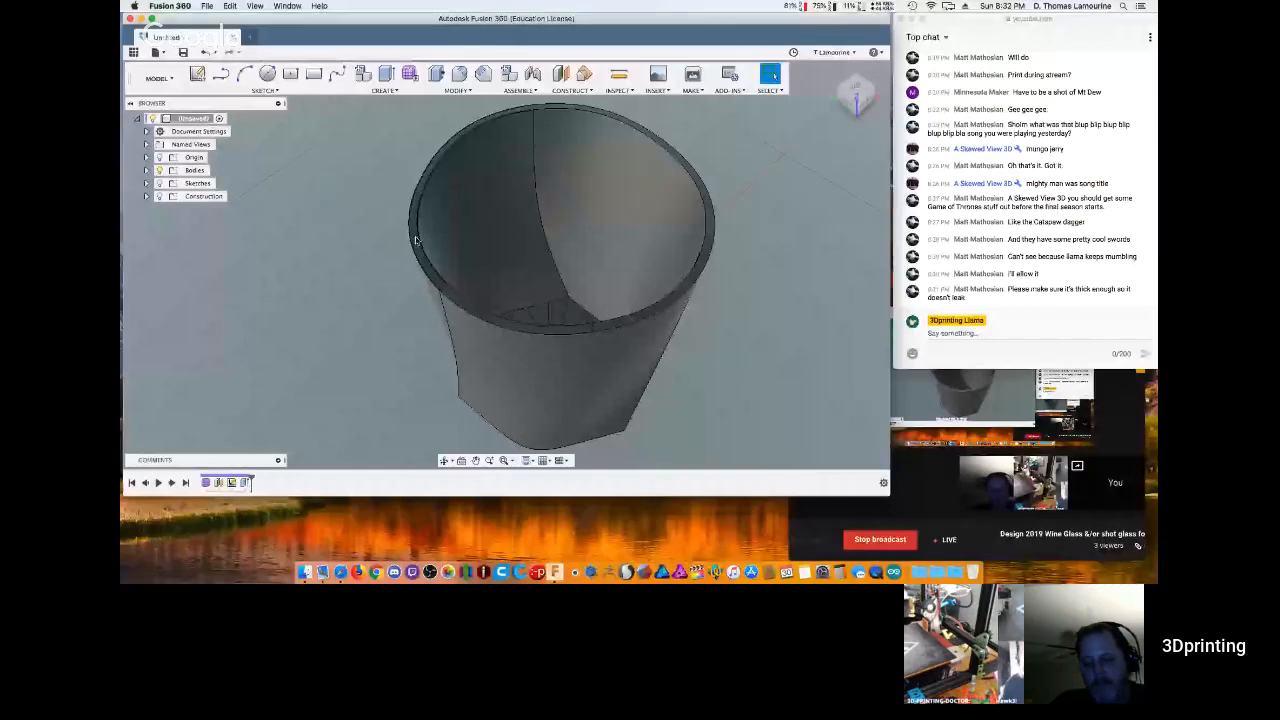
pyautogui.click(416, 240)
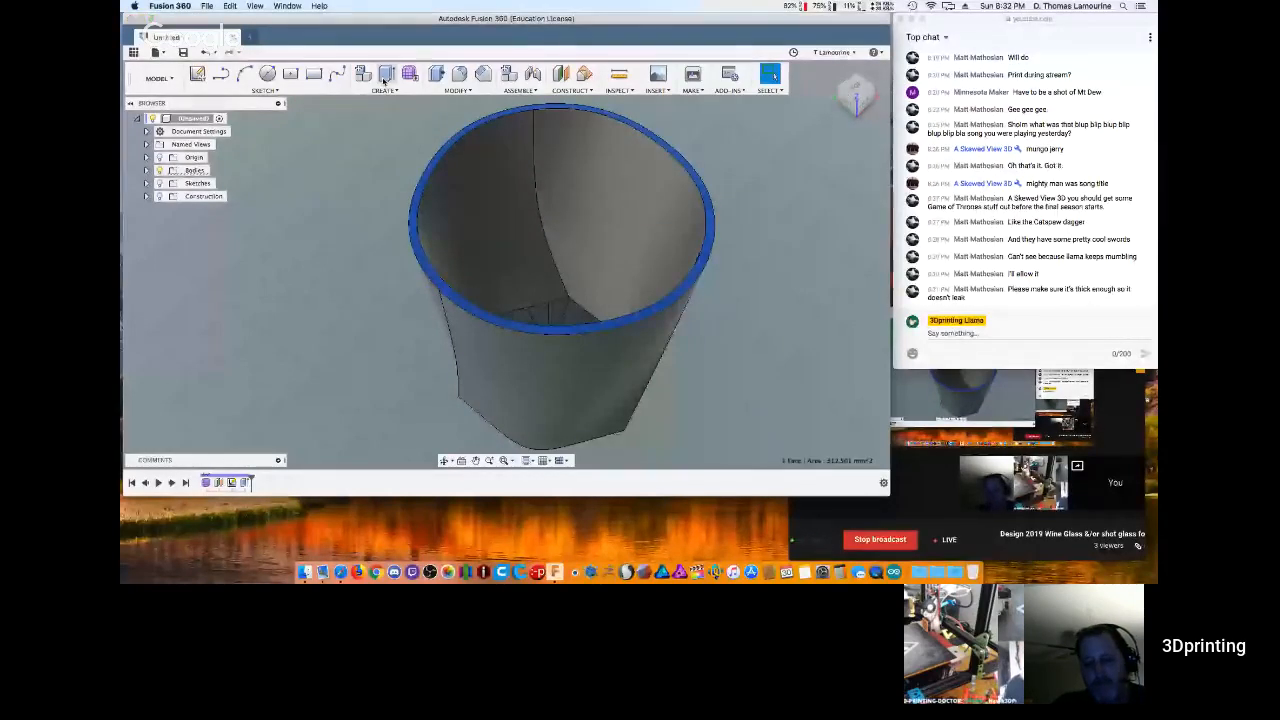
pyautogui.click(385, 76)
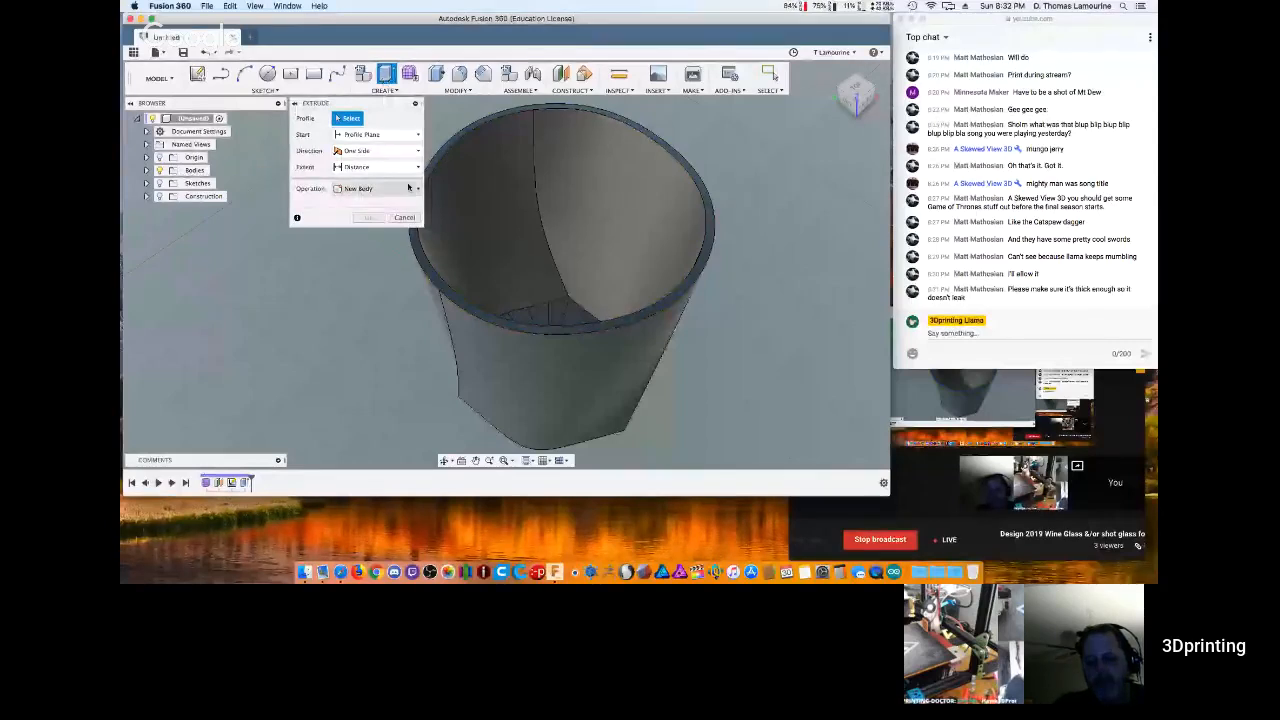
pyautogui.click(403, 218)
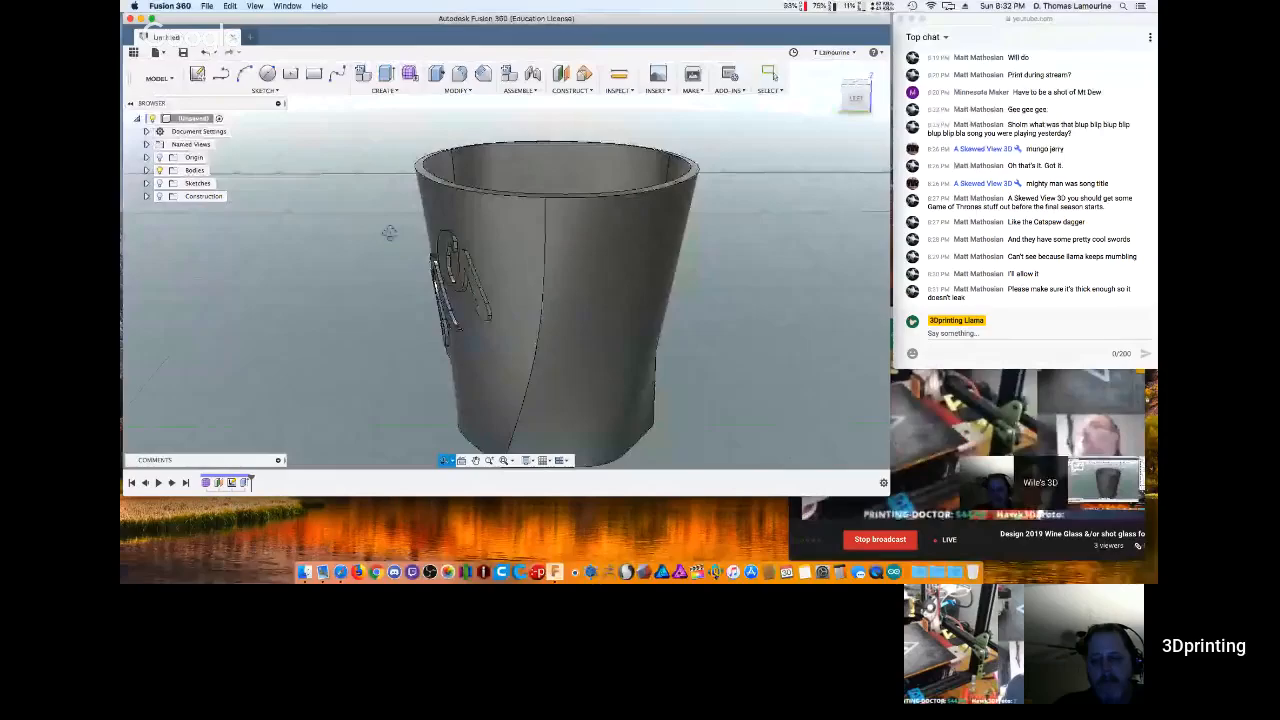
pyautogui.moveTo(389, 232); pyautogui.dragTo(448, 235)
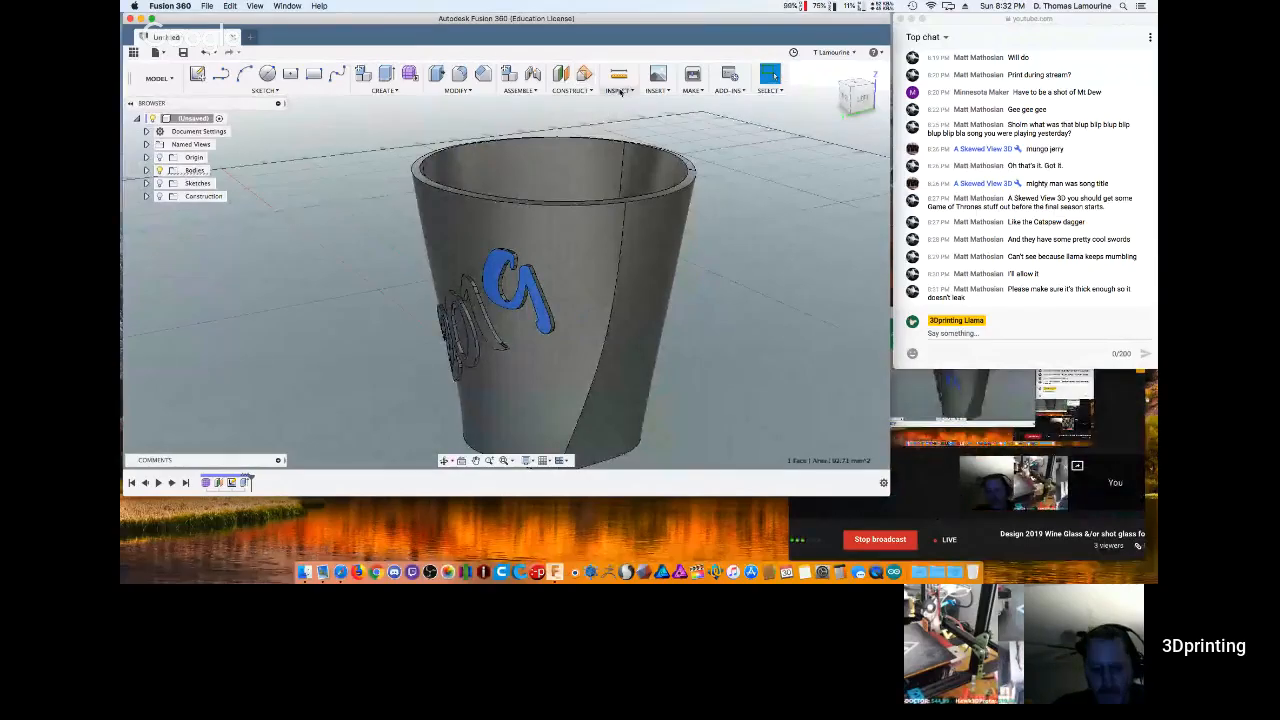
pyautogui.click(618, 90)
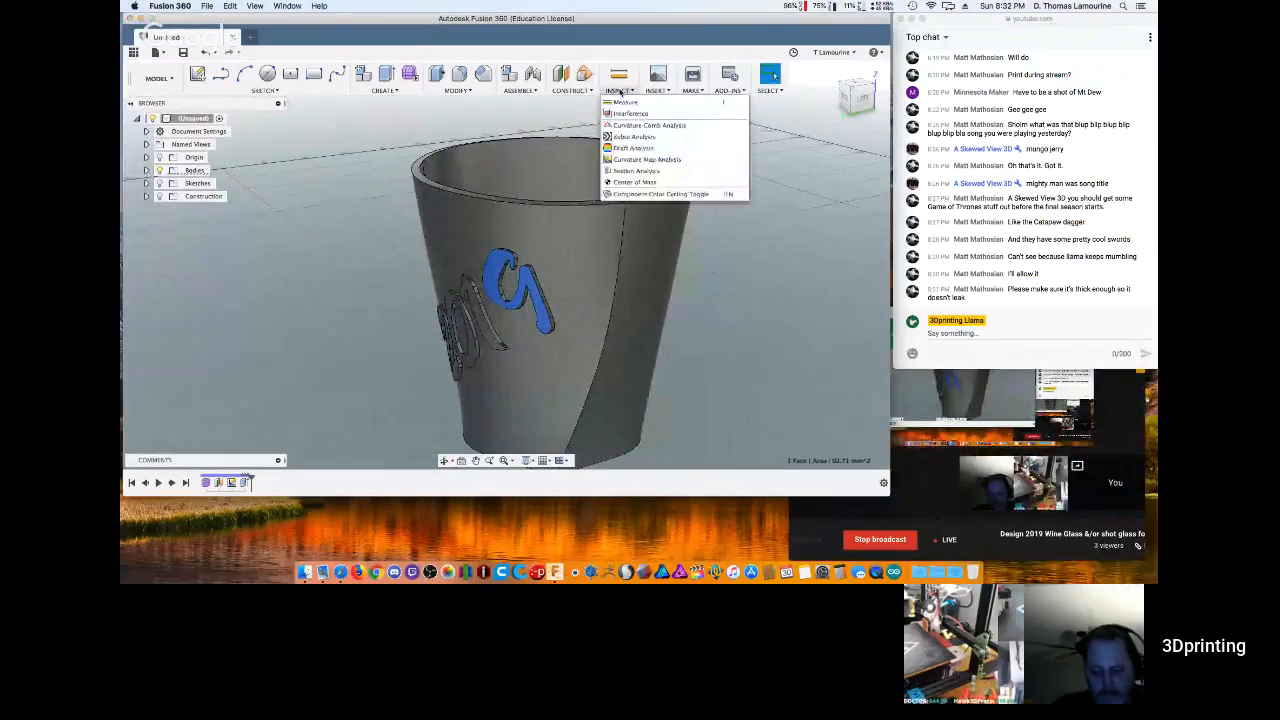
pyautogui.click(636, 170)
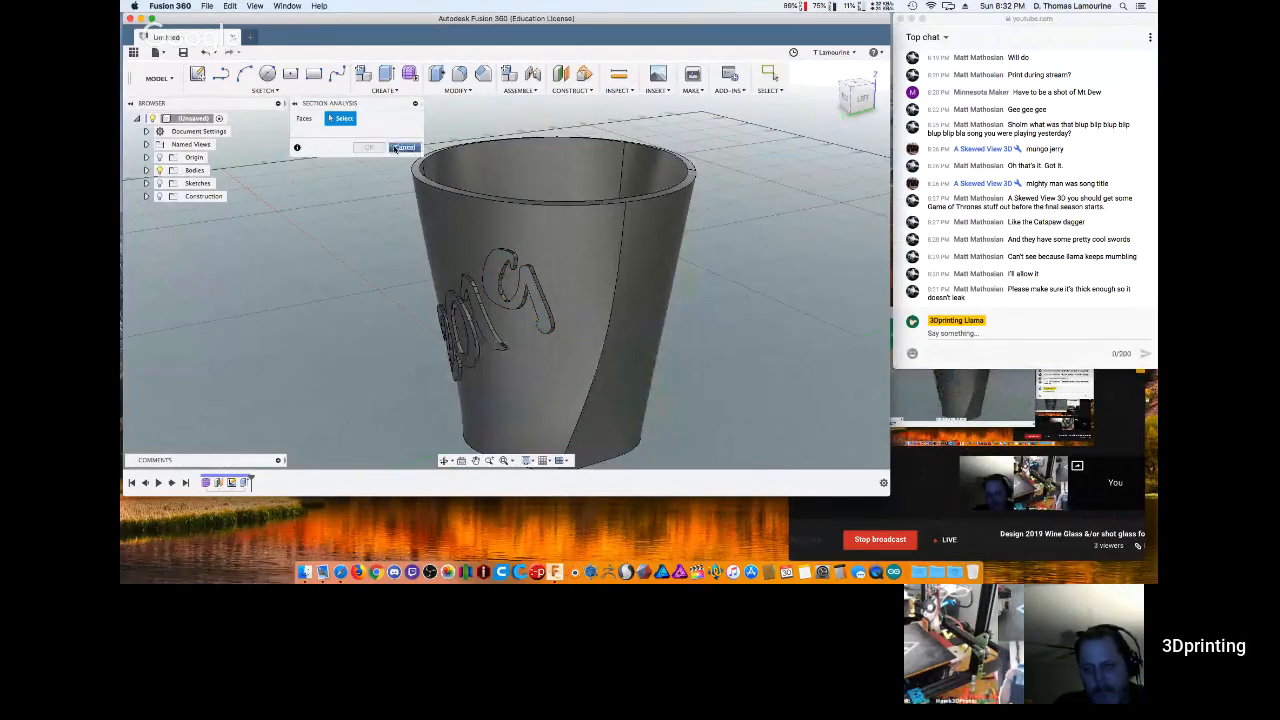
pyautogui.click(403, 147)
# Try to extrude the adjoining face segments along one edge of the cup's base.
pyautogui.keyDown('shift'); pyautogui.moveTo(380, 245); pyautogui.dragTo(420, 265, button='middle'); pyautogui.keyUp('shift')
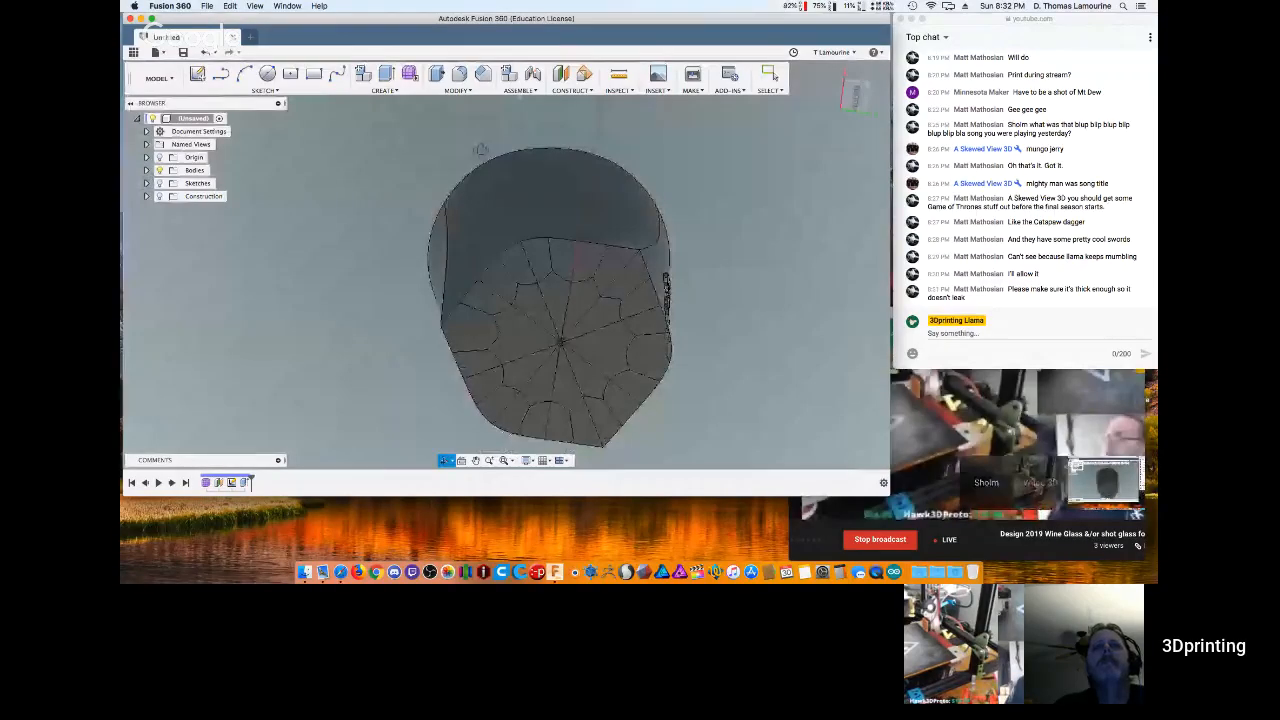
pyautogui.click(537, 263)
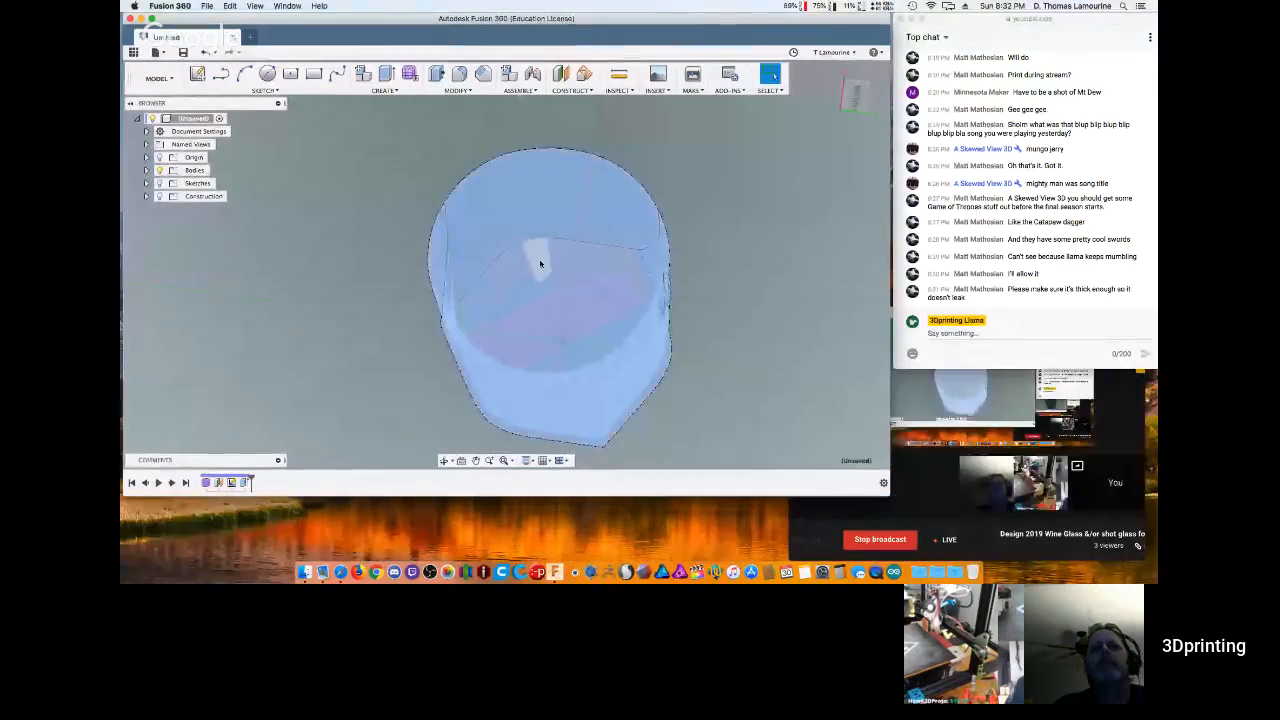
pyautogui.click(320, 319)
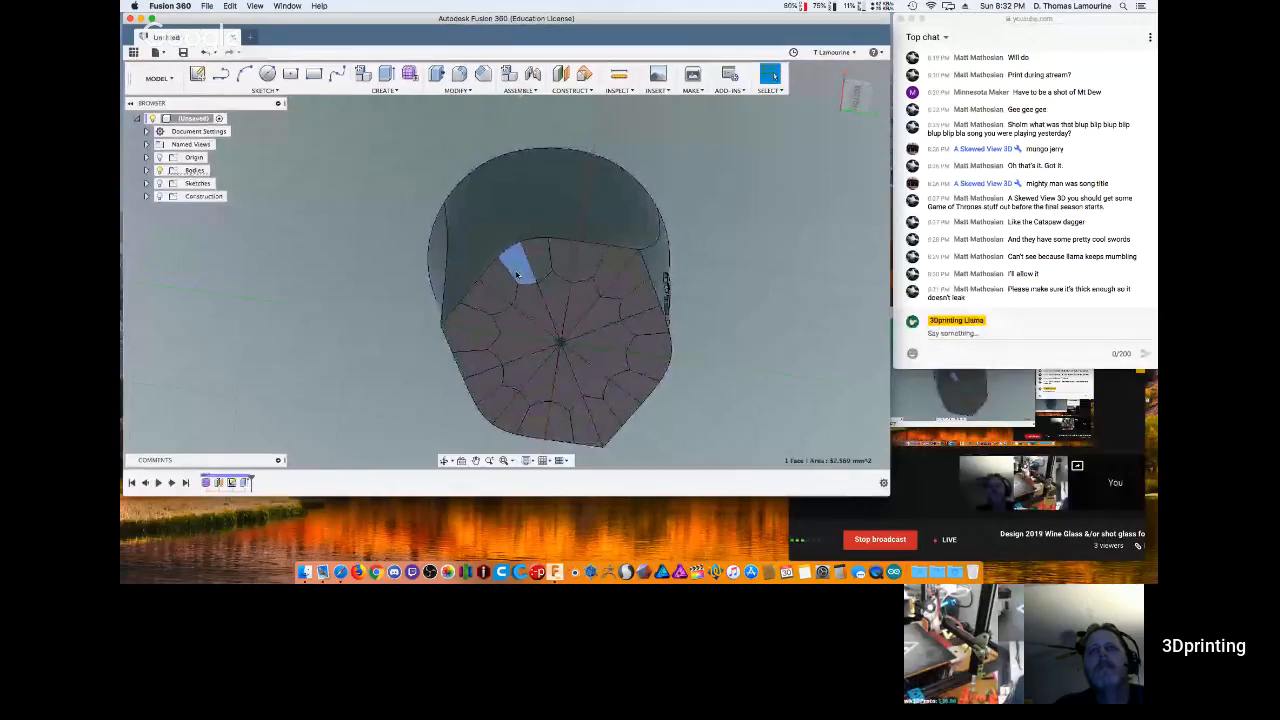
pyautogui.click(517, 275)
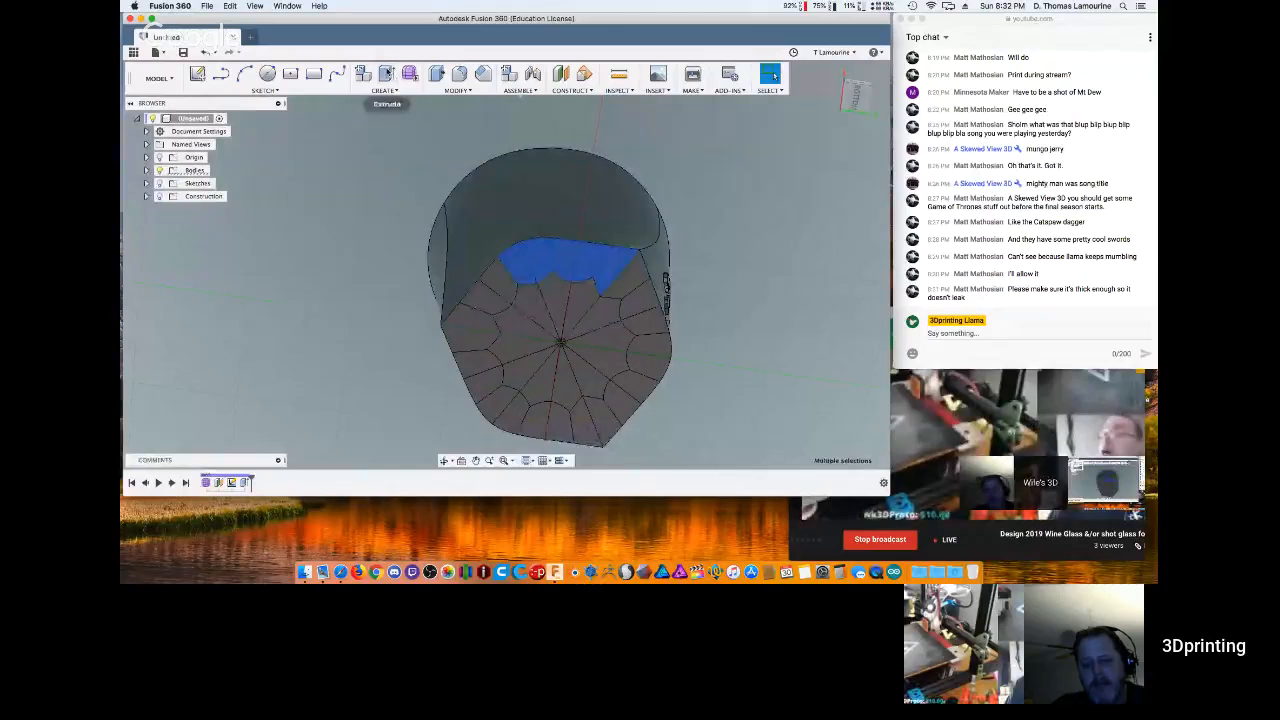
pyautogui.press('e')
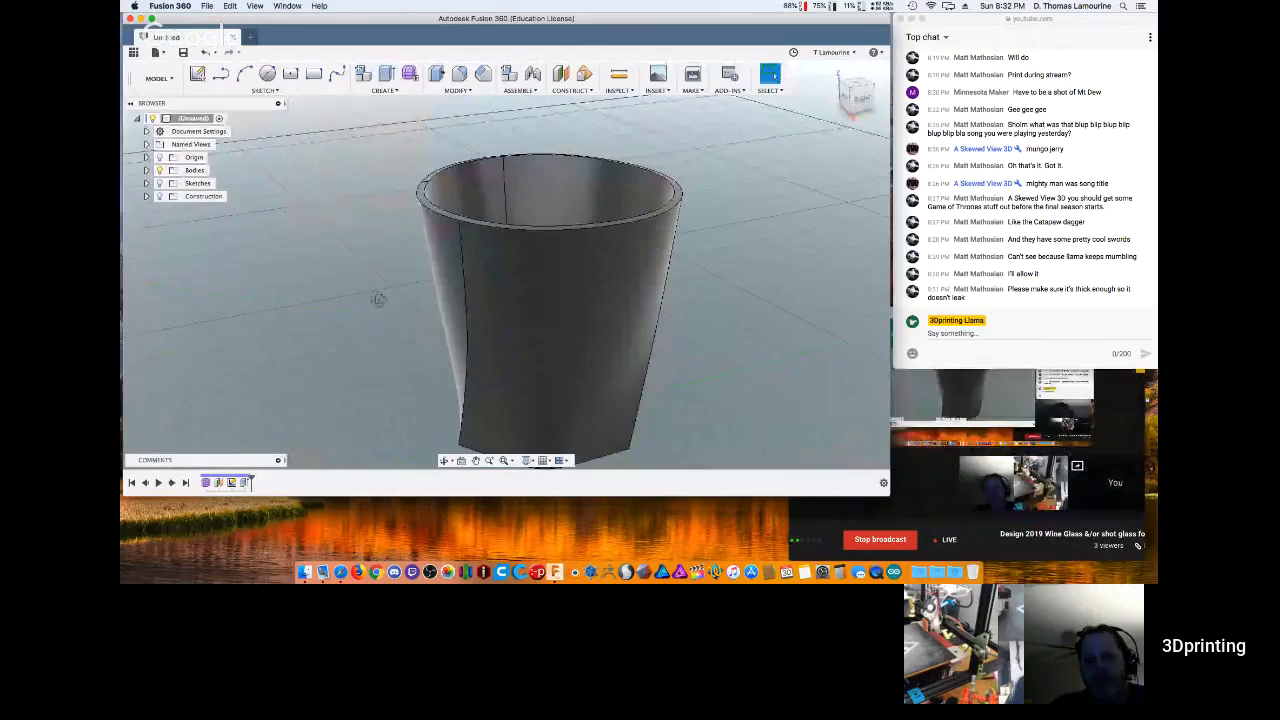
# Reopen the cup's form feature for editing and examine its base from above and below.
pyautogui.keyDown('shift'); pyautogui.moveTo(341, 305); pyautogui.dragTo(486, 352, button='middle'); pyautogui.keyUp('shift')
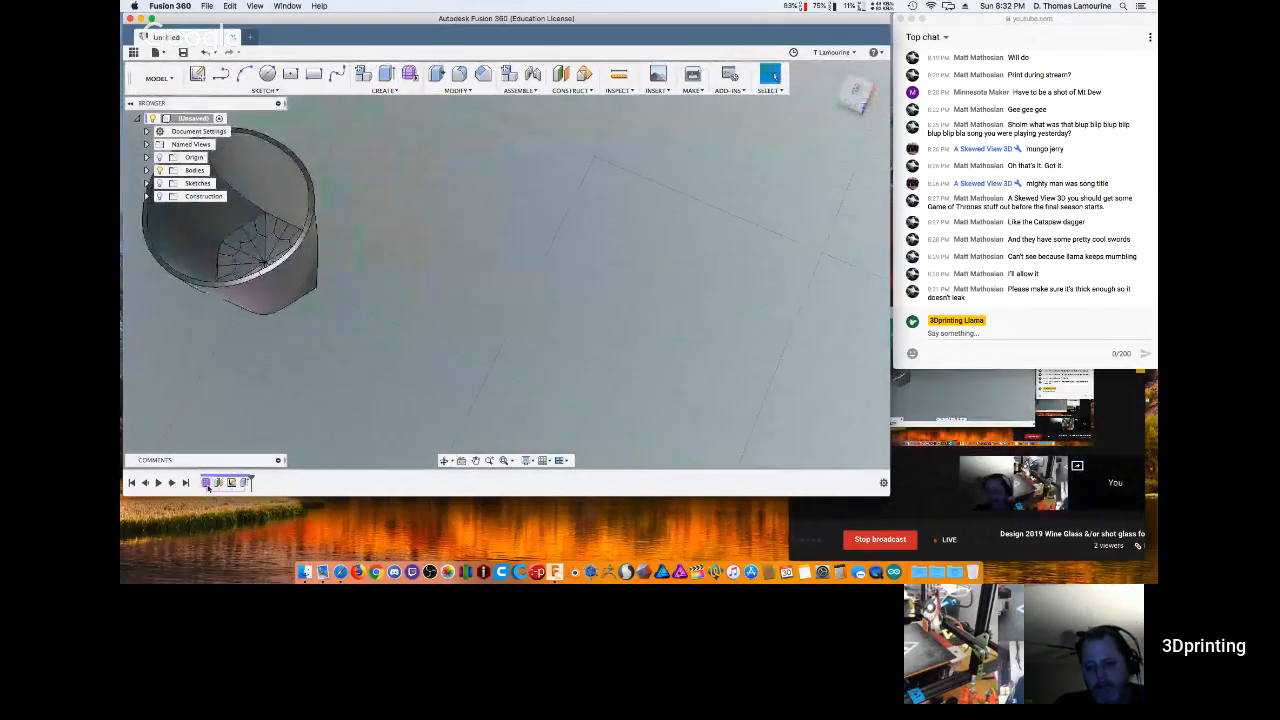
pyautogui.rightClick(207, 484)
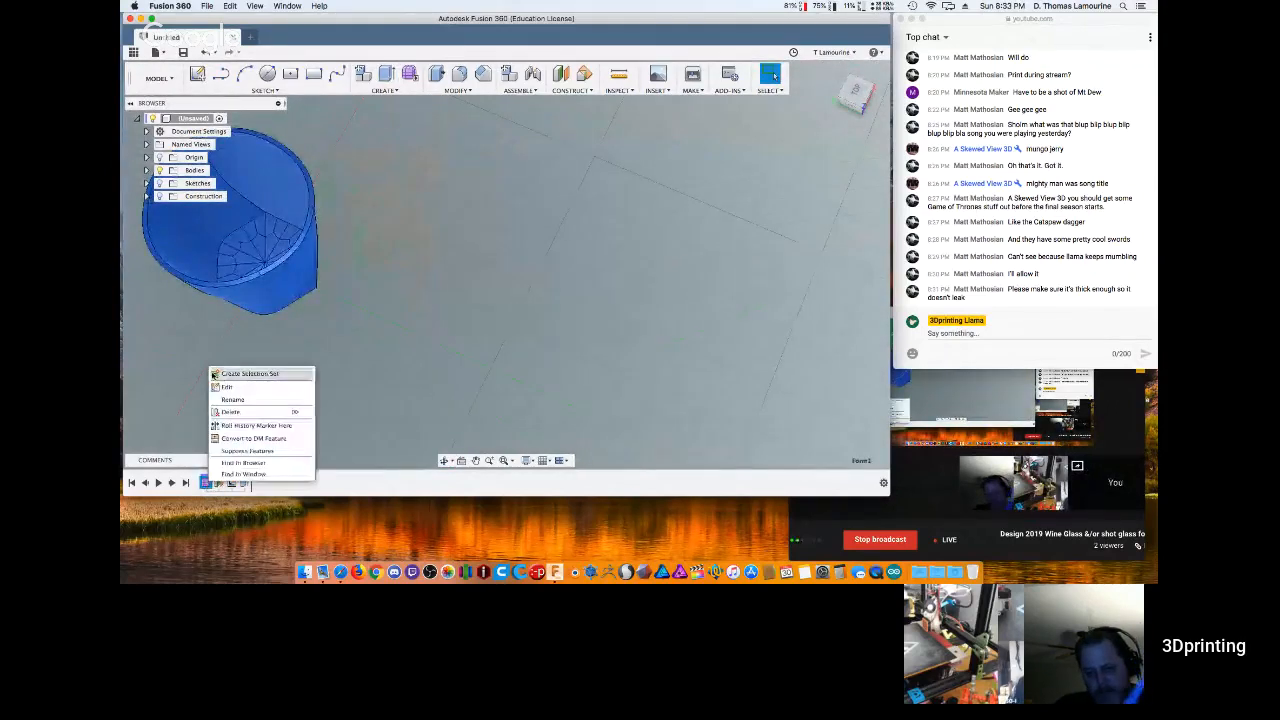
pyautogui.click(226, 386)
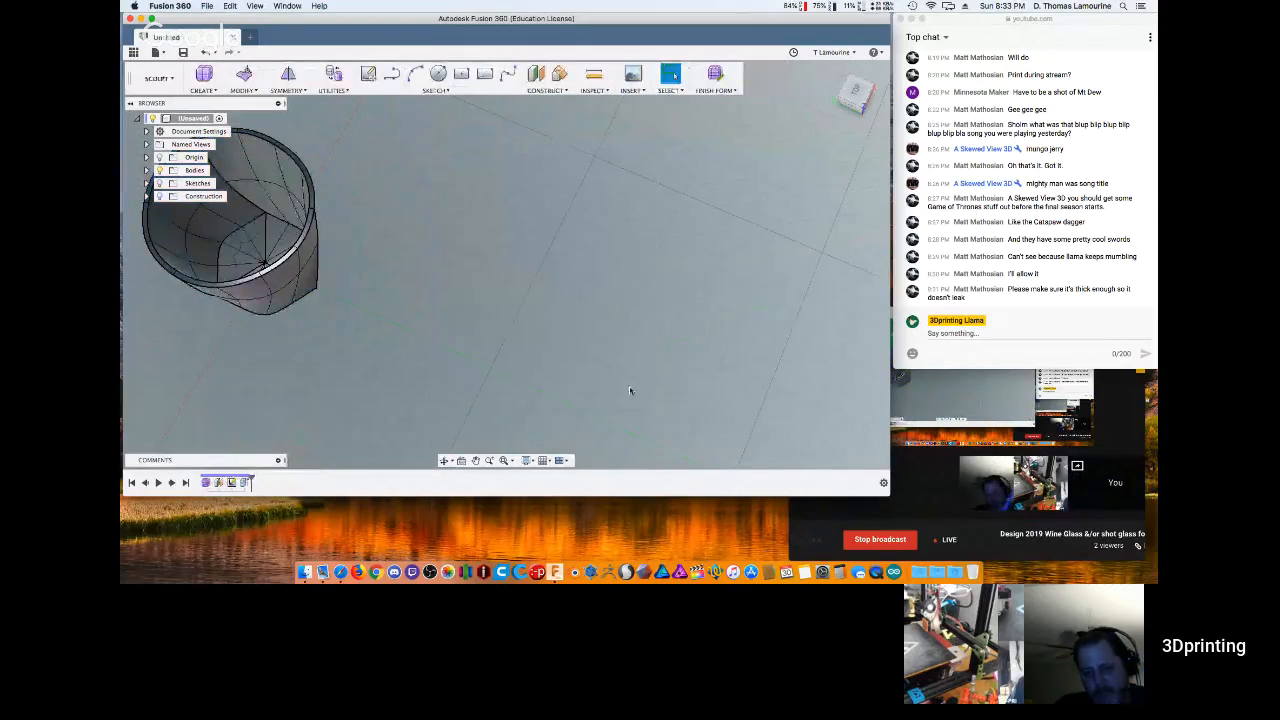
pyautogui.keyDown('shift'); pyautogui.moveTo(449, 344); pyautogui.dragTo(494, 268, button='middle'); pyautogui.keyUp('shift')
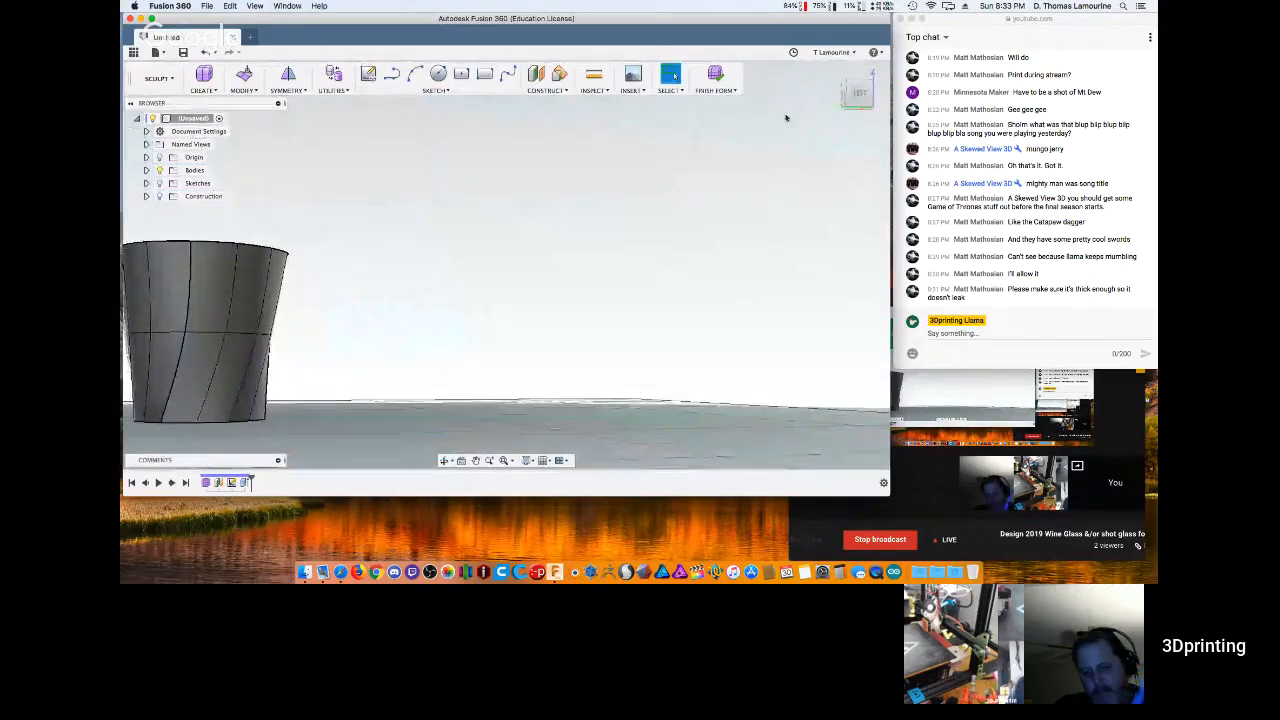
pyautogui.click(830, 71)
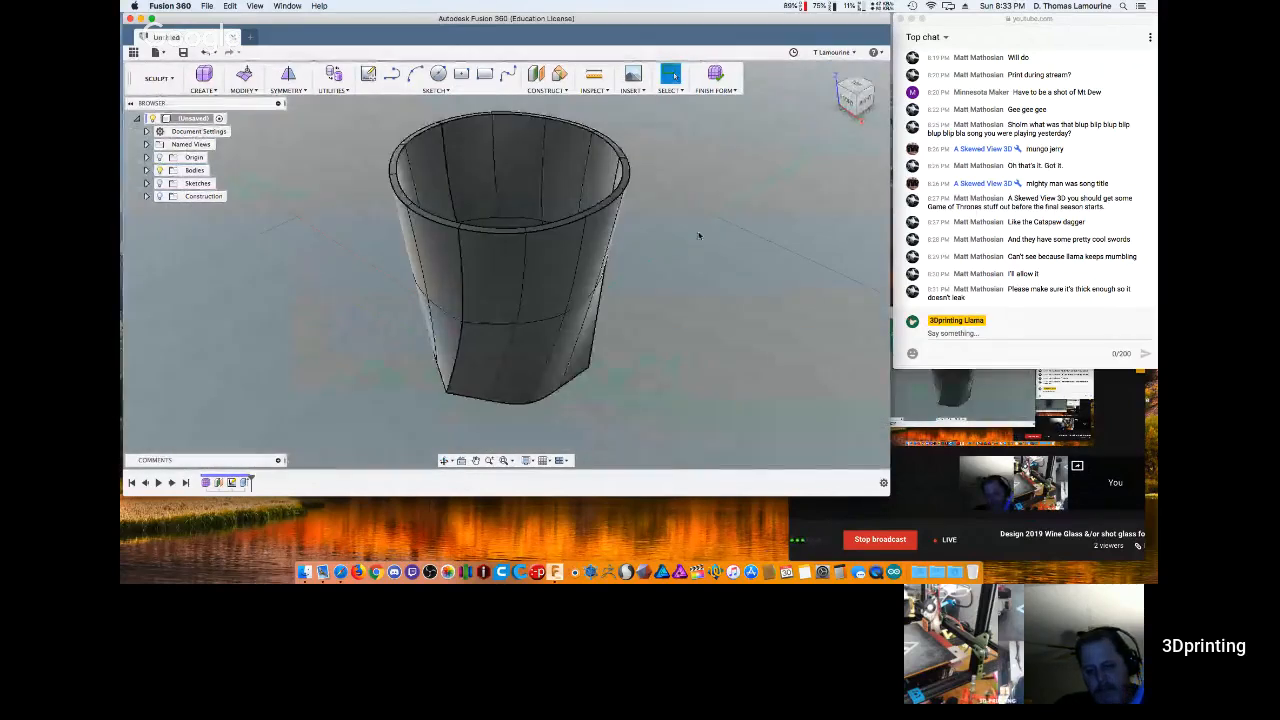
pyautogui.keyDown('shift'); pyautogui.moveTo(697, 234); pyautogui.dragTo(730, 274, button='middle'); pyautogui.keyUp('shift')
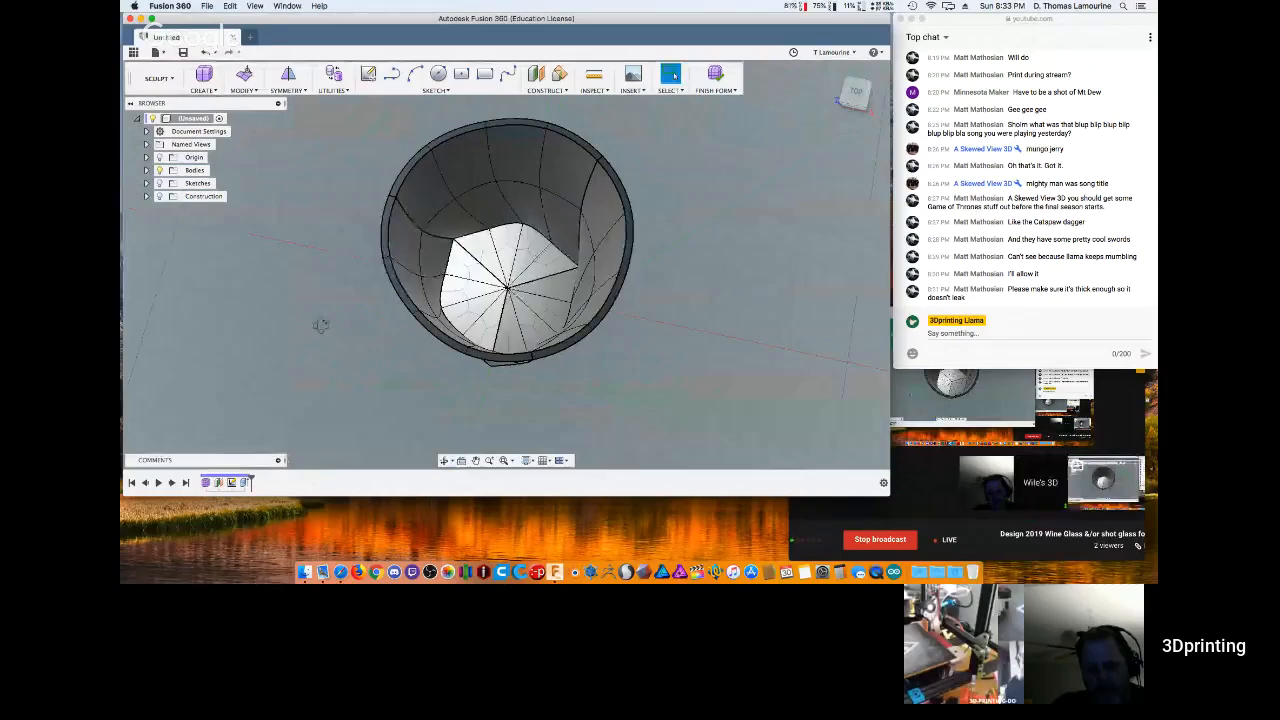
pyautogui.keyDown('shift'); pyautogui.moveTo(320, 323); pyautogui.dragTo(463, 285, button='middle'); pyautogui.keyUp('shift')
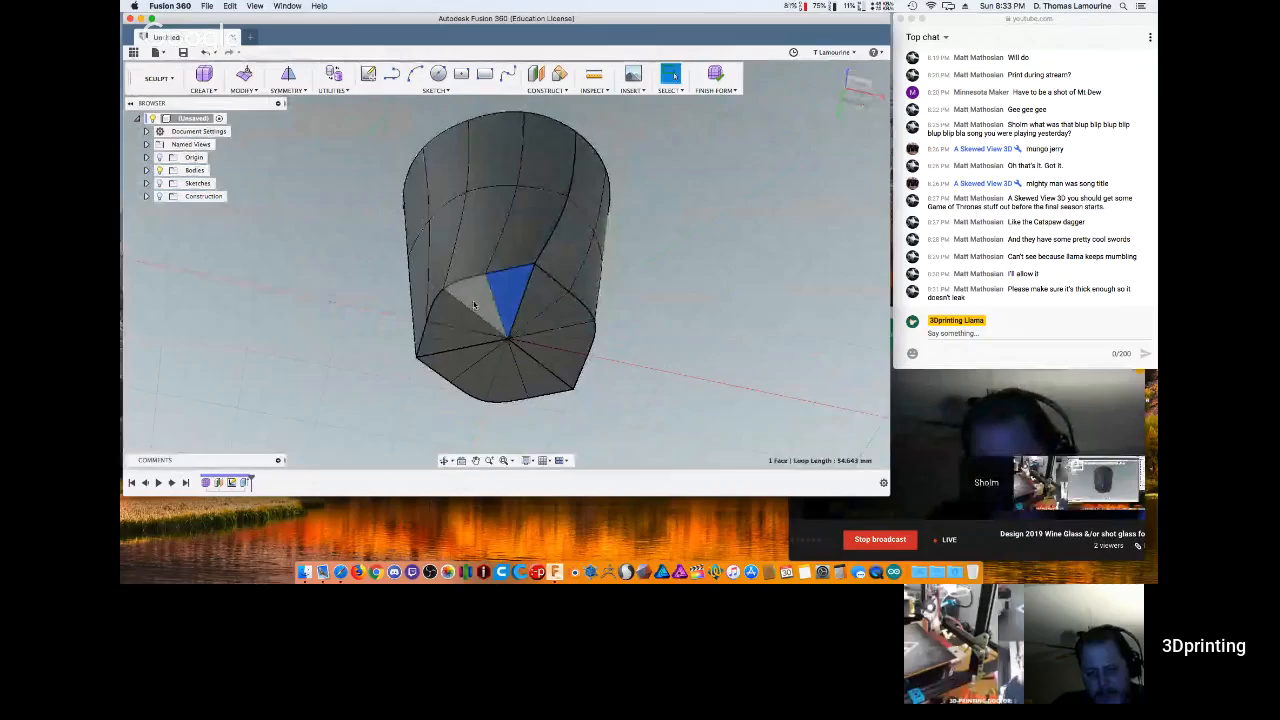
# Select all the wedge faces of the cup's base, try to thicken them, and finish the form edit.
pyautogui.keyDown('shift'); pyautogui.click(462, 334); pyautogui.keyUp('shift')
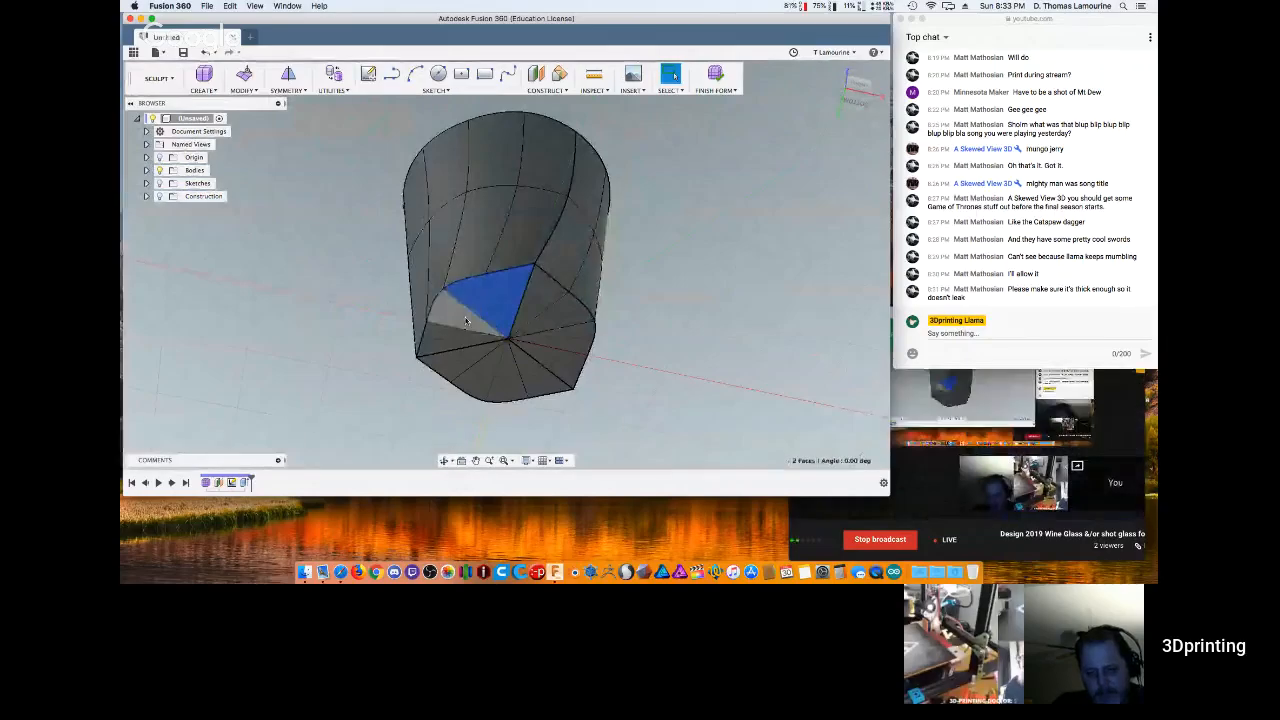
pyautogui.keyDown('shift'); pyautogui.click(462, 340); pyautogui.keyUp('shift')
pyautogui.keyDown('shift'); pyautogui.click(466, 374); pyautogui.keyUp('shift')
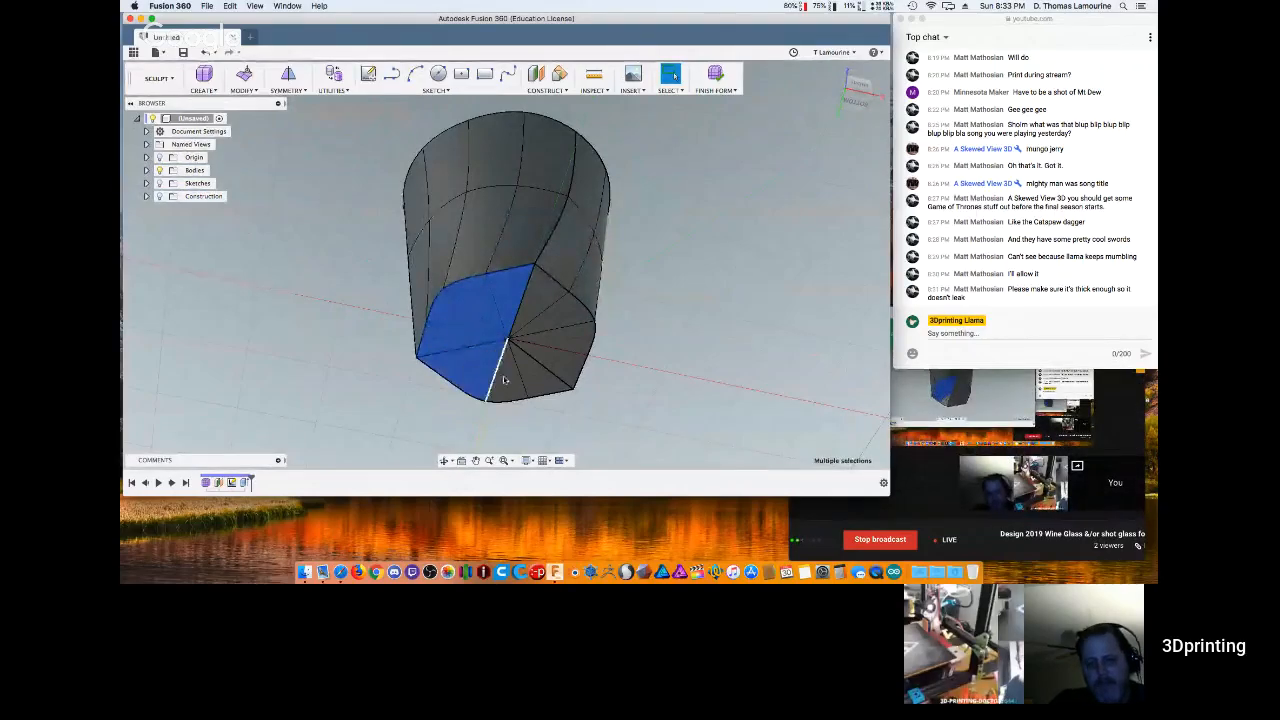
pyautogui.keyDown('shift'); pyautogui.click(507, 381); pyautogui.keyUp('shift')
pyautogui.keyDown('shift'); pyautogui.click(536, 375); pyautogui.keyUp('shift')
pyautogui.keyDown('shift'); pyautogui.click(560, 360); pyautogui.keyUp('shift')
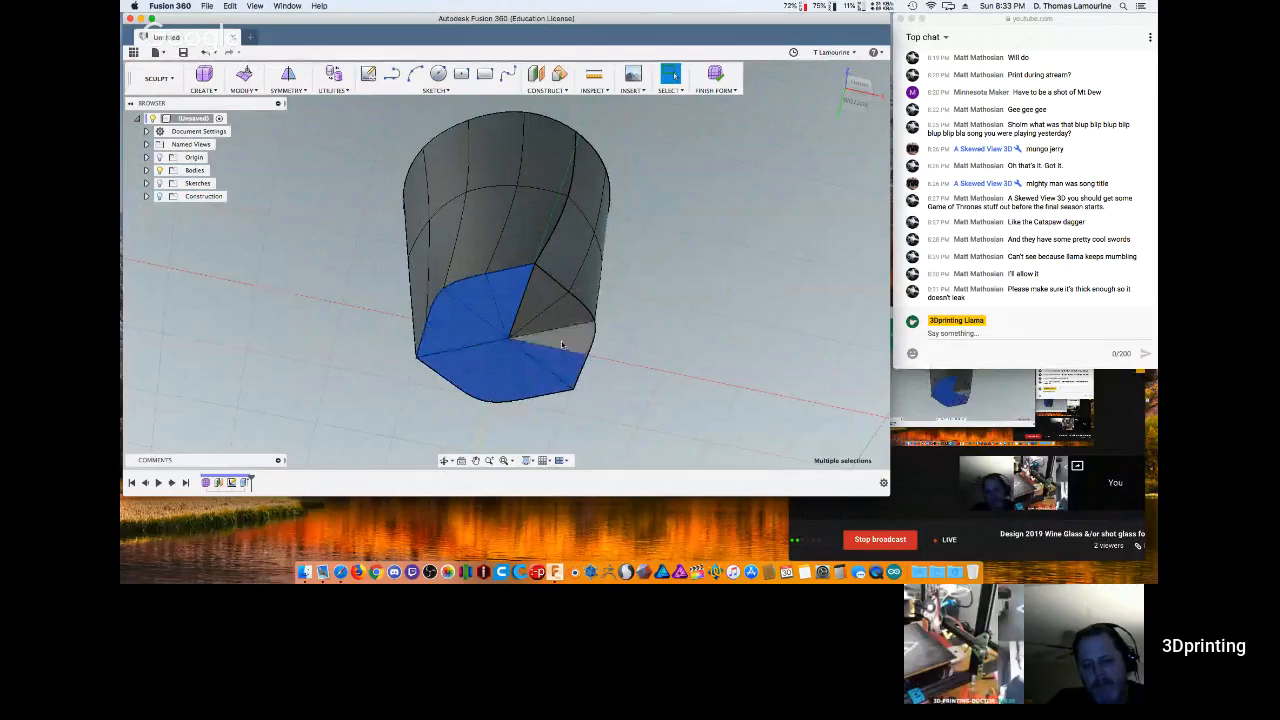
pyautogui.keyDown('shift'); pyautogui.click(570, 337); pyautogui.keyUp('shift')
pyautogui.keyDown('shift'); pyautogui.click(558, 324); pyautogui.keyUp('shift')
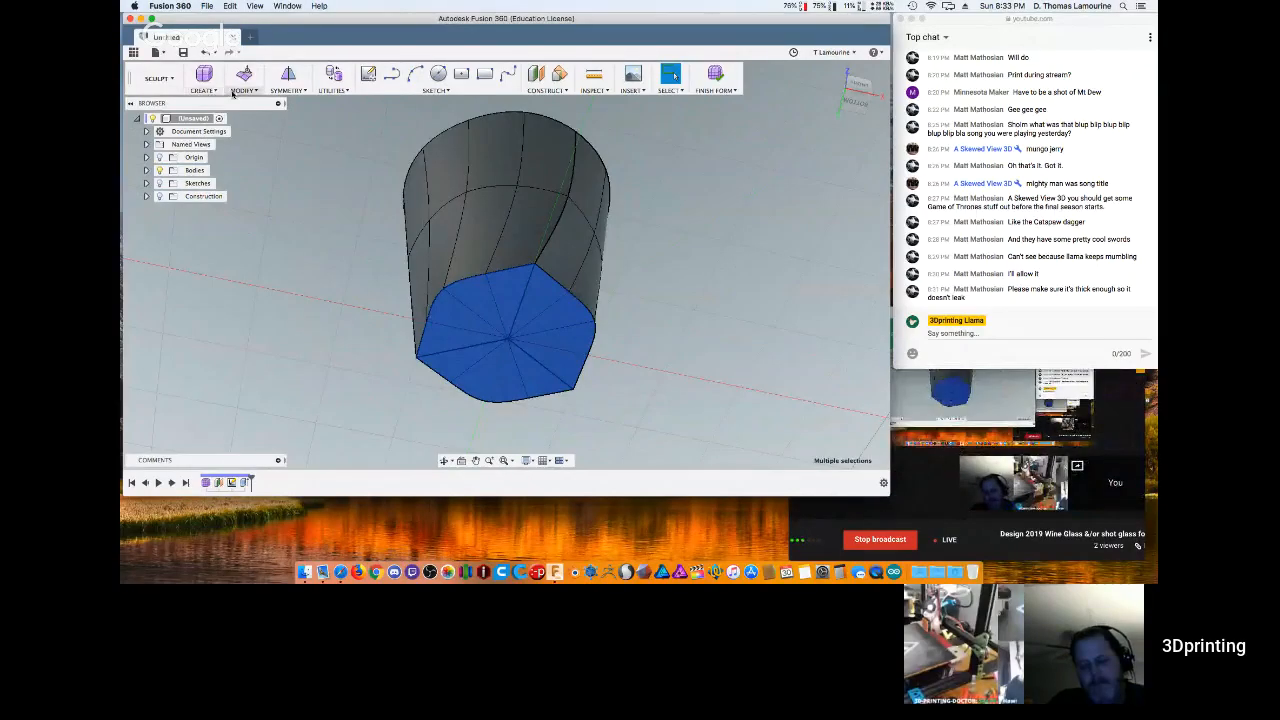
pyautogui.click(240, 90)
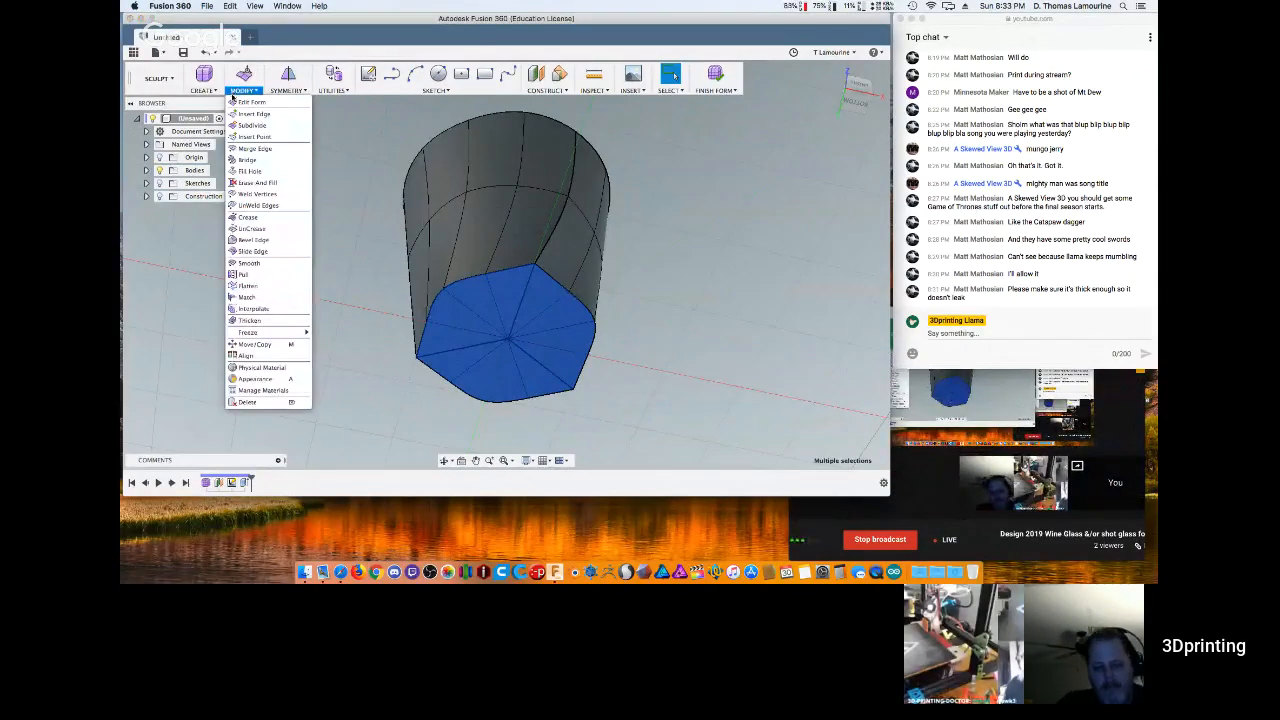
pyautogui.click(250, 320)
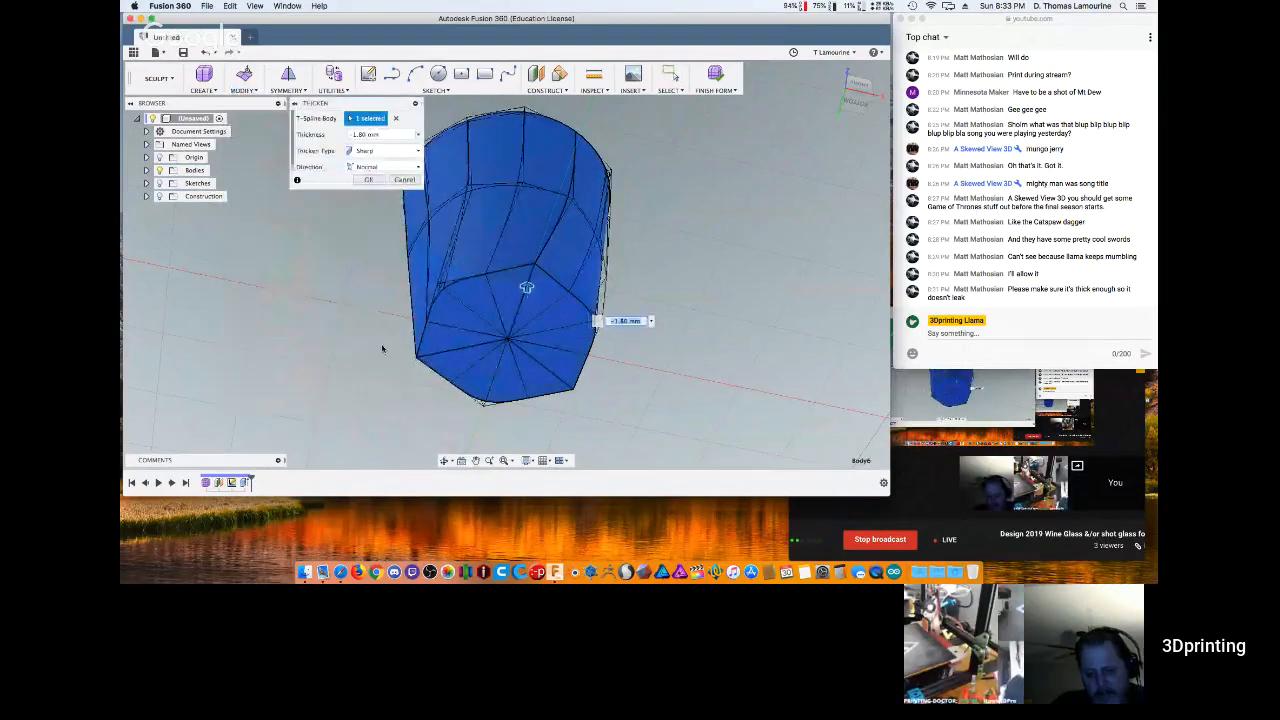
pyautogui.keyDown('shift'); pyautogui.moveTo(382, 348); pyautogui.dragTo(372, 391, button='middle'); pyautogui.keyUp('shift')
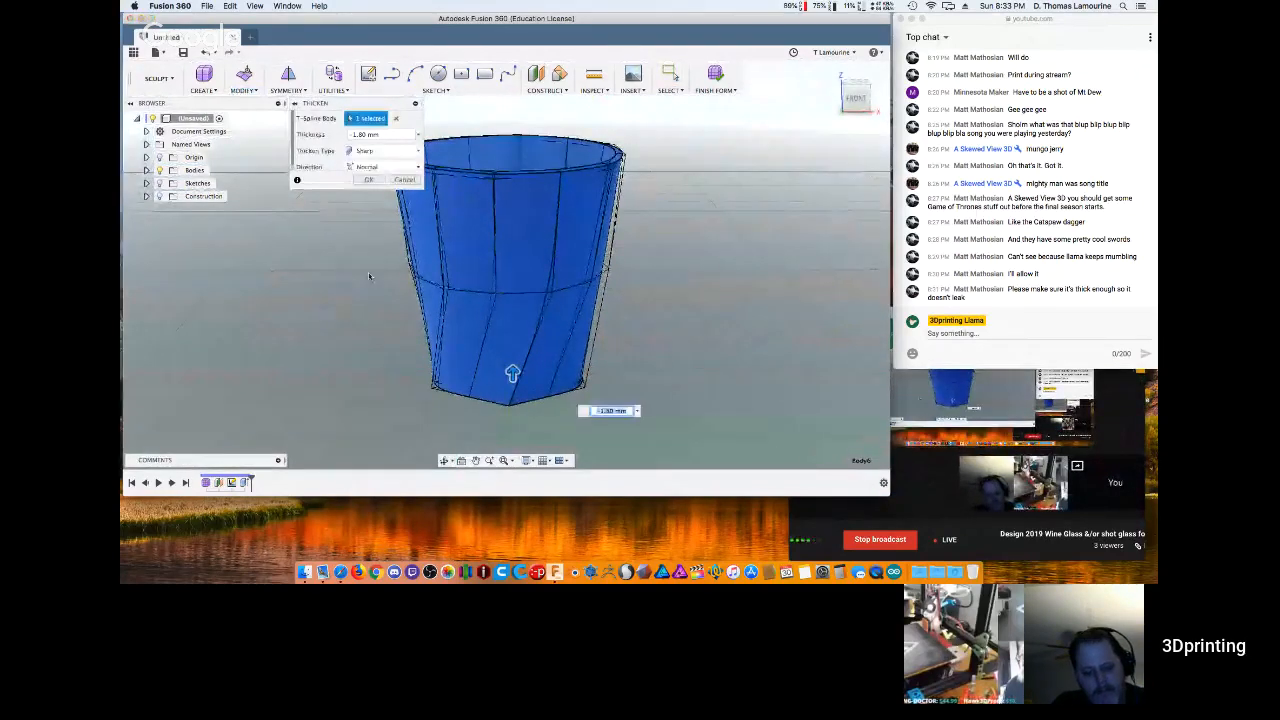
pyautogui.click(402, 180)
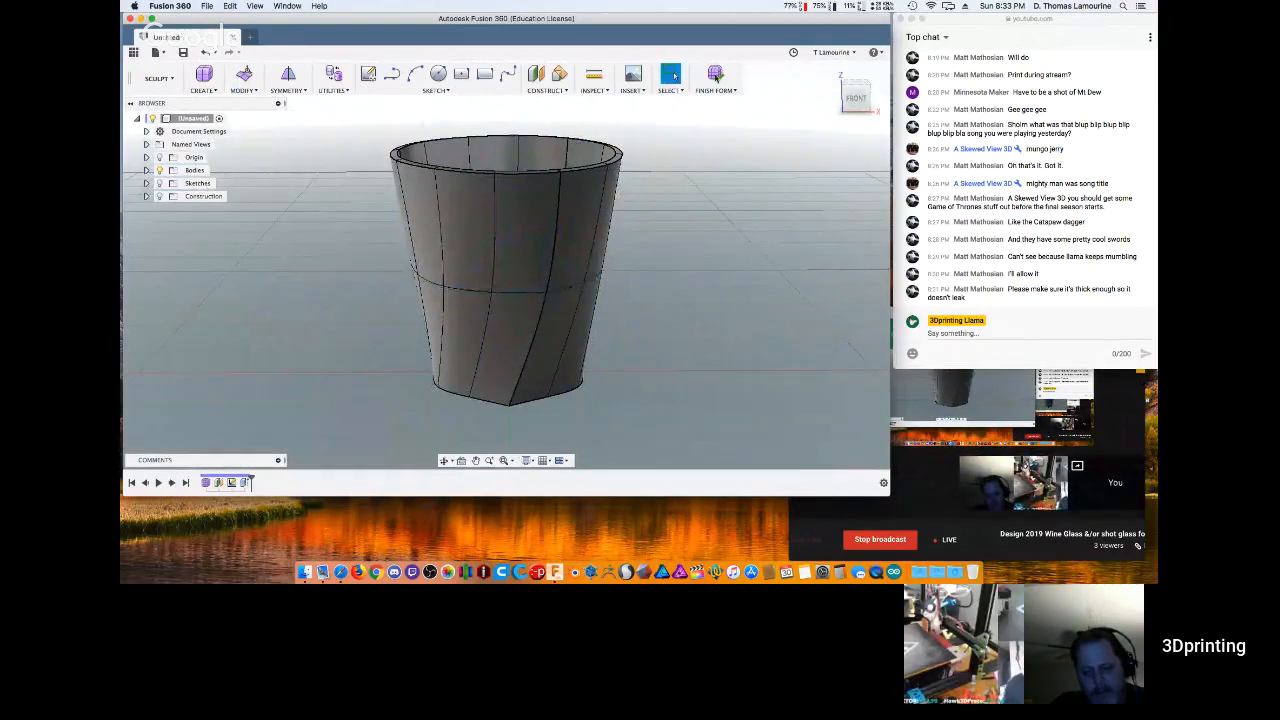
pyautogui.click(716, 76)
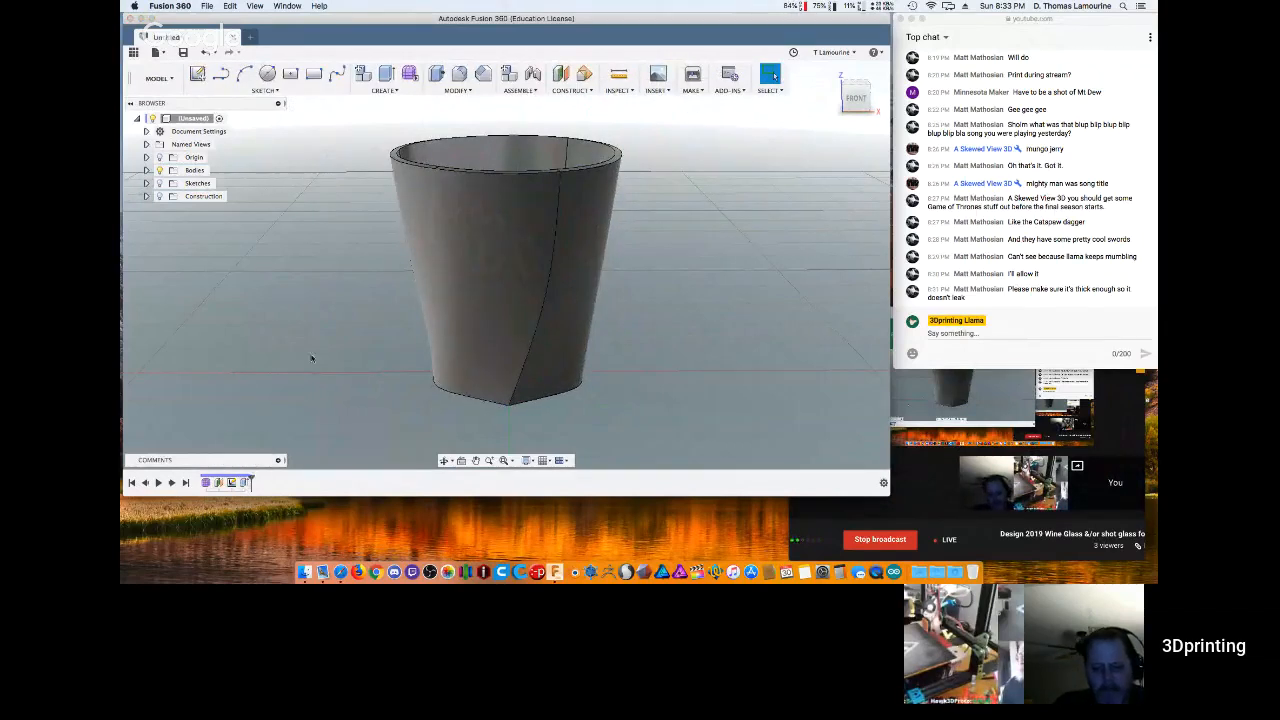
# Fillet the four edge segments along the cup's inner rim with a constant radius.
pyautogui.keyDown('shift'); pyautogui.moveTo(400, 357); pyautogui.dragTo(450, 355, button='middle'); pyautogui.keyUp('shift')
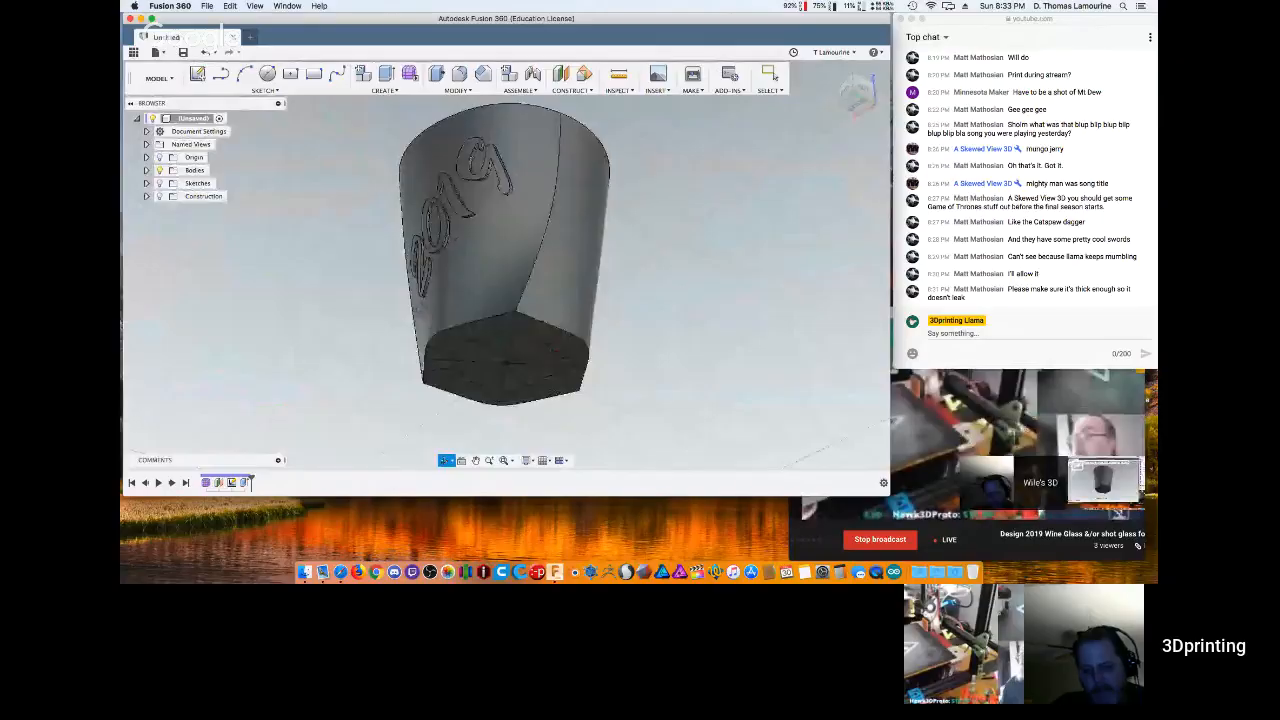
pyautogui.keyDown('shift'); pyautogui.moveTo(420, 330); pyautogui.dragTo(253, 367, button='middle'); pyautogui.keyUp('shift')
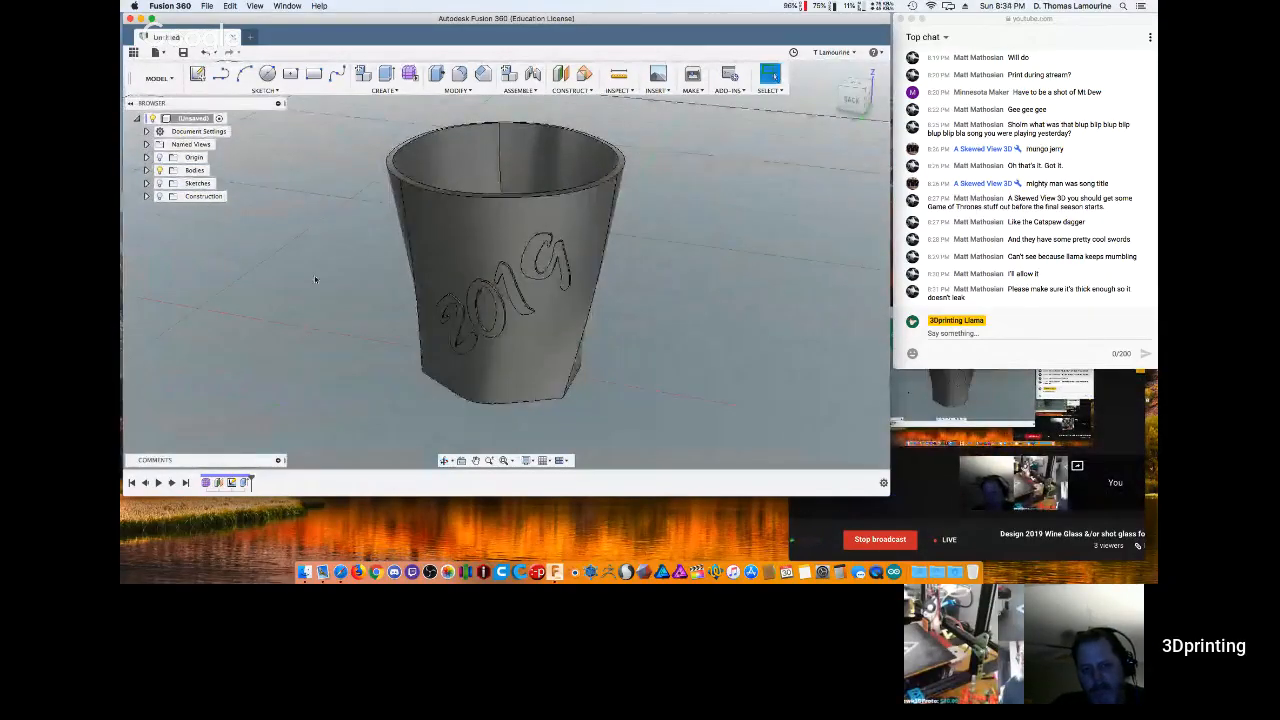
pyautogui.scroll(3, 397, 173)
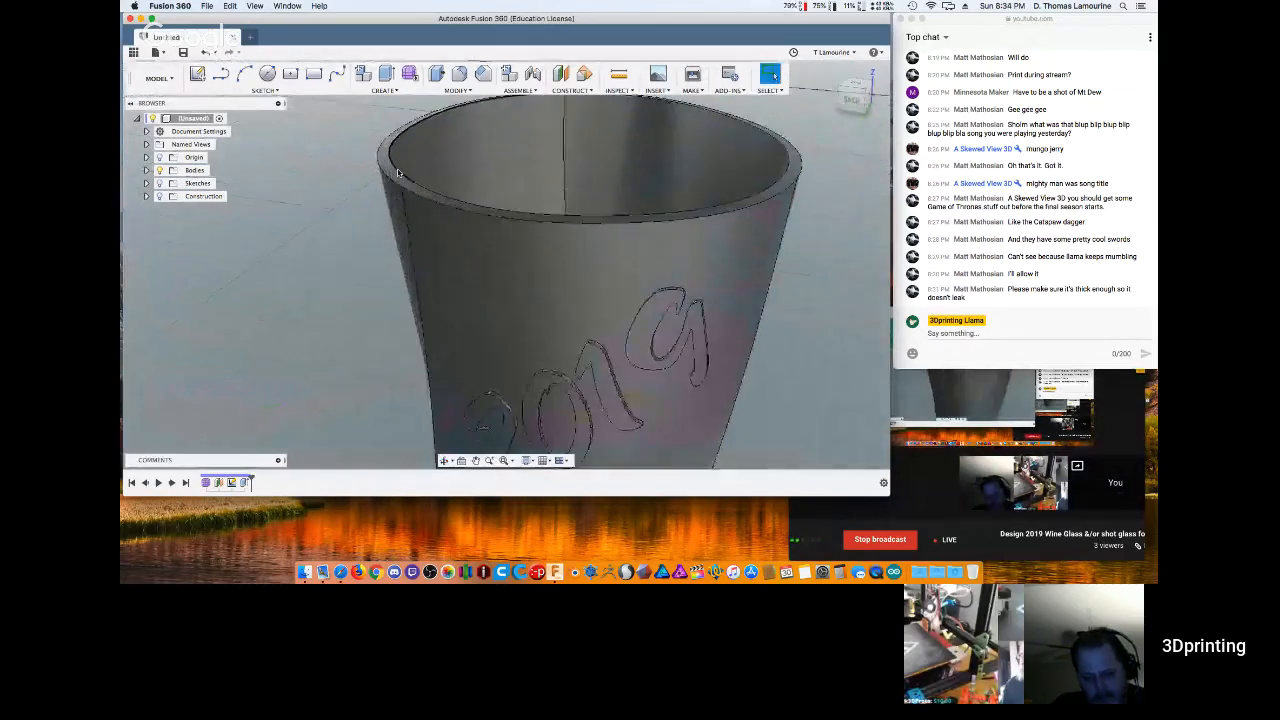
pyautogui.click(397, 173)
pyautogui.press('f')
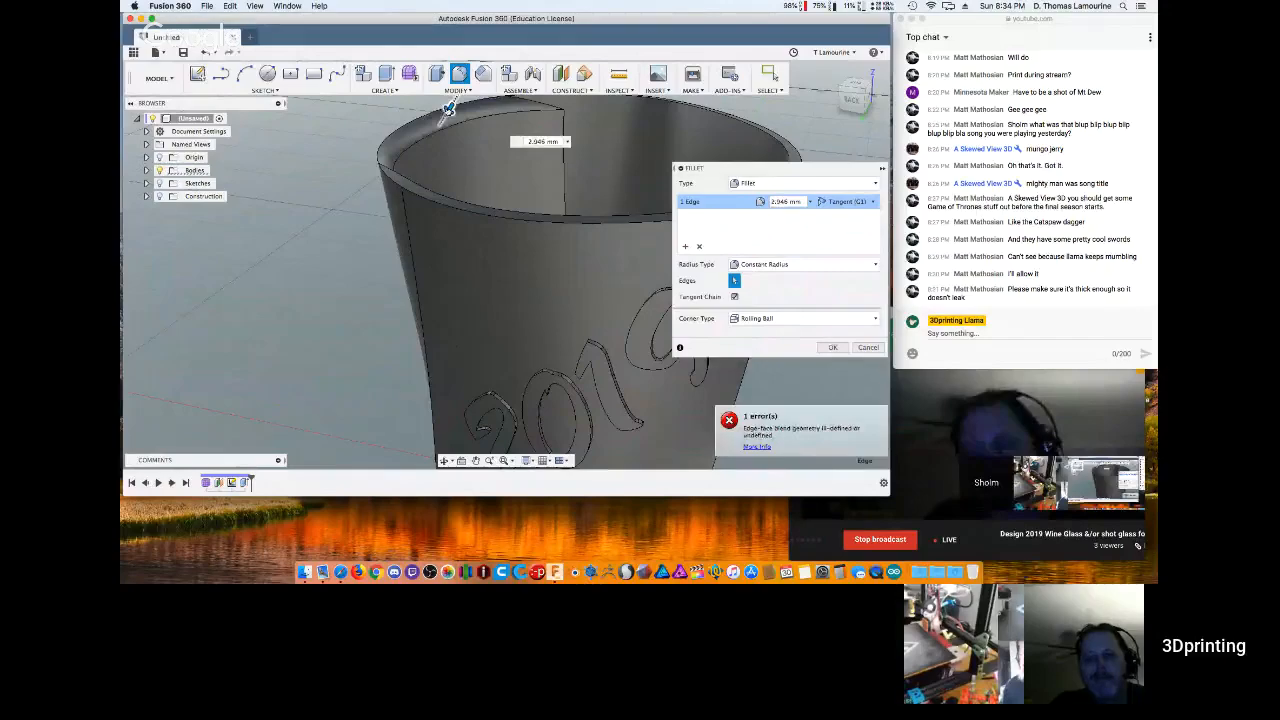
pyautogui.moveTo(449, 107); pyautogui.dragTo(448, 109)
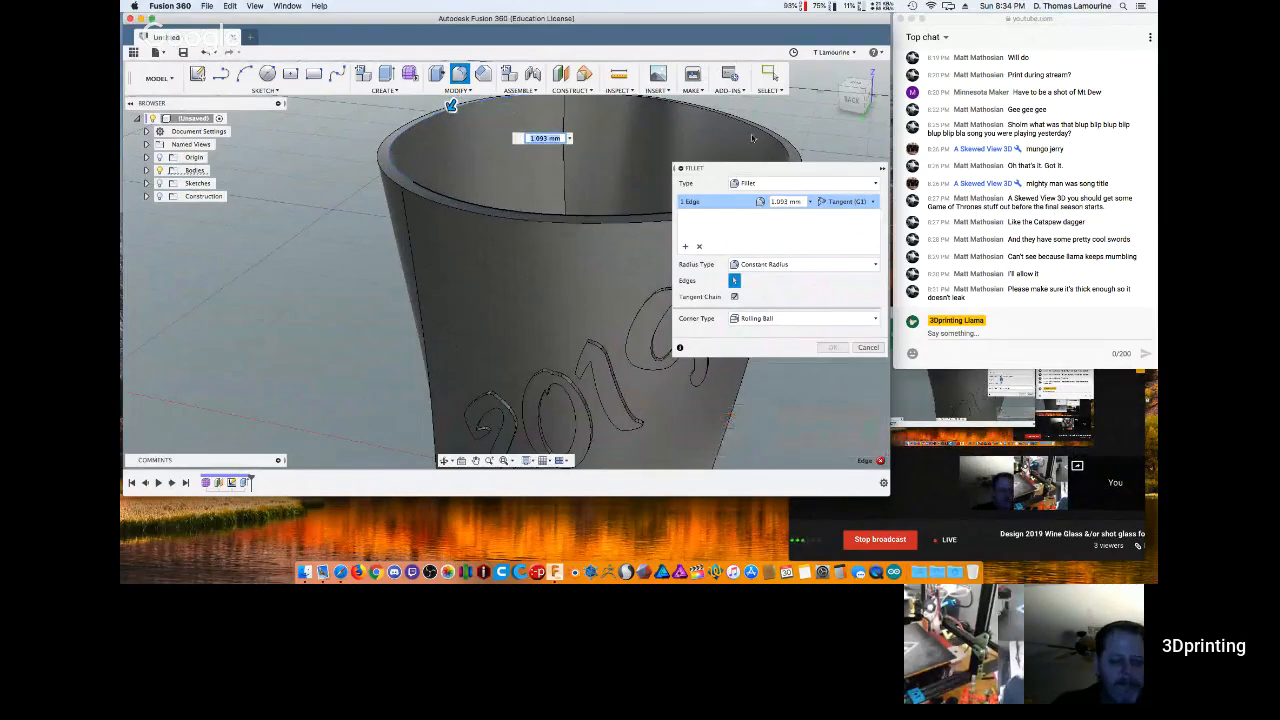
pyautogui.click(512, 213)
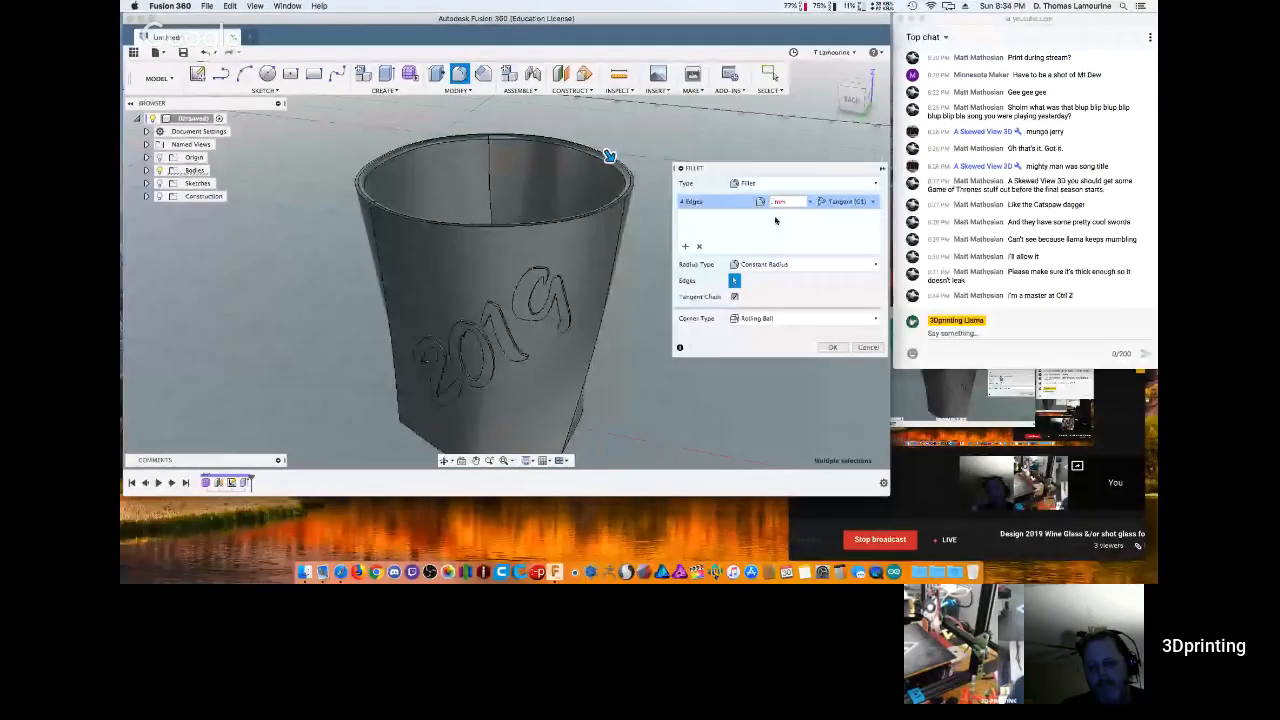
pyautogui.write('8')
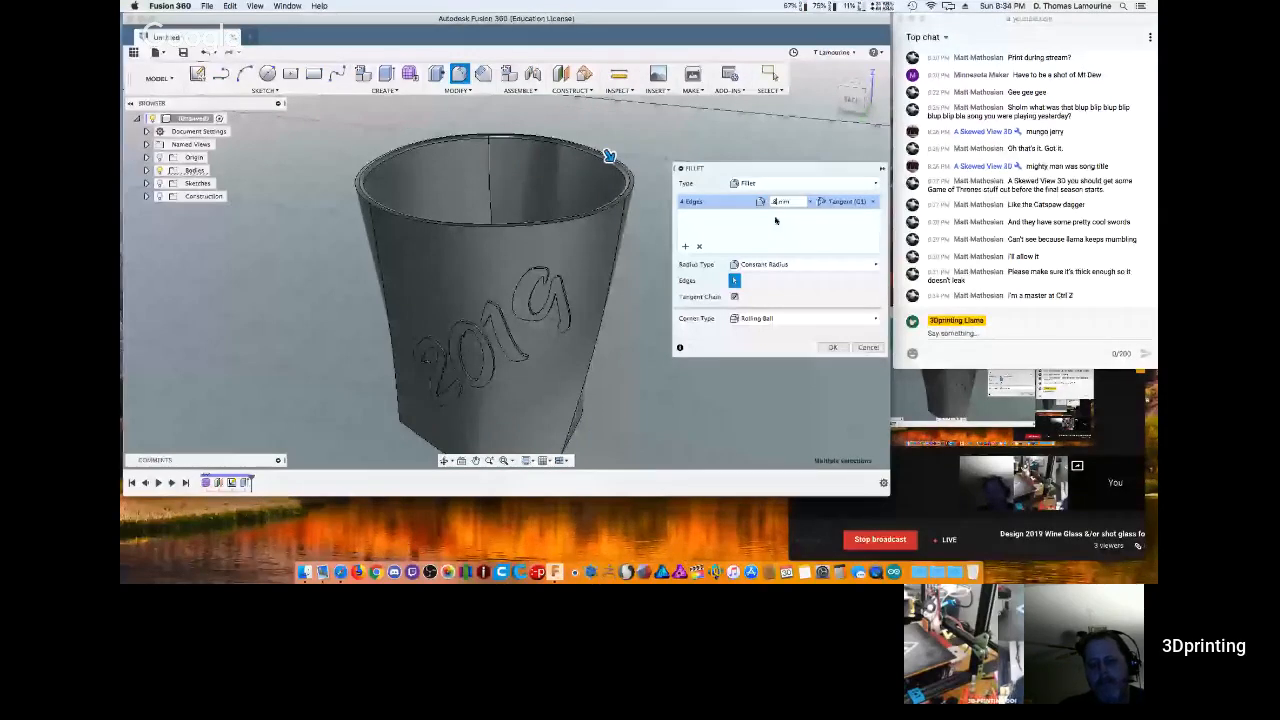
pyautogui.press('BackSpace')
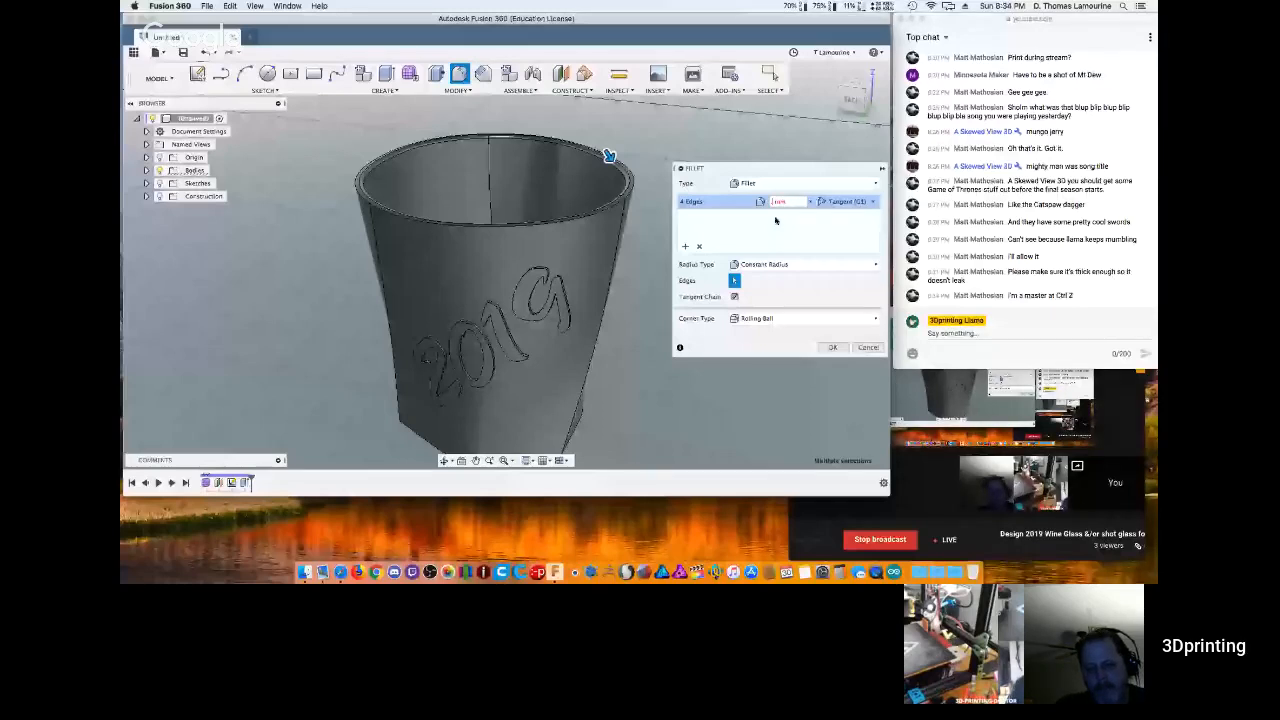
pyautogui.click(770, 75)
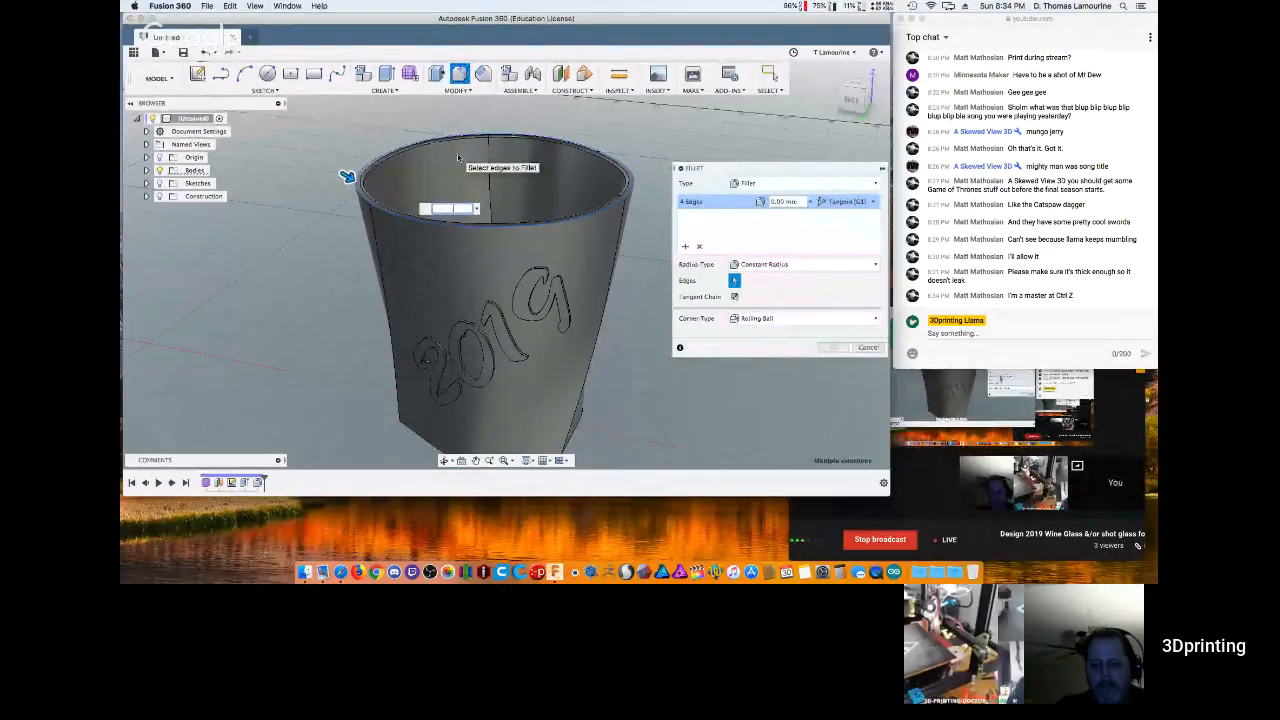
# Fillet the four edge segments along the cup's outer rim with a 0.6 mm radius.
pyautogui.write('.6')
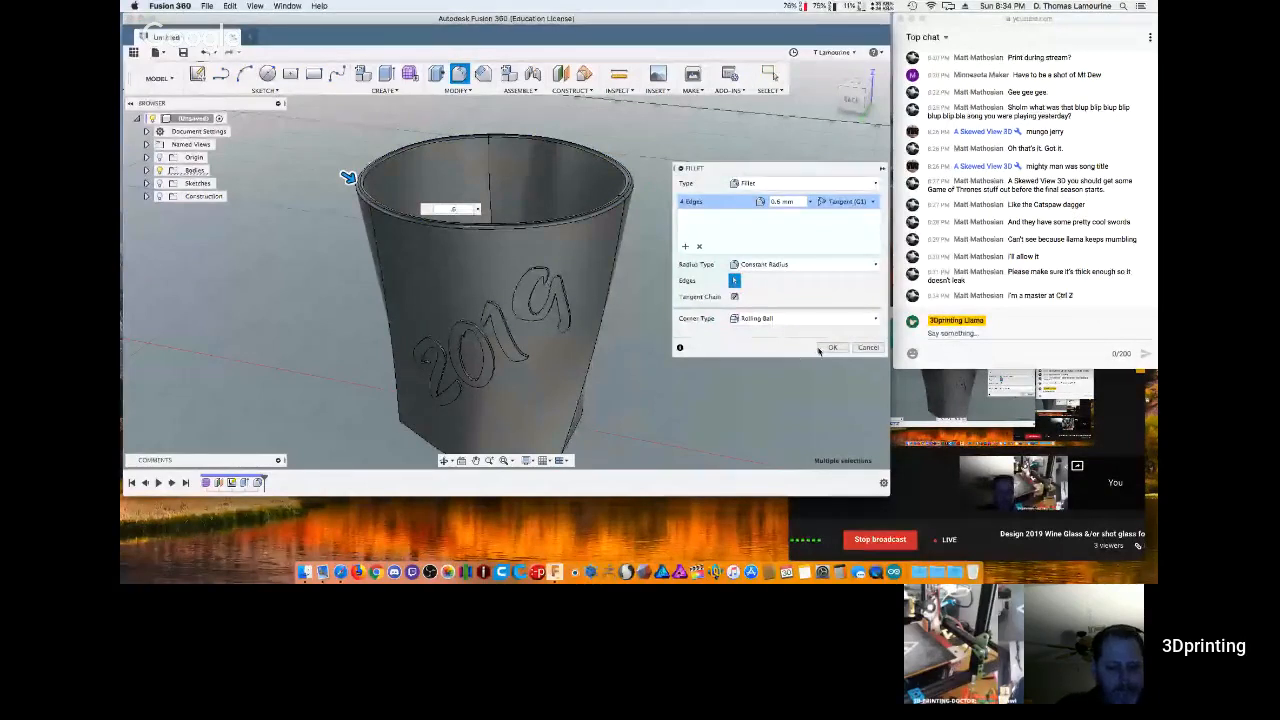
pyautogui.press('Return')
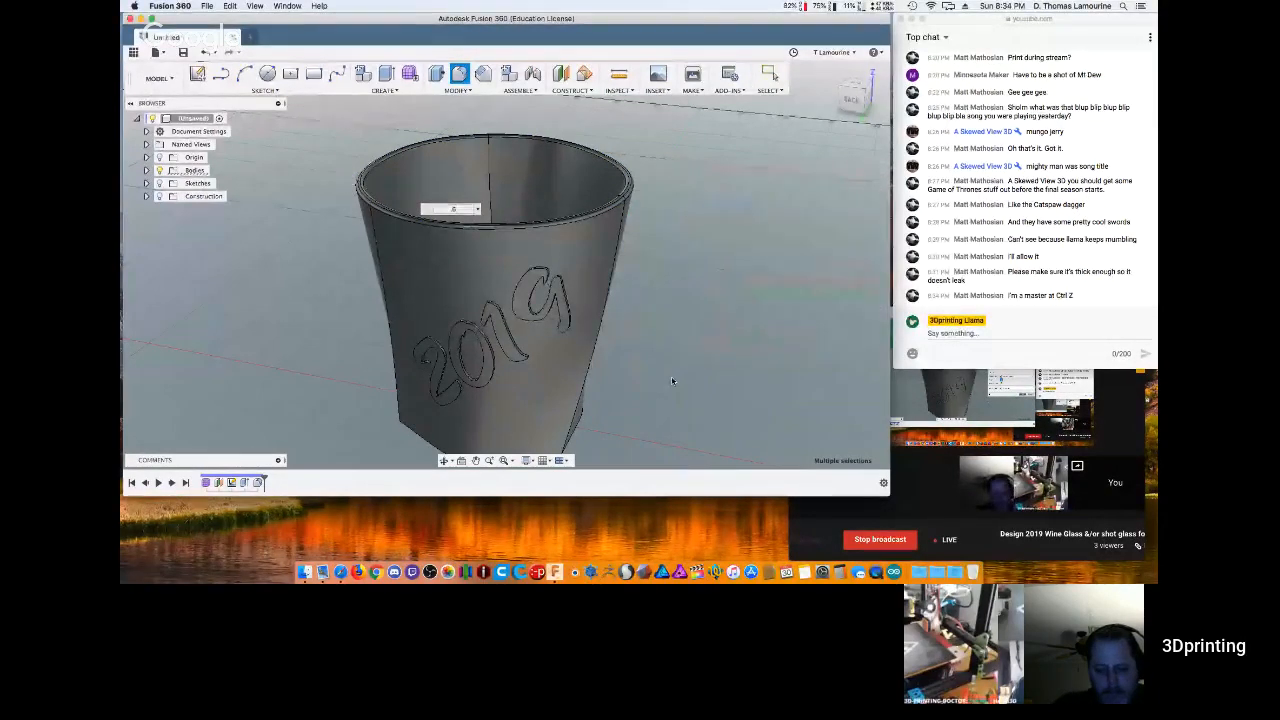
pyautogui.keyDown('shift'); pyautogui.moveTo(706, 348); pyautogui.dragTo(622, 352, button='middle'); pyautogui.keyUp('shift')
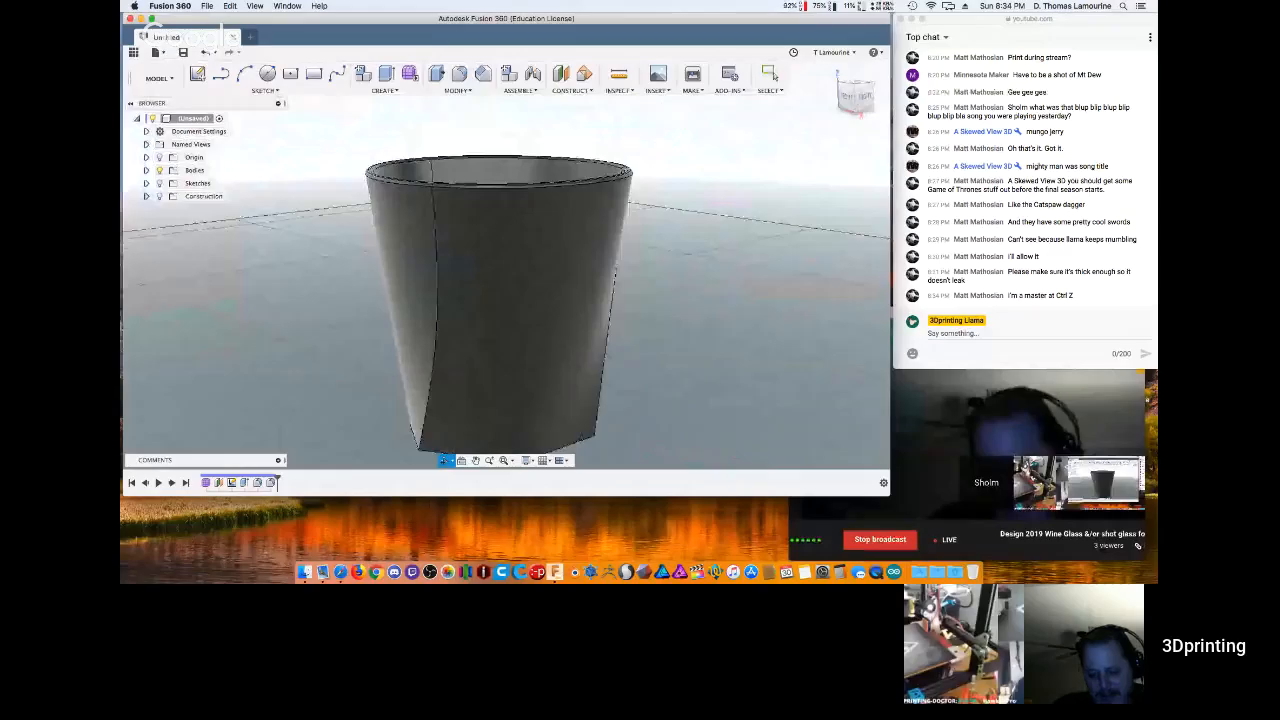
# Save the design as "2019 shot glass" in the Vases folder of the master project.
pyautogui.keyDown('shift'); pyautogui.moveTo(615, 275); pyautogui.dragTo(296, 352, button='middle'); pyautogui.keyUp('shift')
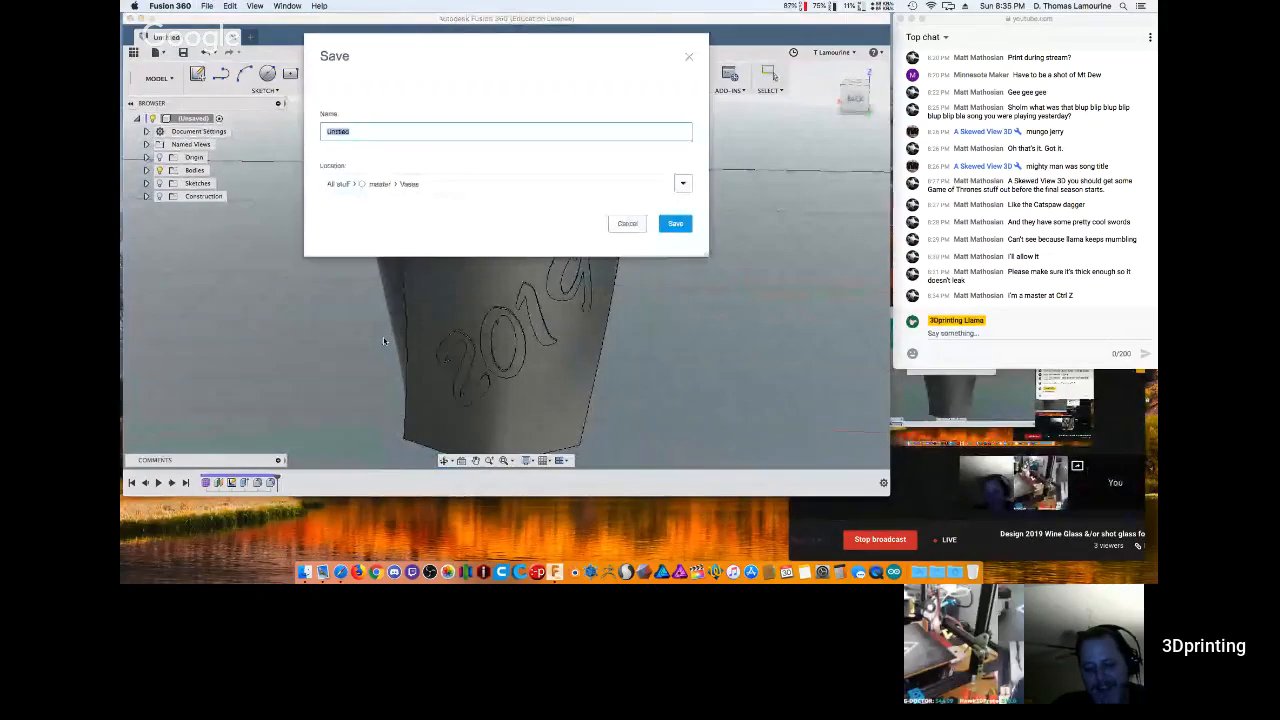
pyautogui.write('2019 sh')
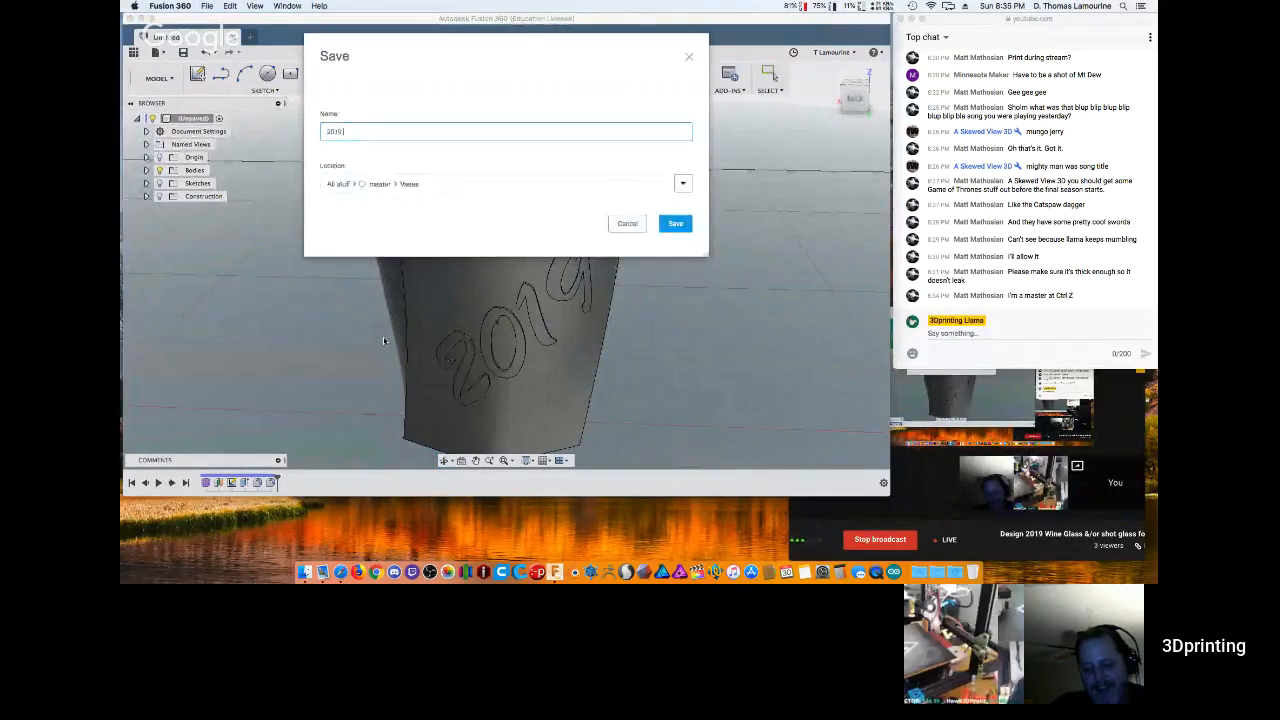
pyautogui.write('ot gl')
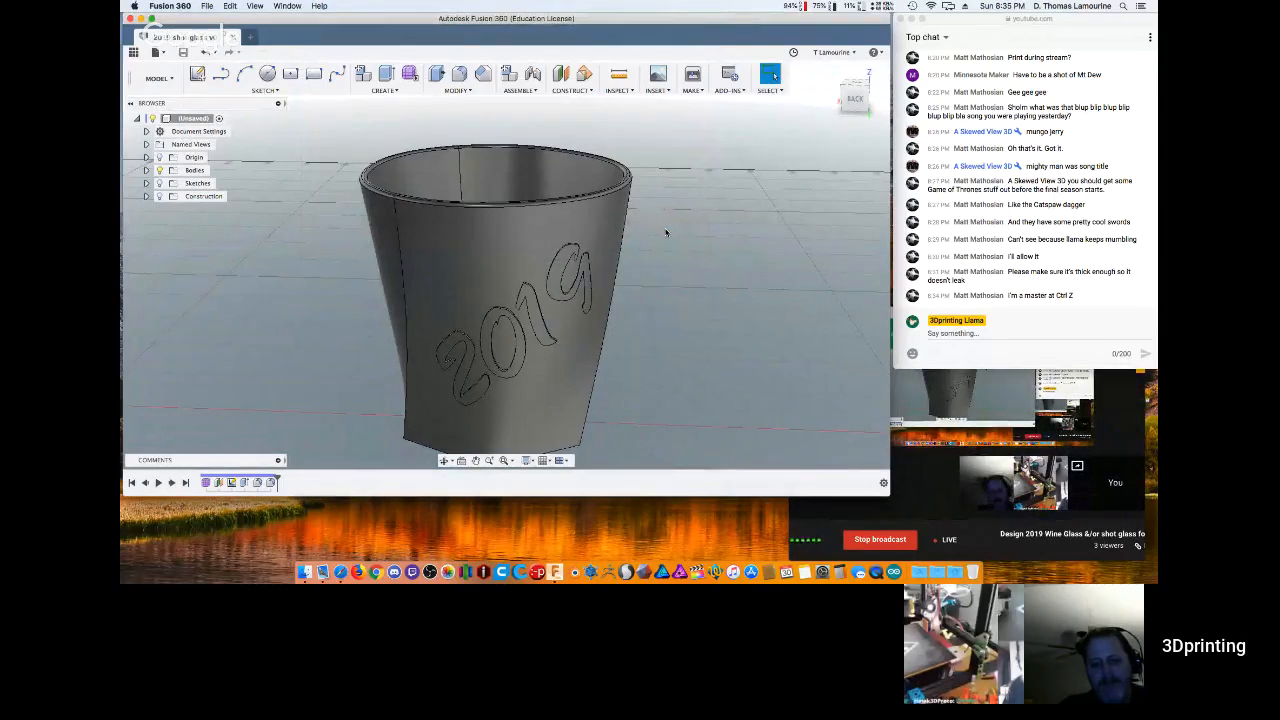
# Examine the cup's rim, base, inside and raised 2019 text from several angles.
pyautogui.scroll(-3, 307, 238)
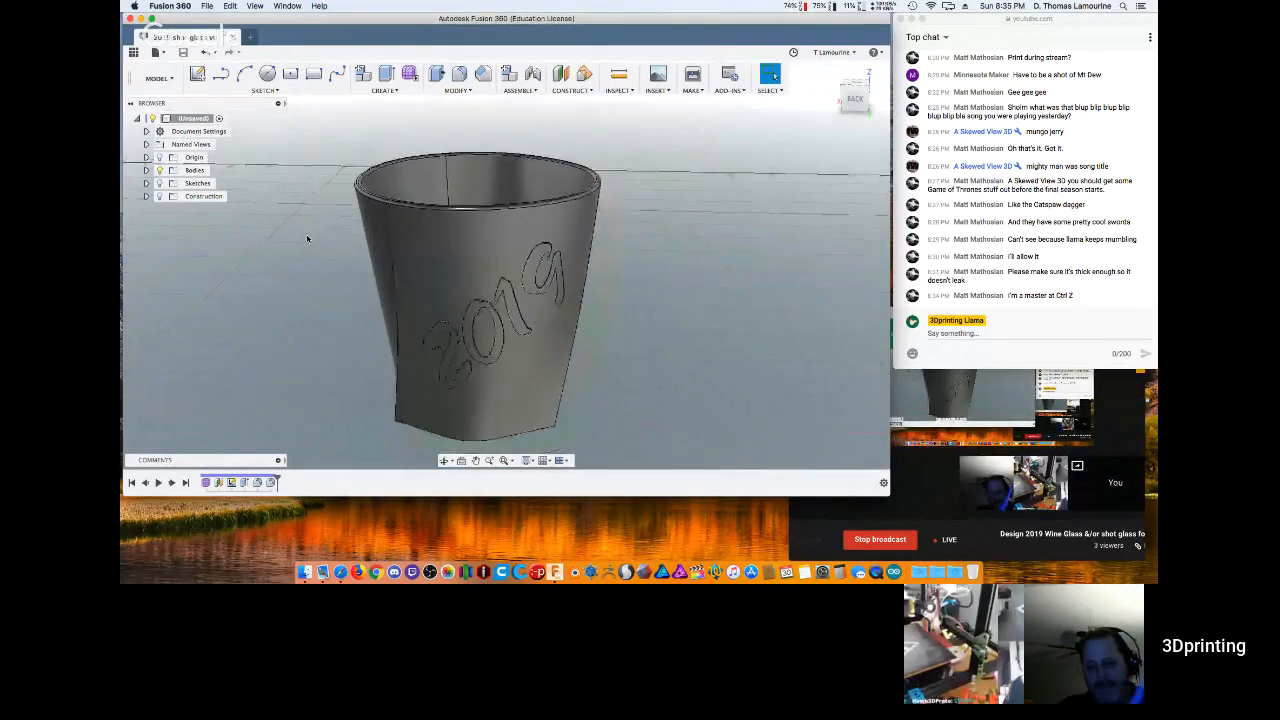
pyautogui.scroll(3, 307, 238)
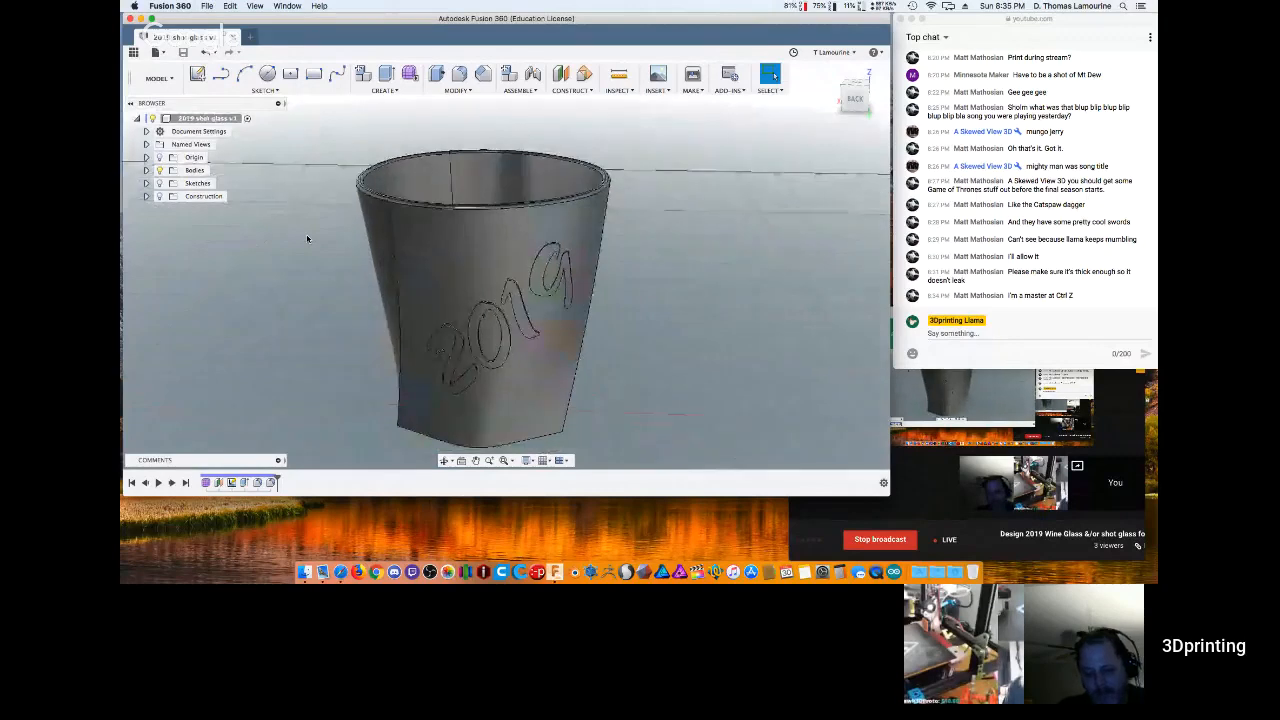
pyautogui.keyDown('shift'); pyautogui.moveTo(309, 237); pyautogui.dragTo(241, 235, button='middle'); pyautogui.keyUp('shift')
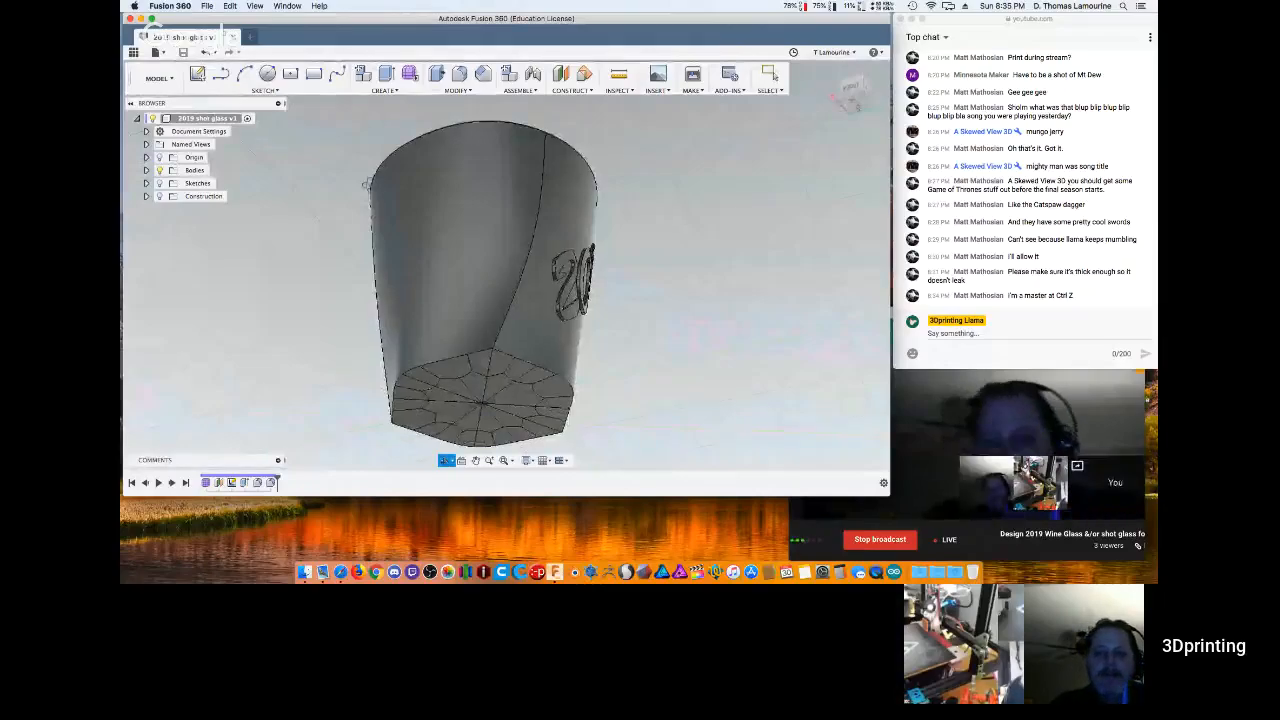
pyautogui.keyDown('shift'); pyautogui.moveTo(367, 184); pyautogui.dragTo(314, 263, button='middle'); pyautogui.keyUp('shift')
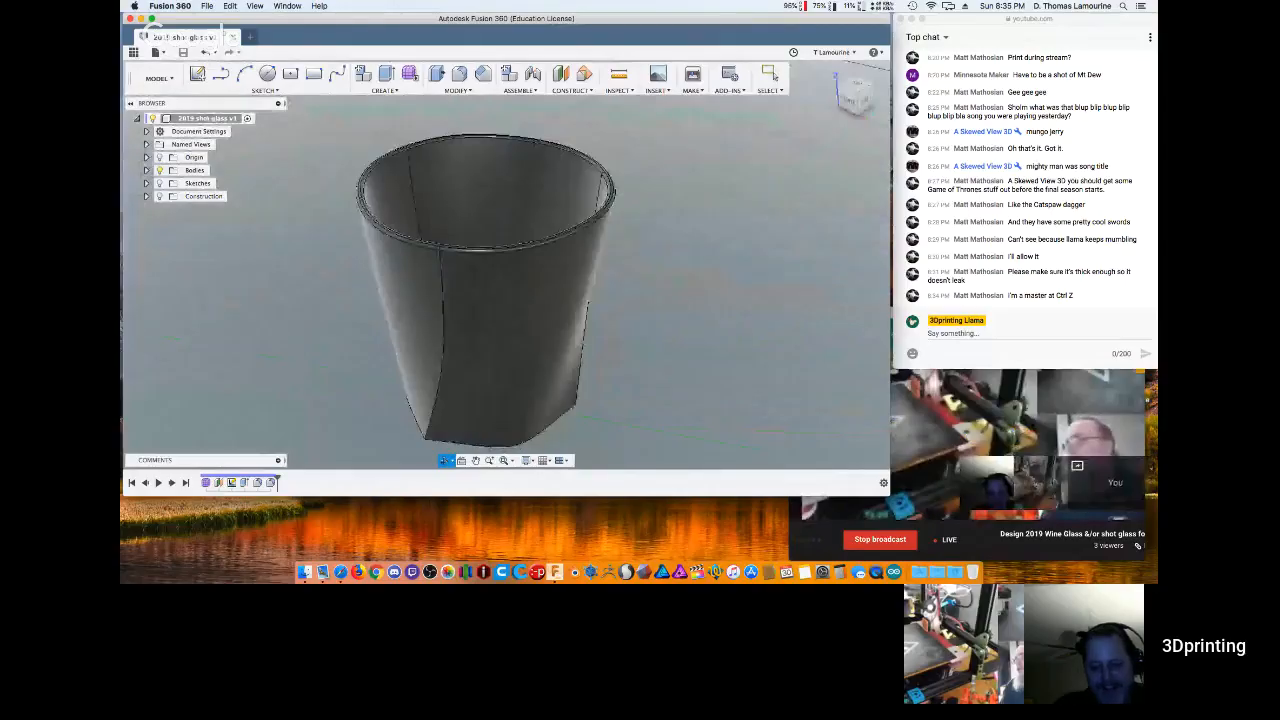
pyautogui.moveTo(325, 270)
pyautogui.keyDown('shift'); pyautogui.mouseDown(button='middle')
pyautogui.moveTo(366, 252)
pyautogui.moveTo(305, 260)
pyautogui.moveTo(309, 307)
pyautogui.moveTo(307, 285)
pyautogui.mouseUp(button='middle'); pyautogui.keyUp('shift')
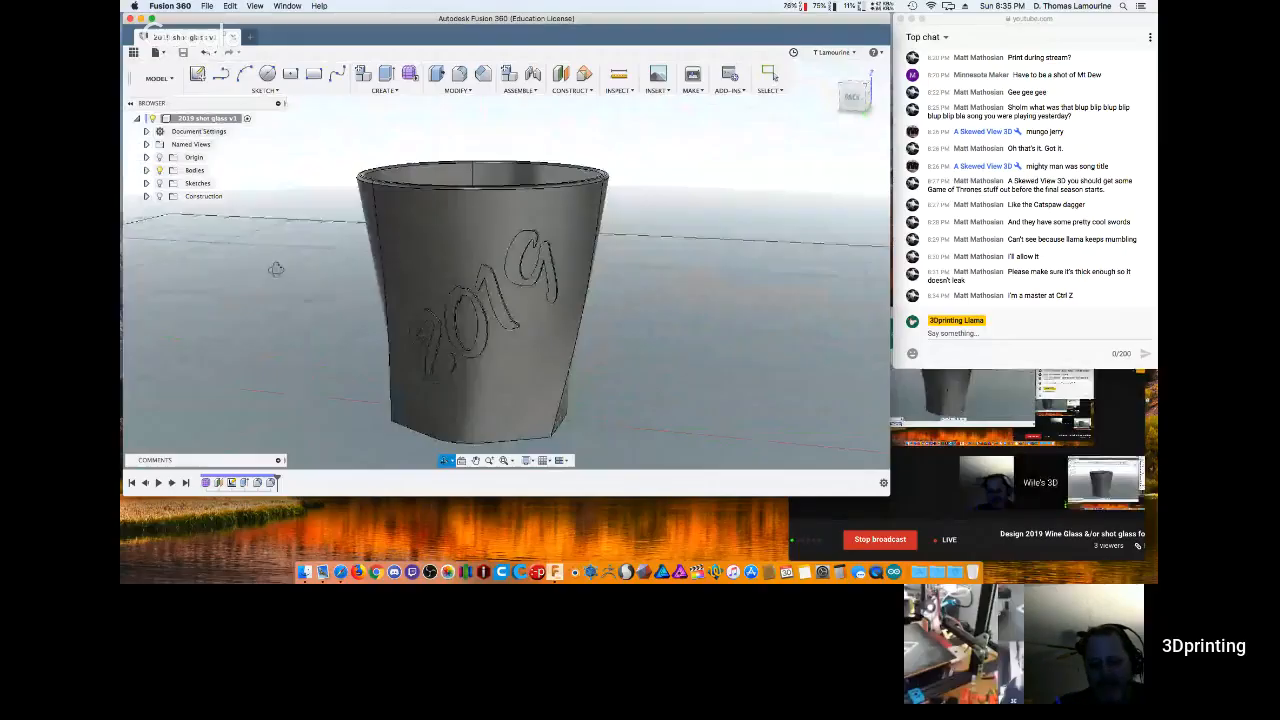
pyautogui.keyDown('shift'); pyautogui.moveTo(277, 266); pyautogui.dragTo(286, 270, button='middle'); pyautogui.keyUp('shift')
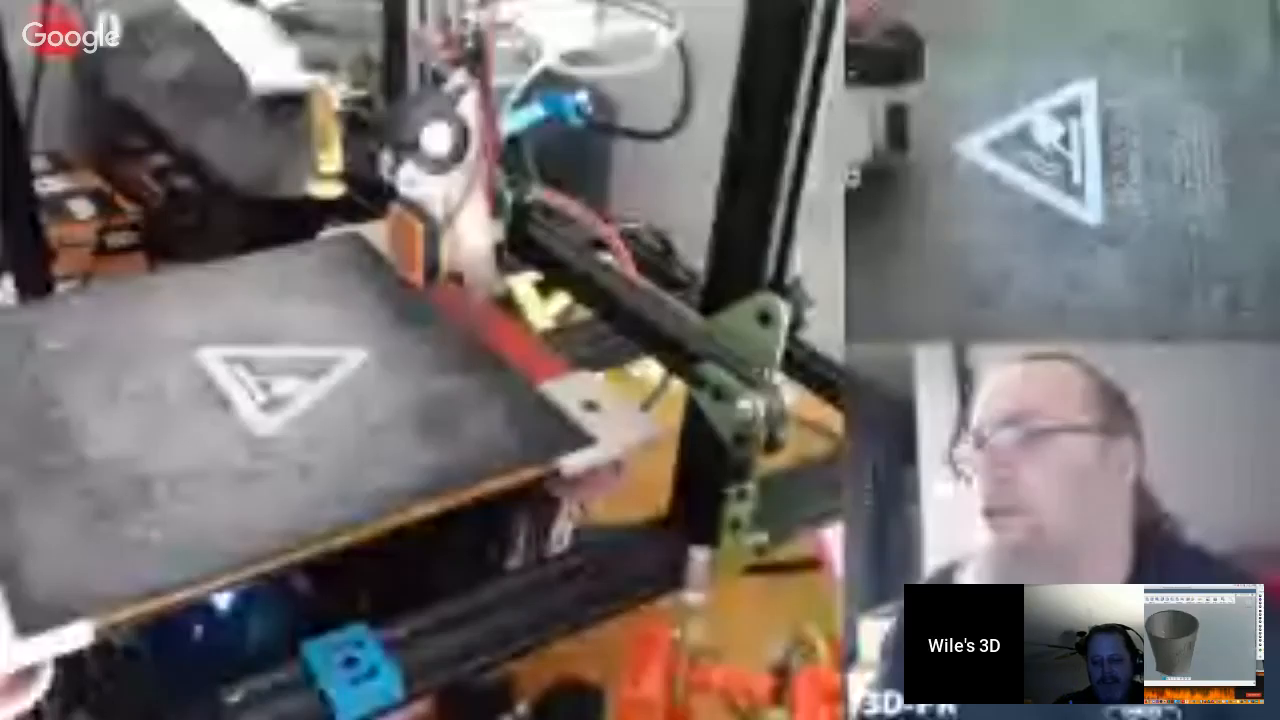
pyautogui.keyDown('shift'); pyautogui.moveTo(286, 270); pyautogui.dragTo(294, 291, button='middle'); pyautogui.keyUp('shift')
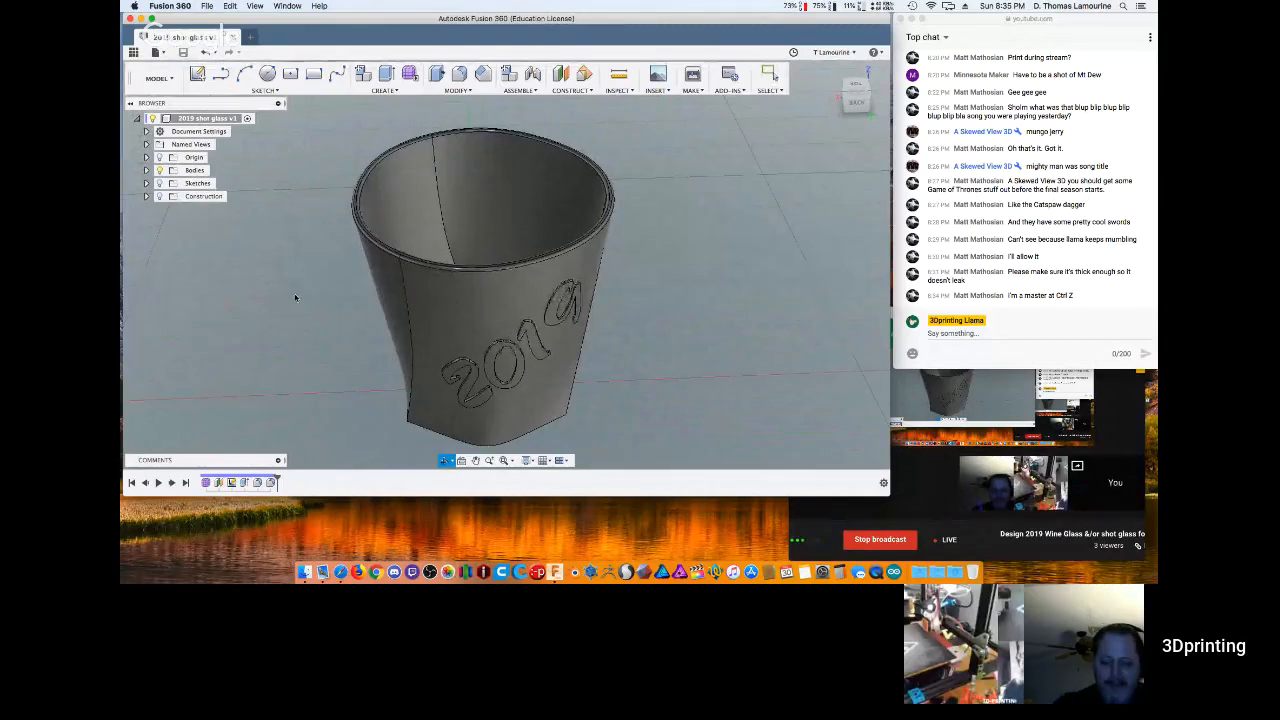
pyautogui.press('Escape')
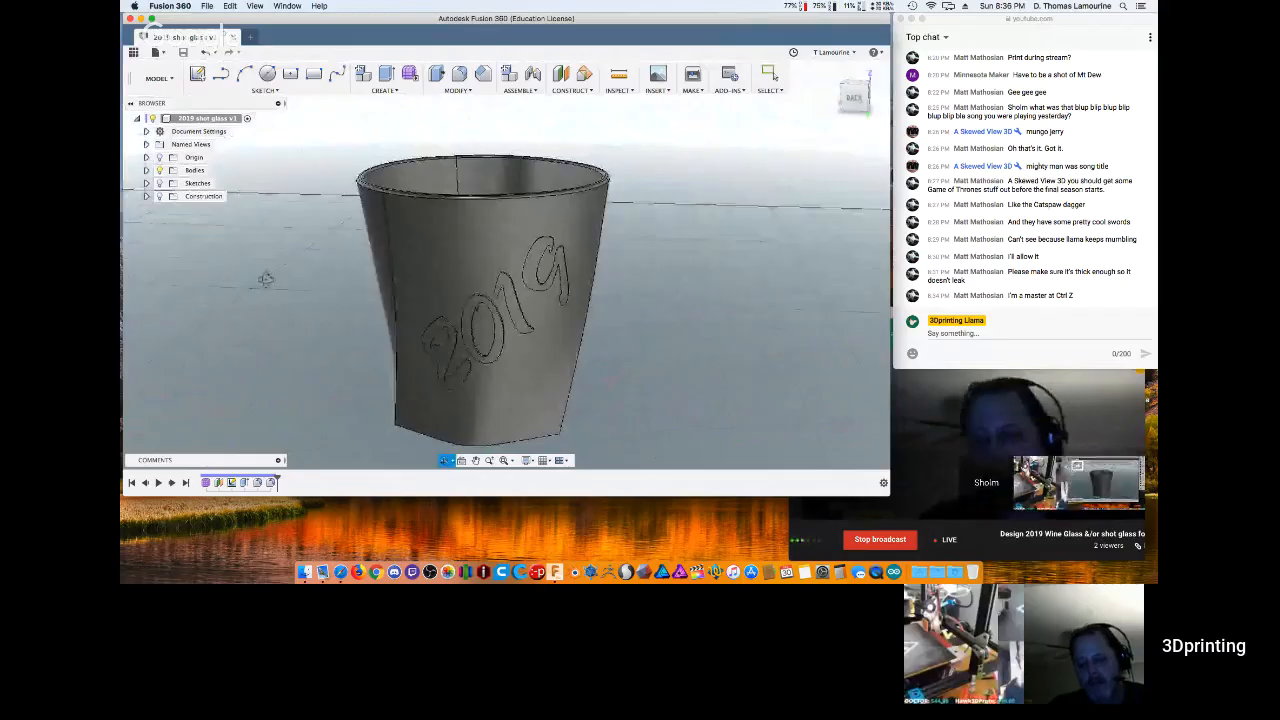
pyautogui.moveTo(263, 277); pyautogui.dragTo(289, 302)
pyautogui.keyDown('shift'); pyautogui.moveTo(290, 302); pyautogui.dragTo(297, 260, button='middle'); pyautogui.keyUp('shift')
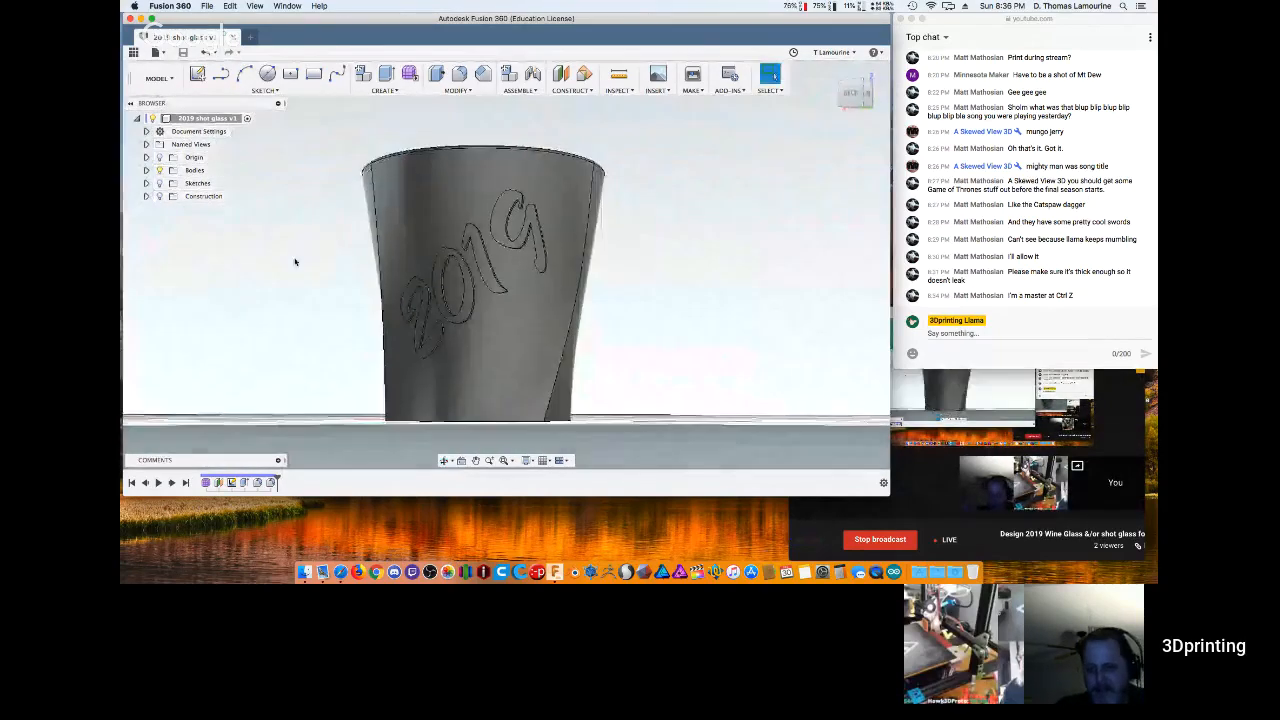
# Rename the cup's body ShotGlass2019 and save a new version of the design with the description "User Saved".
pyautogui.click(141, 20)
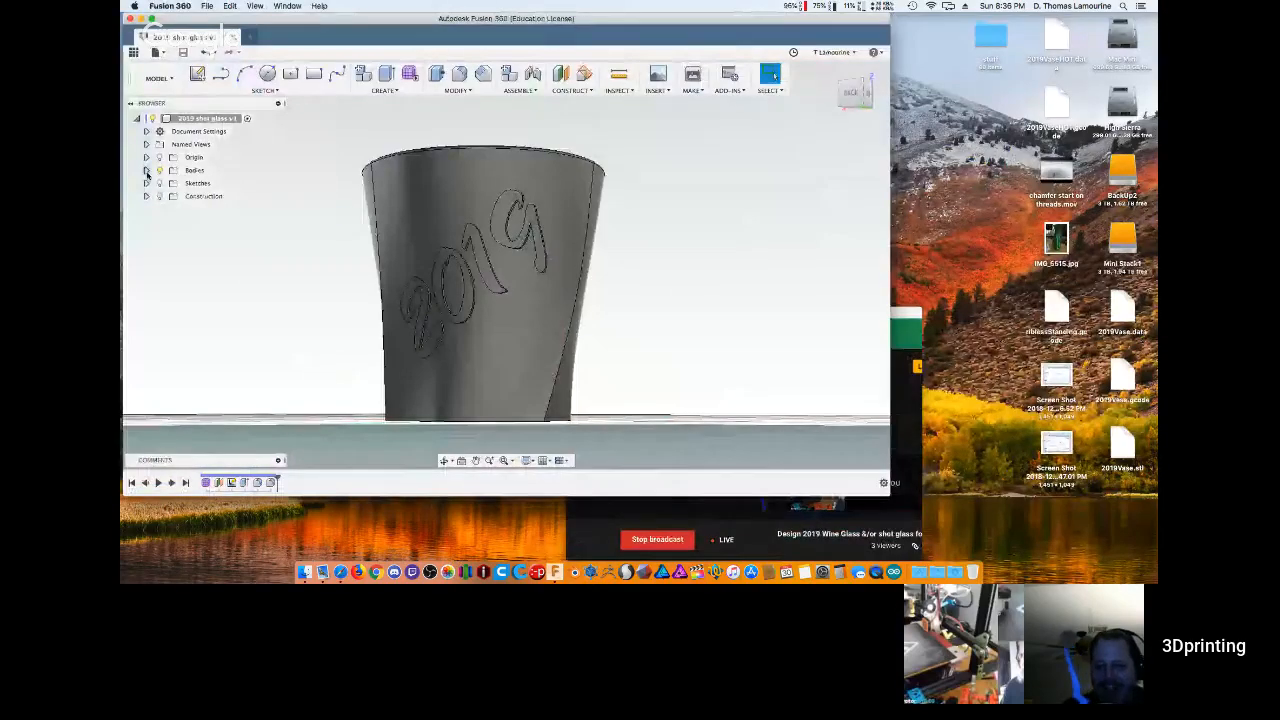
pyautogui.click(146, 171)
pyautogui.click(203, 184)
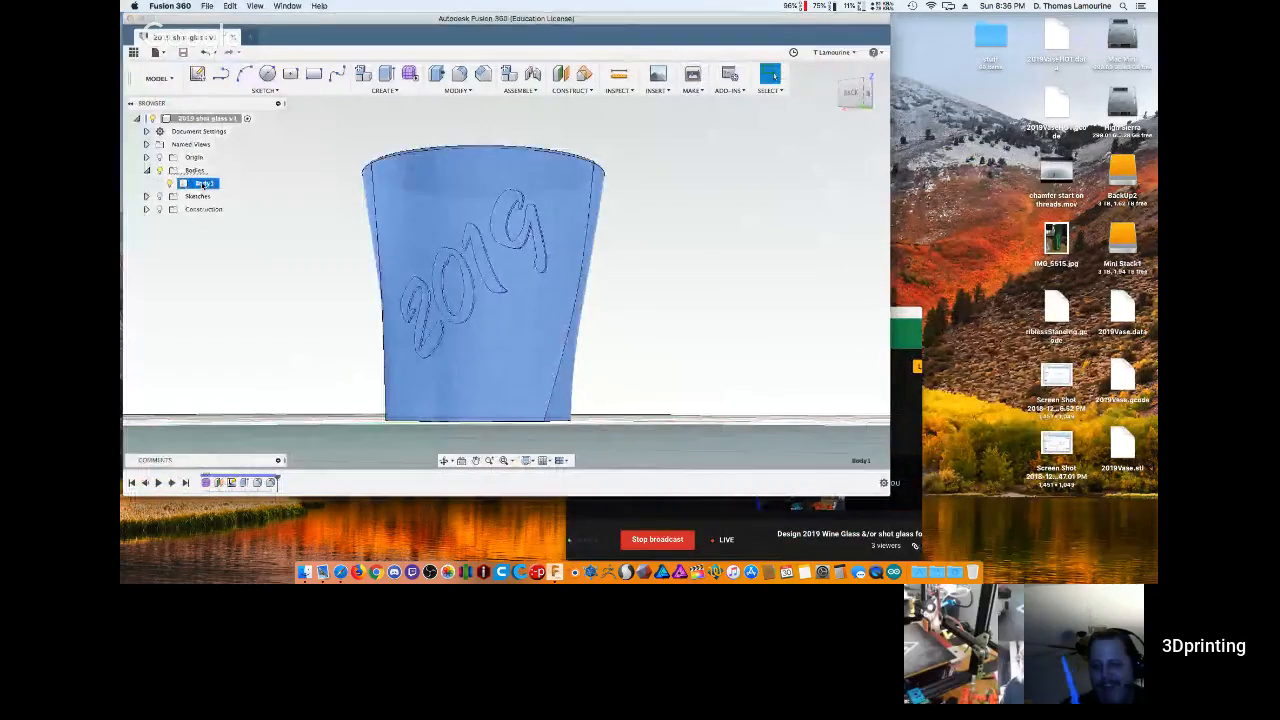
pyautogui.hotkey('shift', 's')
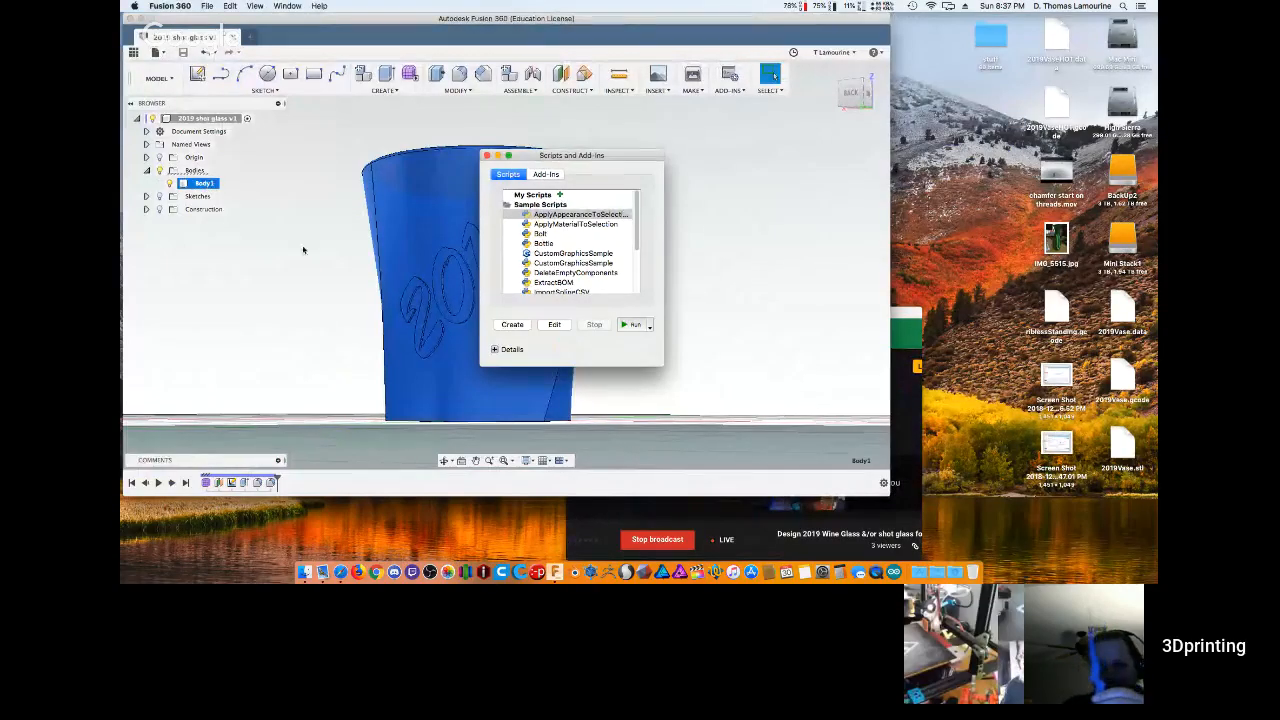
pyautogui.click(487, 156)
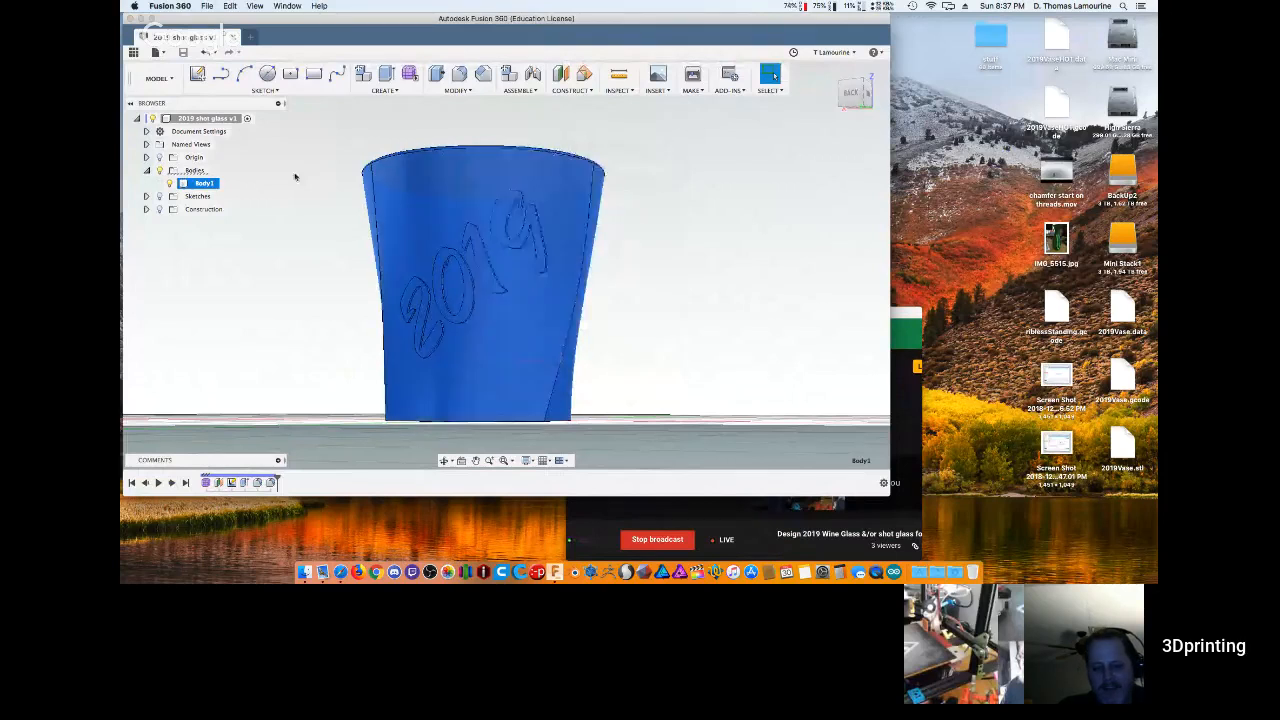
pyautogui.doubleClick(205, 184)
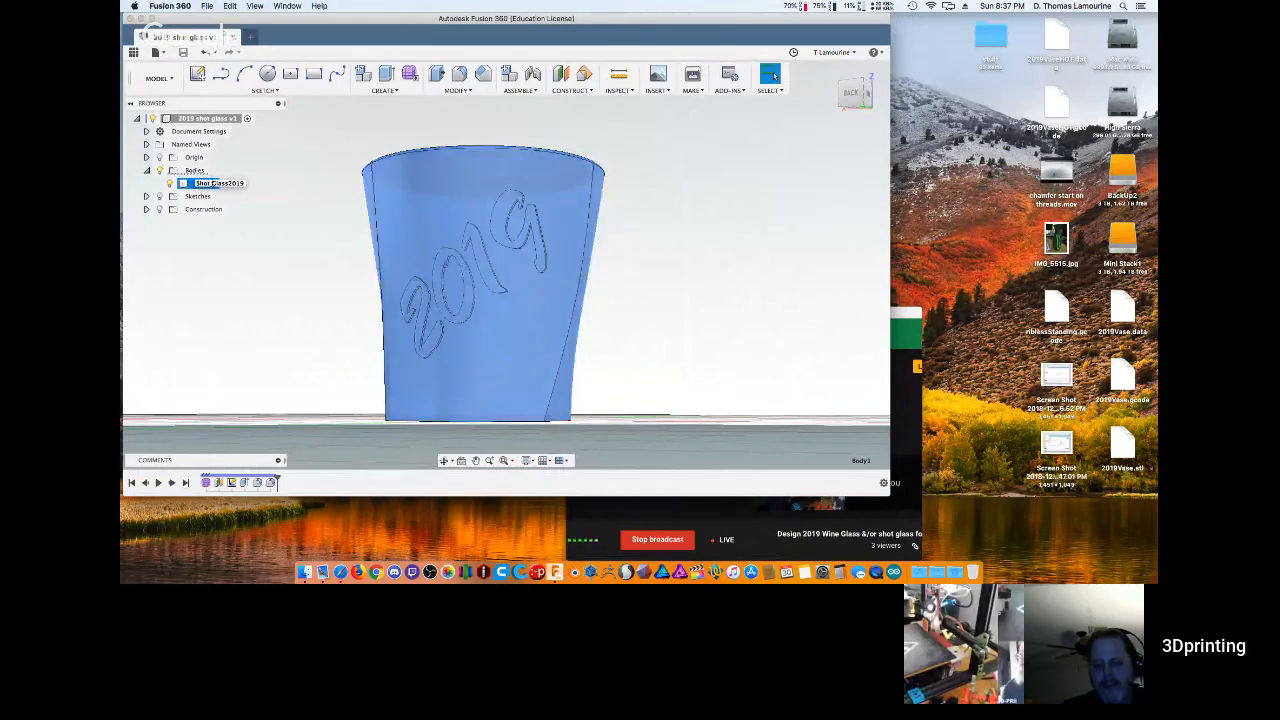
pyautogui.press('Return')
pyautogui.click(235, 215)
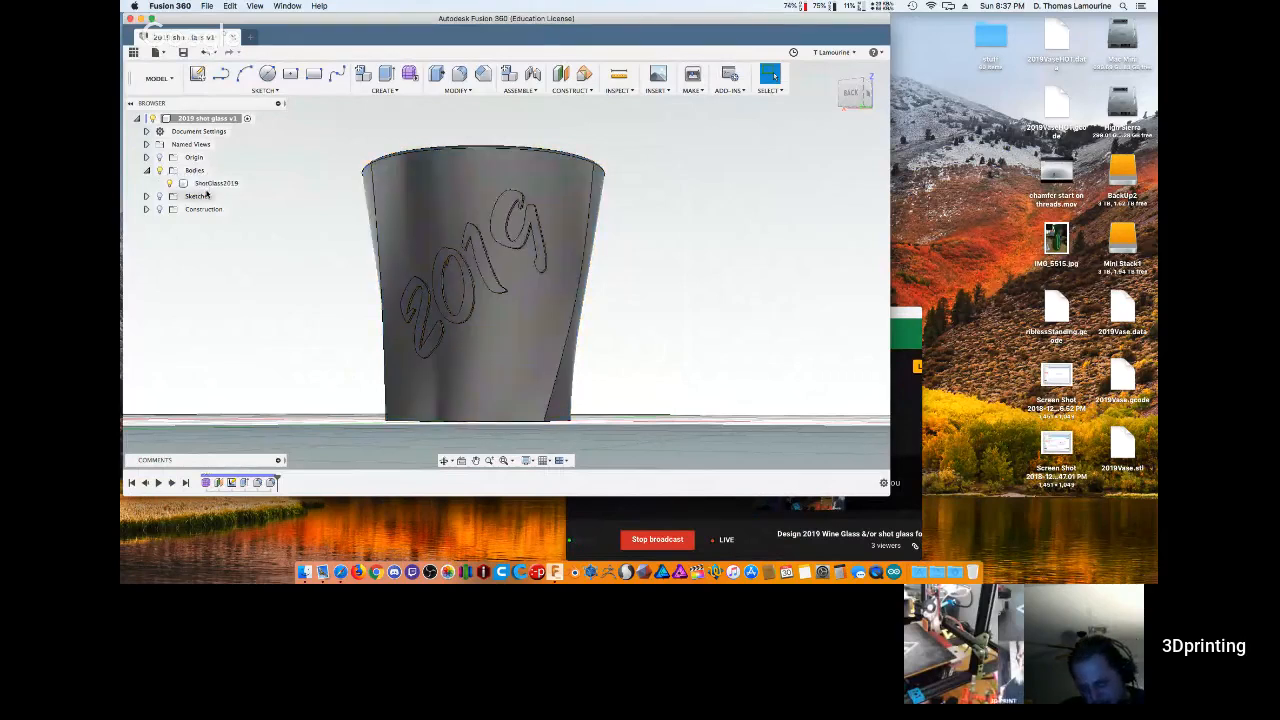
pyautogui.press('super+s')
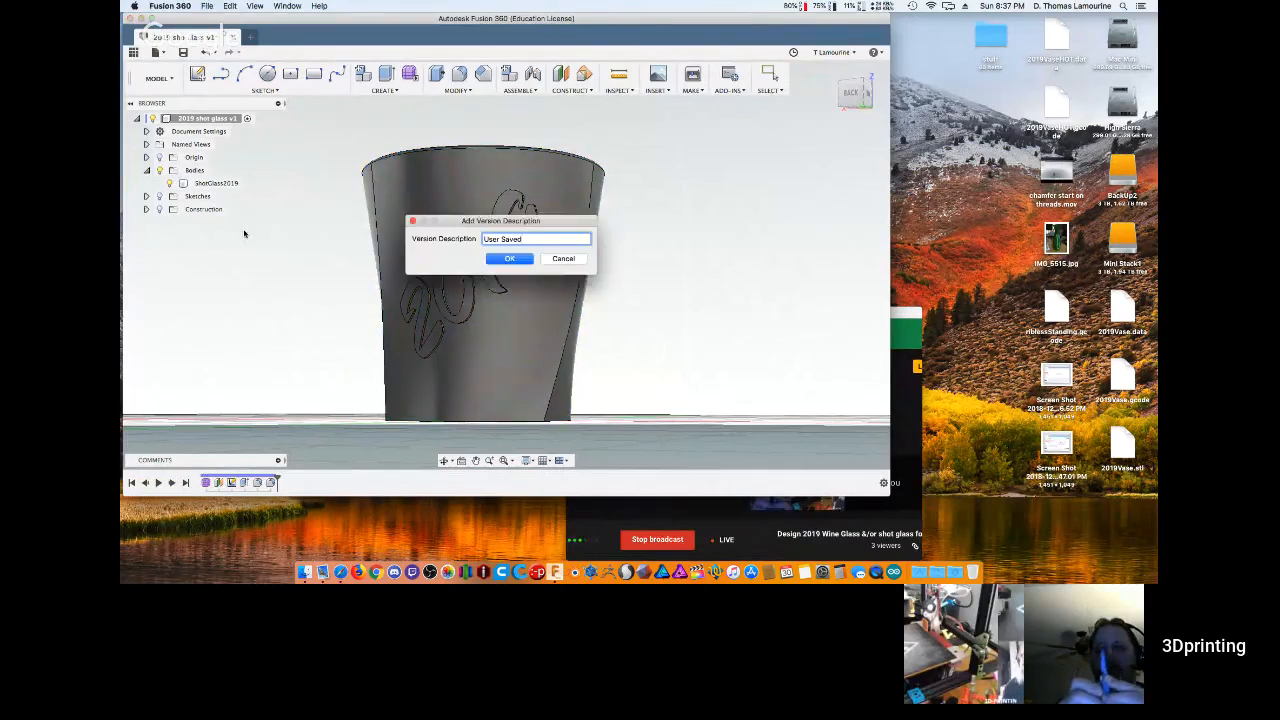
pyautogui.press('Return')
# Export the ShotGlass2019 body as a binary, high-refinement STL named ShotGlass2019 to the Desktop.
pyautogui.rightClick(211, 185)
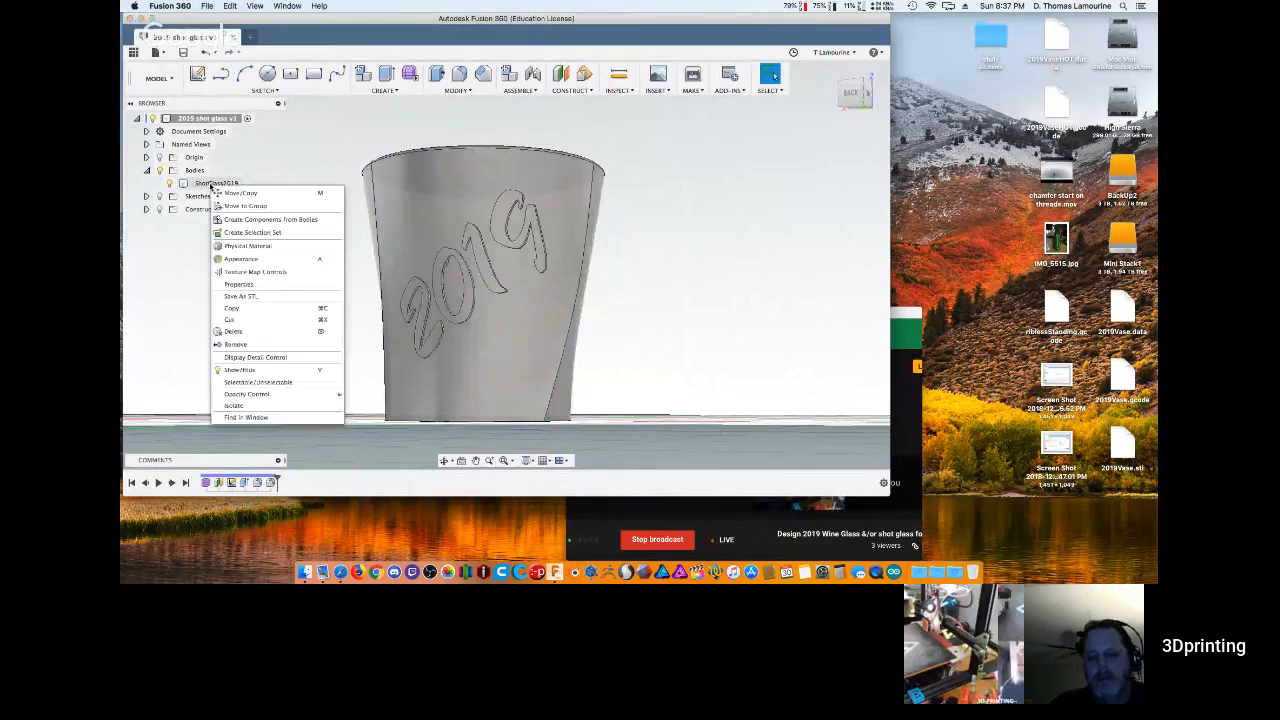
pyautogui.click(240, 296)
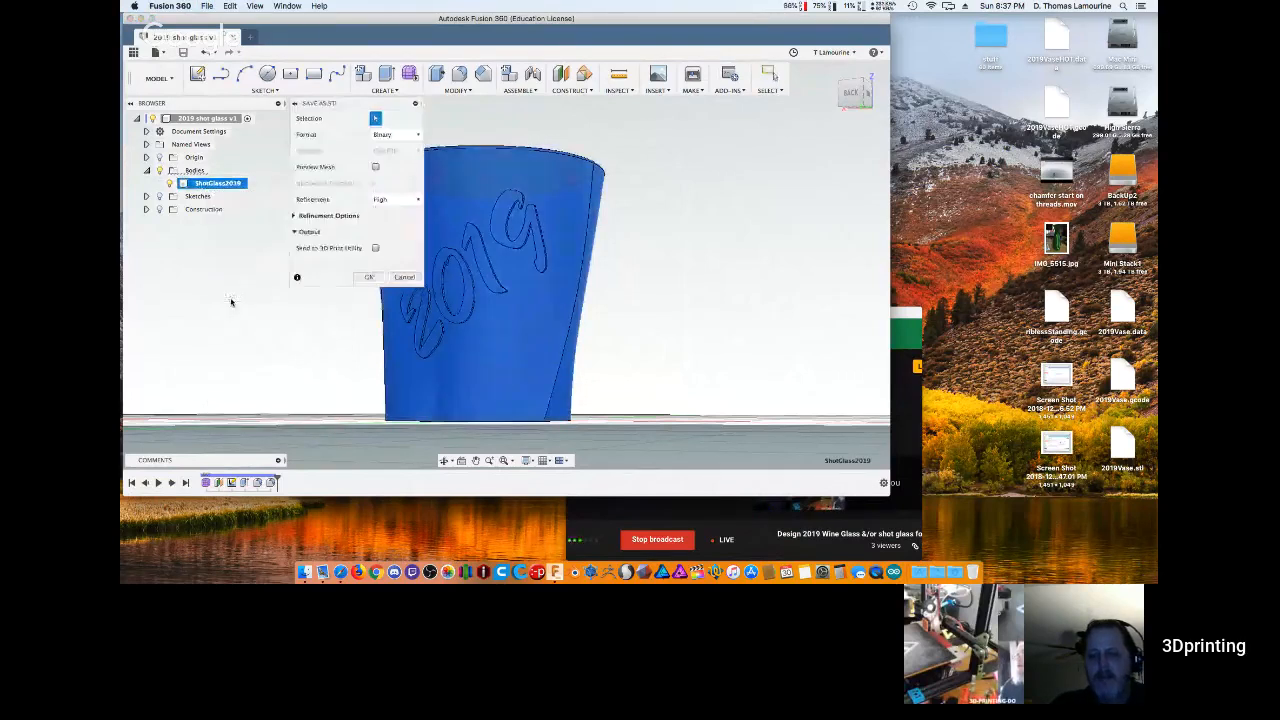
pyautogui.click(371, 278)
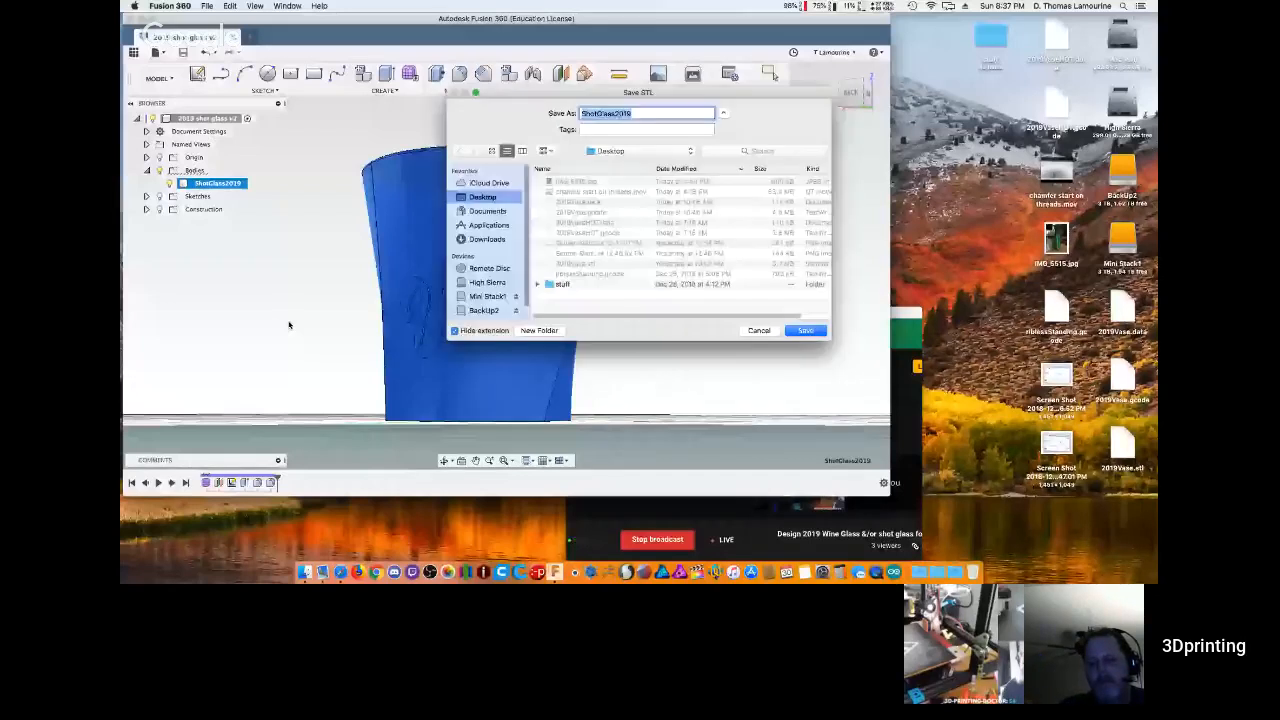
pyautogui.click(805, 330)
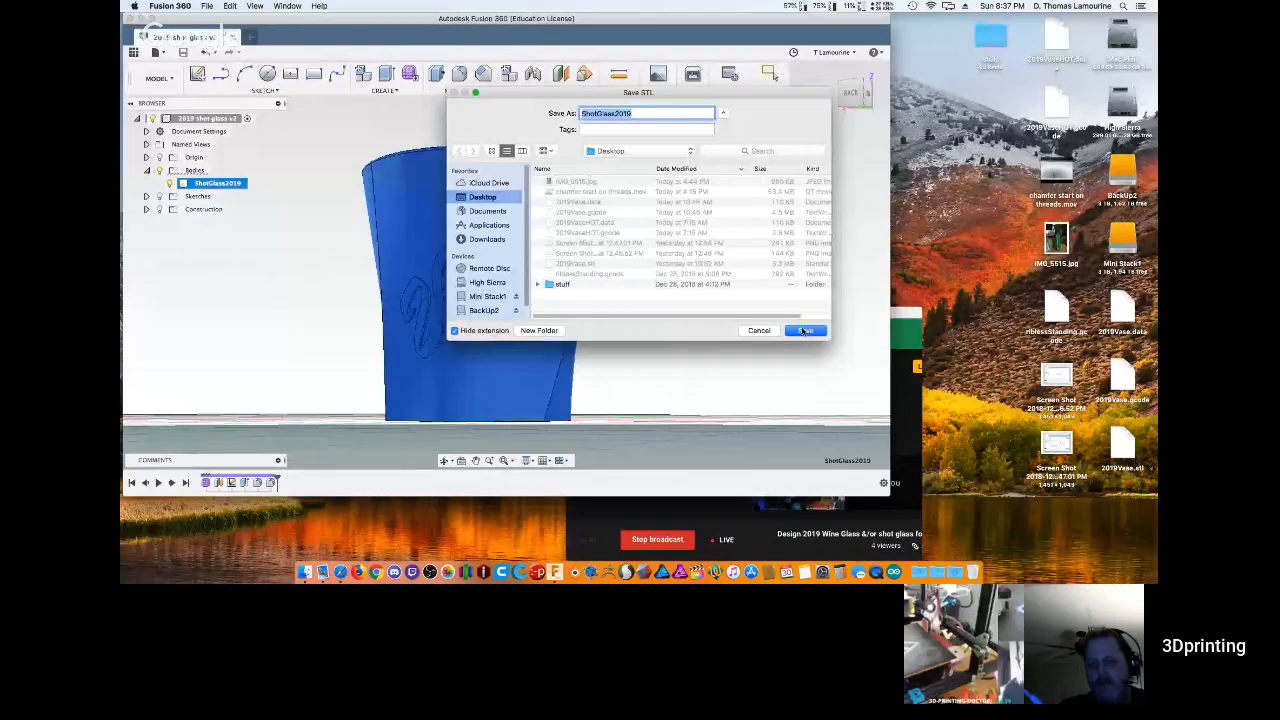
# Complete the save of the ShotGlass2019 STL file to the Desktop.
pyautogui.click(805, 330)
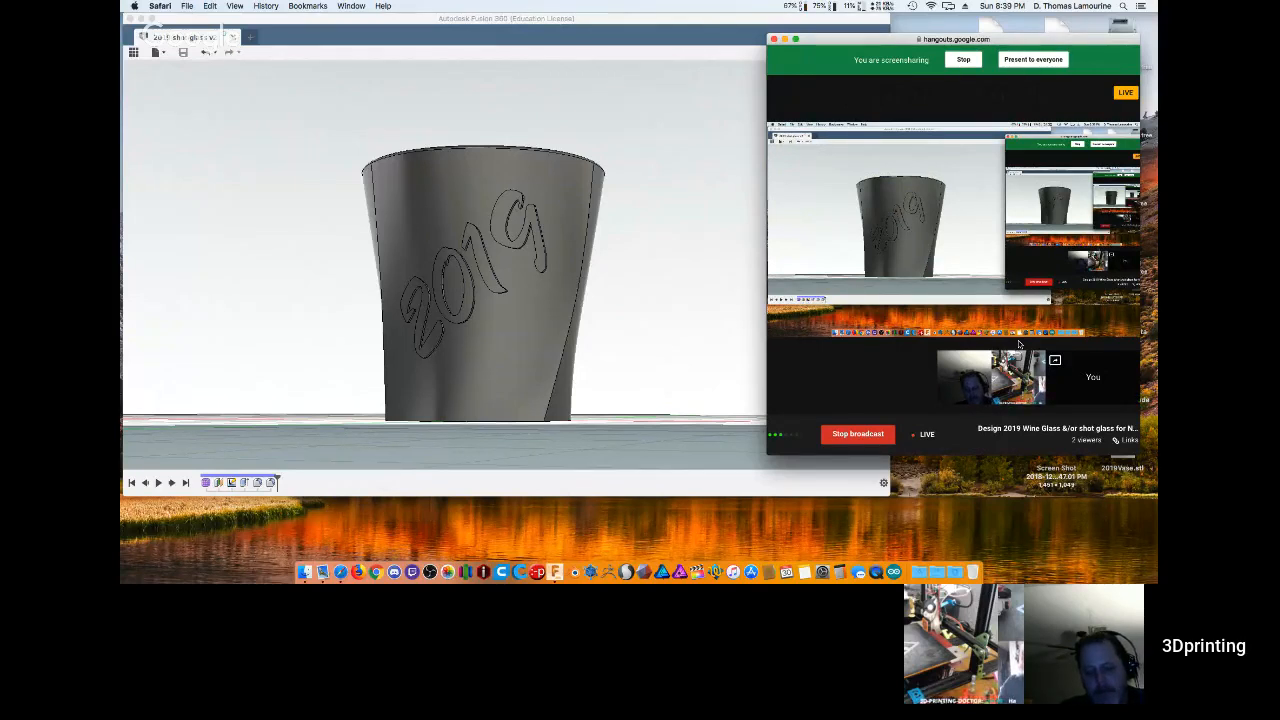
# Switch to Chrome, open the Llama CoreXY printer page and preheat Tool 0 to 215 °C and the bed to 60 °C.
pyautogui.click(373, 573)
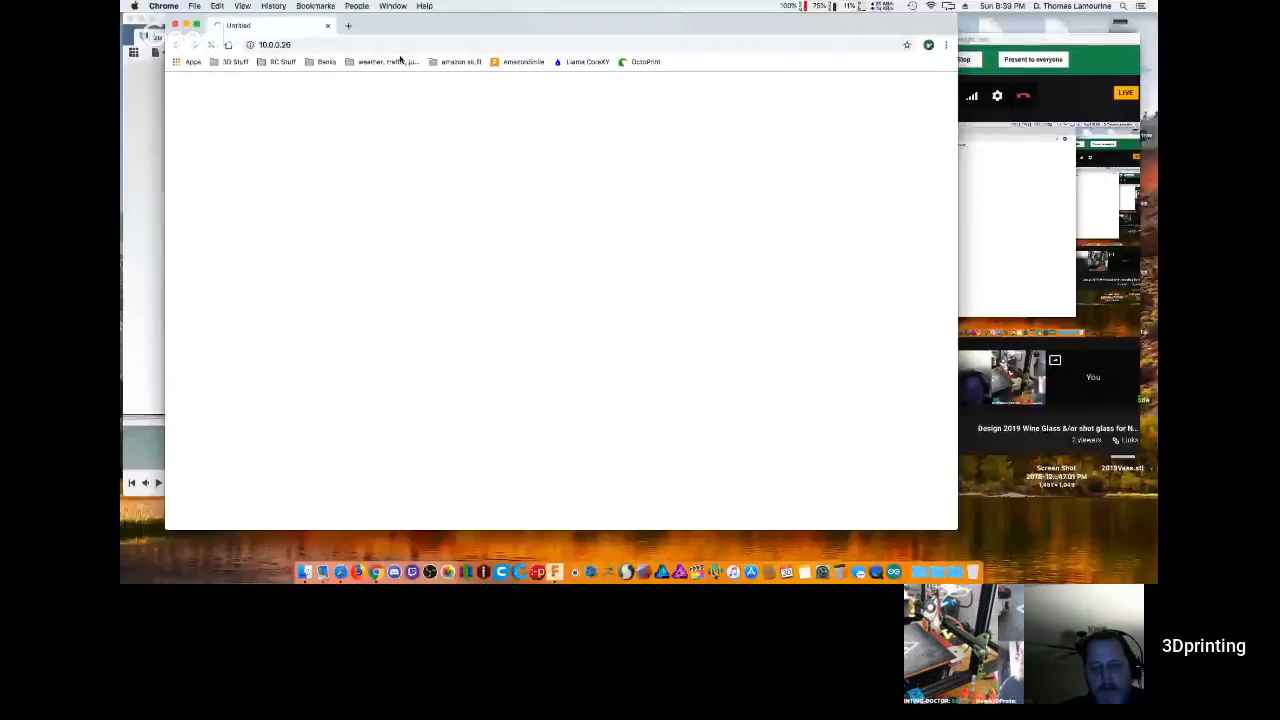
pyautogui.click(600, 62)
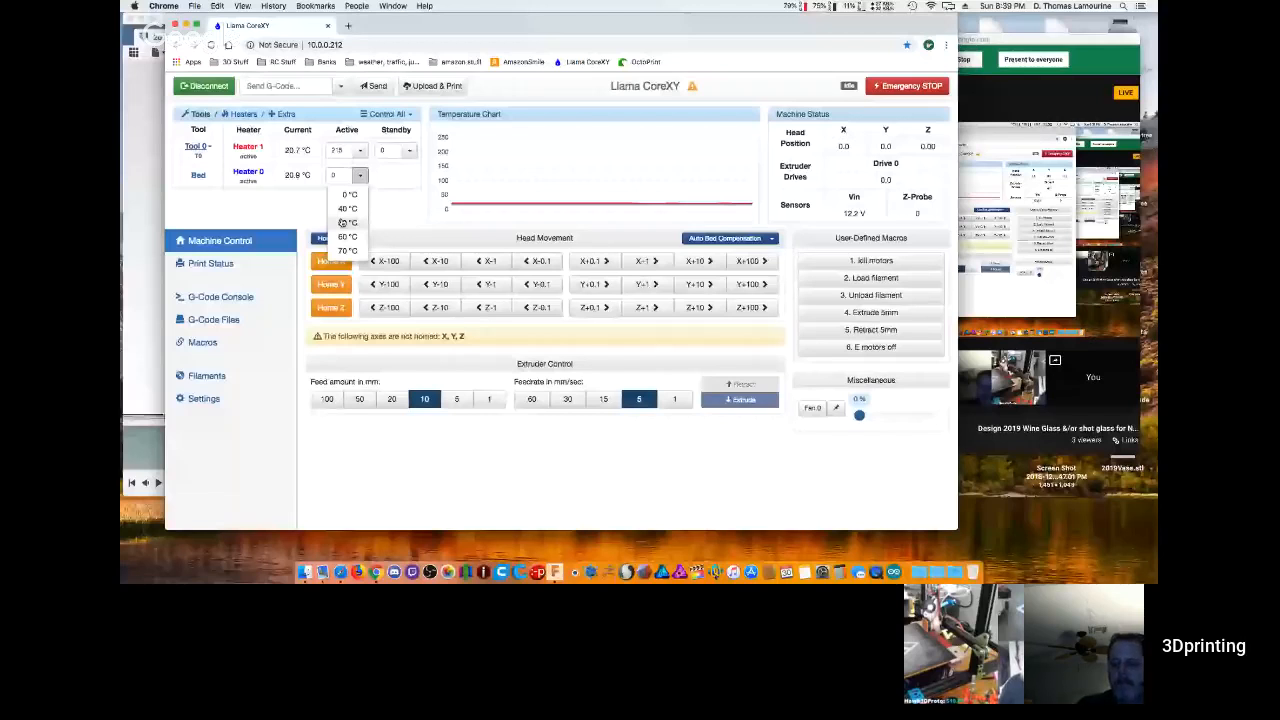
pyautogui.click(345, 222)
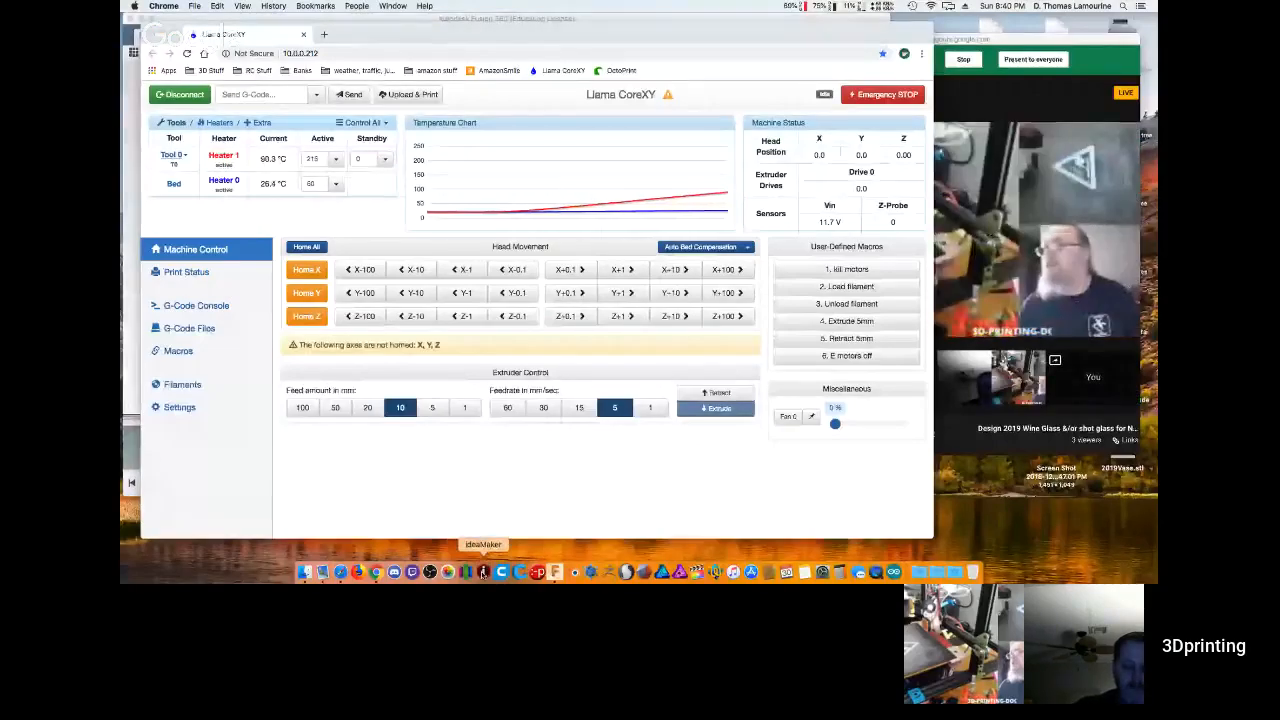
# Switch to ideaMaker and import ShotGlass2019.stl from the Desktop.
pyautogui.click(483, 572)
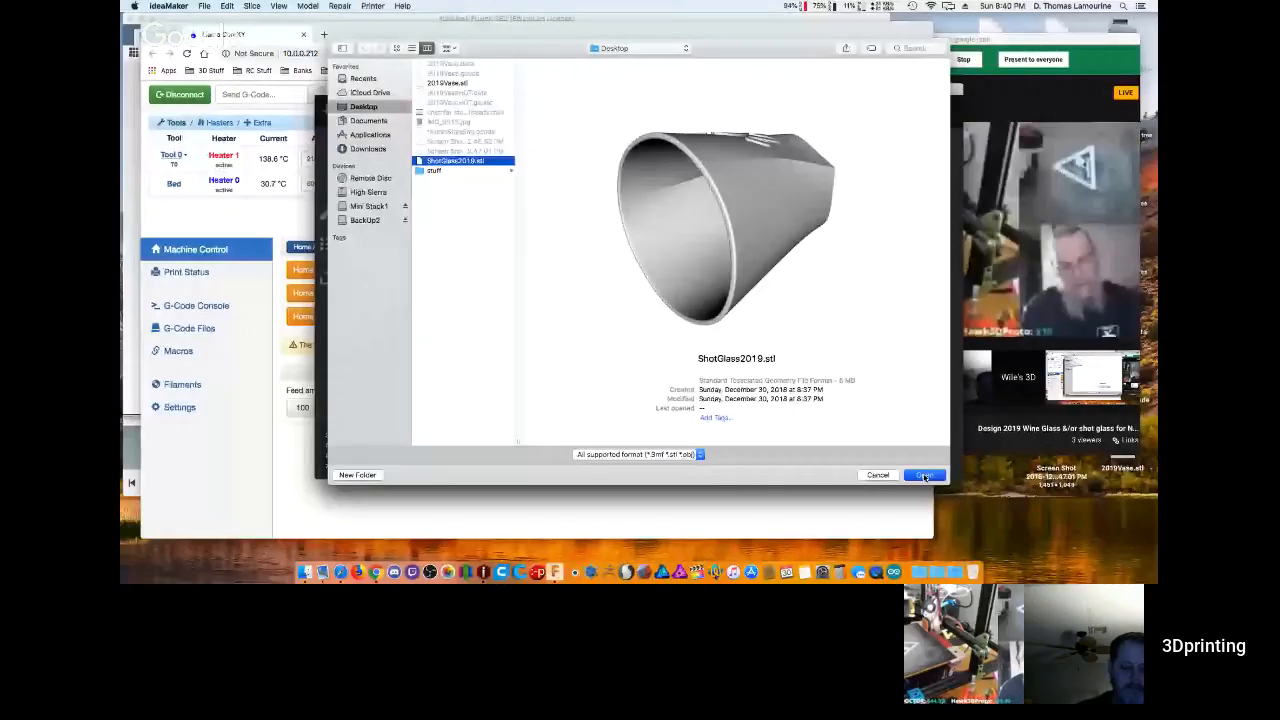
pyautogui.click(925, 477)
pyautogui.click(551, 305)
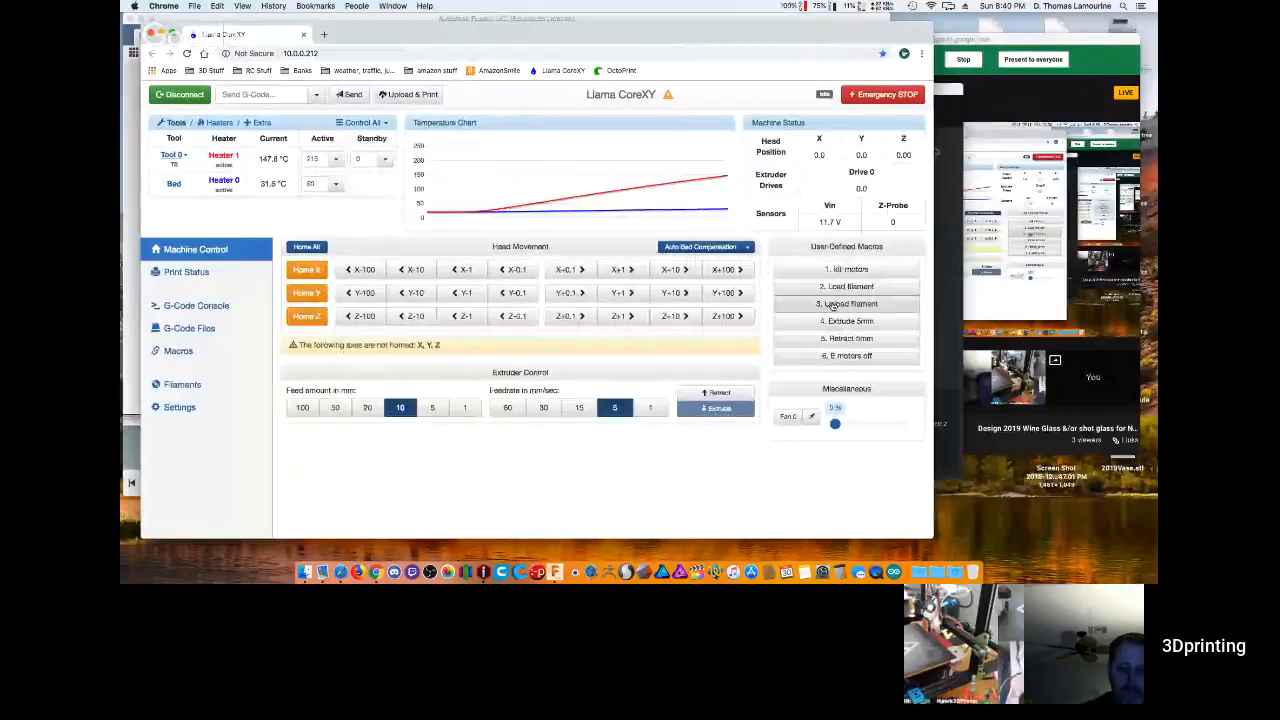
# On the Llama CoreXY page in Chrome, run the Unload filament macro followed by the Load filament macro.
pyautogui.click(833, 305)
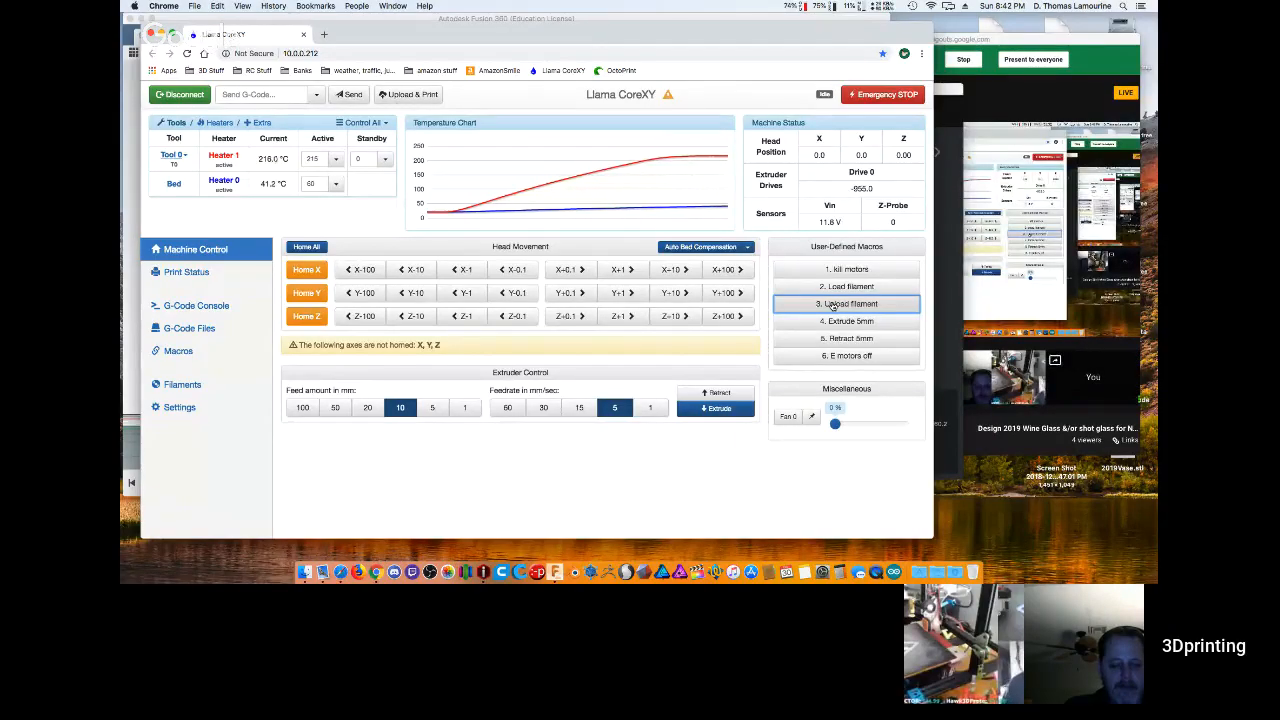
pyautogui.click(830, 288)
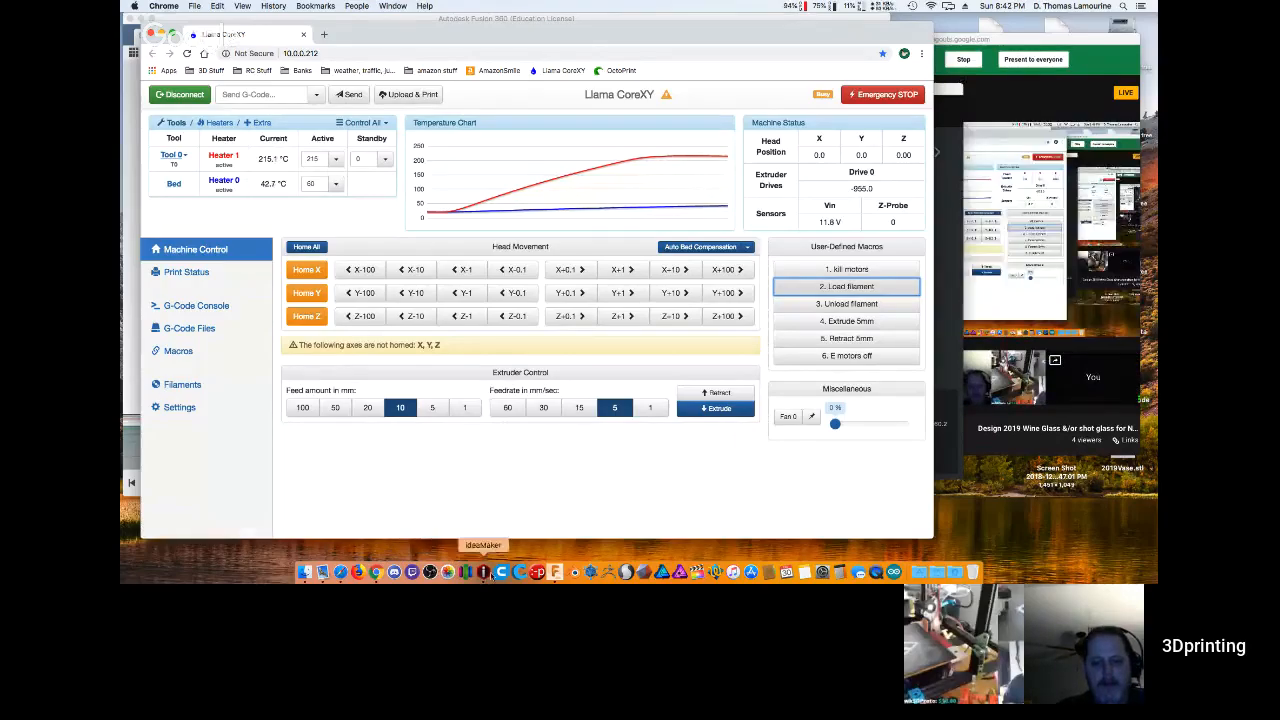
# In ideaMaker, review the PLA Base(PEI Bed) template's infill, shell, layer, extruder and cooling settings, and slice the shot glass.
pyautogui.click(485, 572)
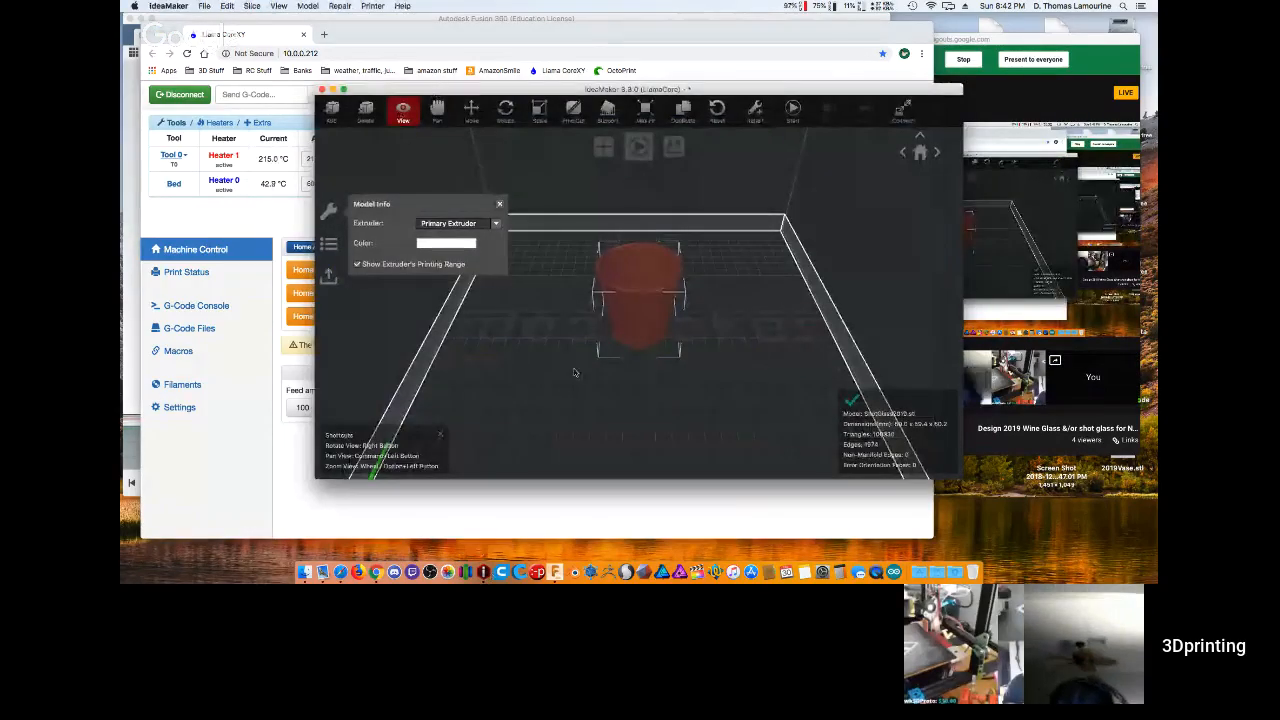
pyautogui.moveTo(598, 416); pyautogui.dragTo(617, 498, button='right')
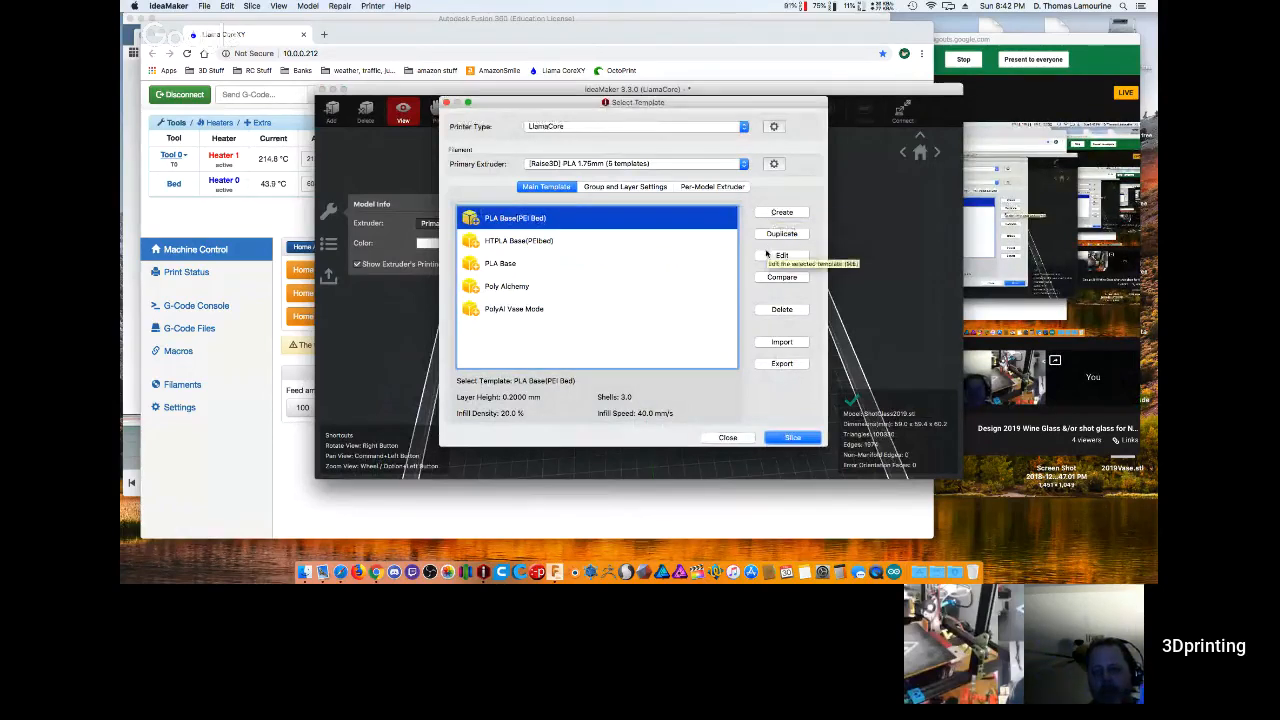
pyautogui.click(780, 256)
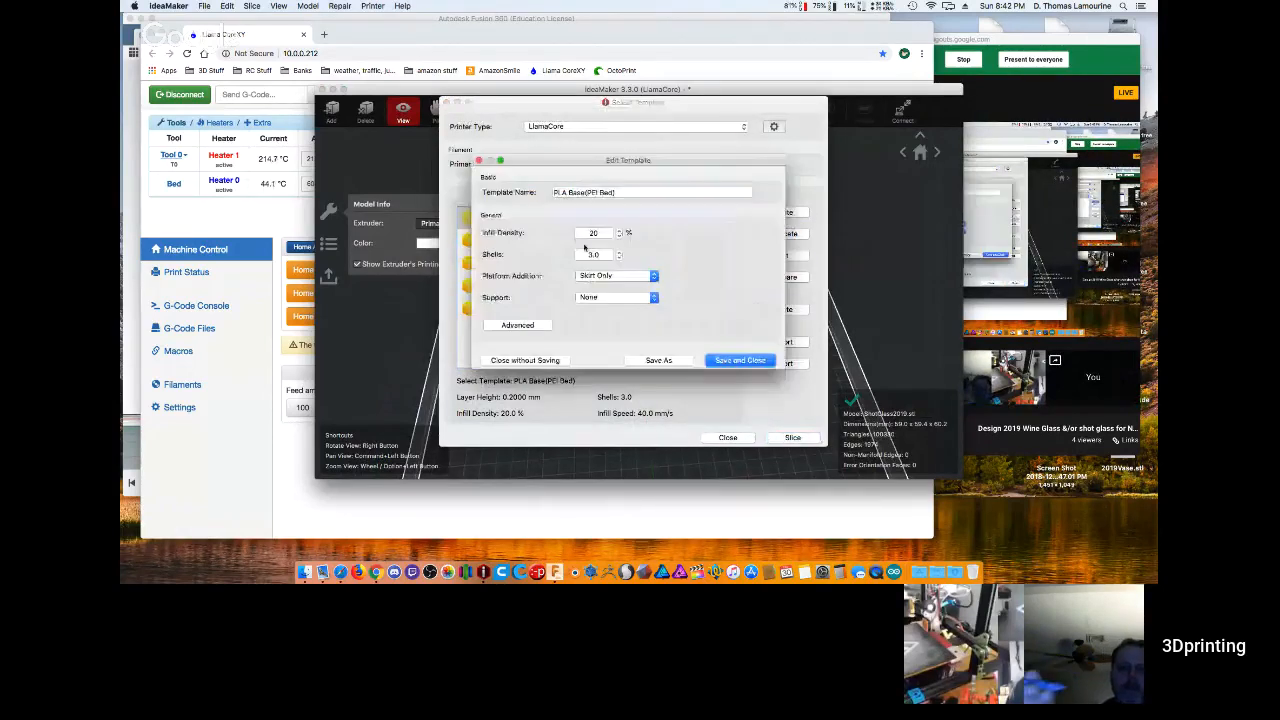
pyautogui.click(590, 232)
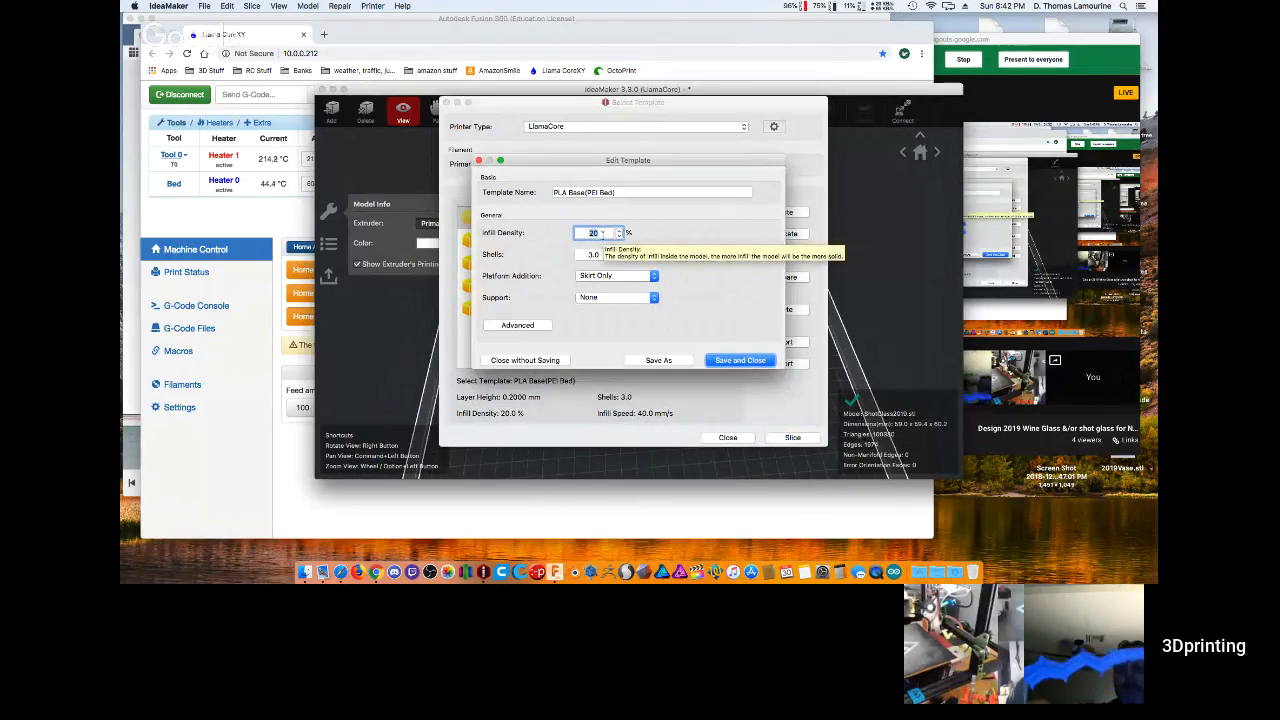
pyautogui.click(605, 255)
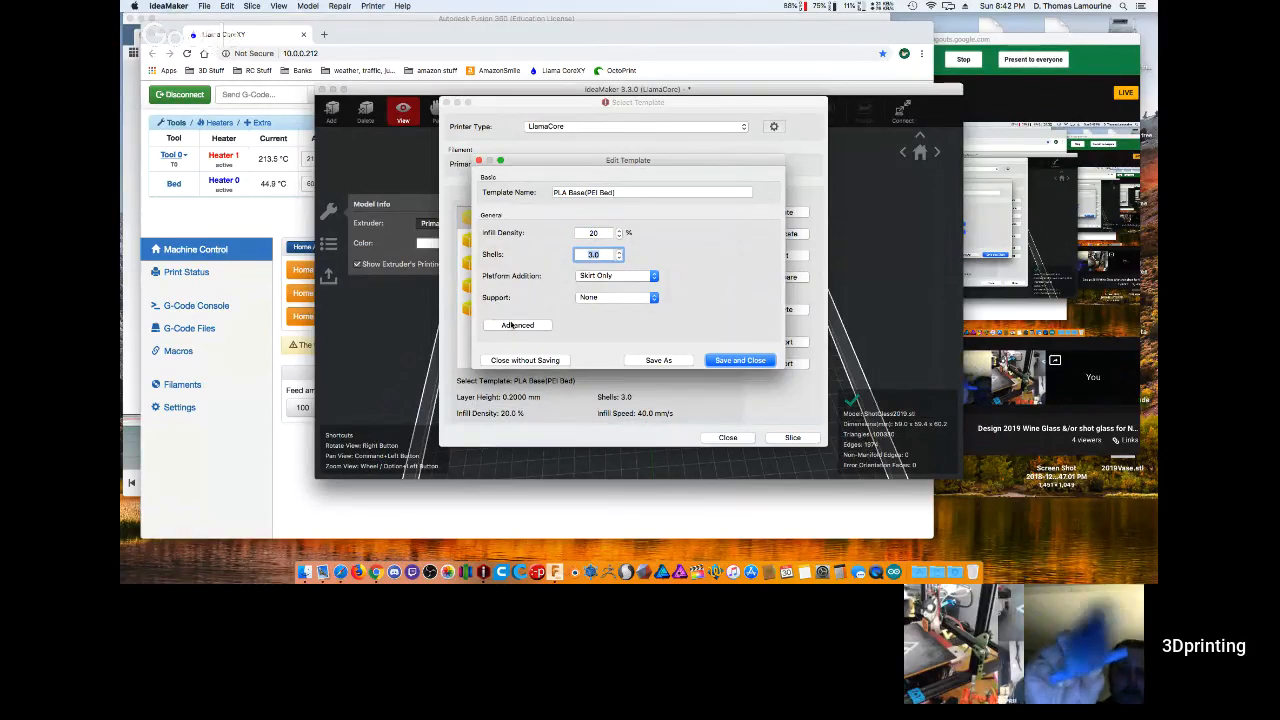
pyautogui.click(515, 325)
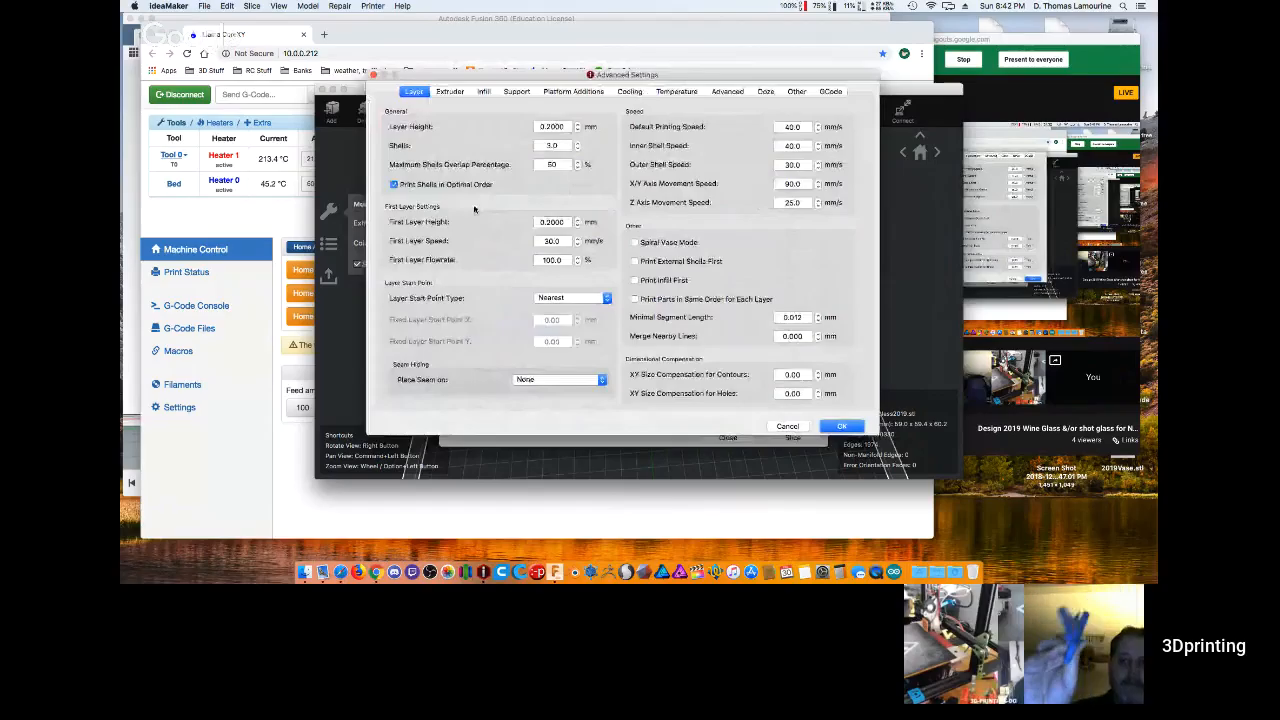
pyautogui.click(455, 91)
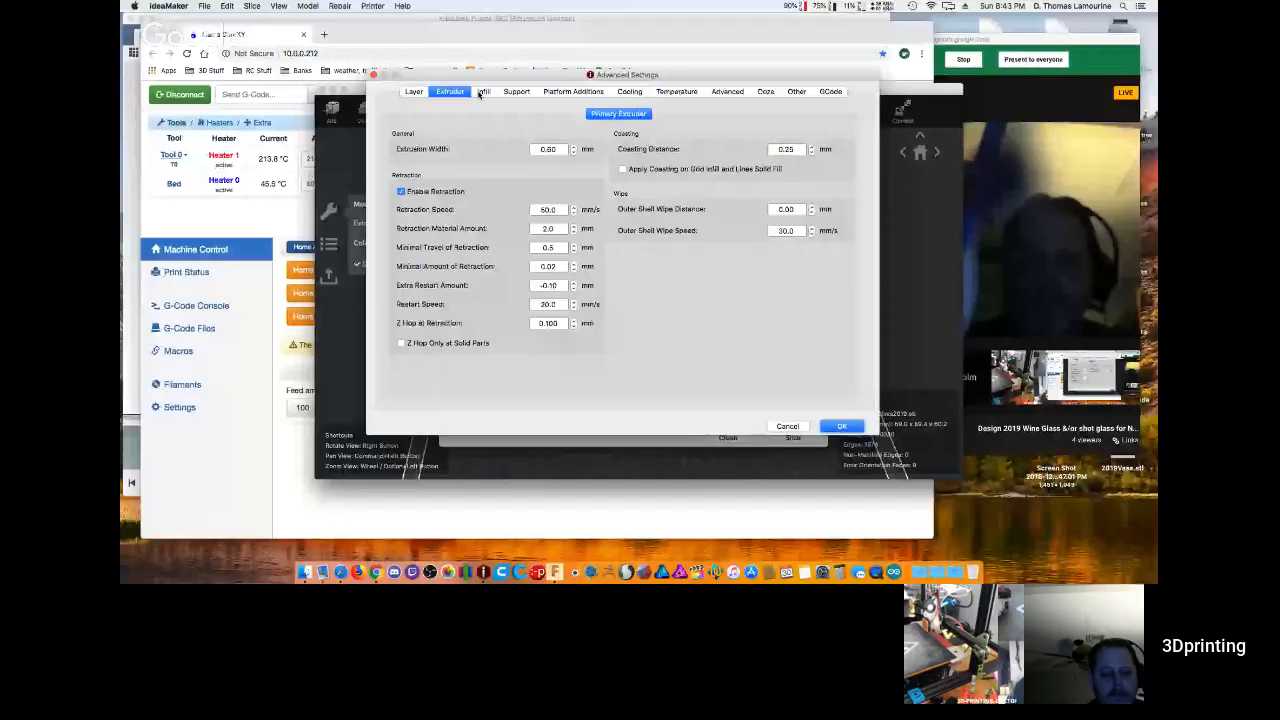
pyautogui.click(629, 91)
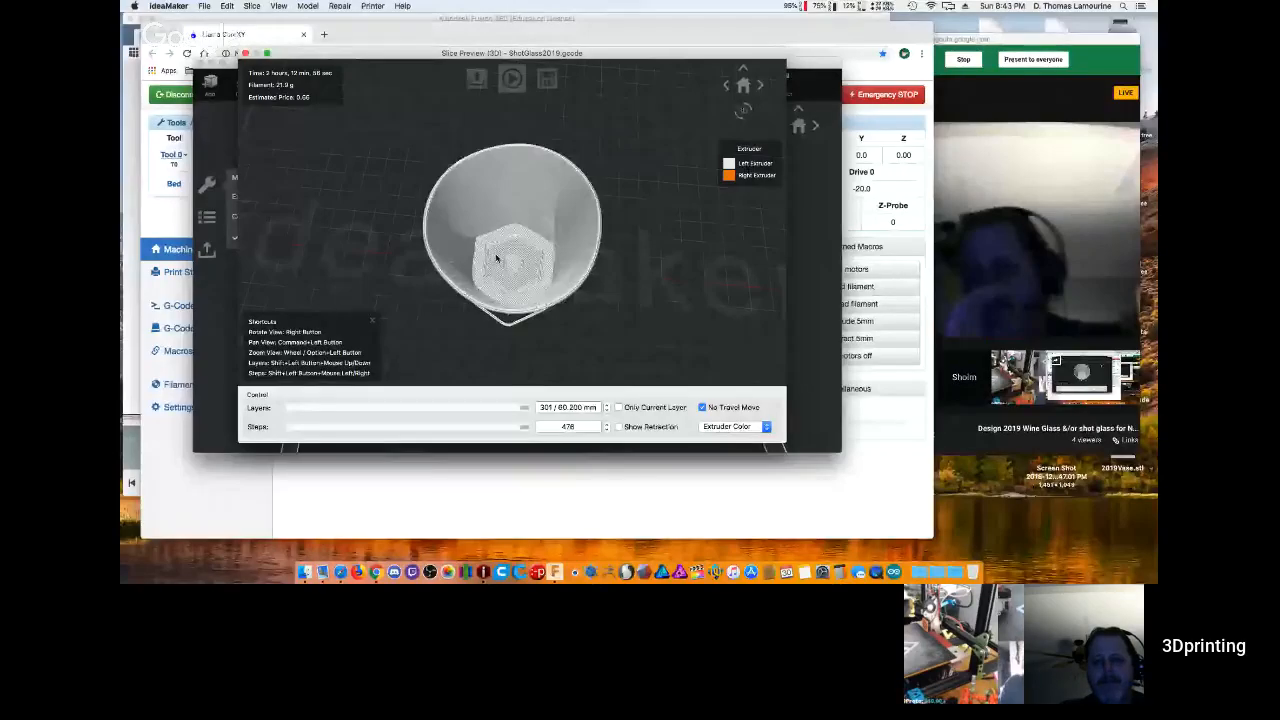
# Examine the sliced shot glass from above and the side and step down through its layers to inspect the base.
pyautogui.scroll(5, 496, 258)
pyautogui.scroll(-2, 496, 258)
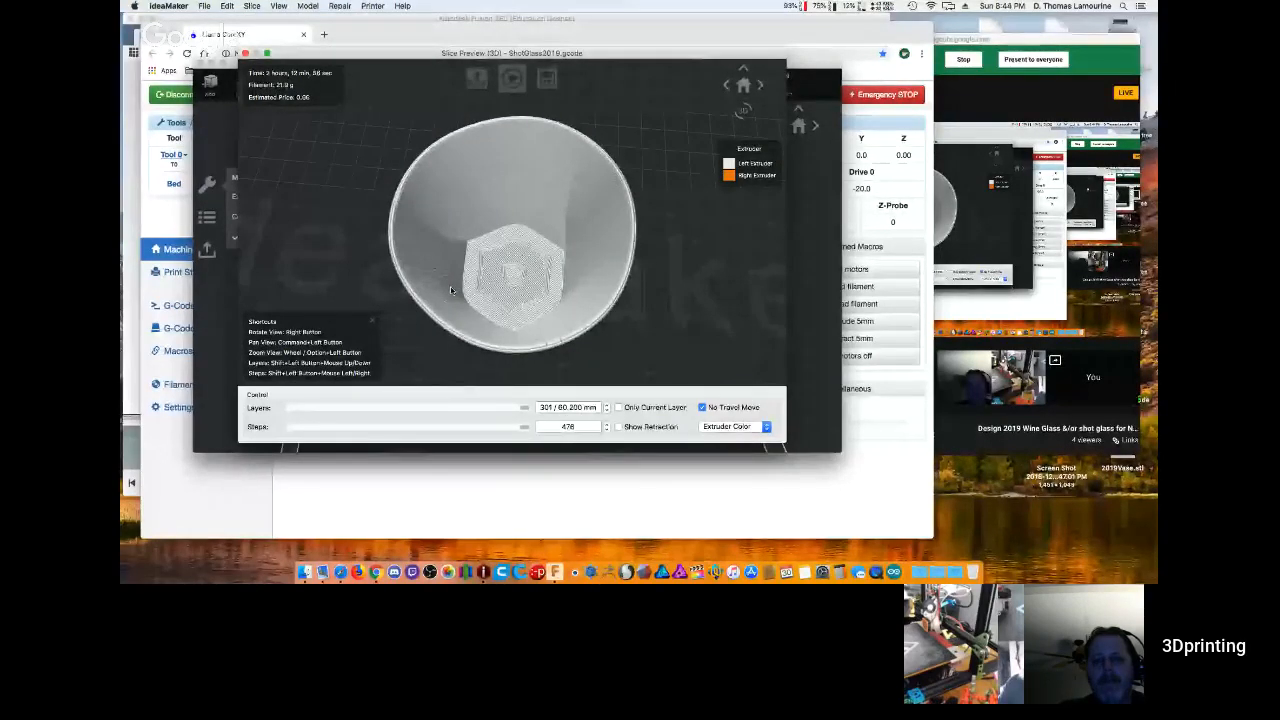
pyautogui.moveTo(451, 290); pyautogui.dragTo(469, 100, button='right')
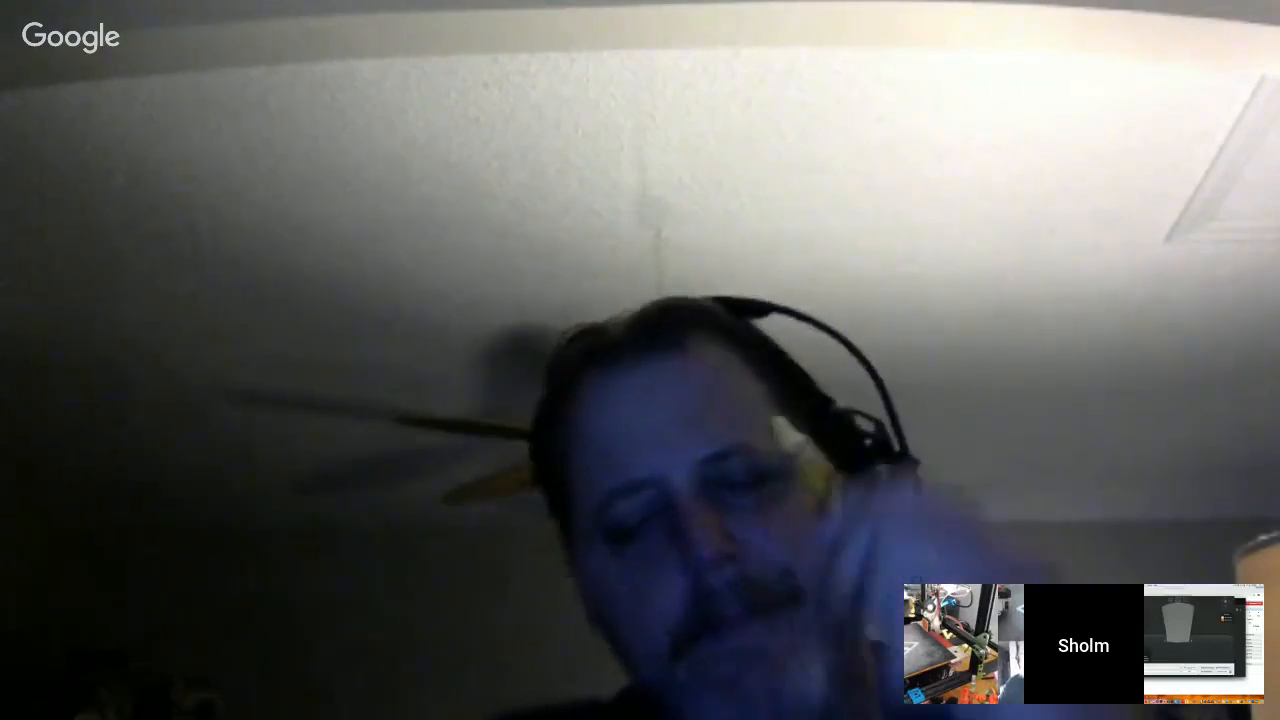
pyautogui.moveTo(469, 100); pyautogui.dragTo(463, 126, button='right')
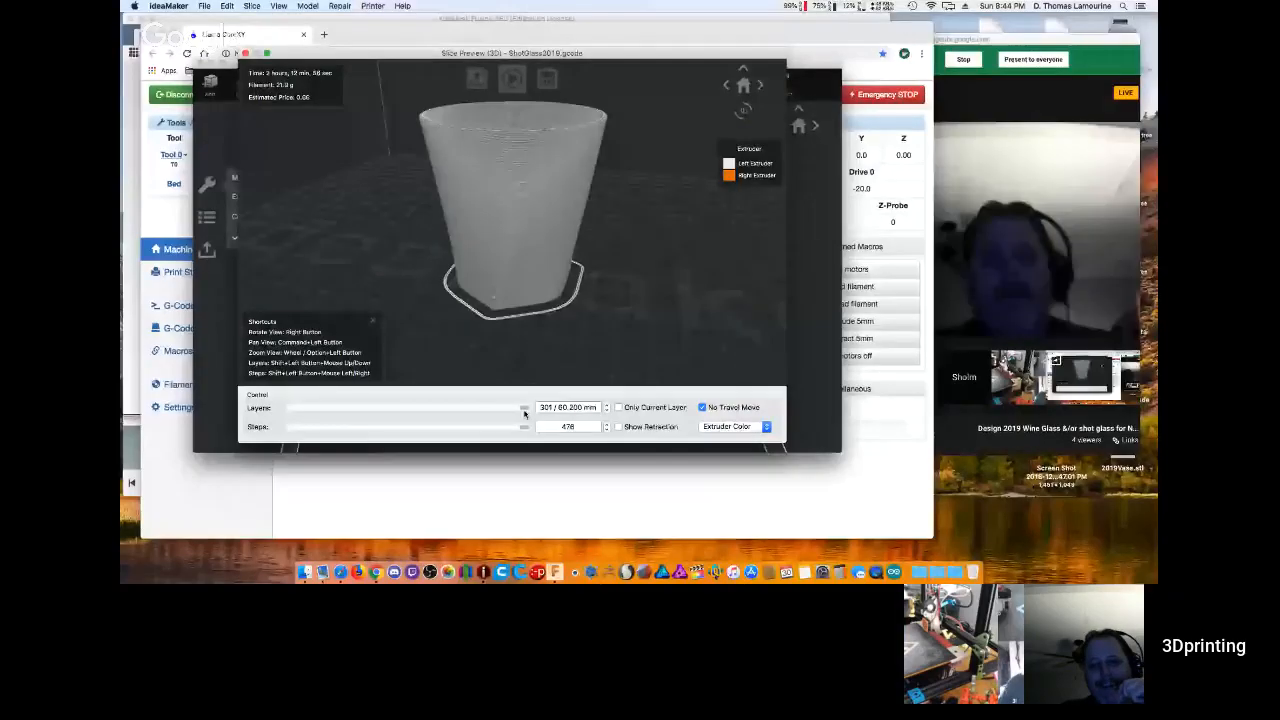
pyautogui.moveTo(524, 409); pyautogui.dragTo(295, 416)
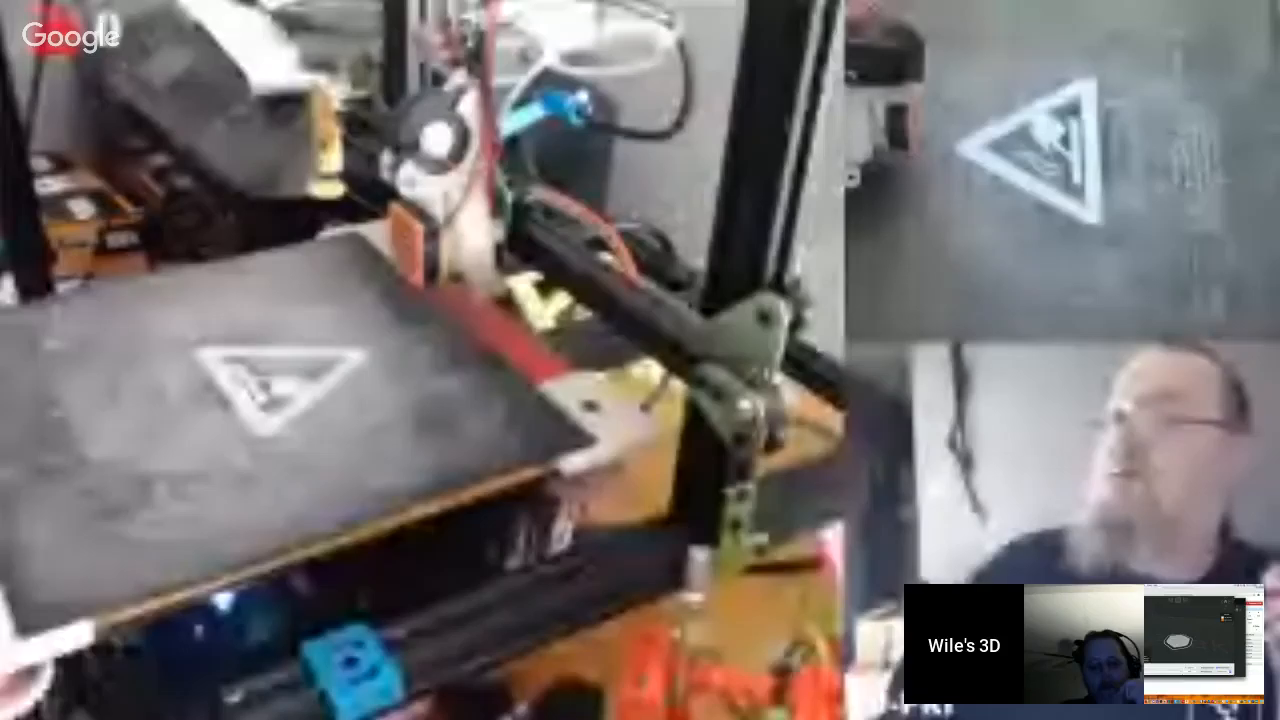
pyautogui.moveTo(295, 416); pyautogui.dragTo(293, 410)
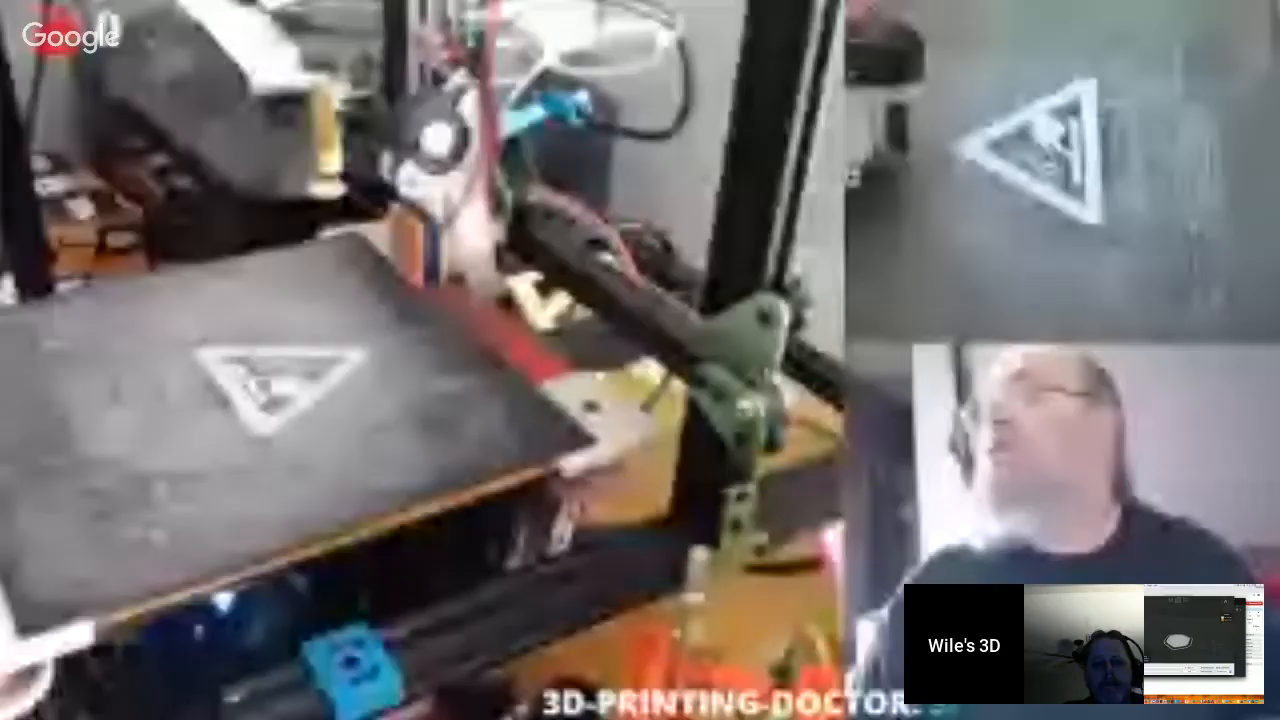
pyautogui.click(244, 52)
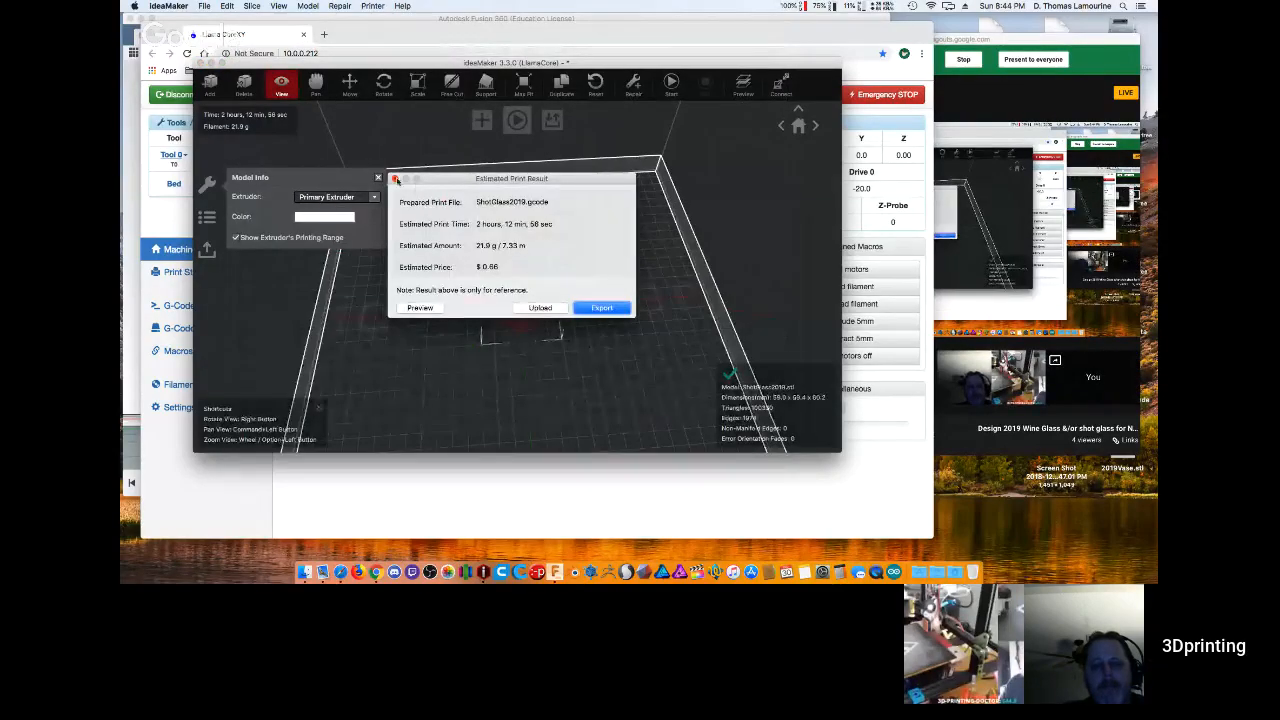
# Set the top solid fill layers to 4 in the PLA Base(PEI Bed) template and slice the shot glass again.
pyautogui.click(395, 178)
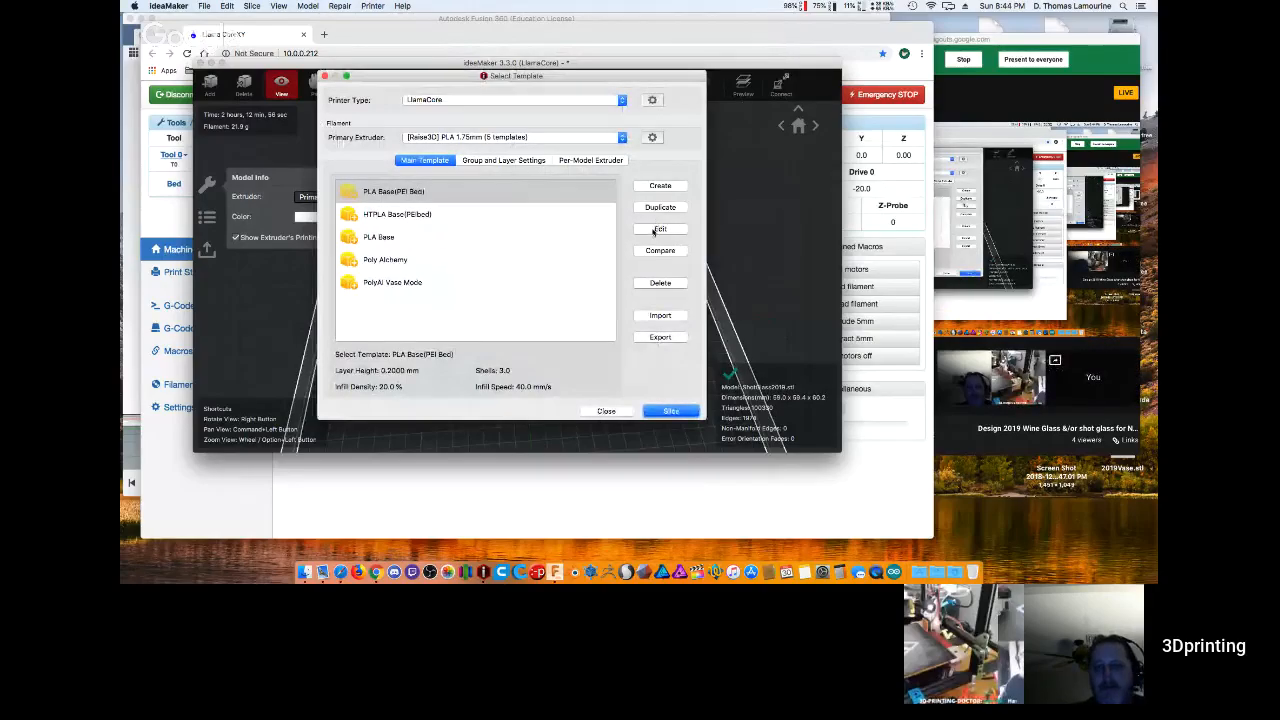
pyautogui.click(657, 230)
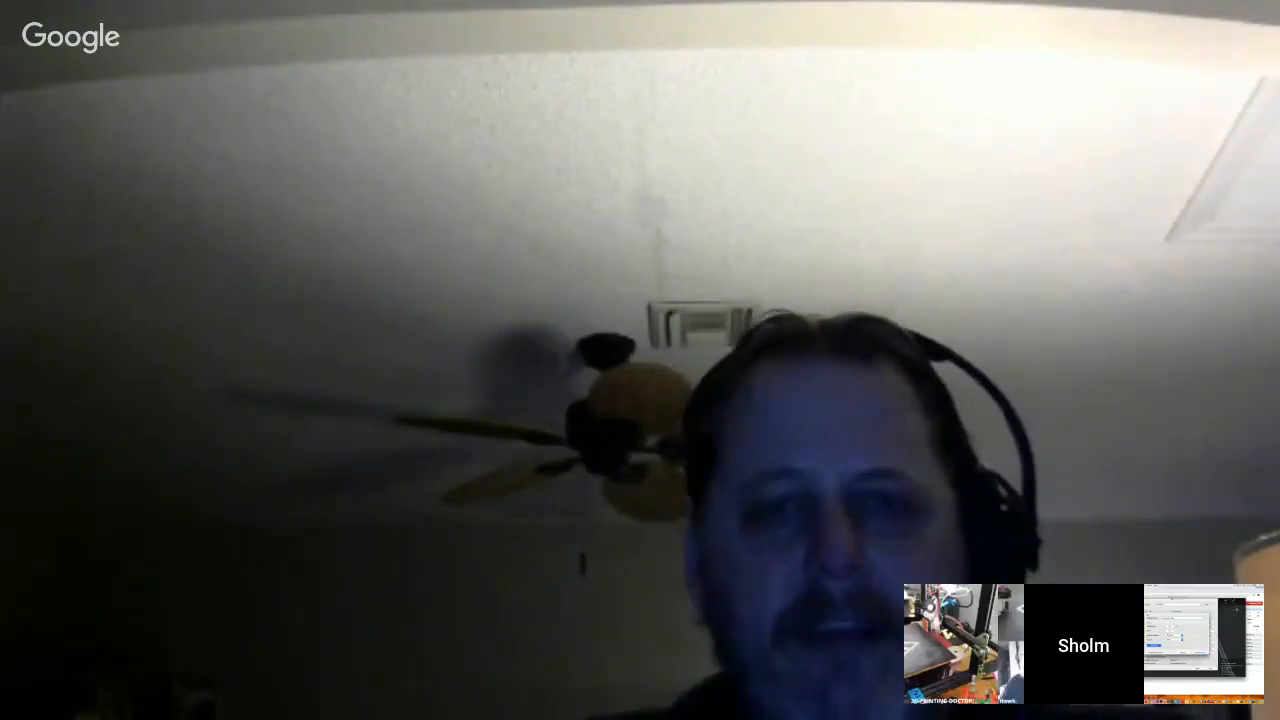
pyautogui.click(420, 298)
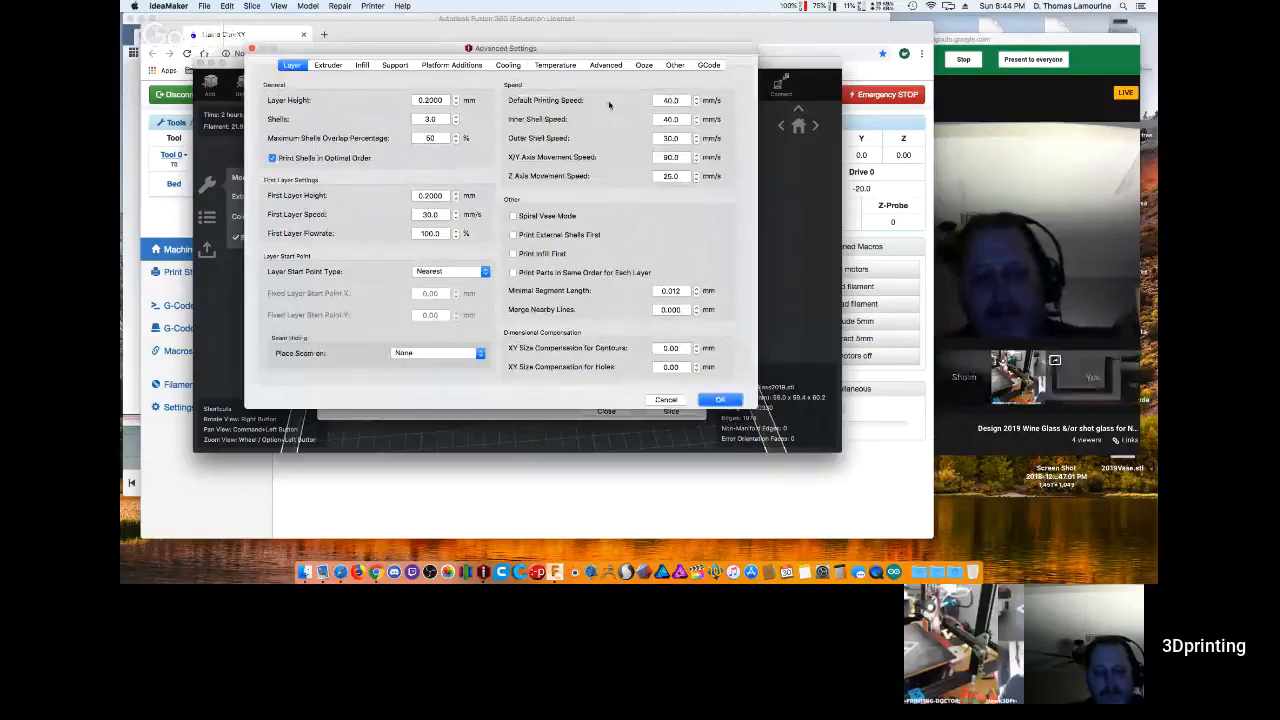
pyautogui.click(362, 65)
pyautogui.click(660, 122)
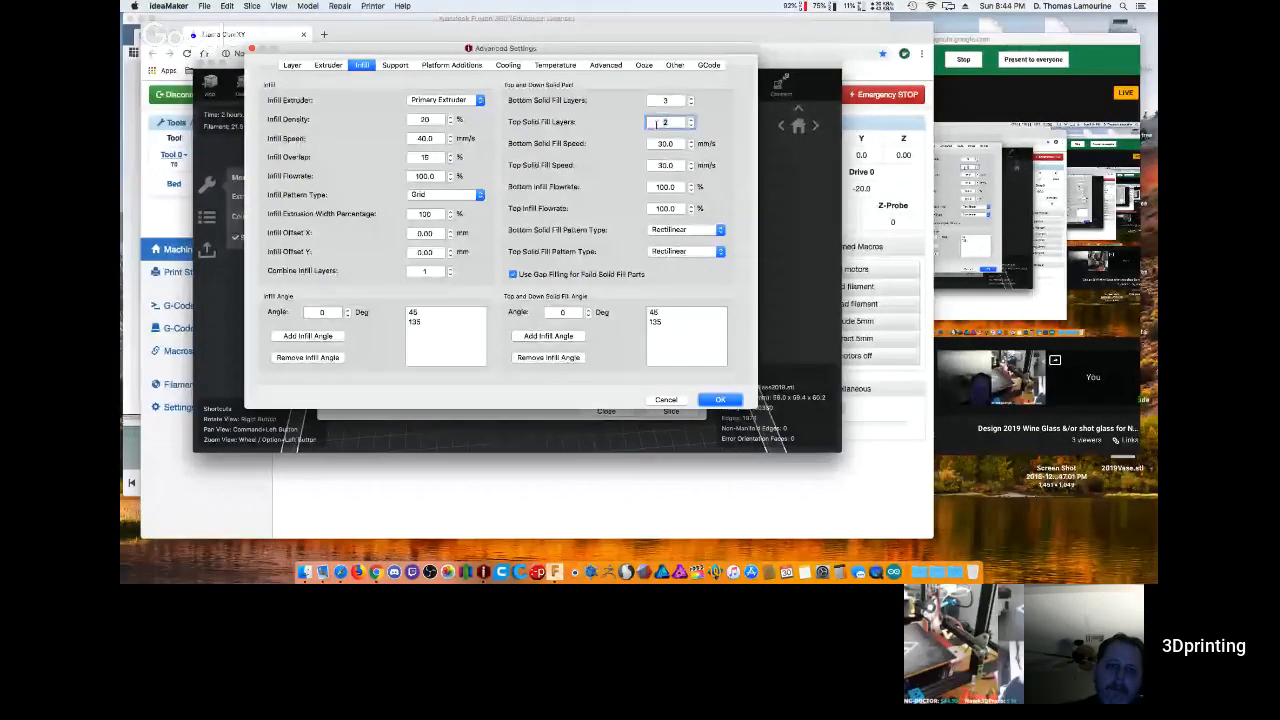
pyautogui.write('4')
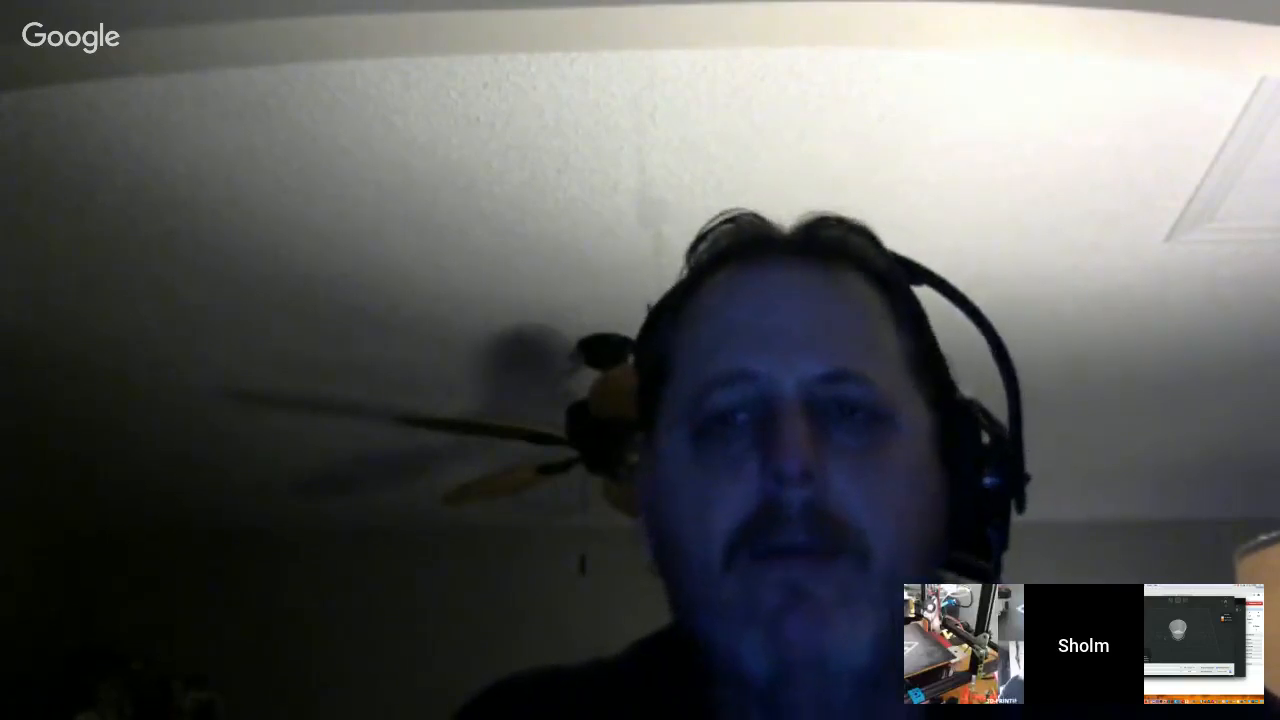
# Inspect the new slice preview of the shot glass by stepping down through its layers to layer 0.
pyautogui.scroll(3, 450, 266)
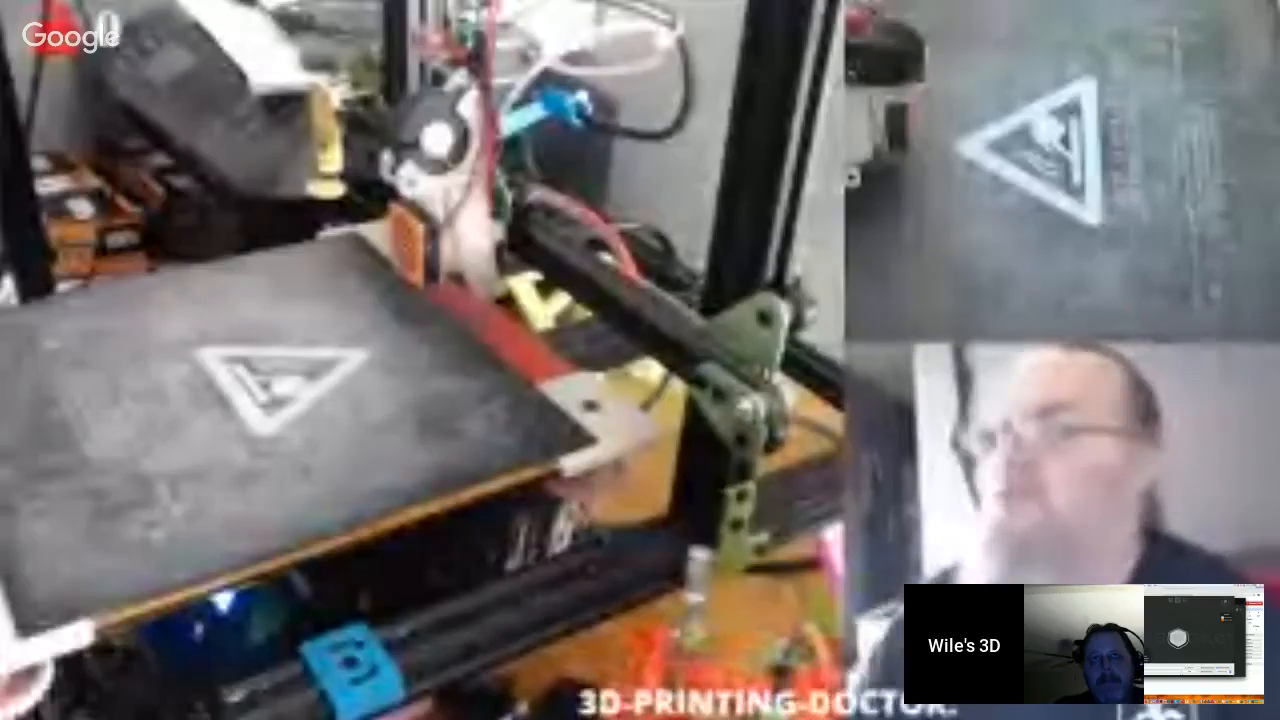
pyautogui.moveTo(416, 410); pyautogui.dragTo(288, 411)
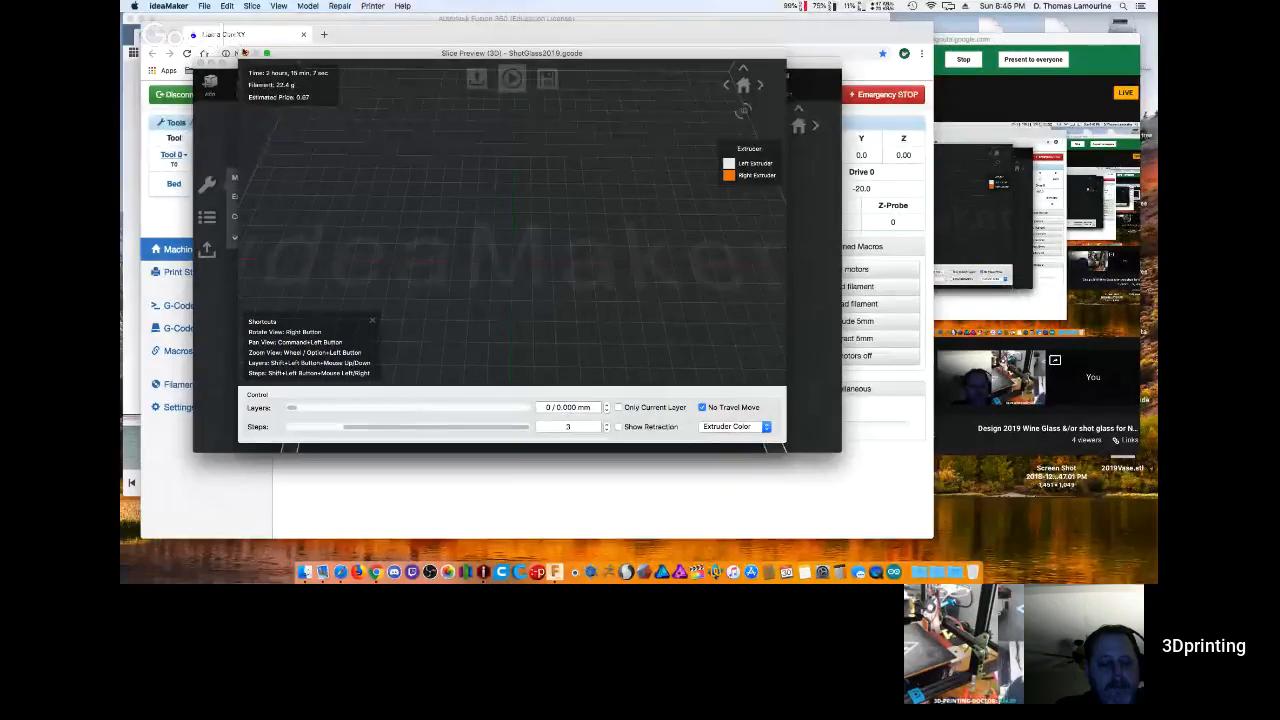
pyautogui.click(245, 54)
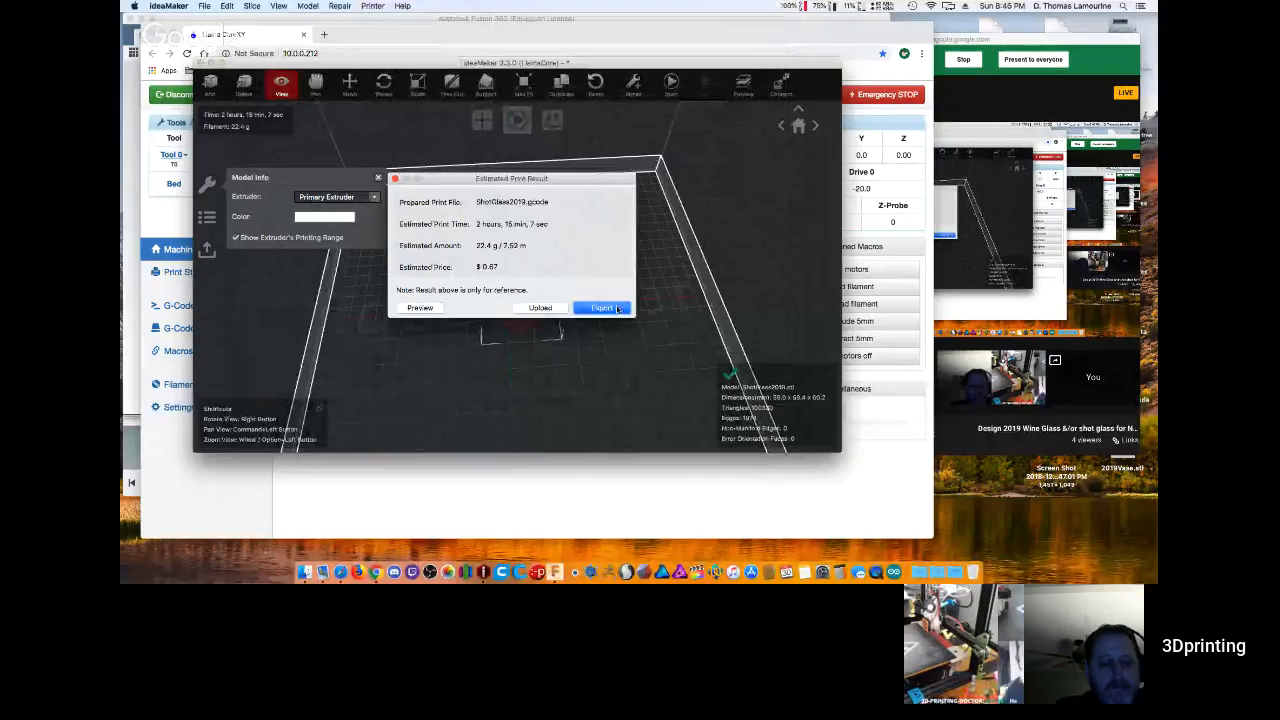
# Export the sliced shot glass as the G-code file ShotGlass2019 to the Desktop and dismiss the print estimate.
pyautogui.click(603, 308)
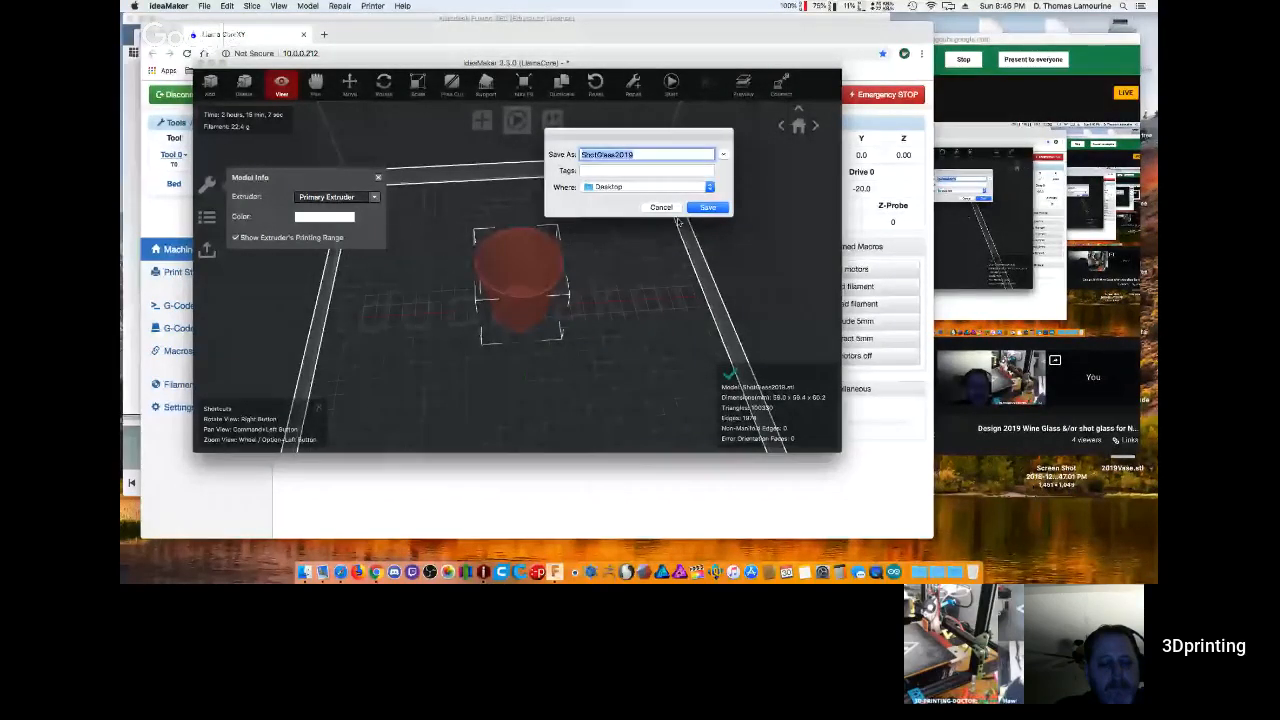
pyautogui.click(707, 207)
pyautogui.click(515, 268)
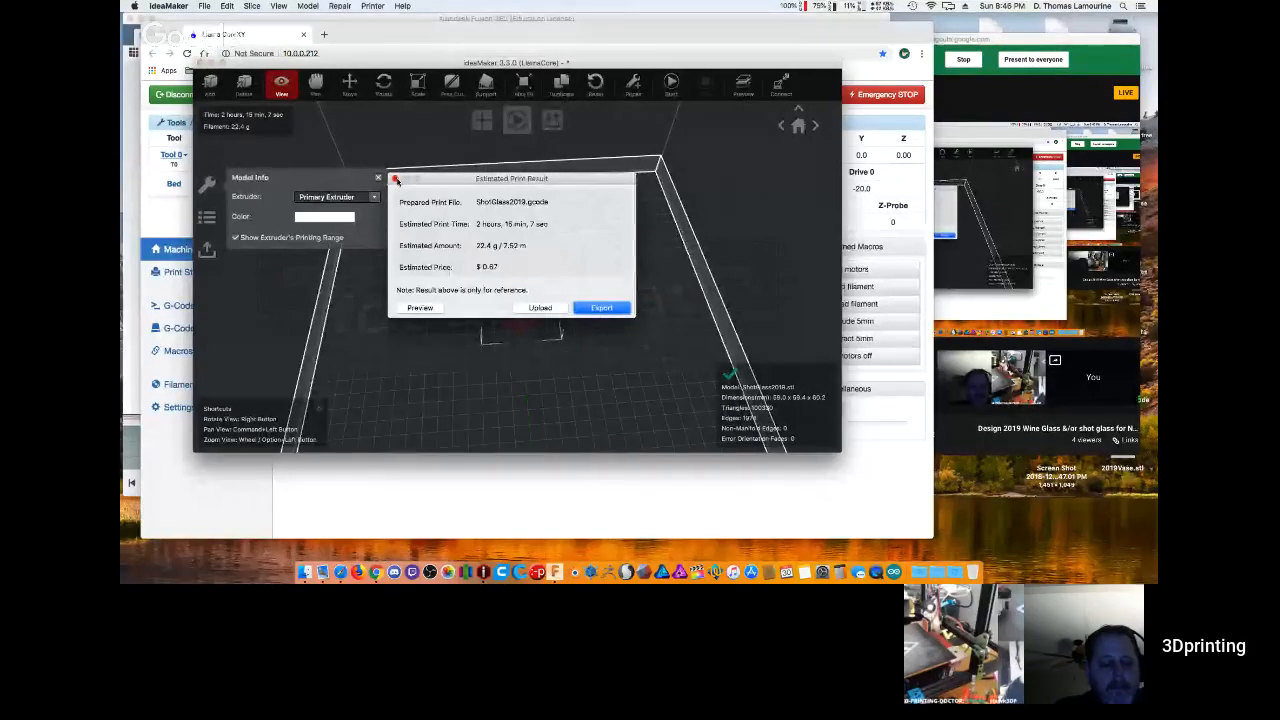
pyautogui.click(395, 179)
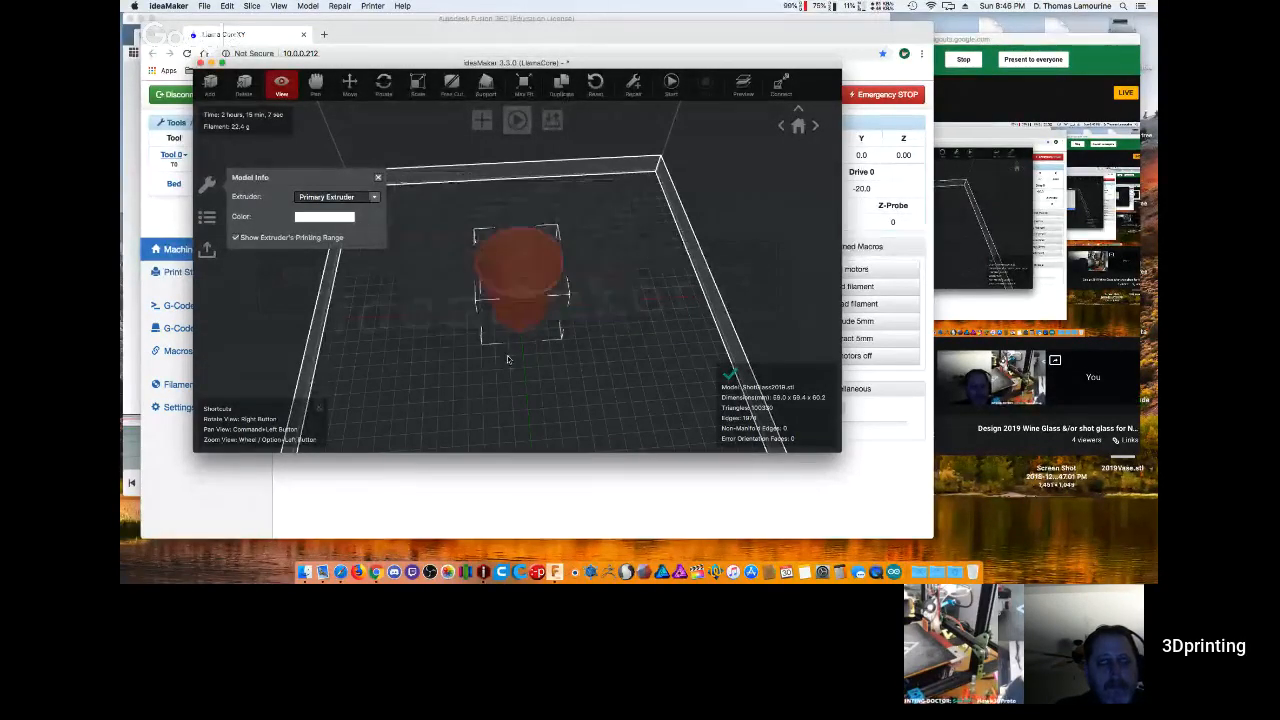
pyautogui.moveTo(532, 368); pyautogui.dragTo(586, 326, button='right')
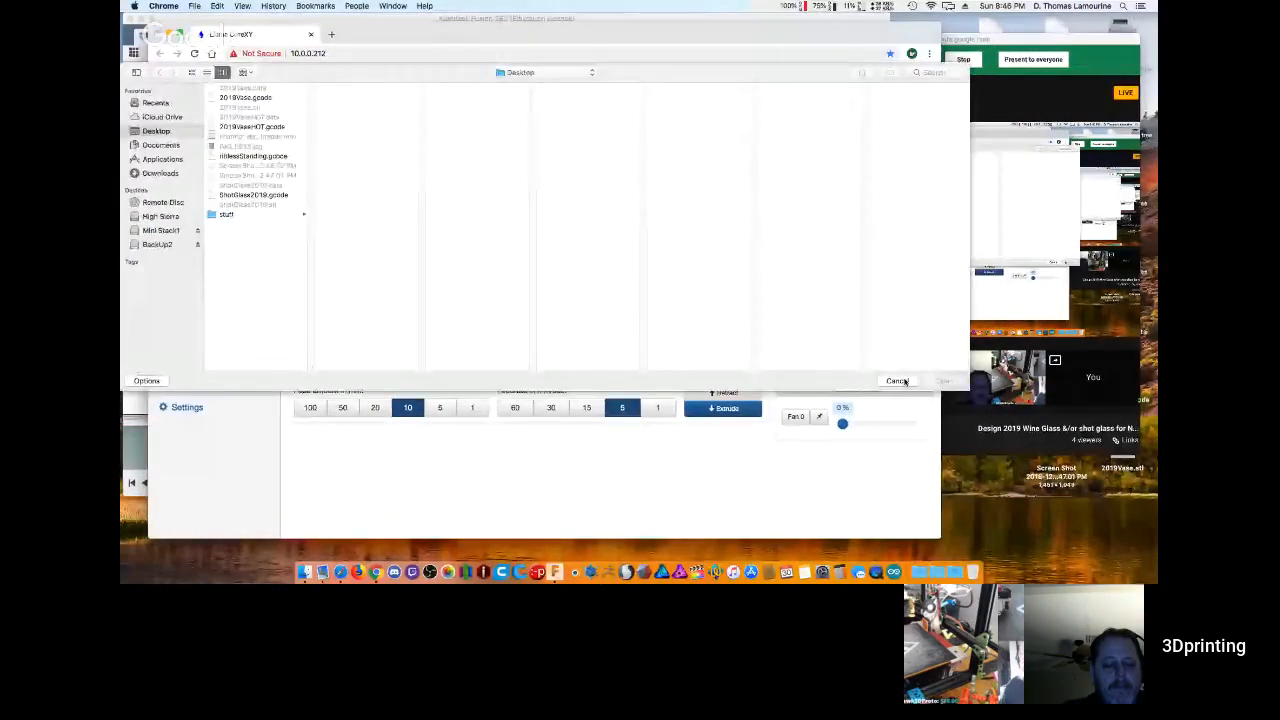
# Cancel choosing a G-code file on the Llama CoreXY page in Chrome and extrude 20 mm of filament at 5 mm/s.
pyautogui.click(899, 381)
pyautogui.click(717, 408)
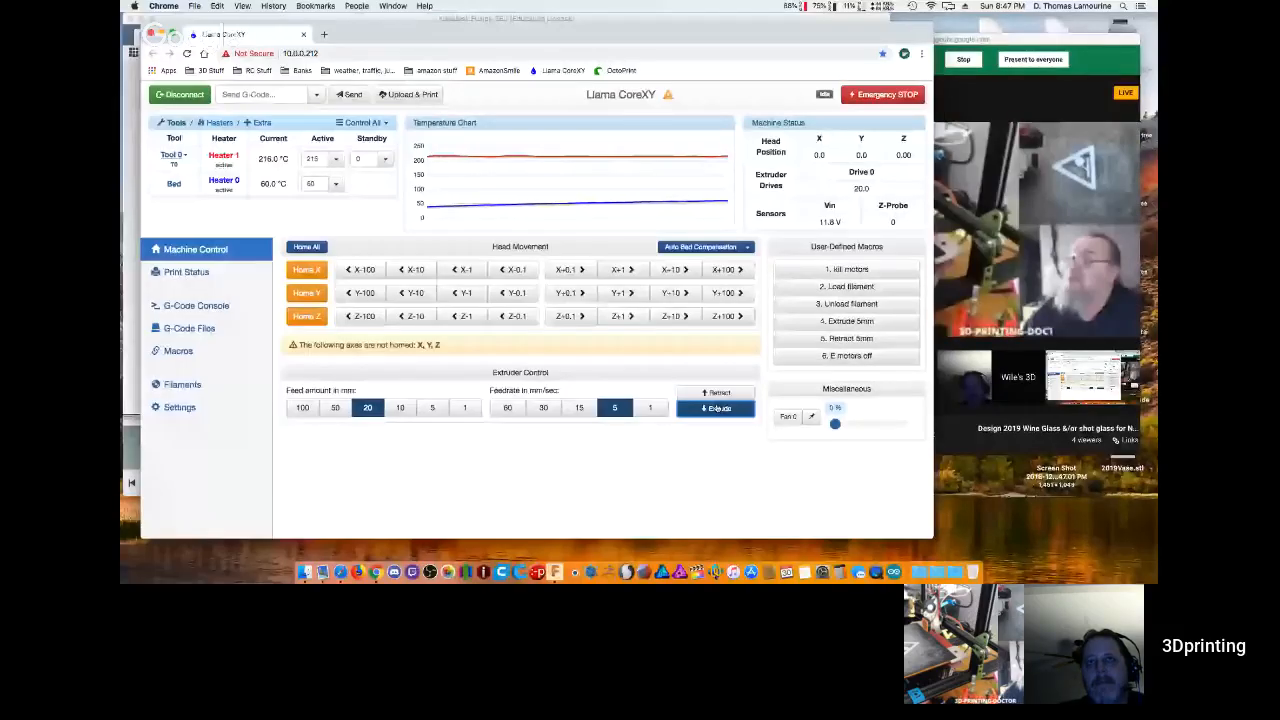
# Extrude two more 20 mm lengths of filament at 5 mm/s, and upload ShotGlass2019.gcode from the Desktop to start printing it.
pyautogui.click(716, 408)
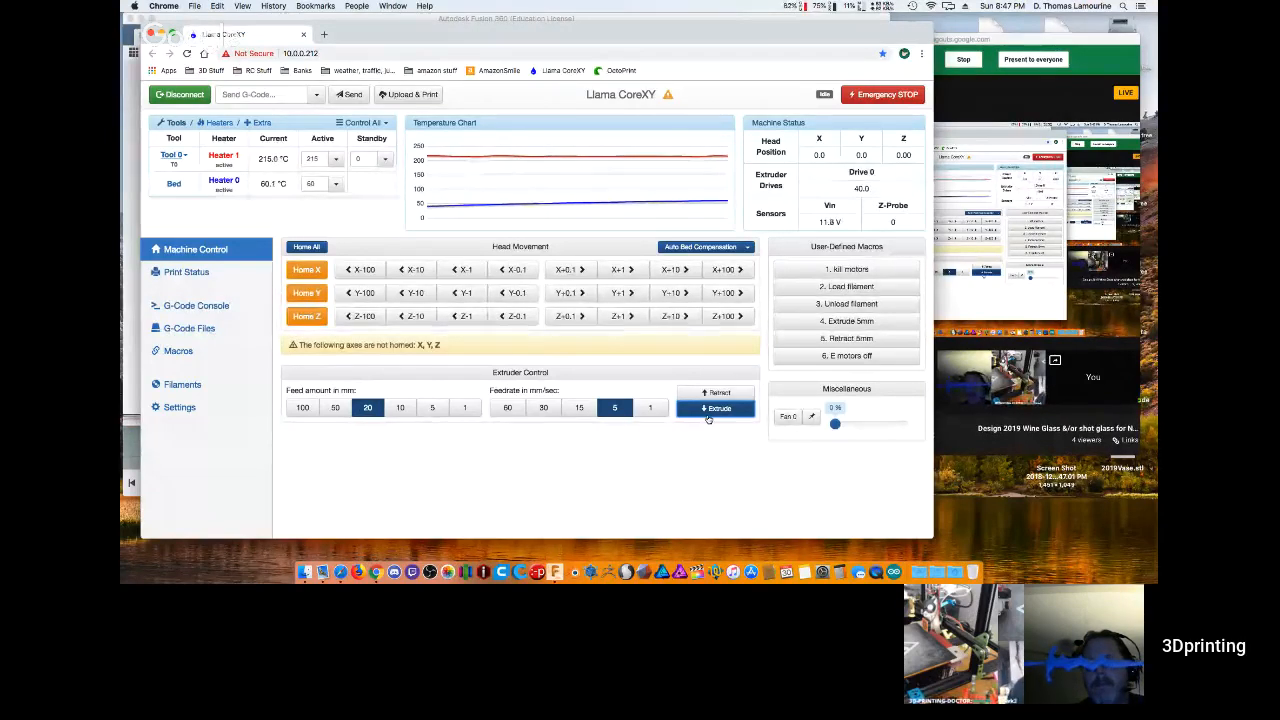
pyautogui.click(710, 412)
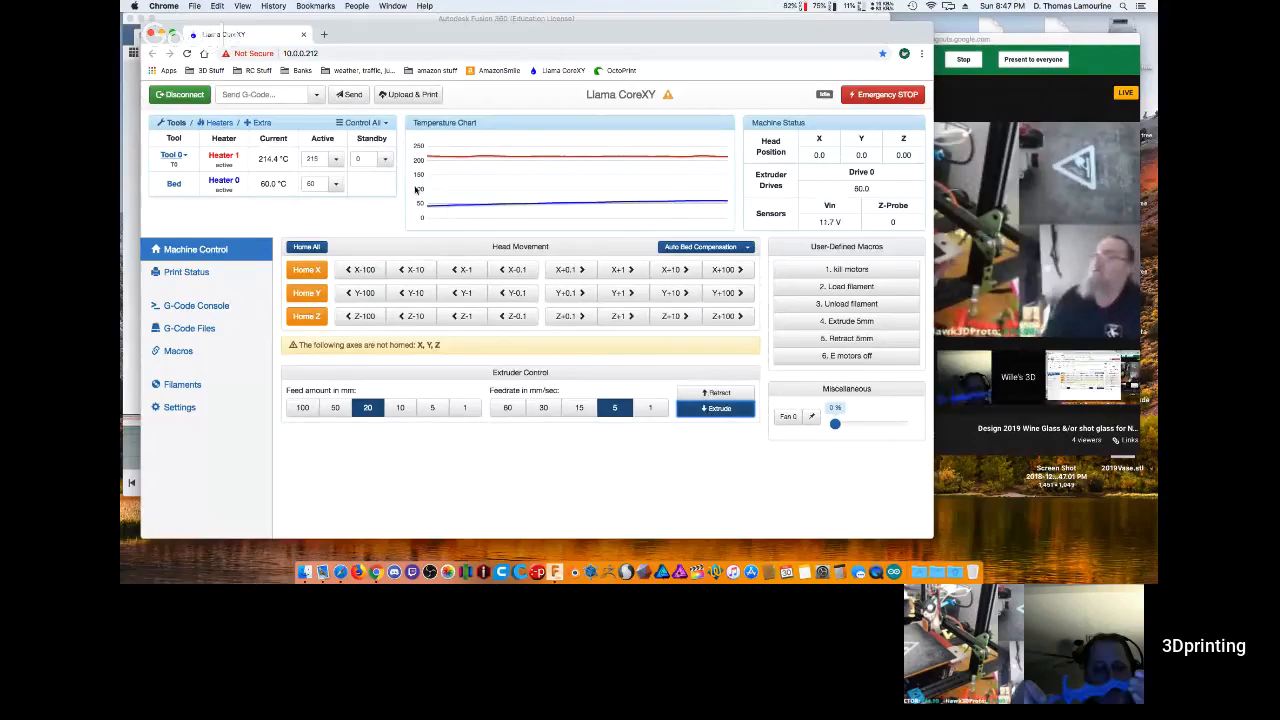
pyautogui.click(396, 94)
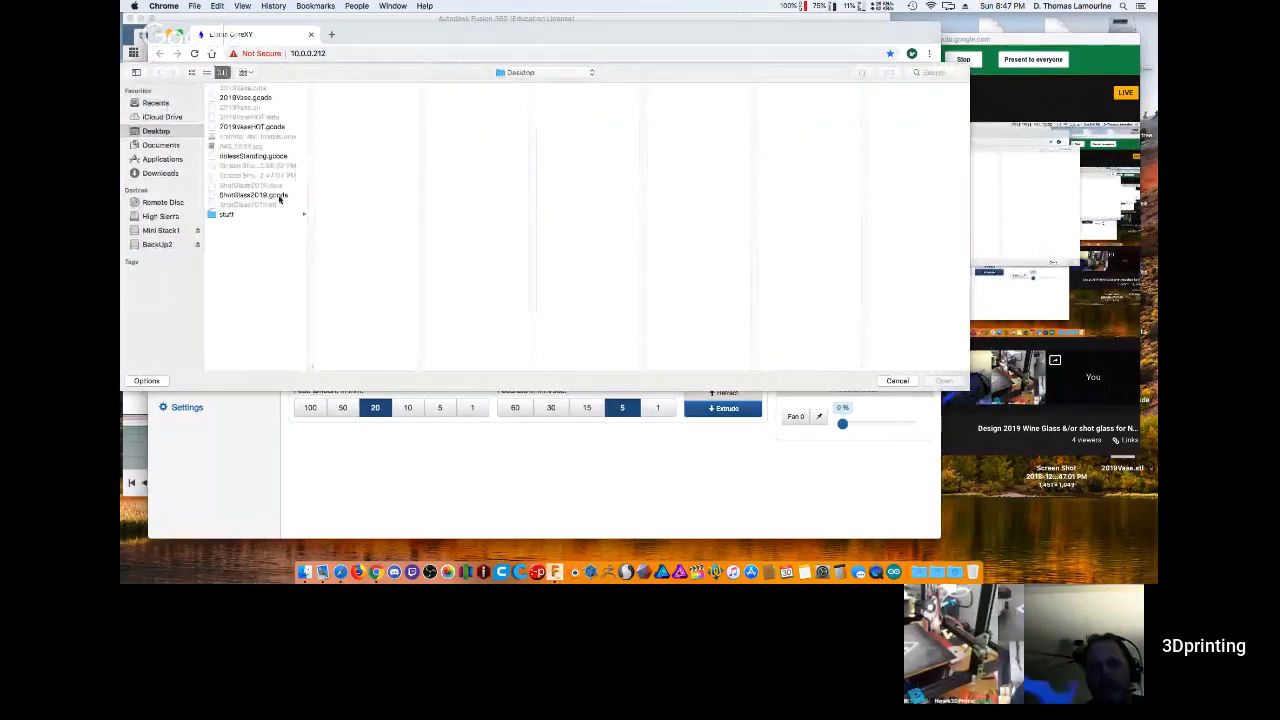
pyautogui.click(270, 195)
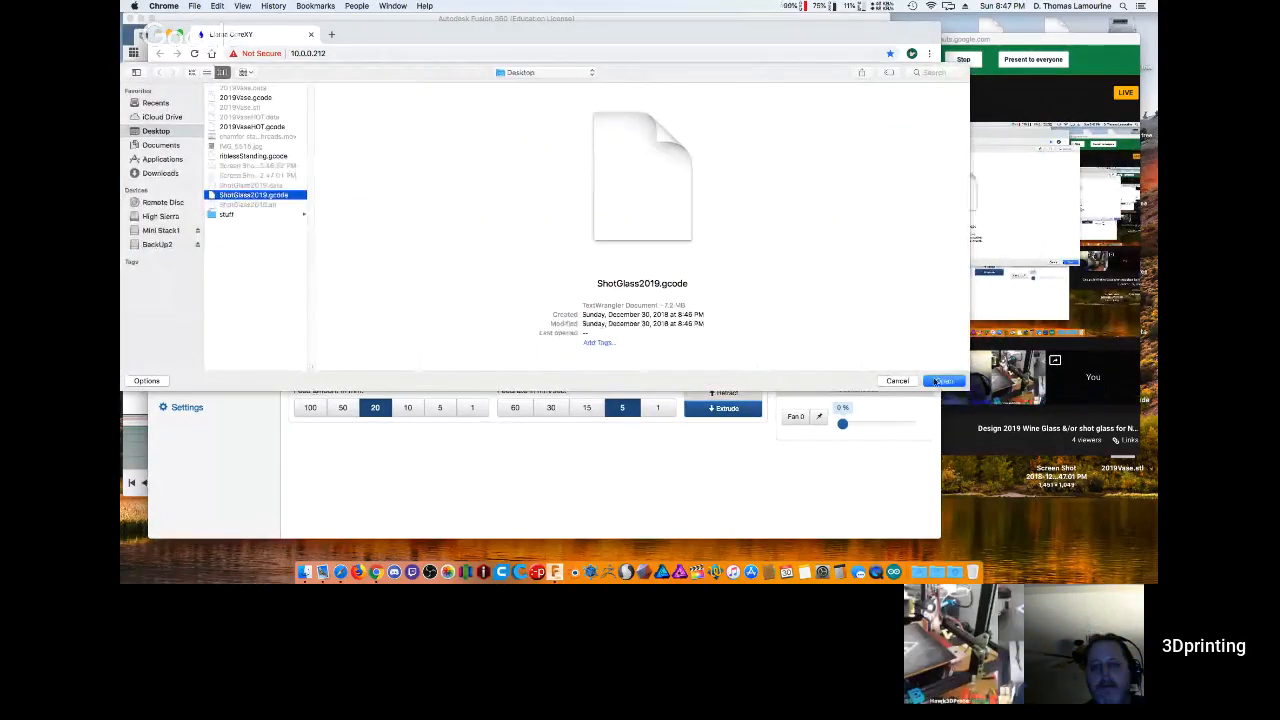
pyautogui.click(944, 381)
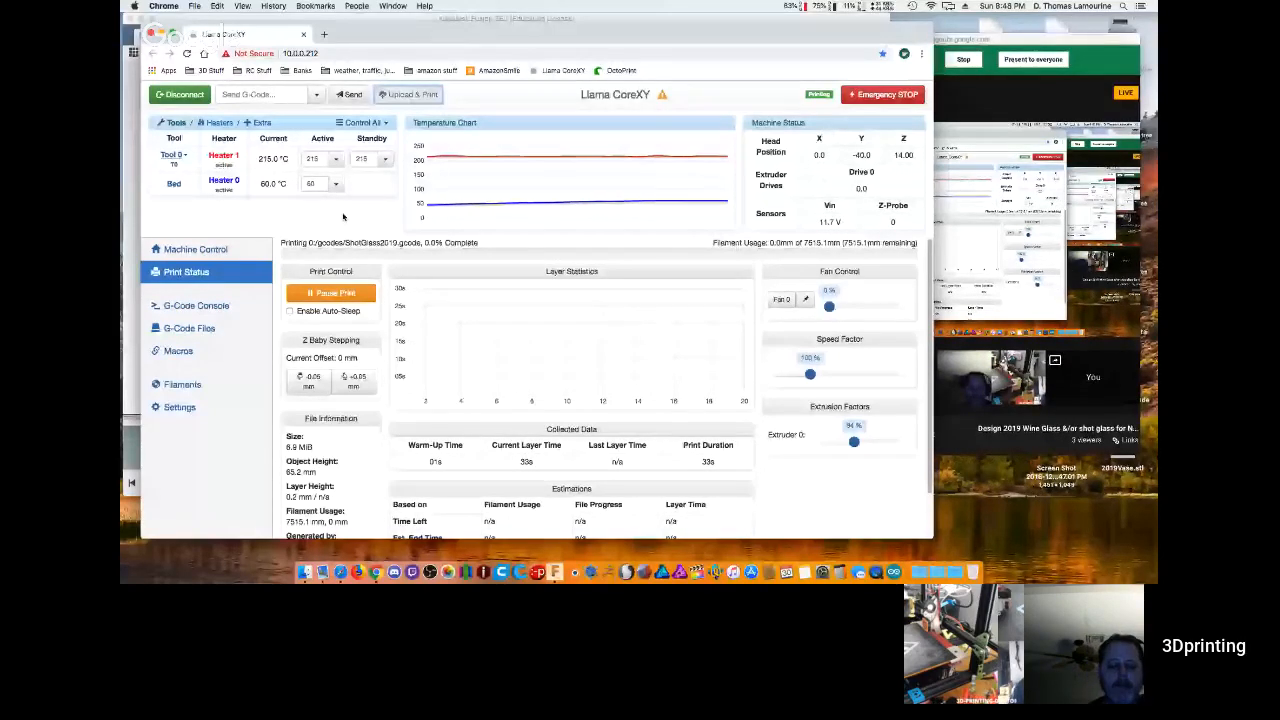
# Set Tool 0's active Heater 1 temperature to 220 °C and open that value for editing again.
pyautogui.click(336, 159)
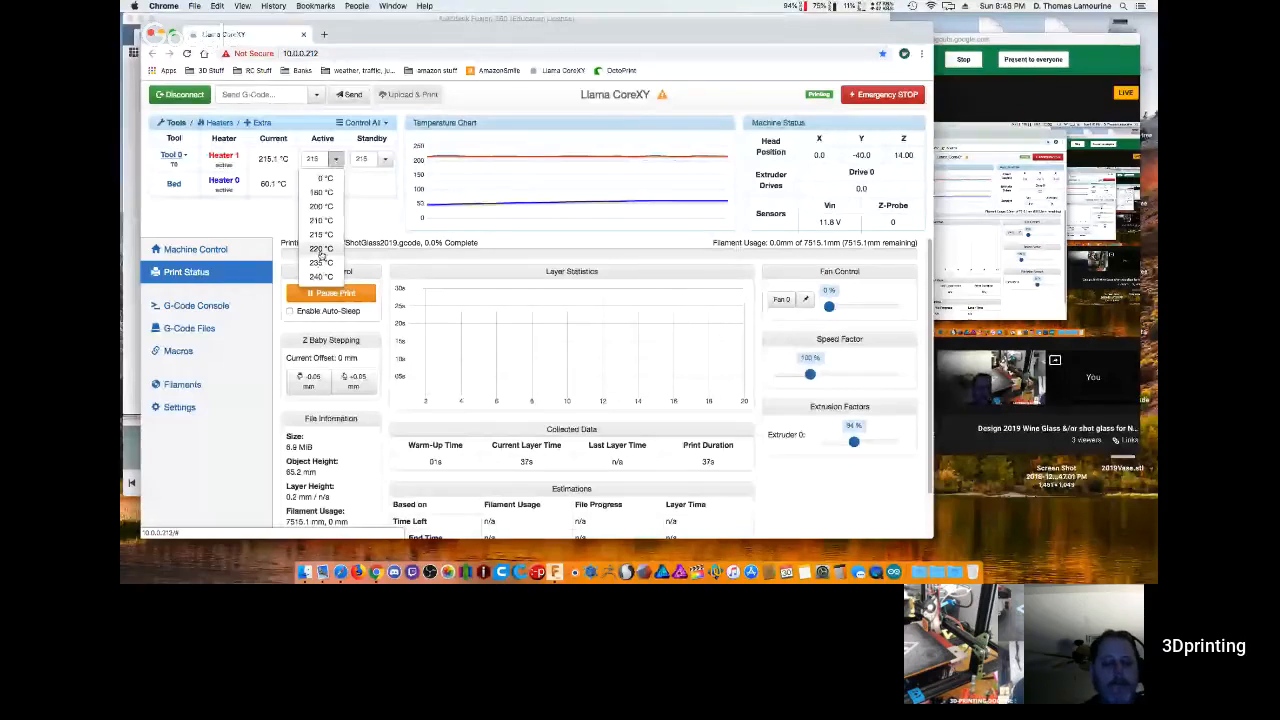
pyautogui.click(320, 248)
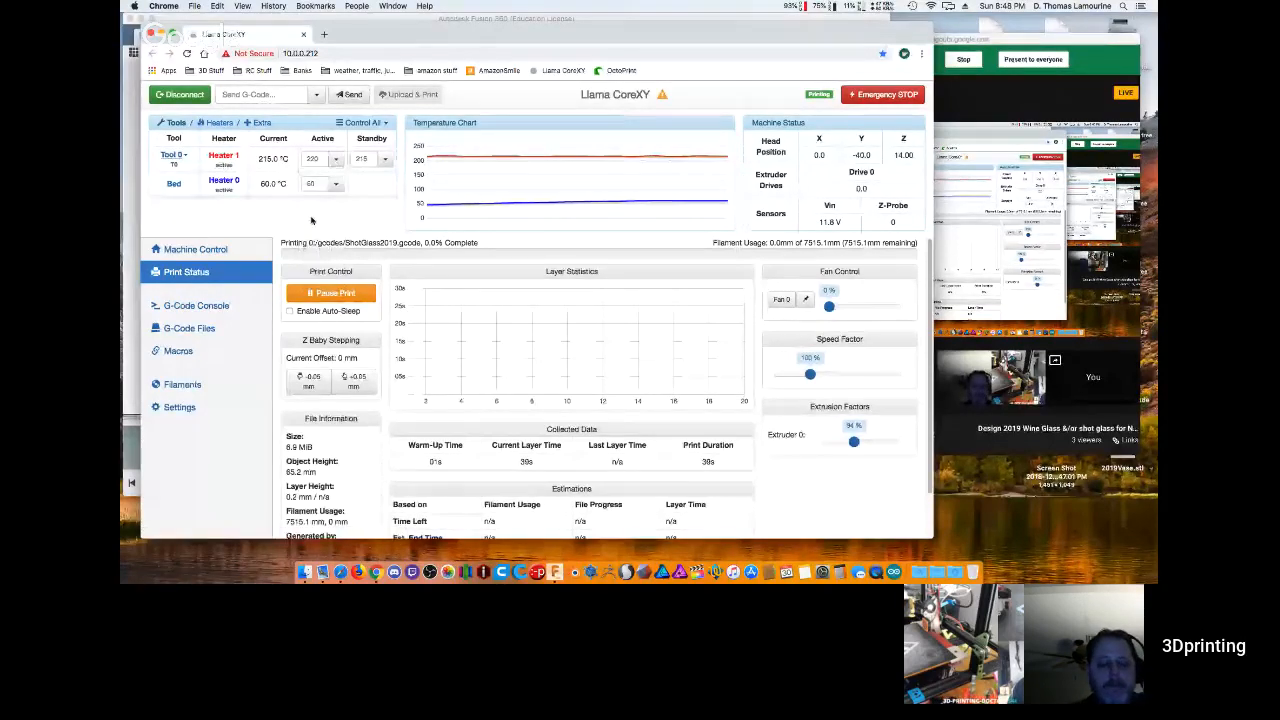
pyautogui.doubleClick(317, 159)
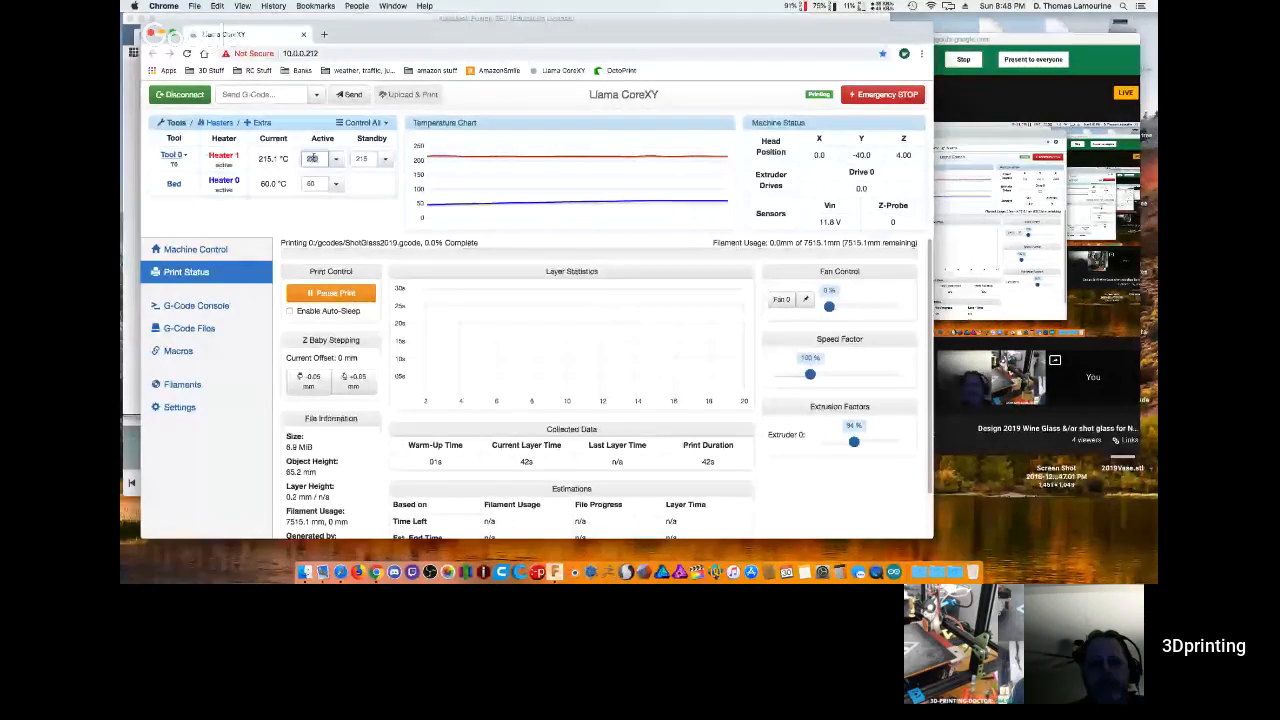